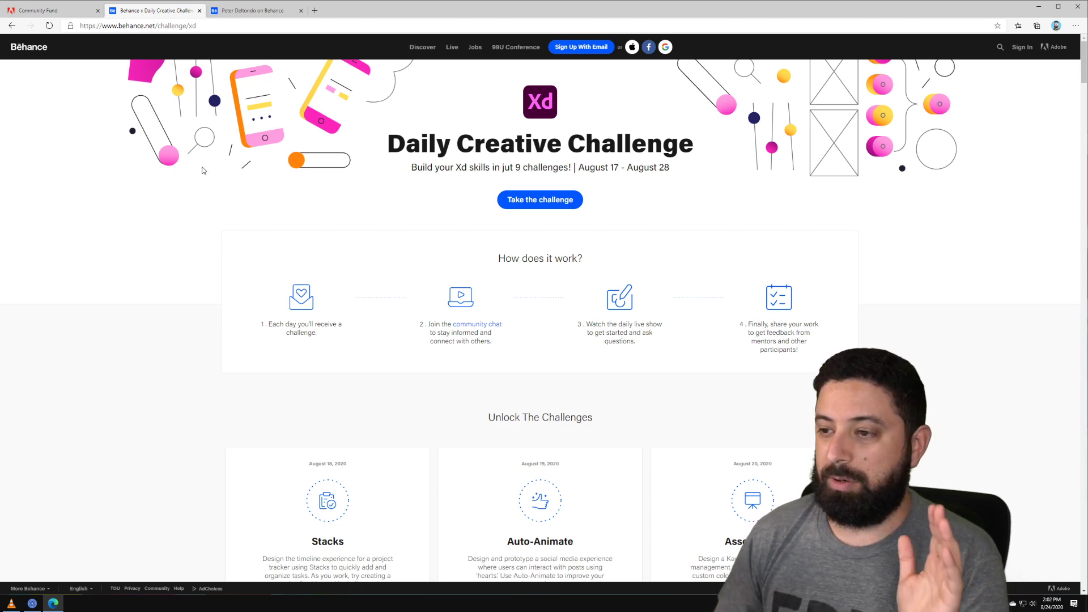
- Look over the daily challenges listed on the Behance Daily Creative Challenge page
scroll(207, 170, down, 6)
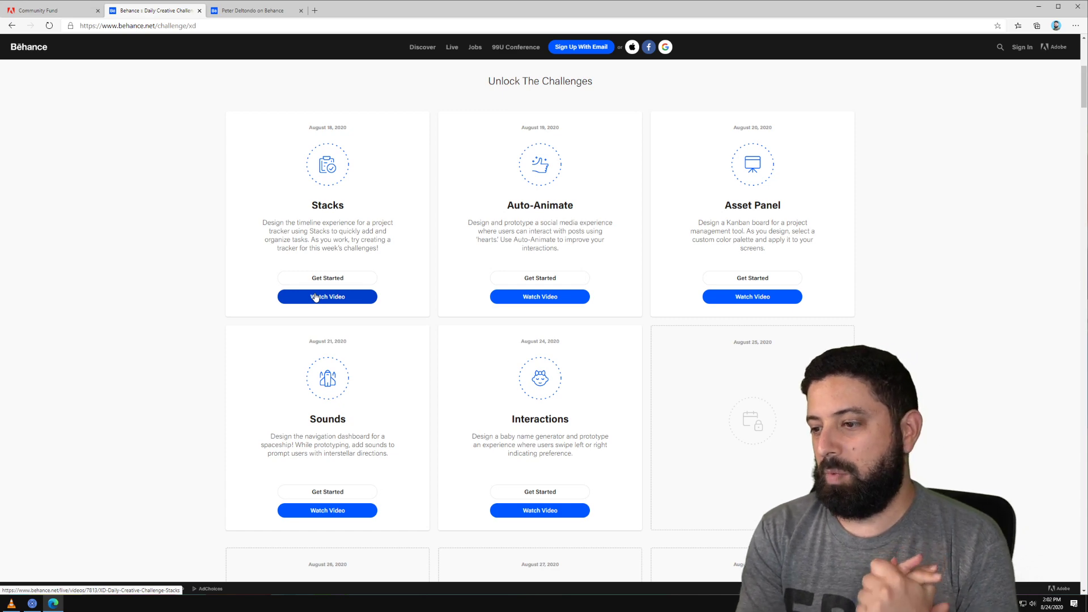
scroll(538, 363, up, 5)
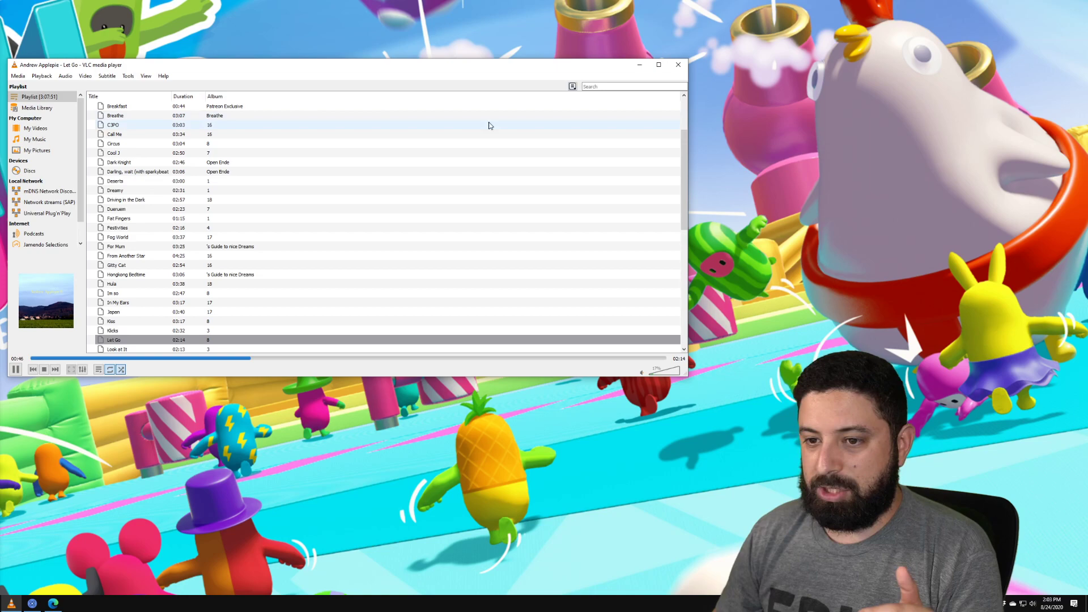
- Minimize the VLC window, switch to Discord and read the posts in the current-challenge channel
click(639, 65)
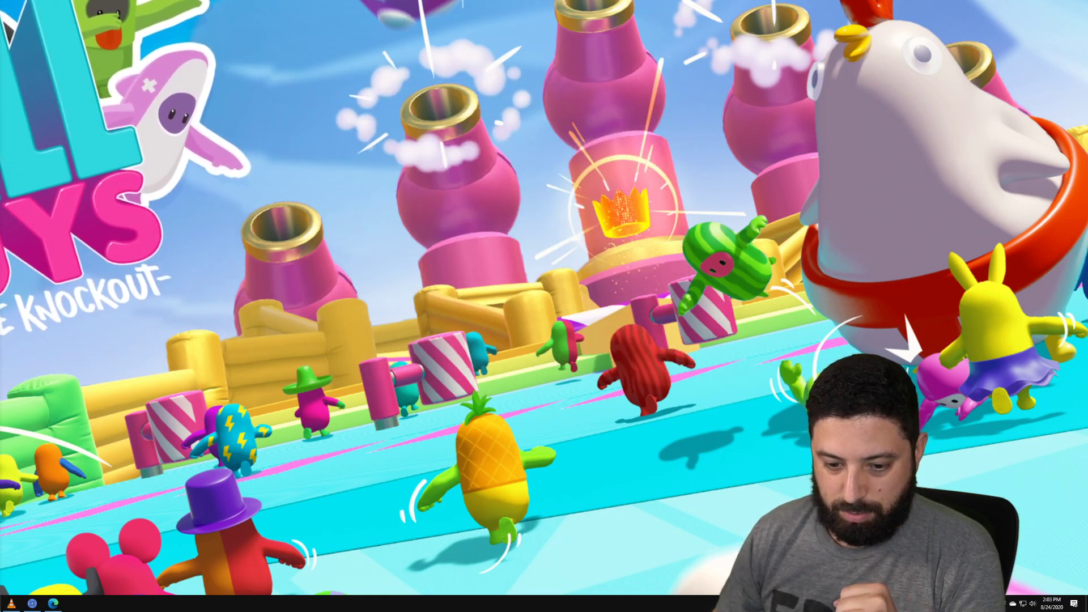
key(alt+Tab)
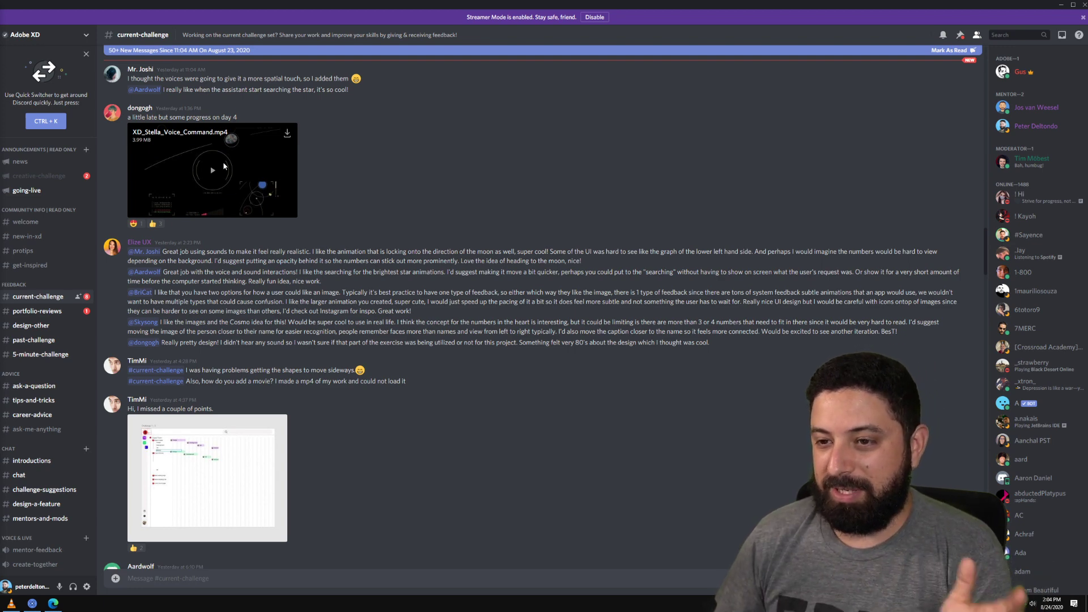
scroll(206, 165, down, 1)
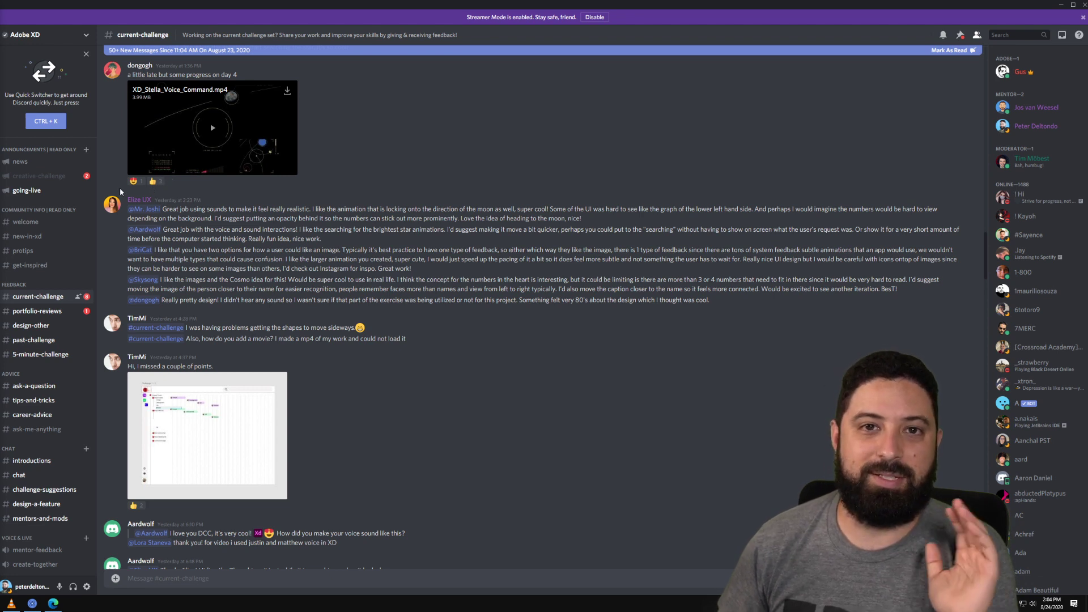
mouse_move(158, 187)
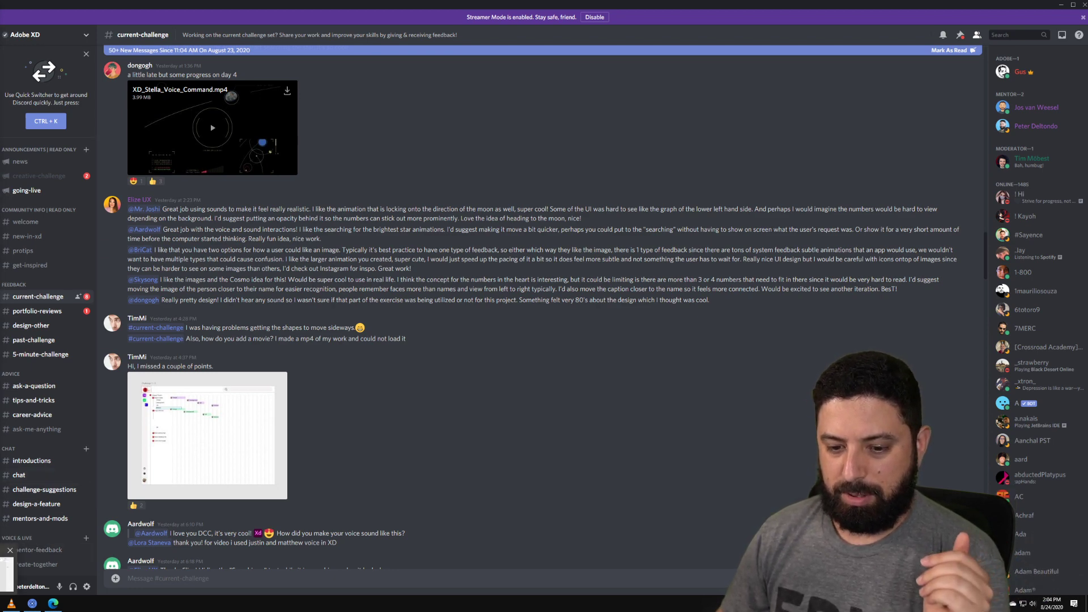
- Switch to Adobe XD and read the Day 5 prompt and the scoring checklist on the Day artboard
key(alt+Tab)
scroll(515, 193, down, 2)
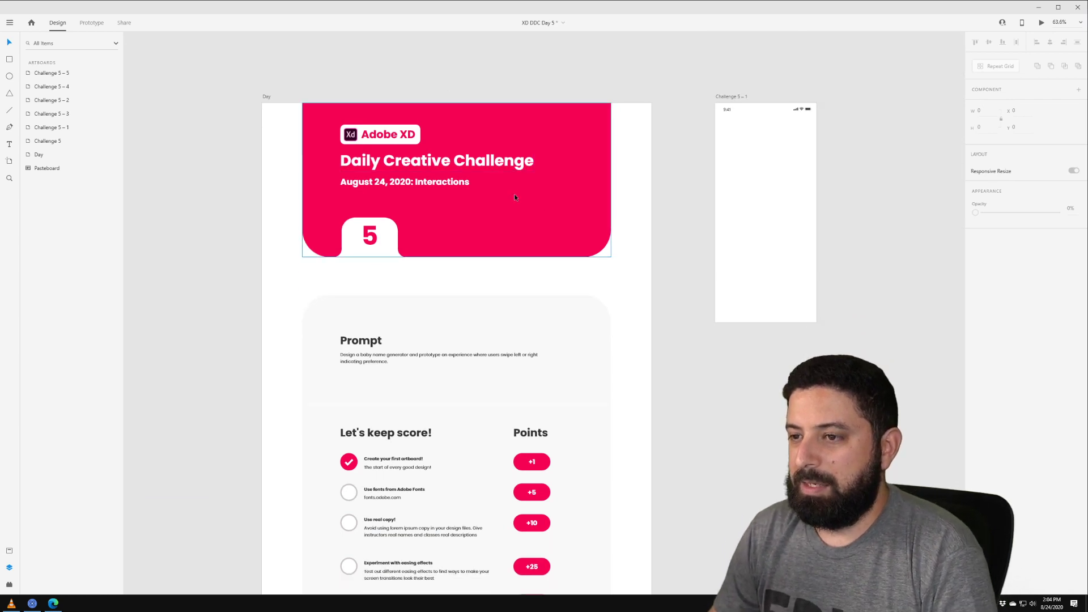
ctrl+scroll(553, 206, up, 2)
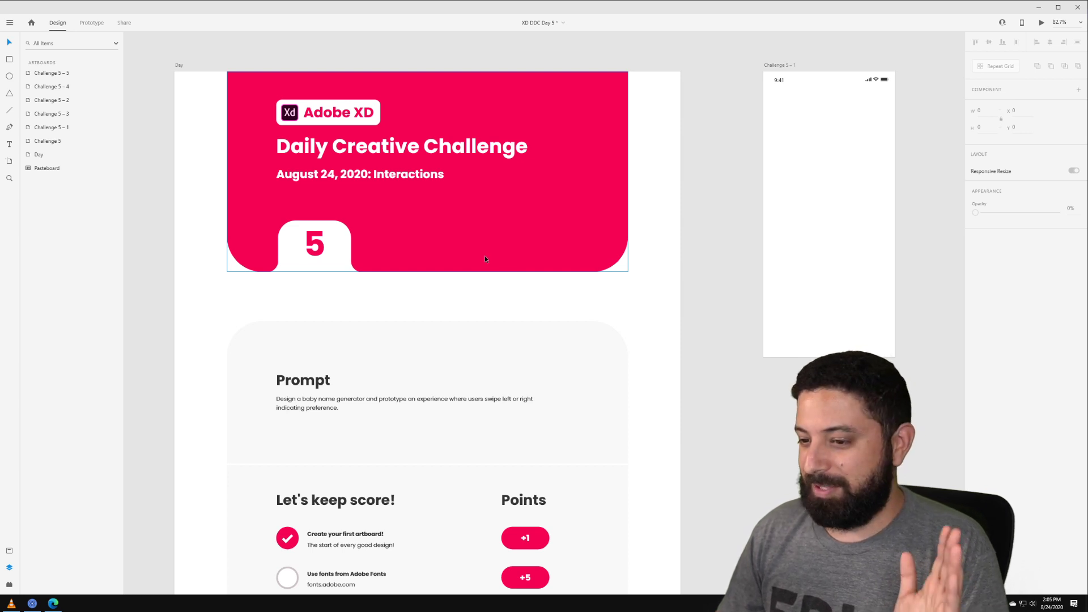
scroll(484, 259, down, 3)
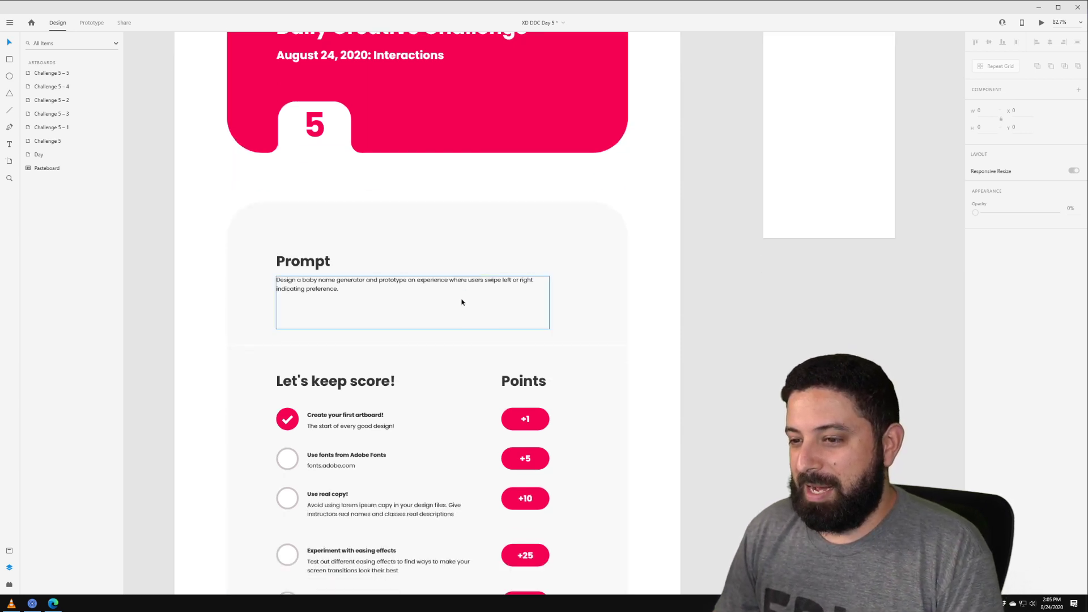
scroll(464, 303, up, 5)
drag(184, 99, 263, 89)
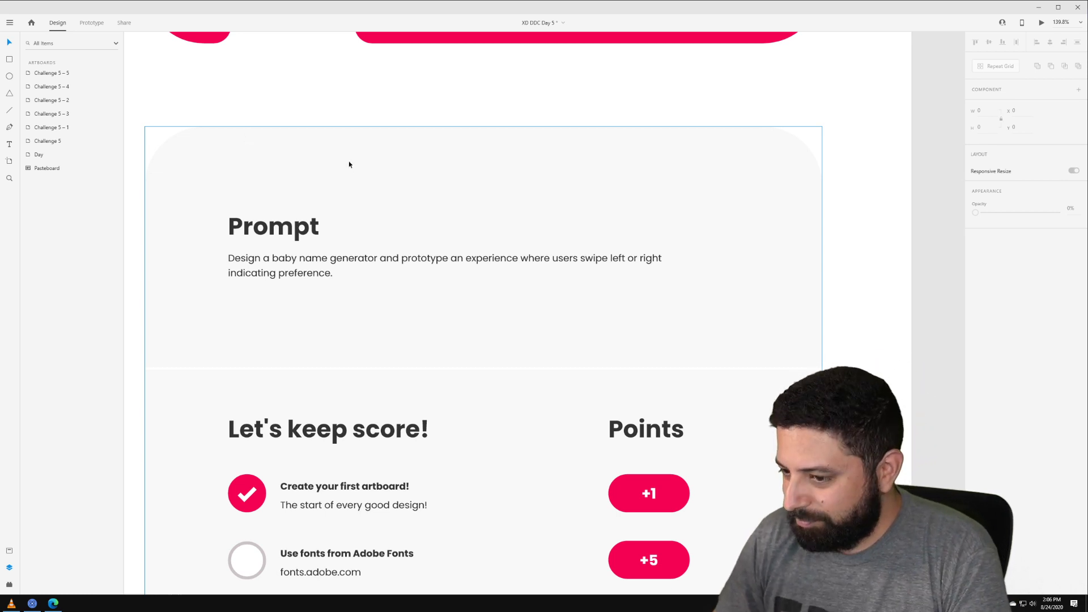
drag(503, 469, 515, 84)
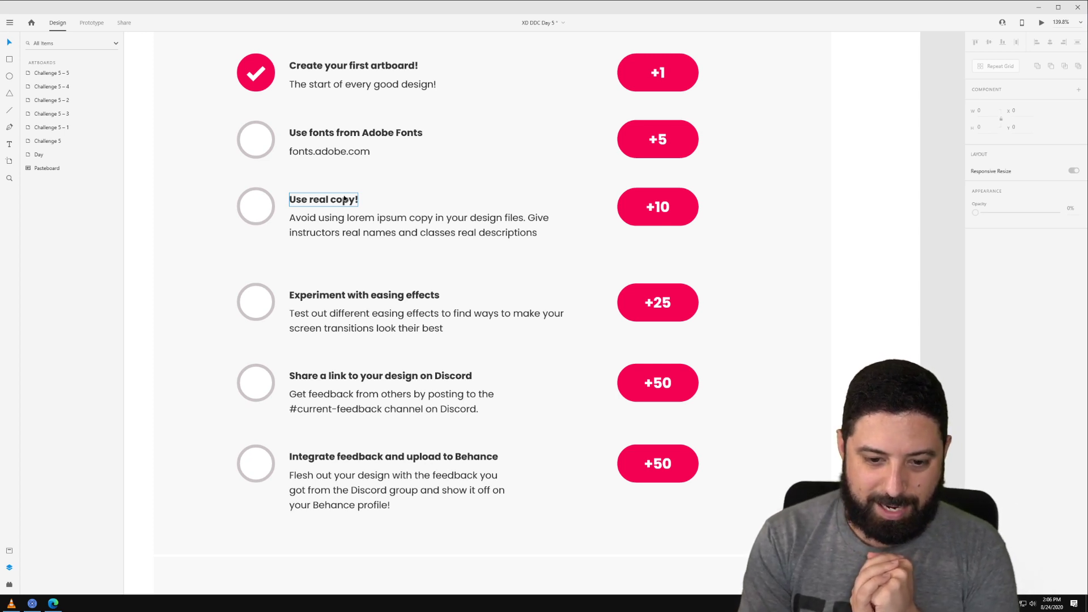
scroll(392, 374, down, 3)
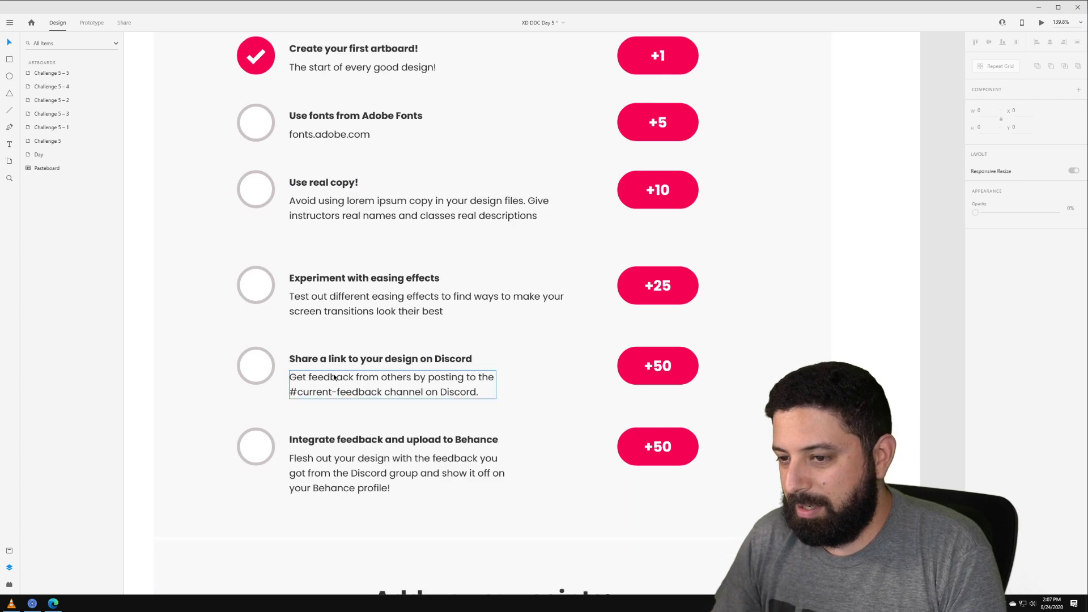
scroll(393, 374, down, 5)
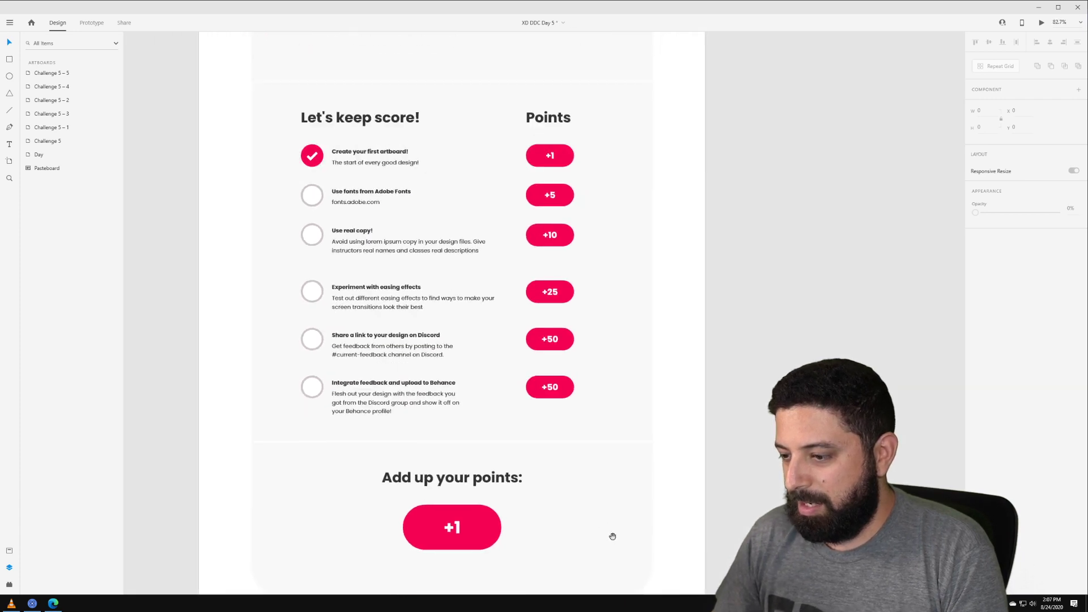
drag(612, 535, 600, 275)
scroll(683, 385, down, 1)
- Examine the three Dribbble examples in the Inspiration section and the Resources section below them
drag(683, 385, 709, 189)
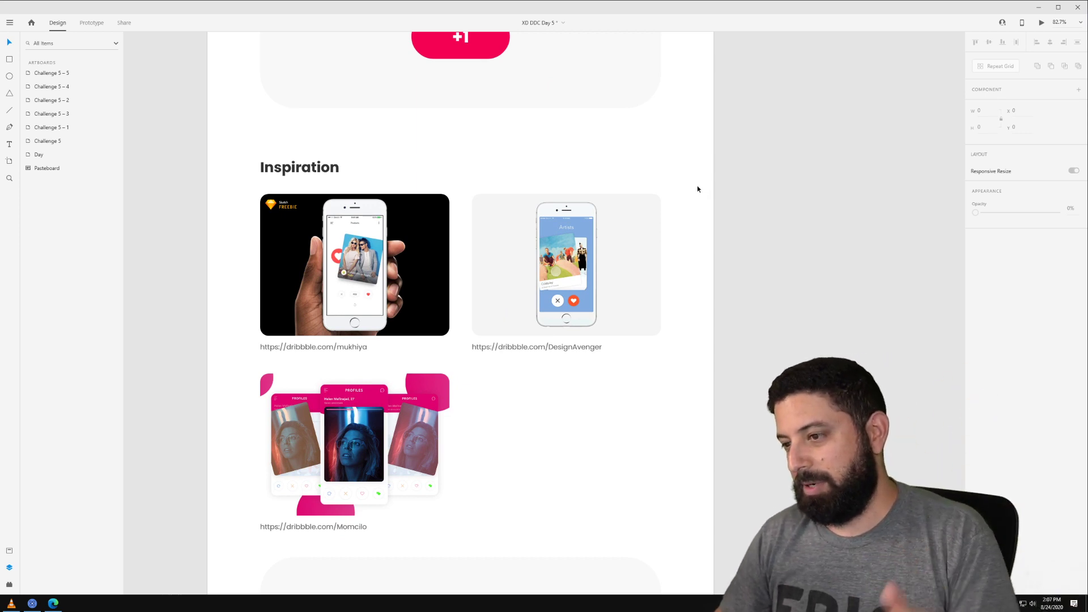
drag(690, 481, 699, 411)
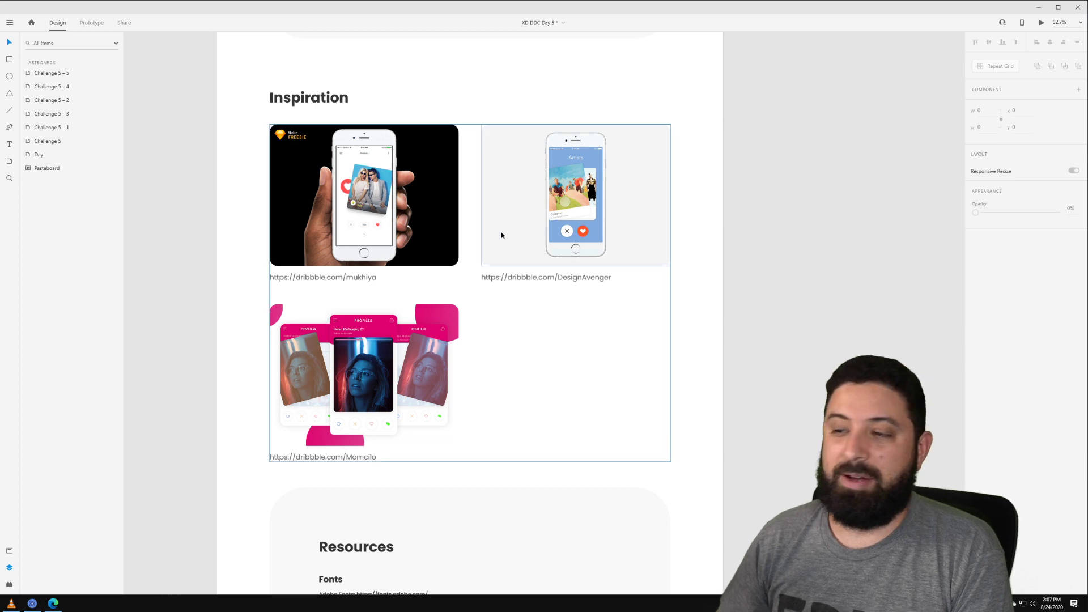
scroll(318, 237, up, 3)
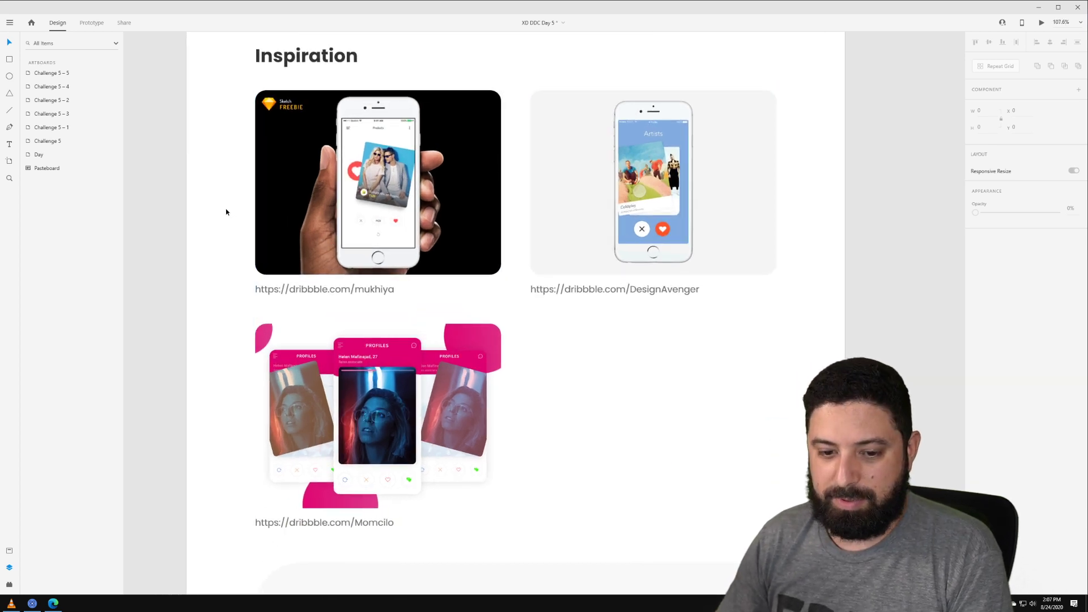
click(204, 200)
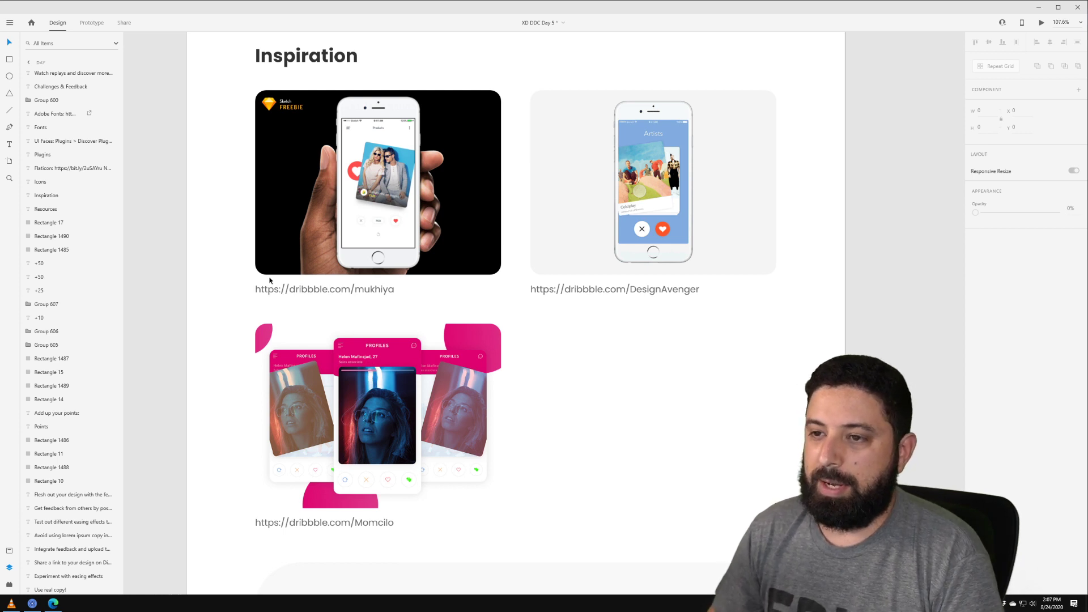
scroll(464, 261, up, 2)
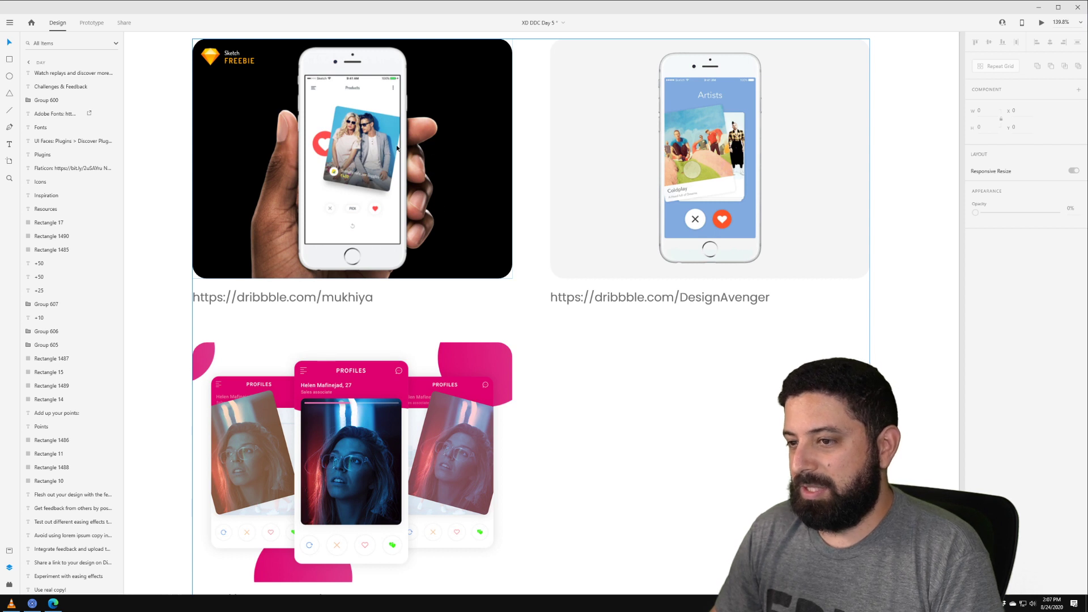
scroll(639, 348, right, 5)
scroll(639, 348, down, 1)
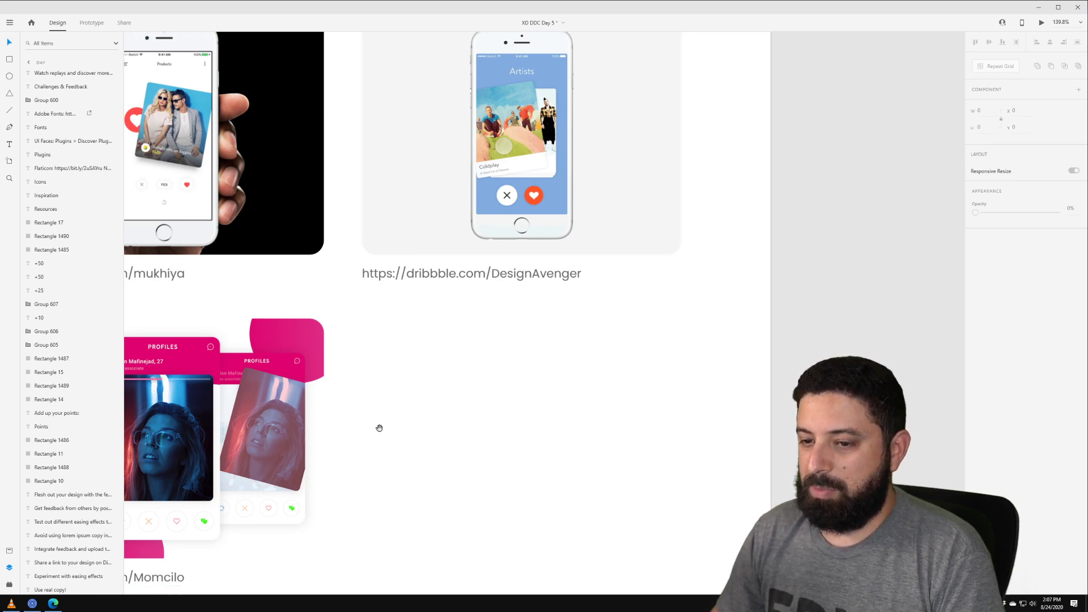
scroll(636, 158, down, 7)
scroll(637, 158, left, 7)
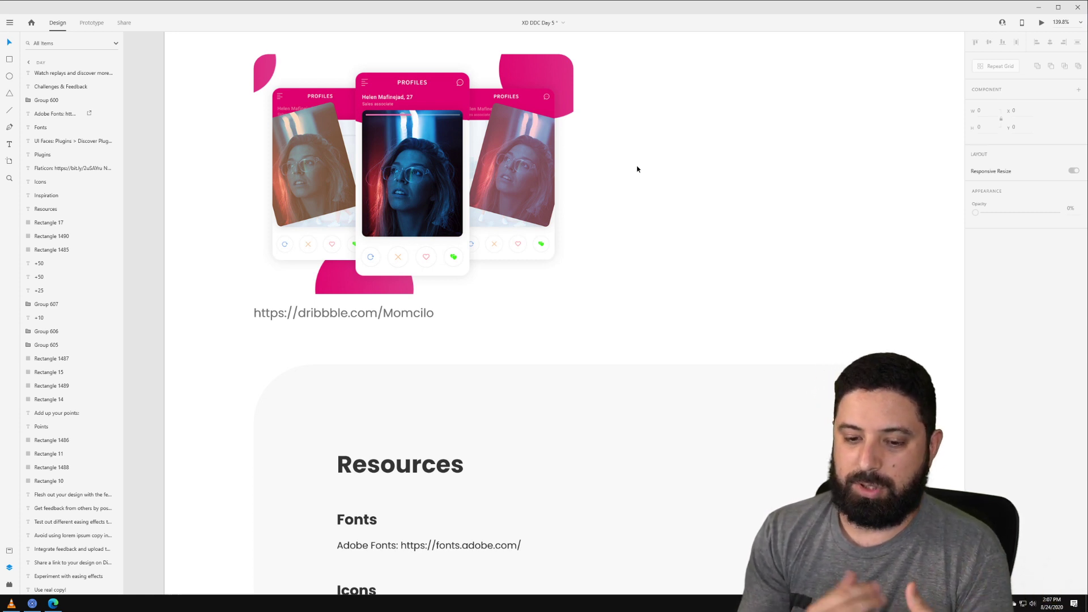
scroll(637, 169, down, 6)
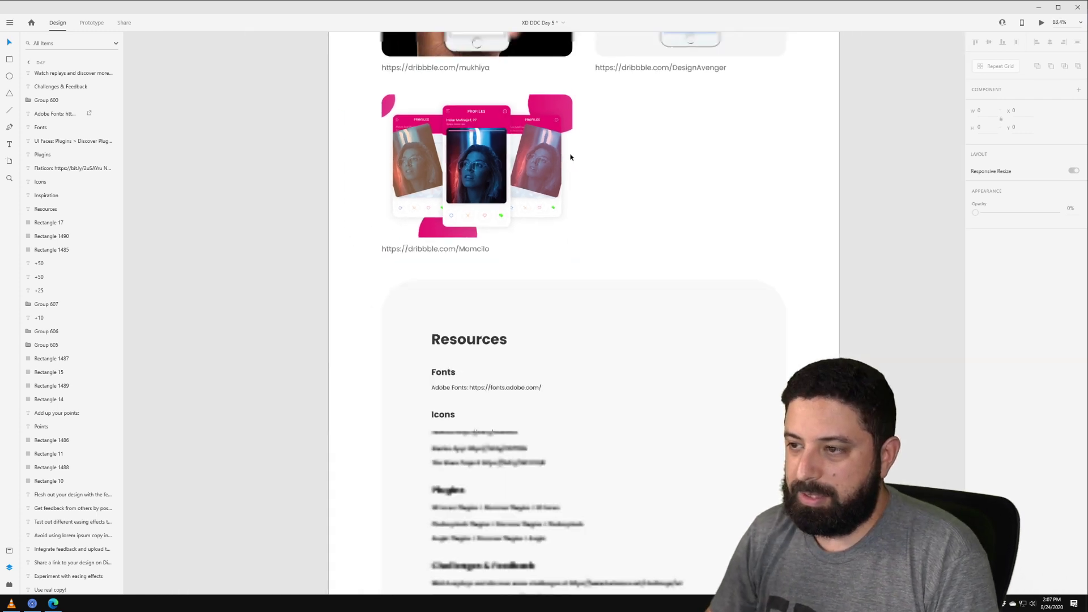
- Move the three name cards and the heart and cross icons together down beside the Challenge 5 – 1 artboard
drag(777, 100, 566, 360)
scroll(567, 360, up, 5)
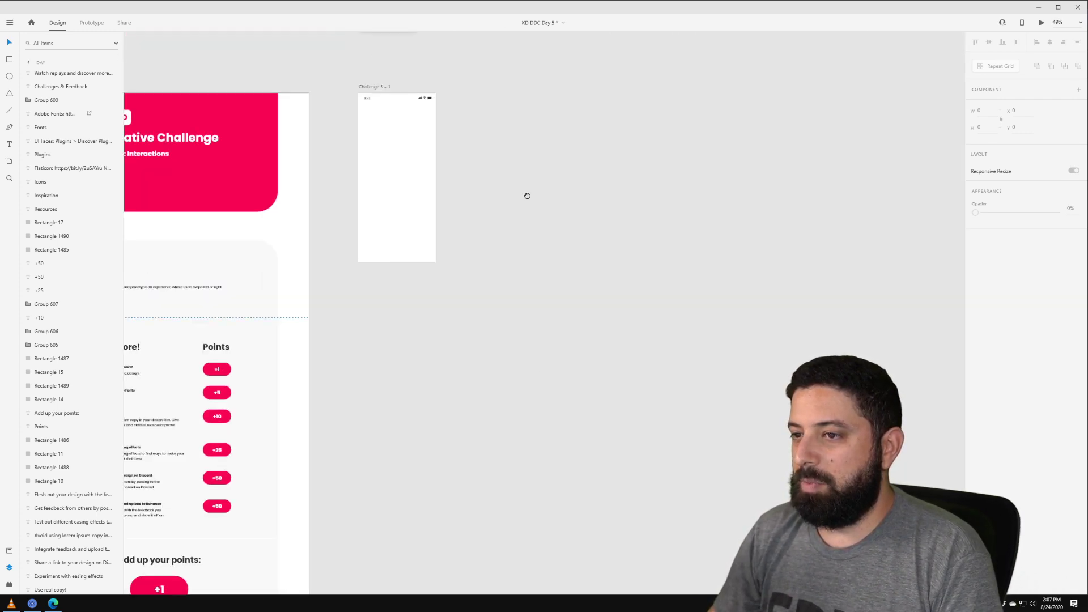
scroll(525, 194, up, 1)
scroll(546, 194, up, 3)
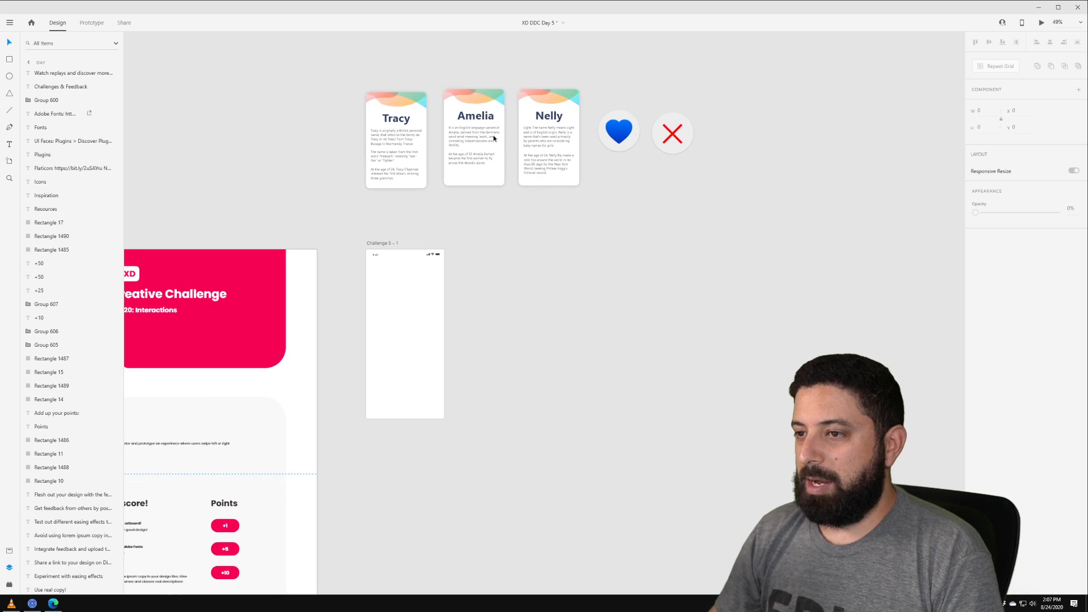
drag(308, 71, 746, 218)
drag(468, 123, 551, 280)
click(413, 204)
scroll(412, 301, up, 3)
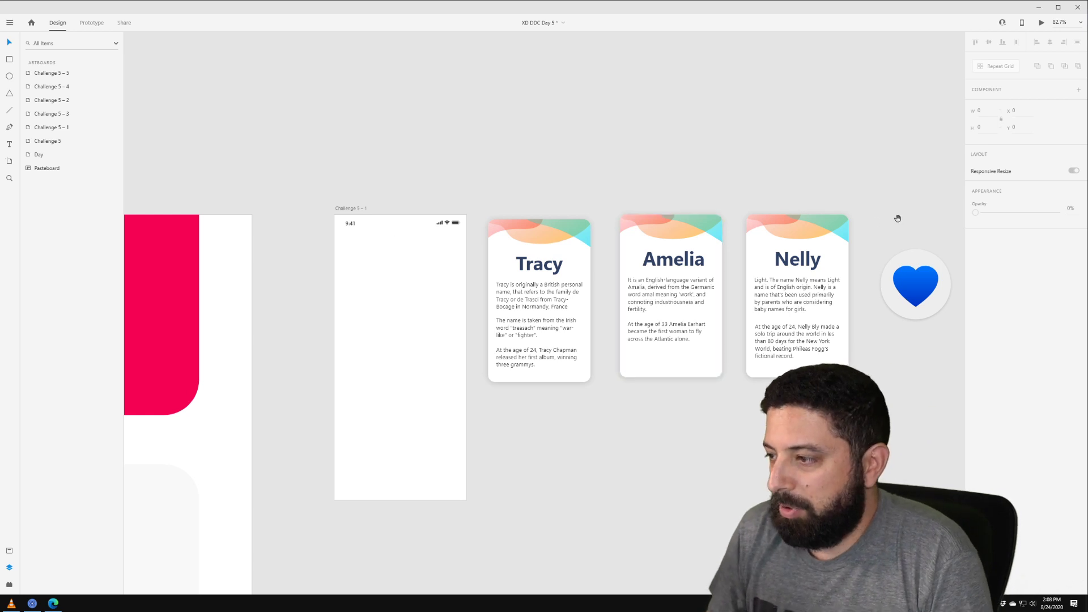
- Align the heart and cross icons to each other on both their horizontal and vertical centres
drag(896, 216, 735, 156)
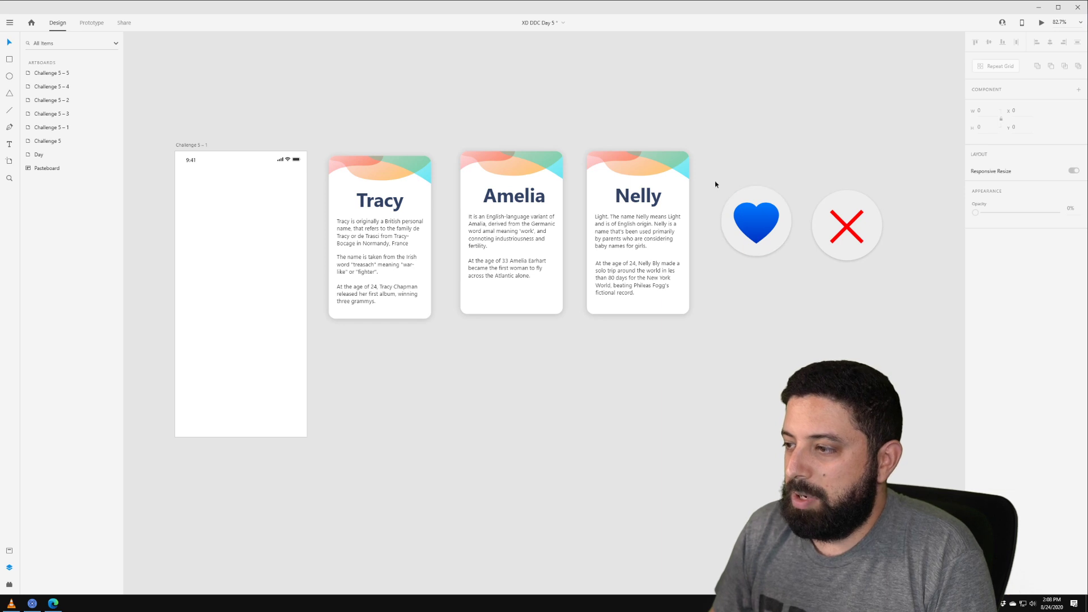
drag(714, 179, 906, 323)
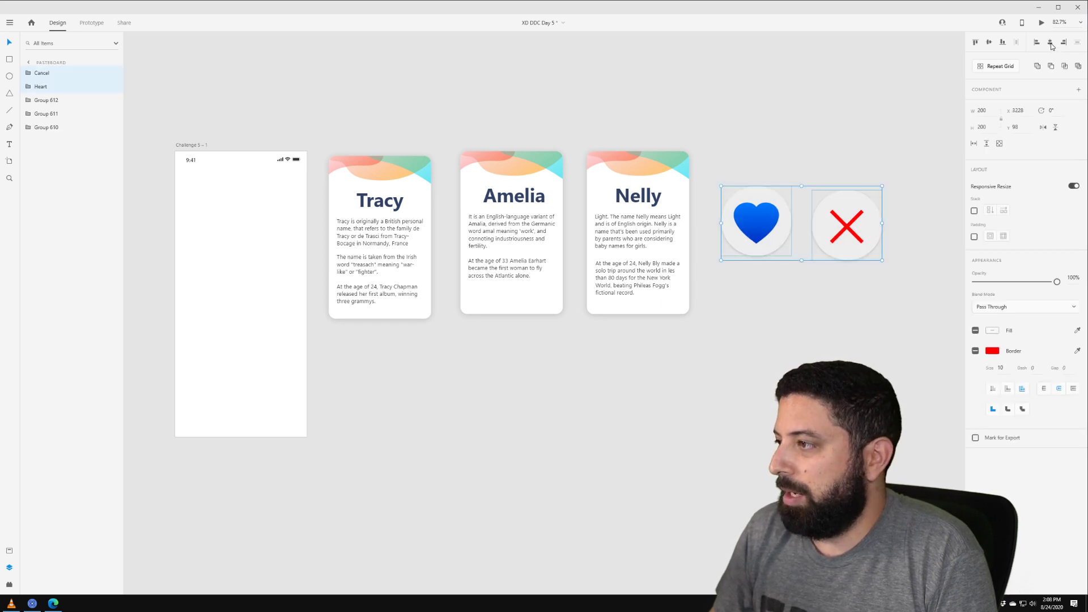
click(990, 43)
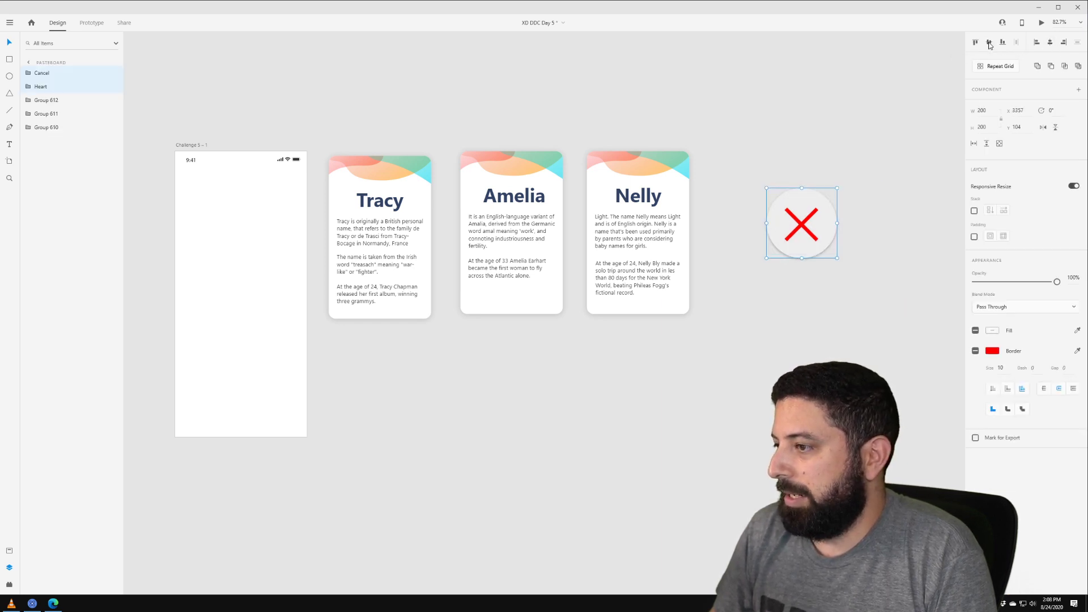
- Duplicate the cross icon horizontally to the right of the heart and delete the original cross covering the heart
click(790, 158)
click(798, 225)
drag(798, 225, 915, 225)
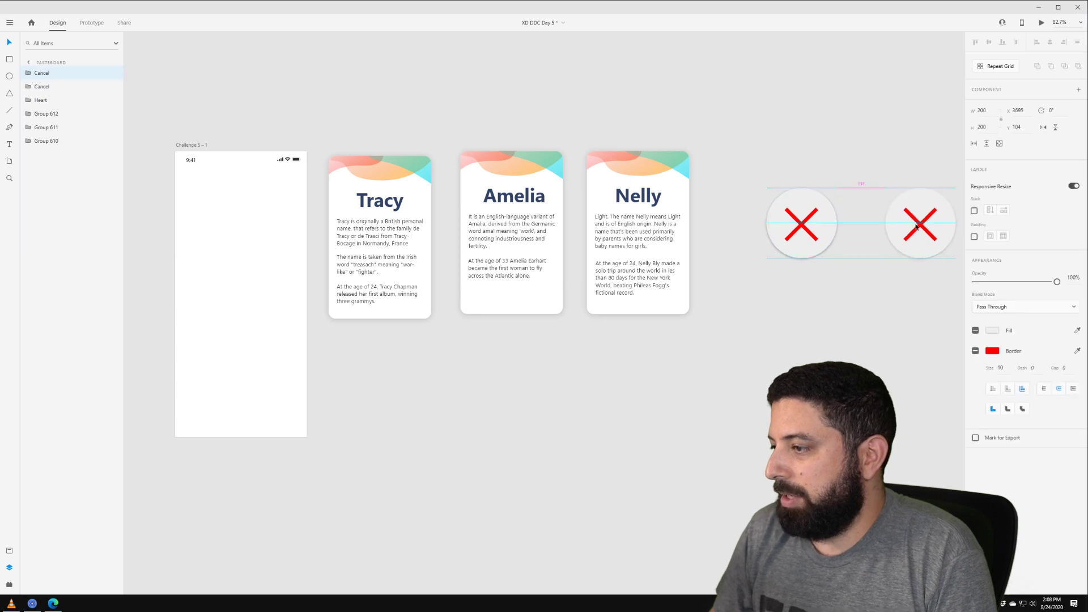
key(Escape)
click(797, 232)
key(Delete)
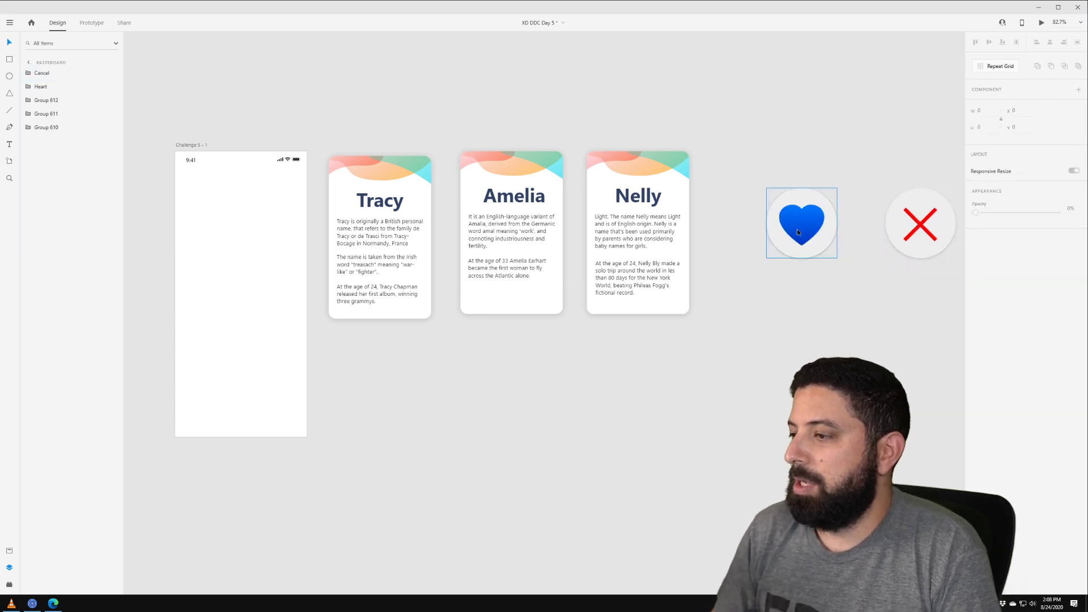
click(796, 228)
drag(807, 228, 716, 229)
key(Delete)
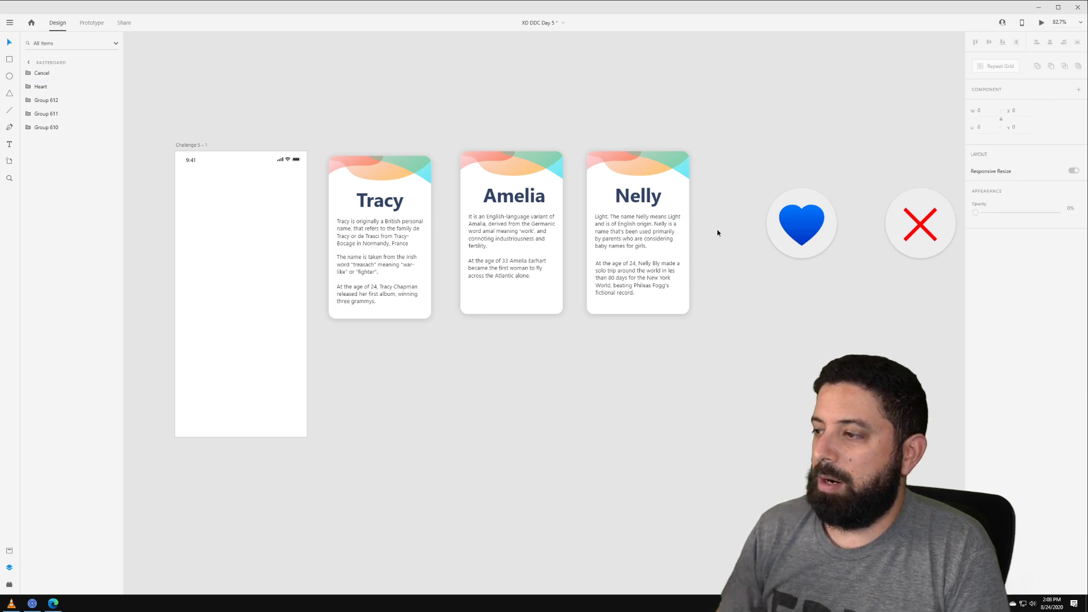
- Place copies of the heart and cross icons on the Challenge 5 – 1 artboard, with the cross overlapping the heart
drag(814, 223, 257, 273)
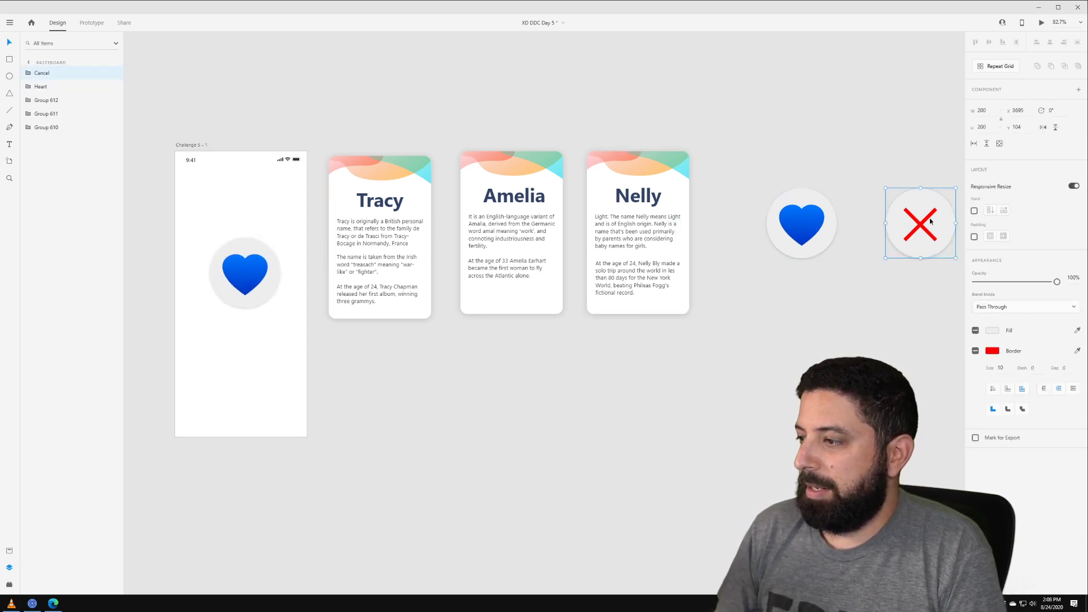
drag(923, 221, 186, 236)
drag(181, 371, 393, 371)
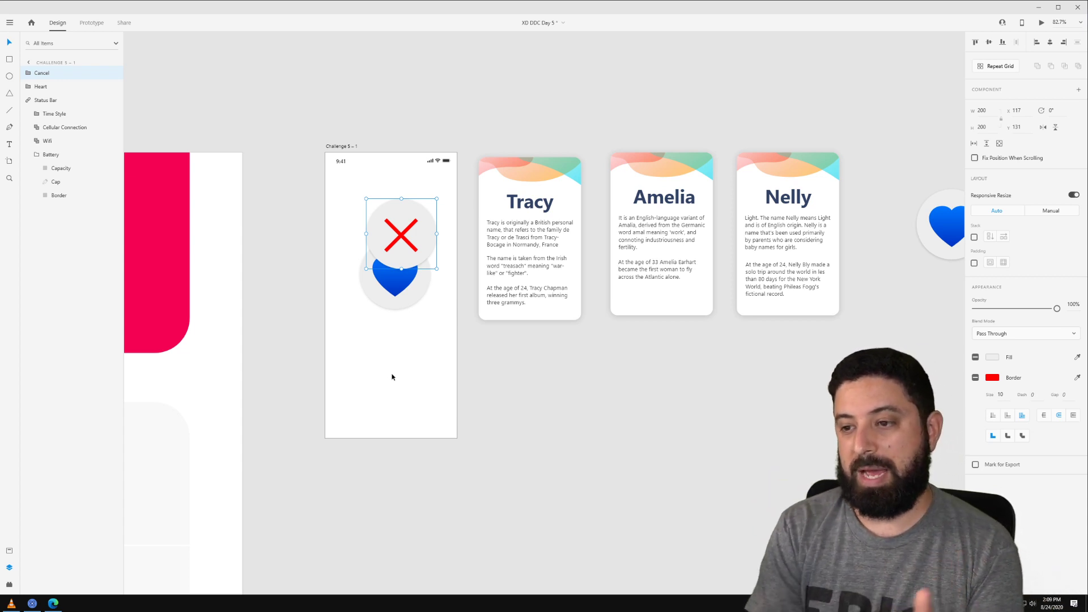
- Set the fill of the background circles behind both the heart and the cross on the Challenge 5 – 1 artboard to white
click(449, 272)
ctrl+click(425, 243)
ctrl+shift+click(418, 297)
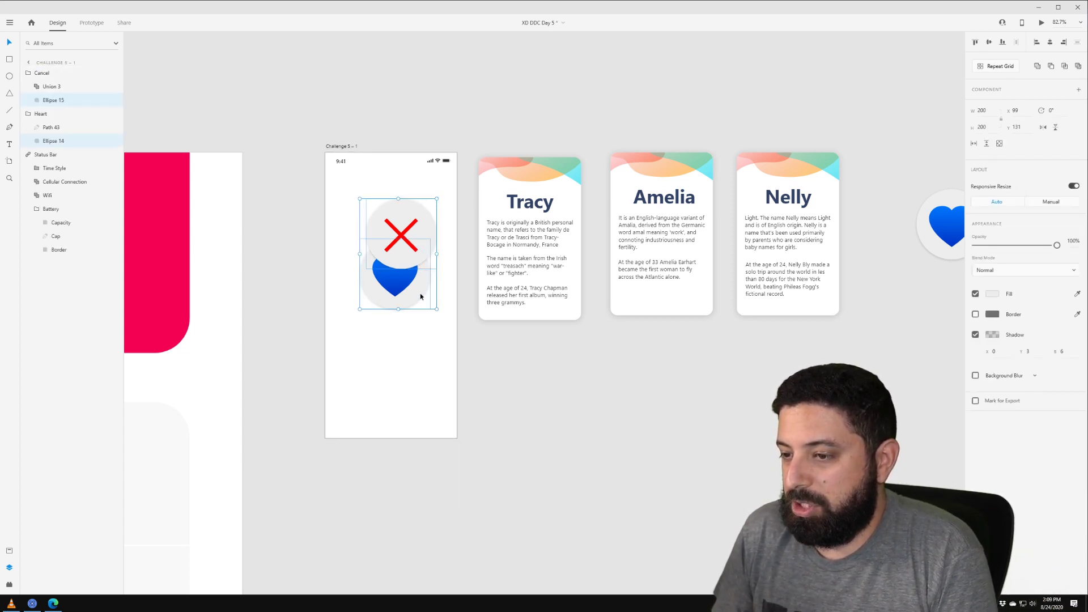
click(993, 295)
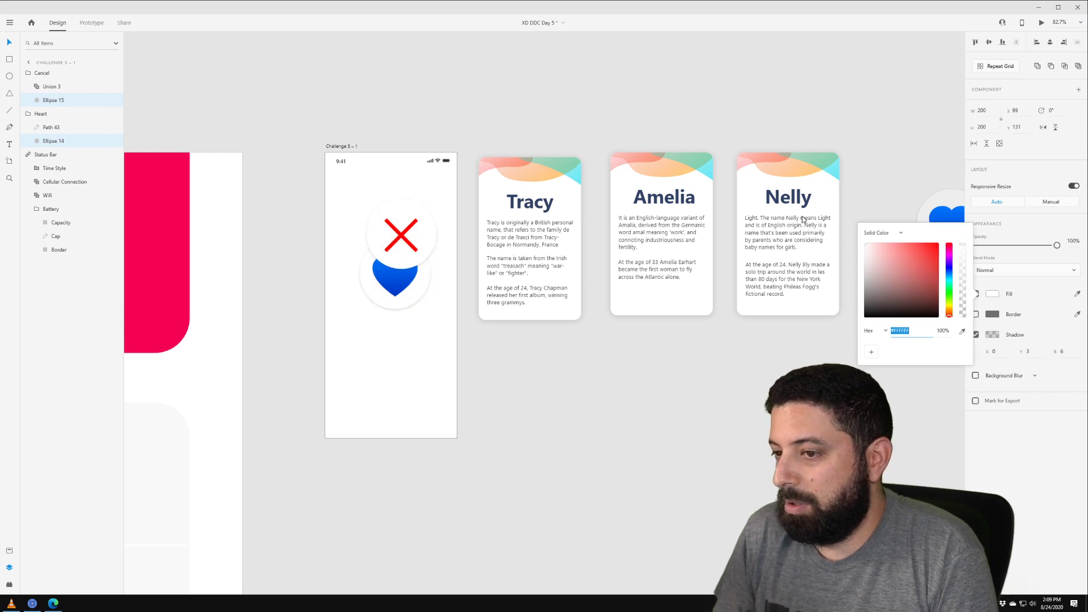
click(992, 334)
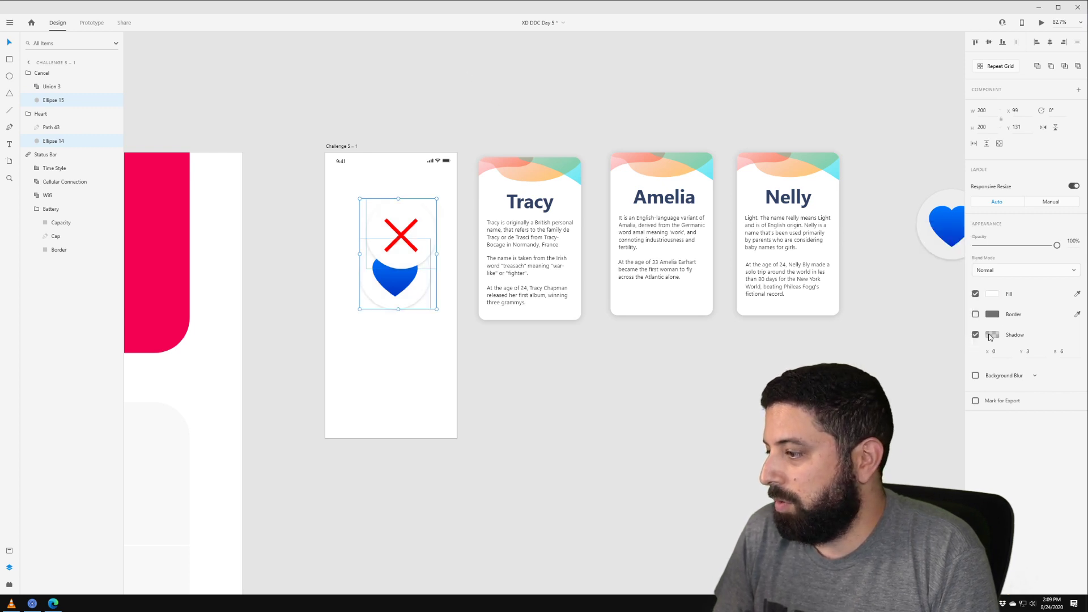
- Set the shadow of both icon circles to a Y offset of 8 and a blur of 30
click(1030, 352)
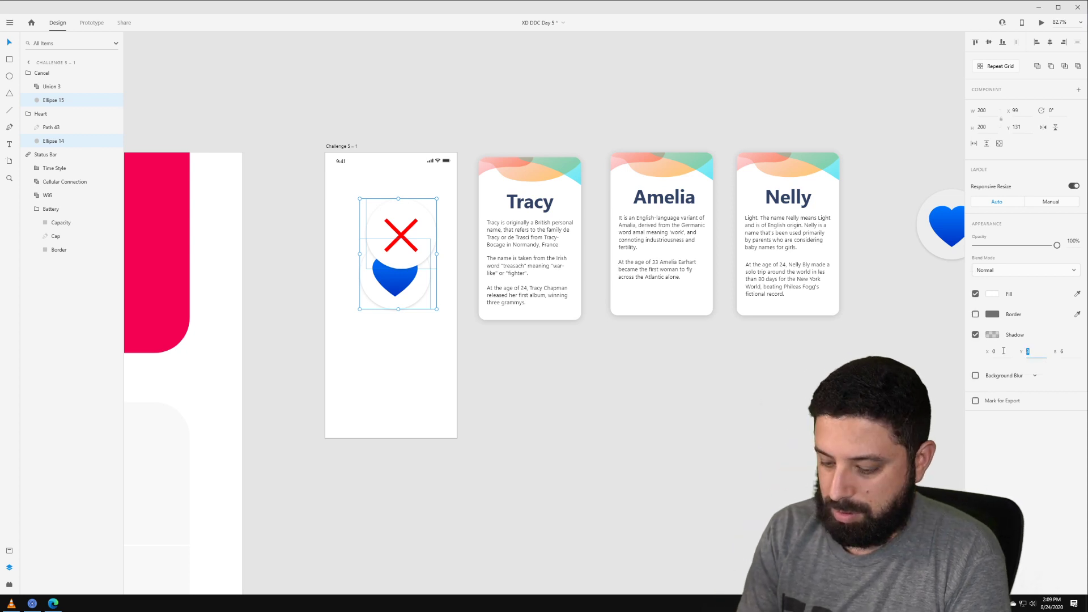
key(Tab)
text(3)
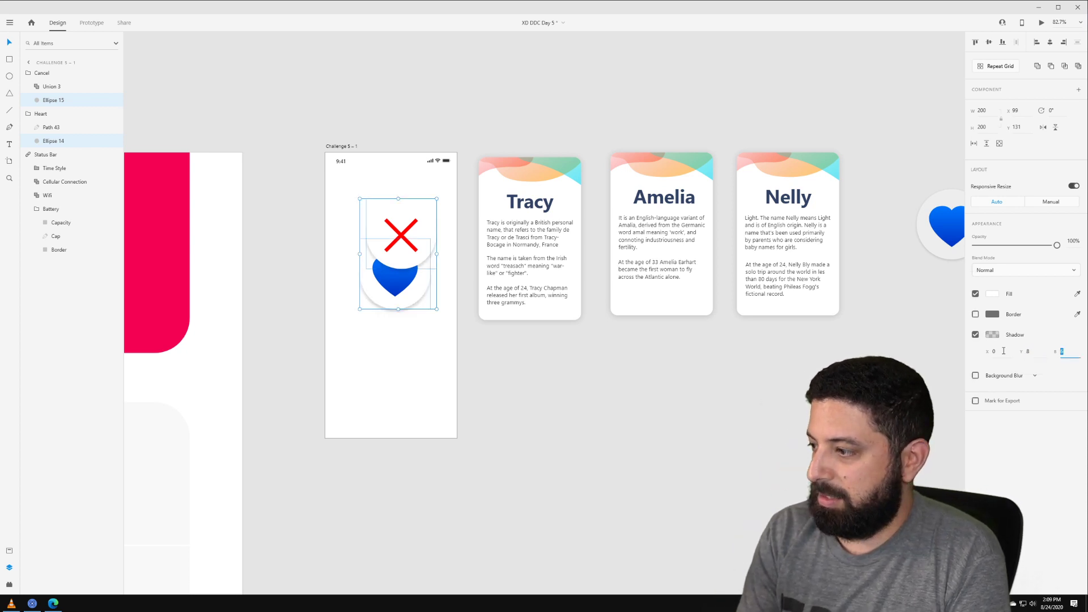
text(0)
key(Tab)
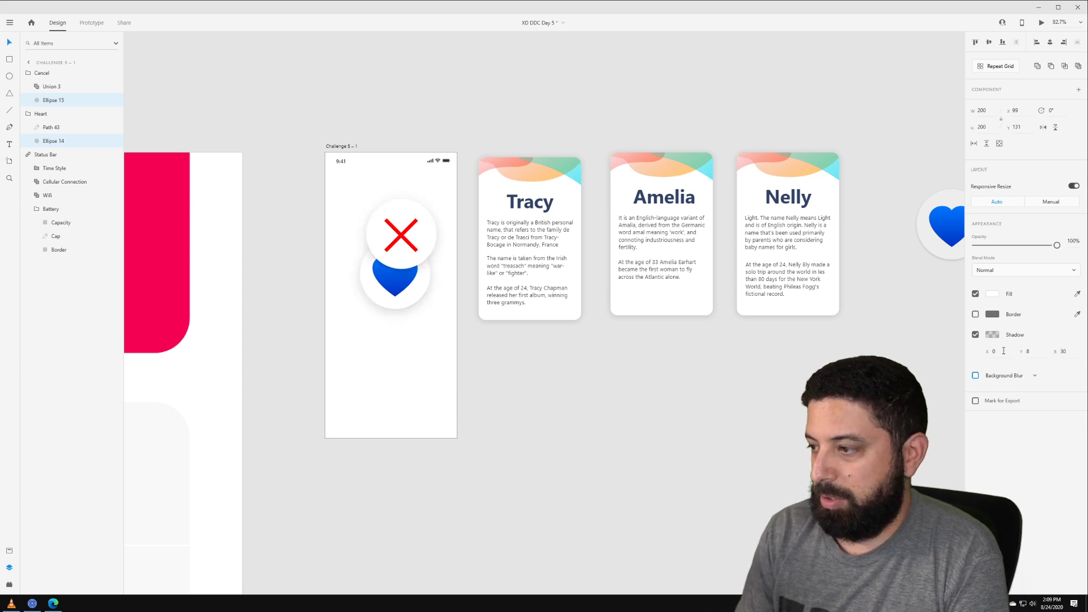
click(992, 335)
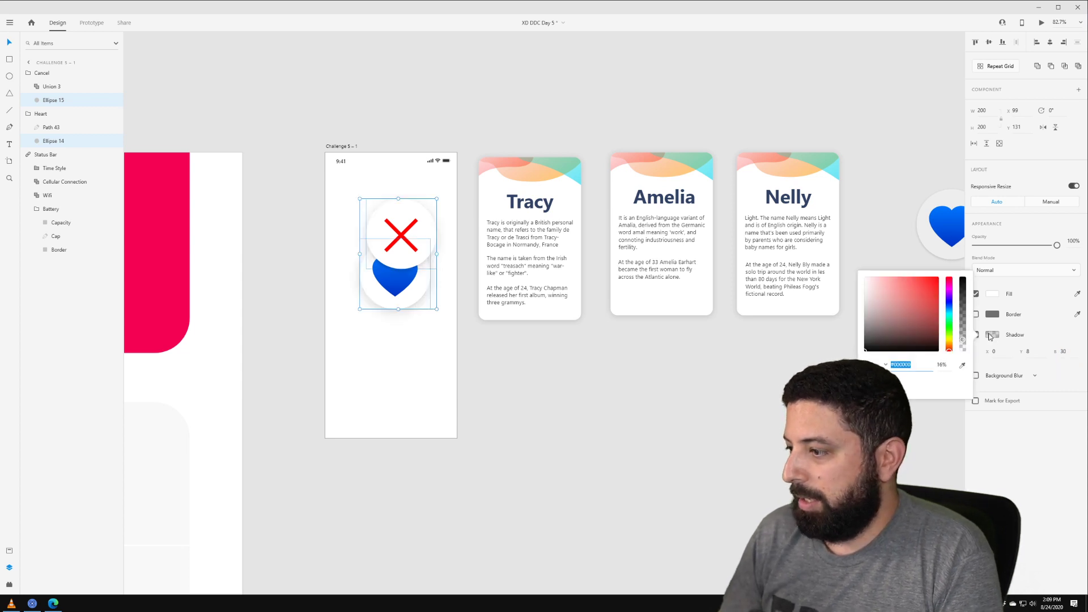
click(562, 383)
- Align the cross icon directly over the heart and place a copy of the pair on the pasteboard above the Nelly card
click(408, 224)
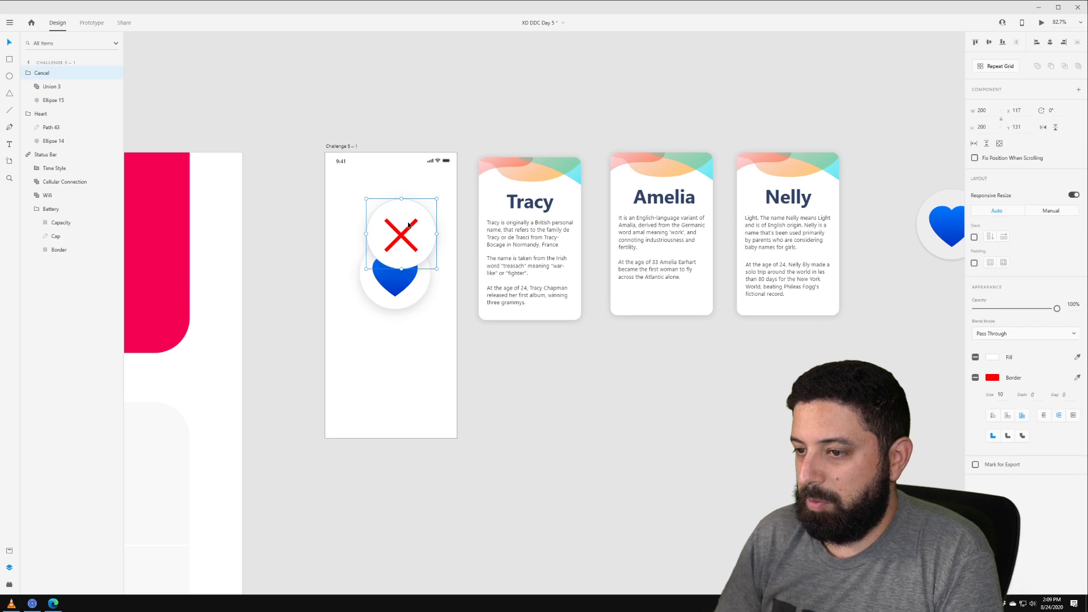
drag(408, 224, 401, 264)
drag(353, 206, 440, 342)
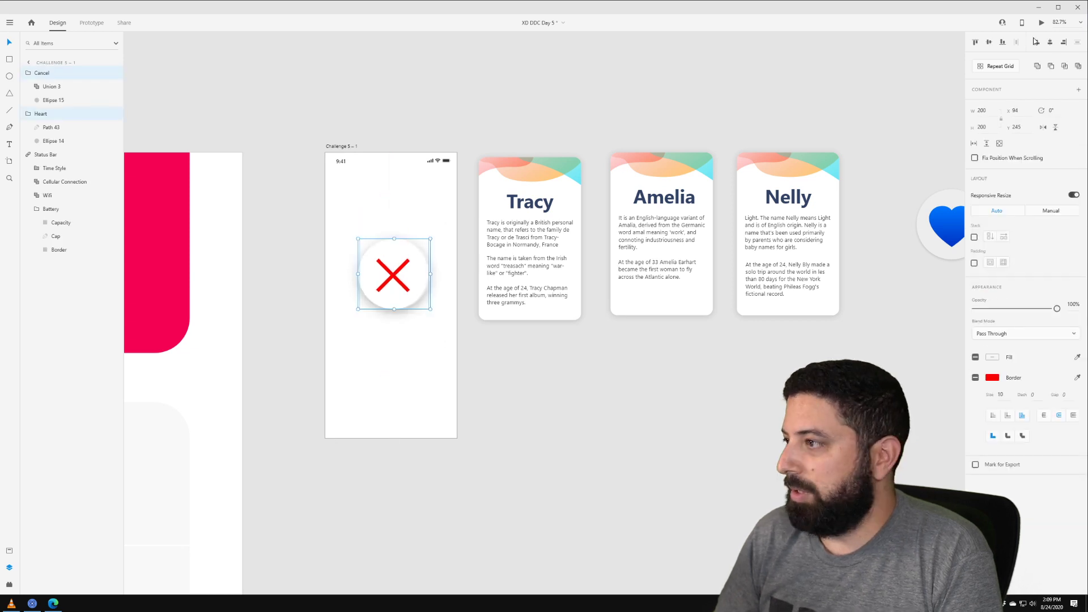
click(1035, 44)
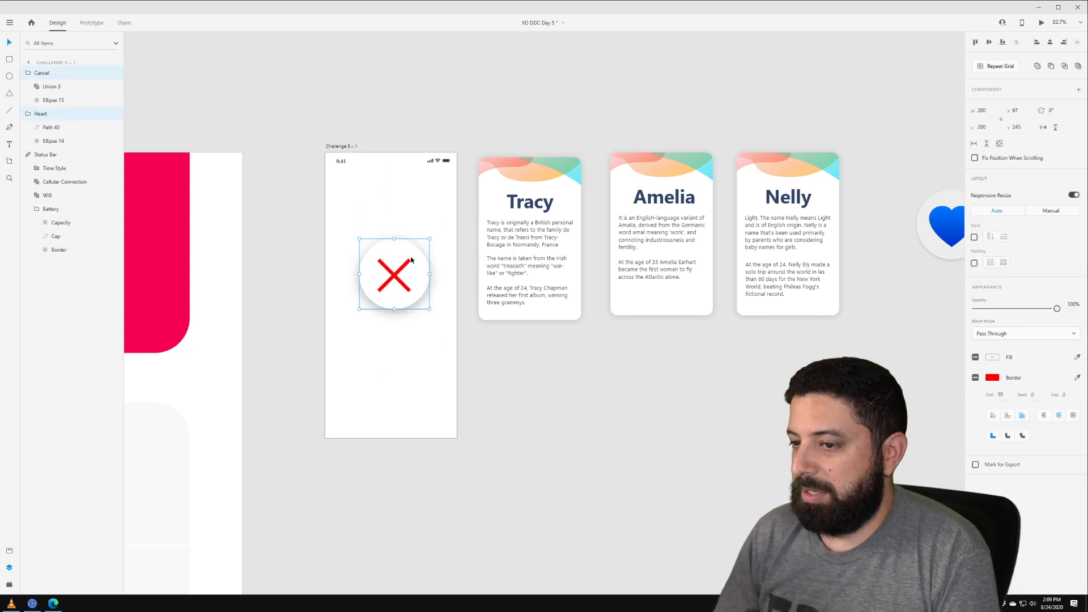
drag(411, 261, 916, 89)
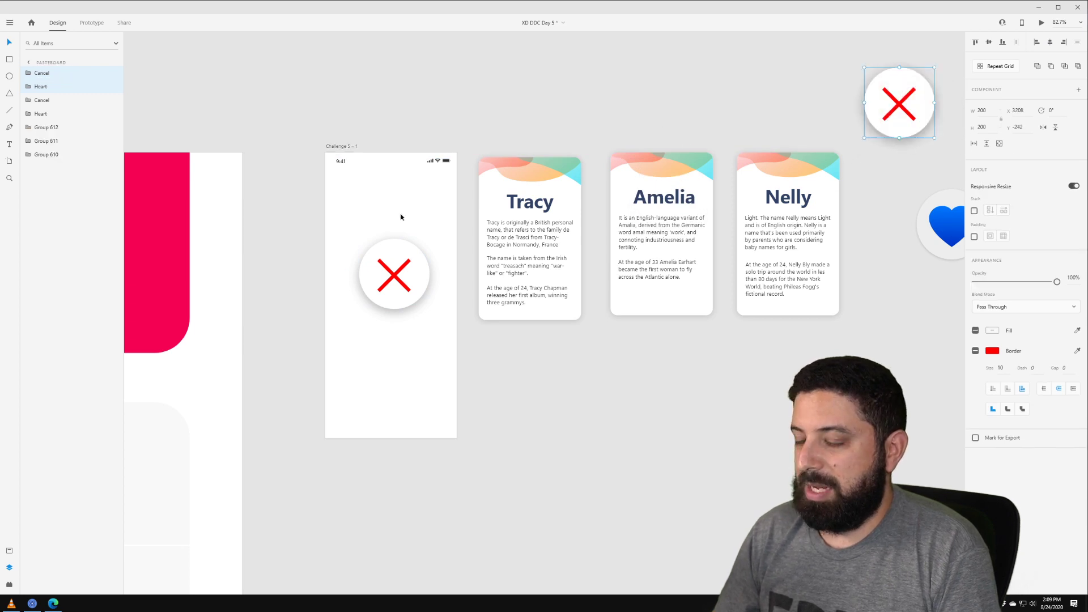
- Centre the stacked heart and cross on the Challenge 5 – 1 artboard and set their opacity to 0%
drag(350, 228, 444, 374)
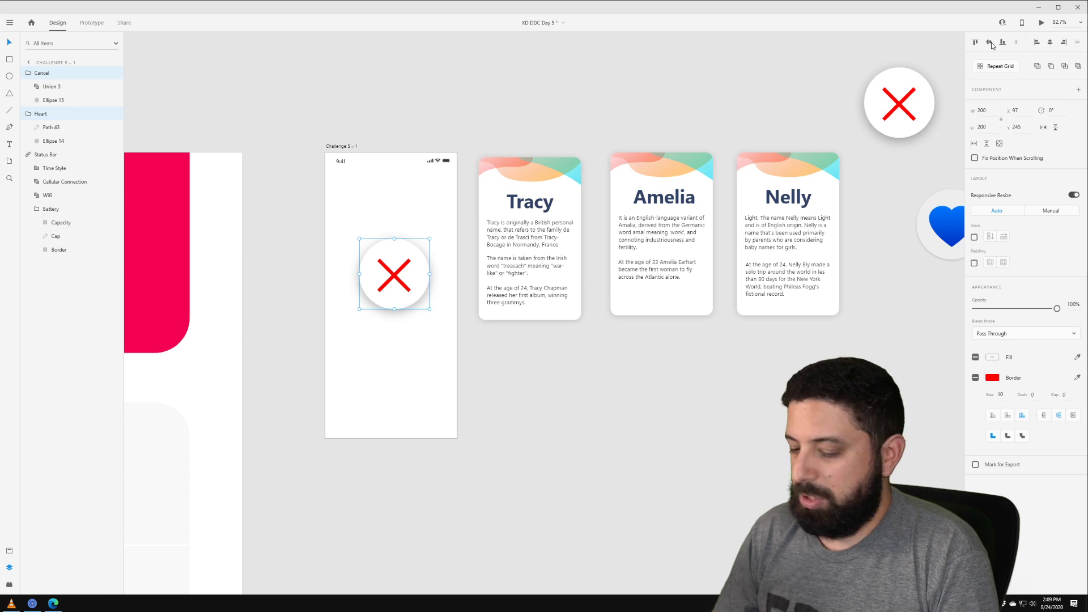
drag(396, 281, 393, 300)
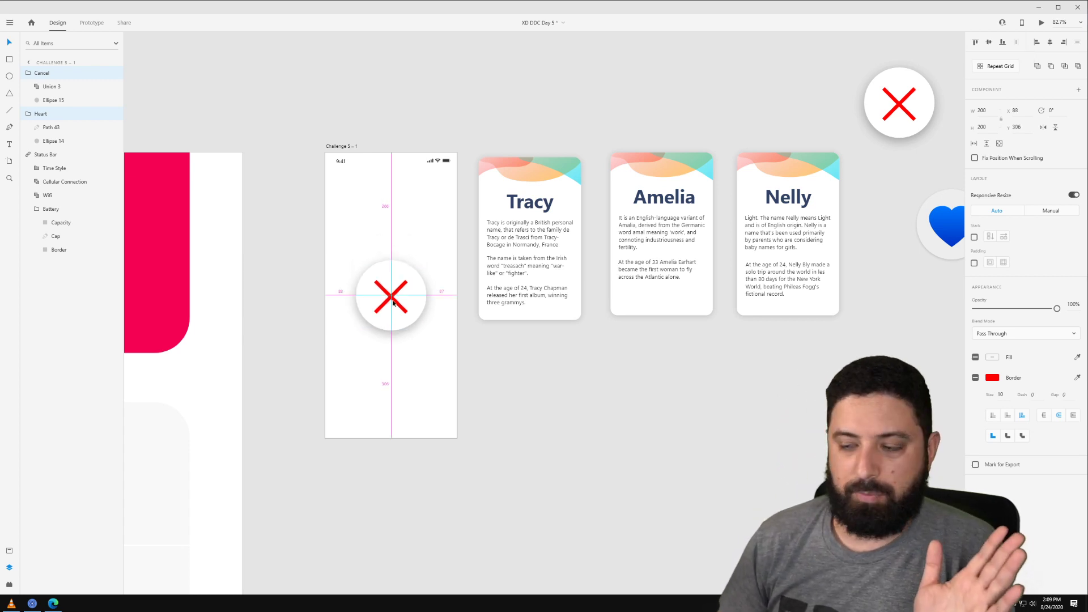
drag(393, 302, 392, 302)
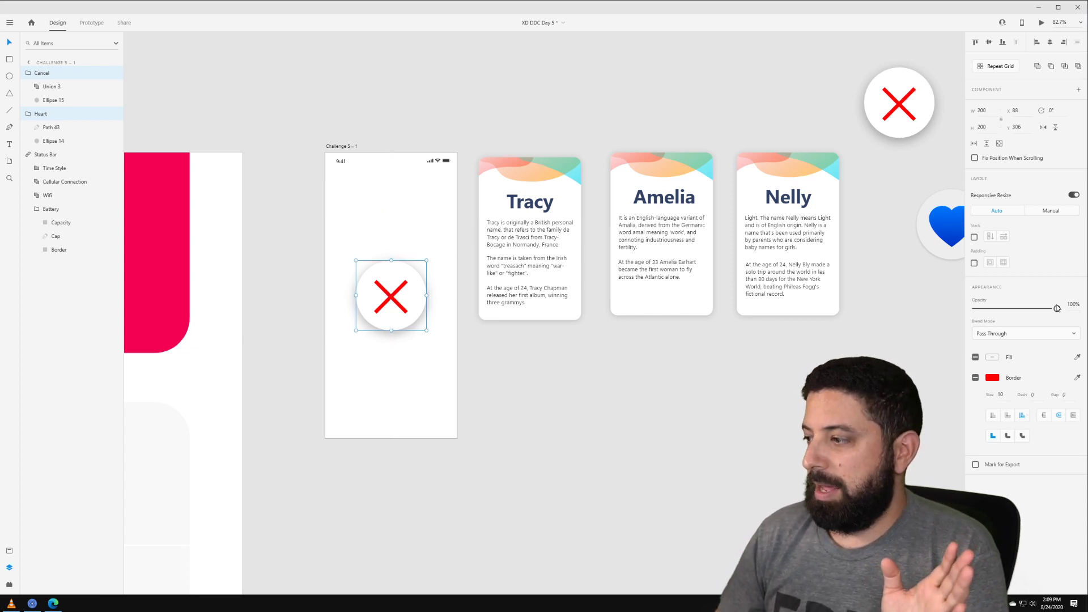
drag(1057, 308, 940, 309)
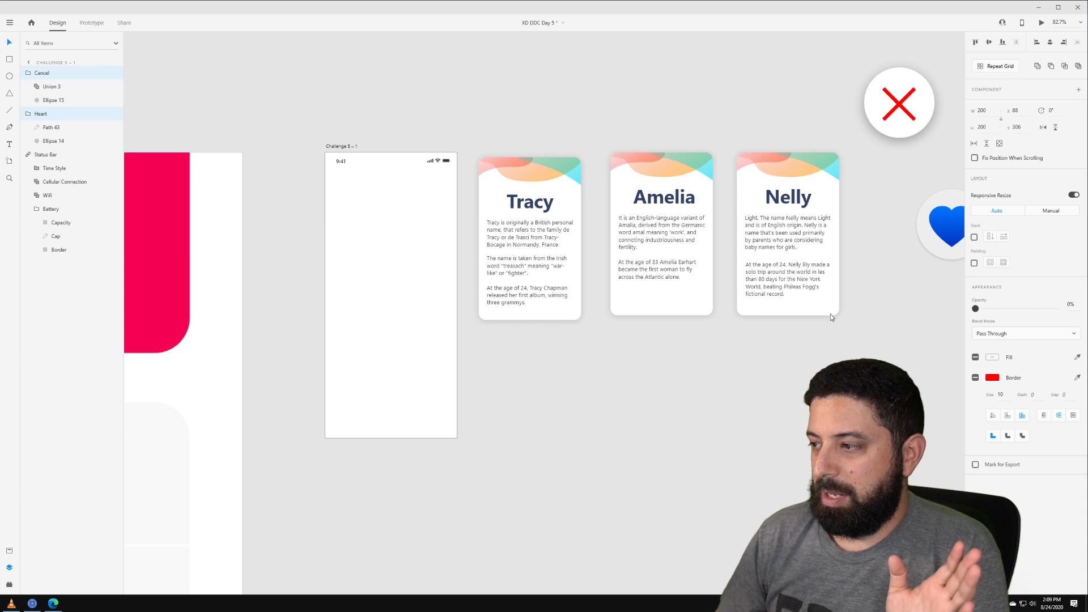
click(579, 374)
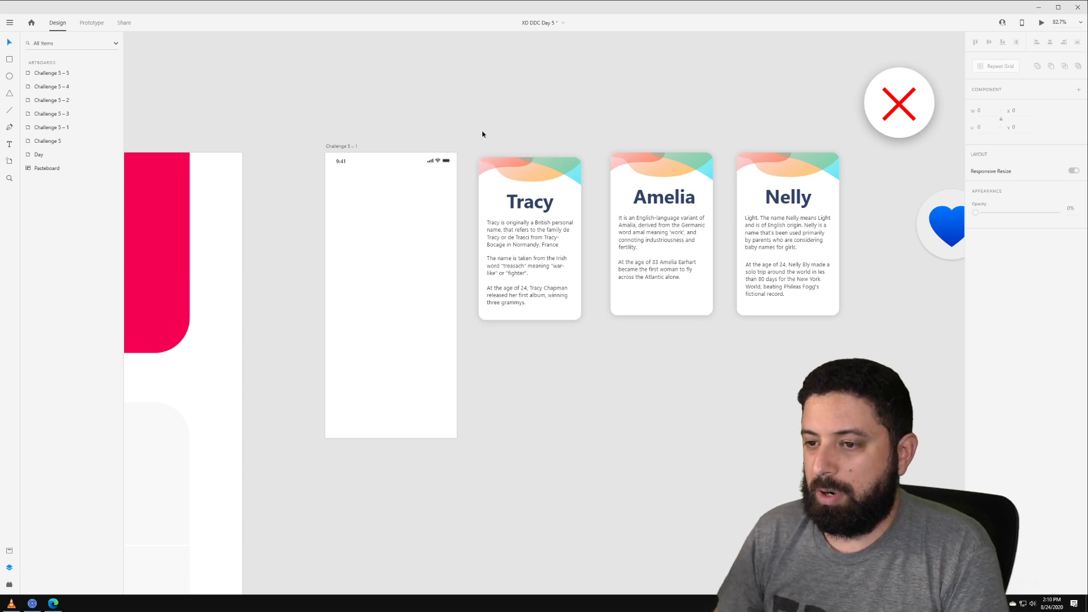
- Switch to Nucleo and search its Nucleo set of 24px icons for "menu"
click(32, 603)
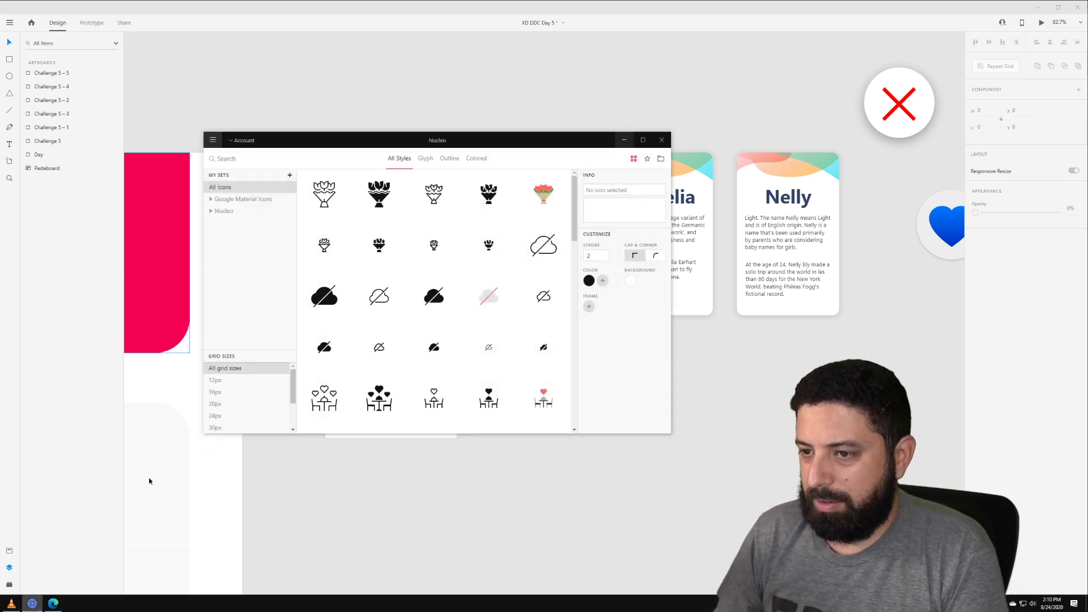
click(232, 211)
click(224, 403)
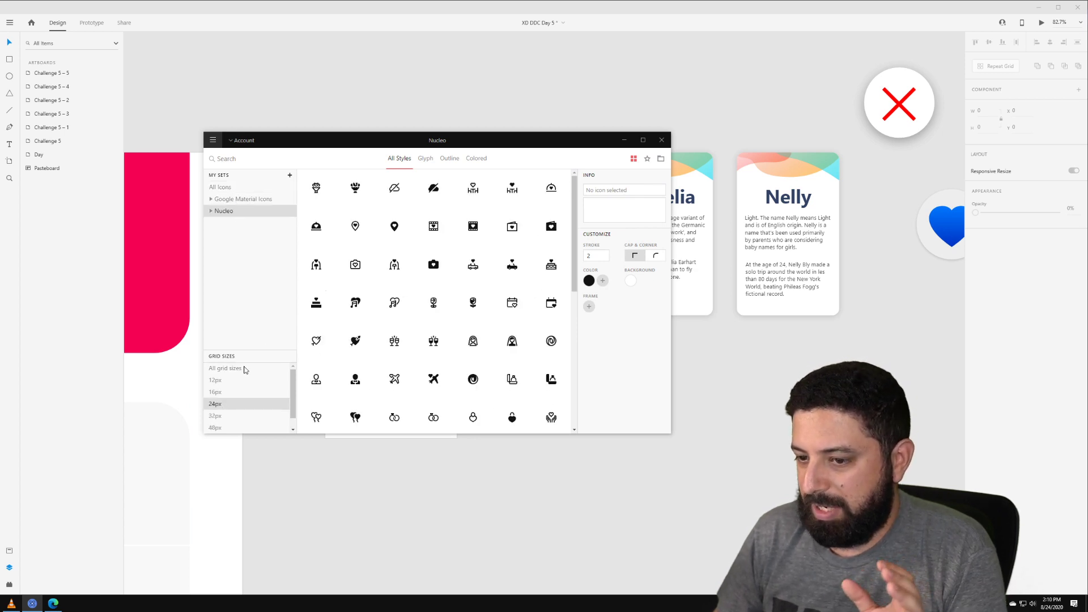
click(227, 159)
text(me)
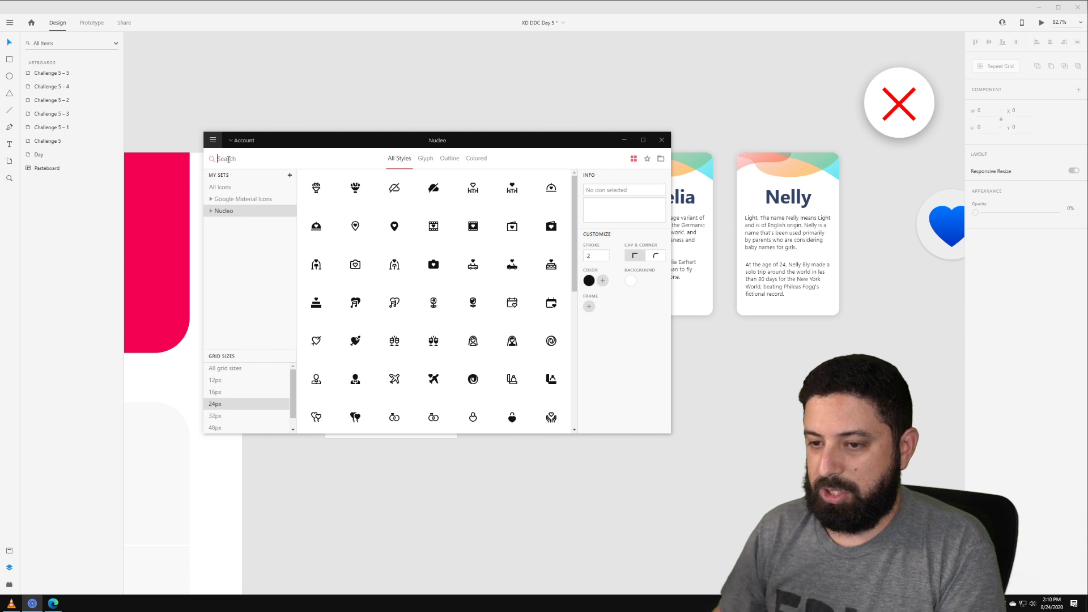
text(nu)
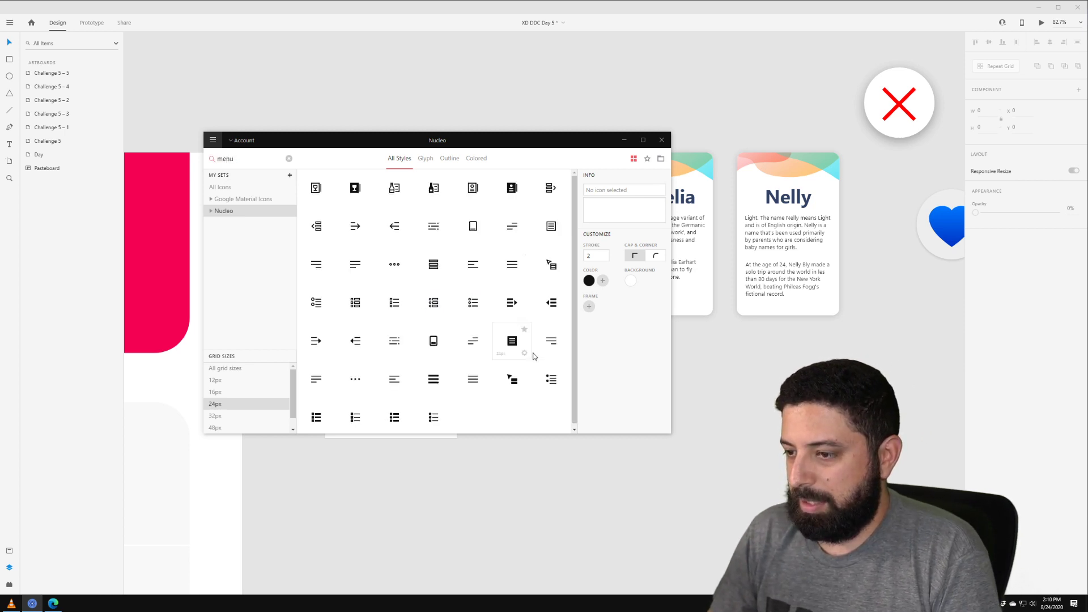
- Bring the menu-4 icon into the Adobe XD document and place it near the lower-left corner of the Challenge 5 – 1 artboard
click(316, 379)
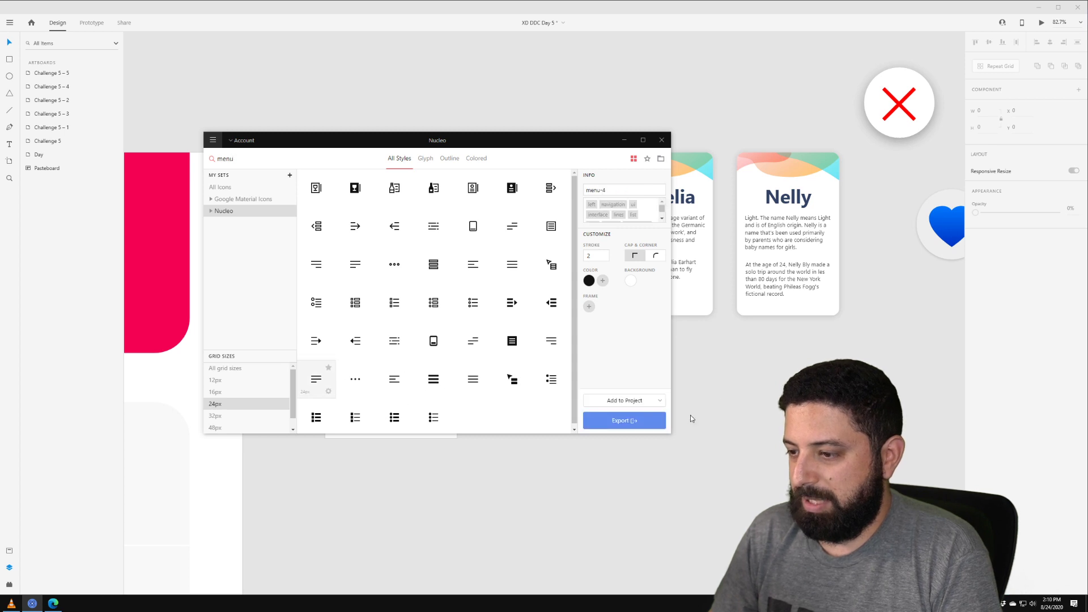
drag(739, 376, 725, 393)
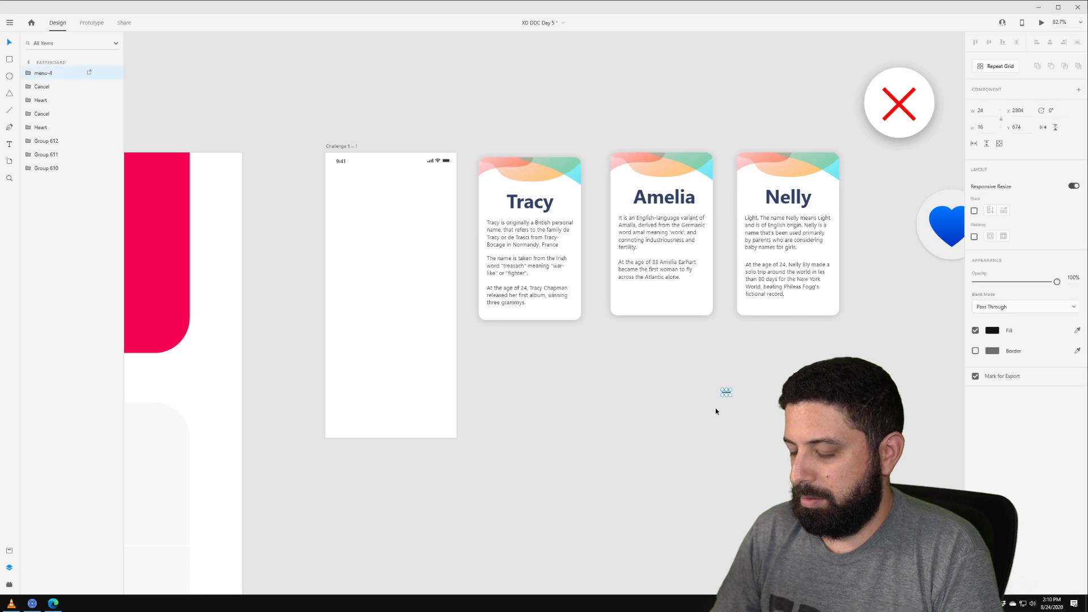
scroll(727, 393, up, 3)
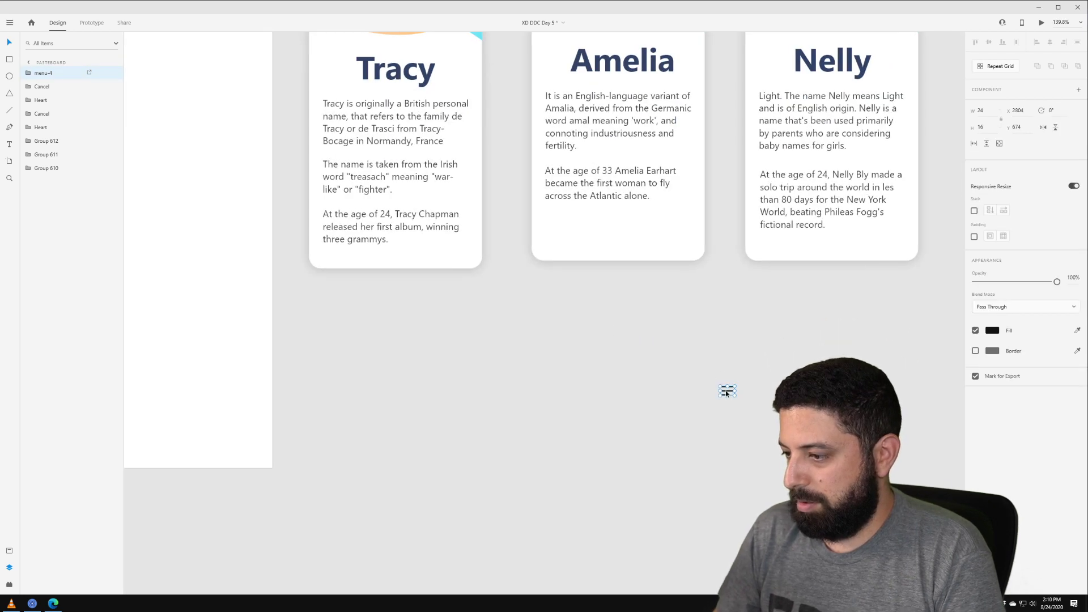
drag(726, 393, 420, 403)
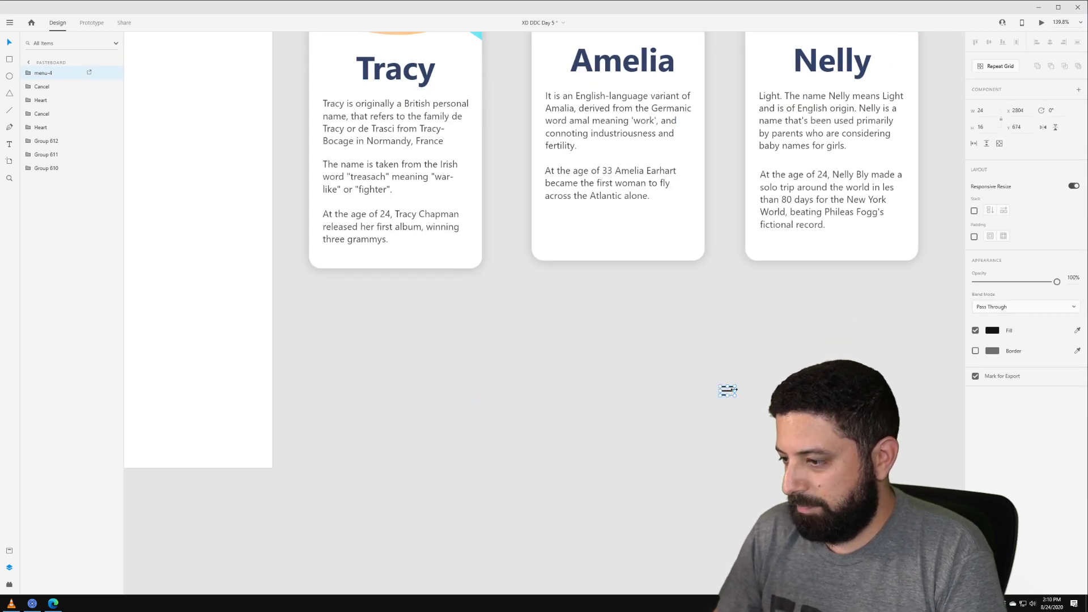
drag(730, 392, 470, 365)
scroll(464, 297, down, 3)
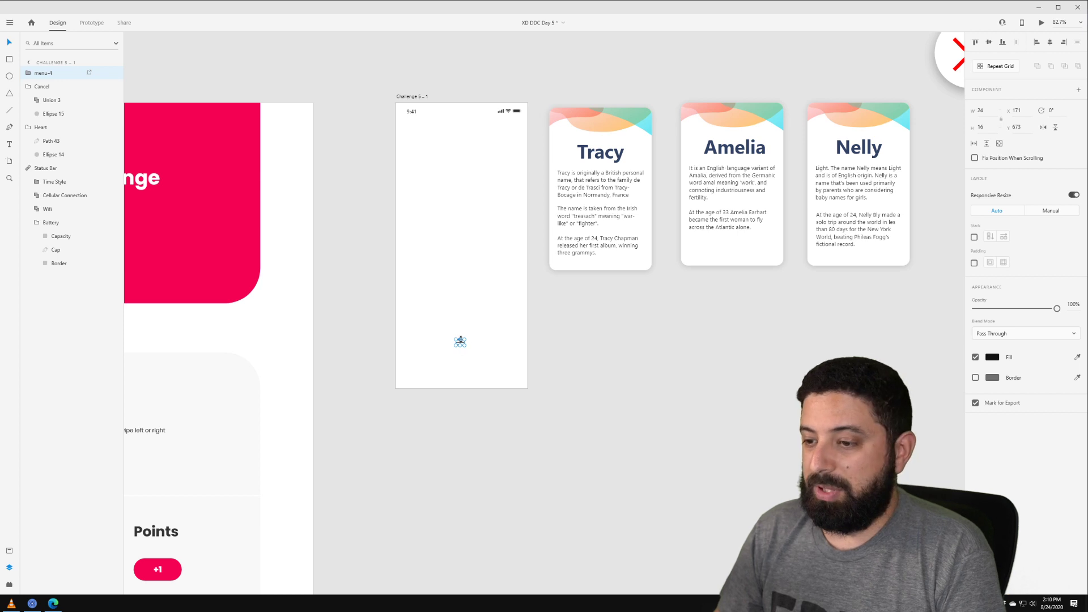
scroll(460, 340, up, 4)
drag(457, 341, 353, 417)
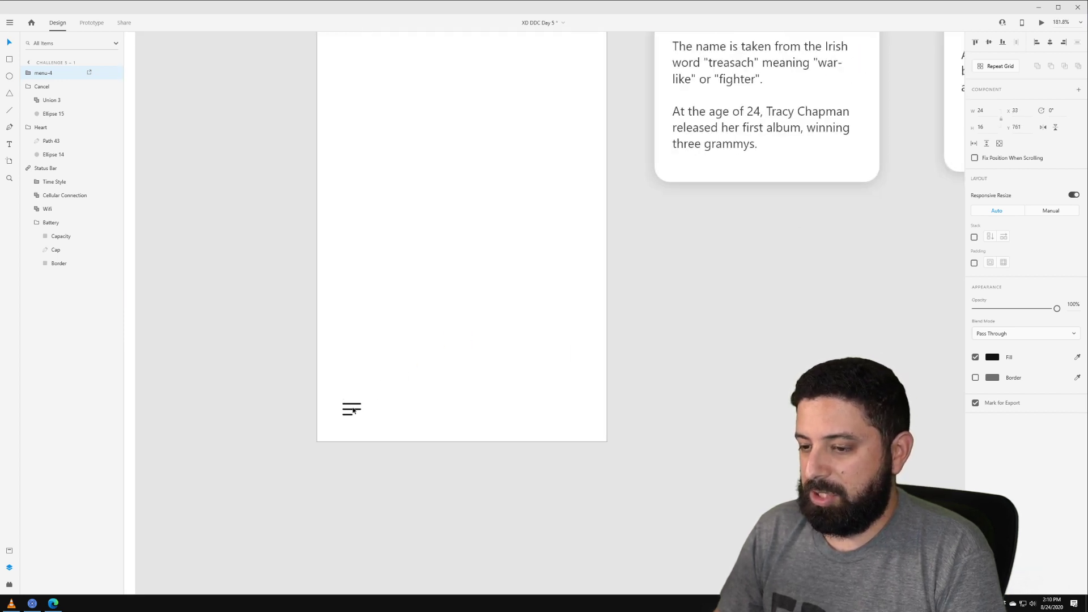
- Draw a borderless 375 × 90 rectangle across the bottom of the artboard and send it to the back behind the menu icon
key(r)
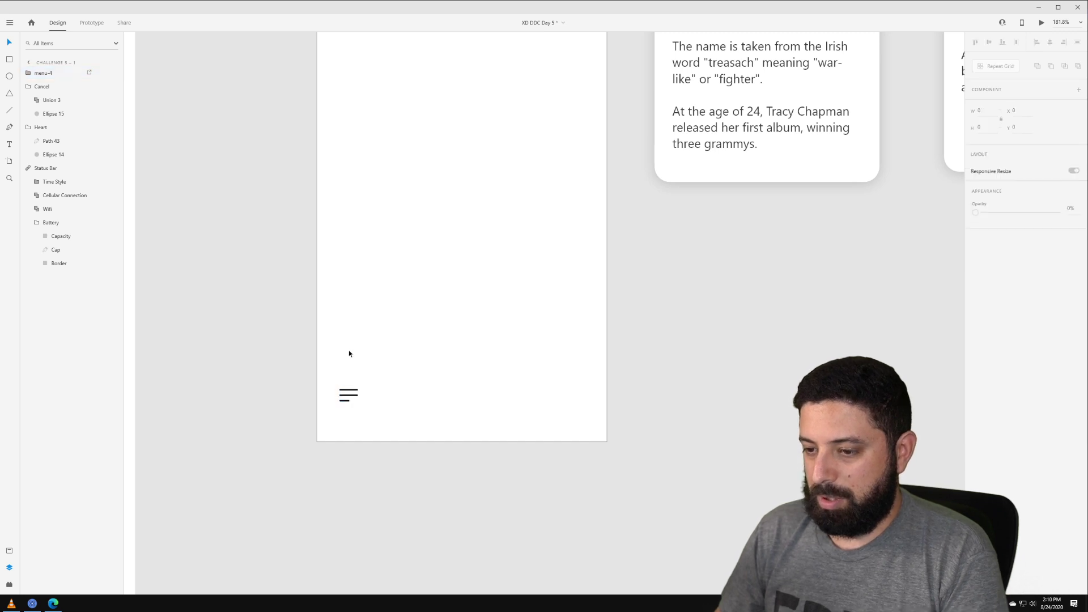
mouse_move(316, 372)
mouse_down()
mouse_move(461, 441)
mouse_move(607, 442)
mouse_up()
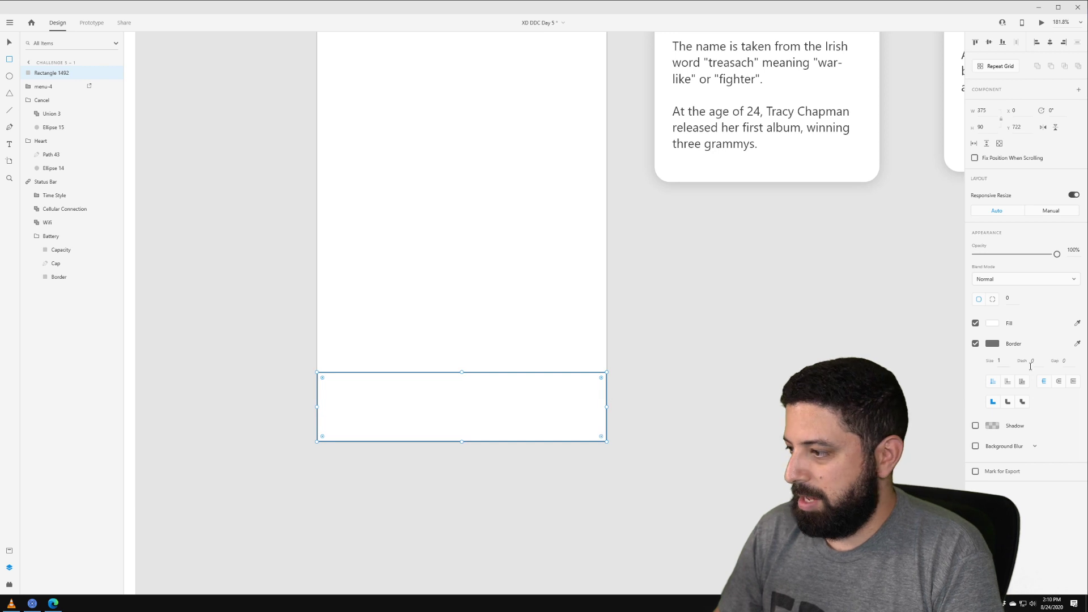
click(975, 343)
key(v)
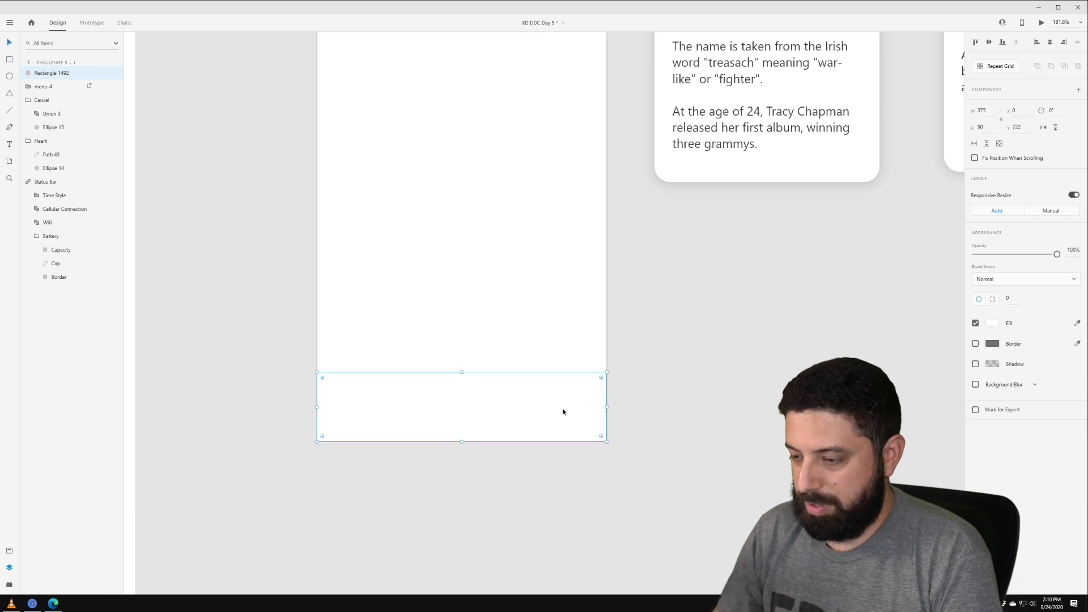
right_click(553, 405)
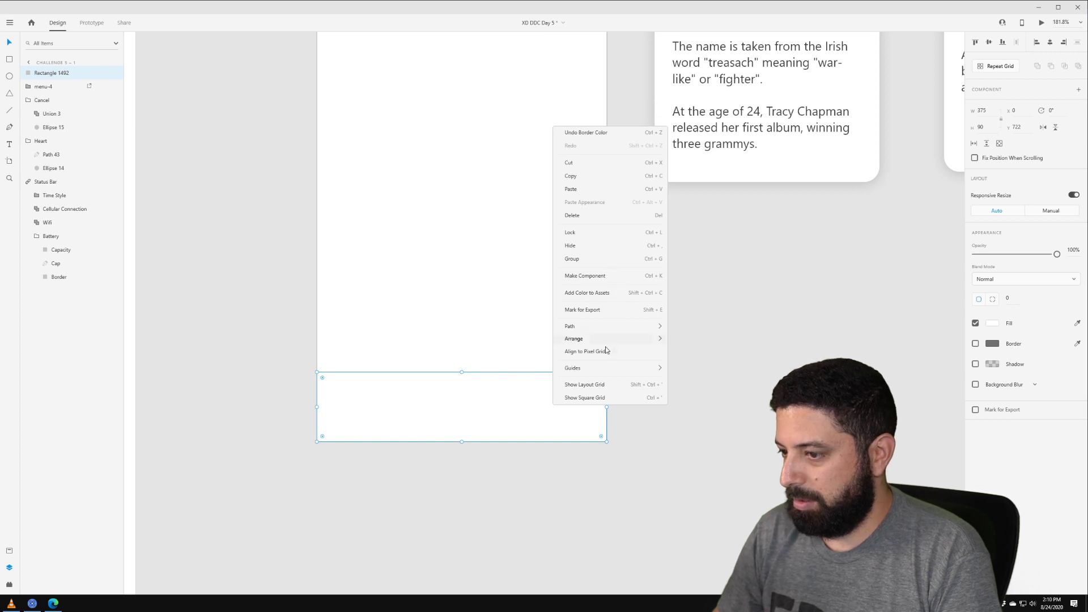
mouse_move(603, 338)
click(694, 377)
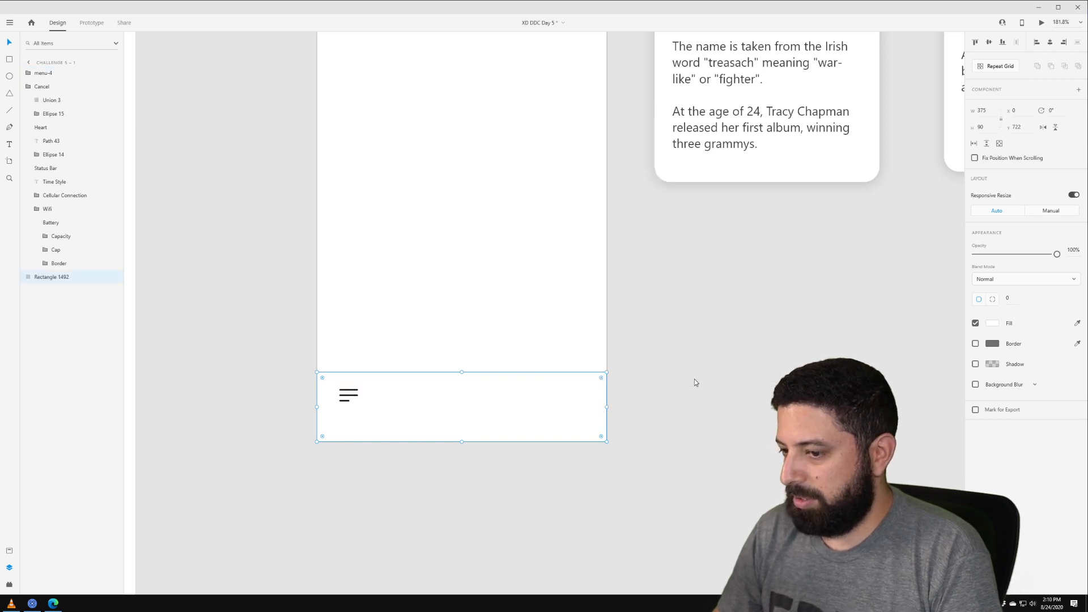
- Move the menu icon slightly down inside the bottom bar and turn on the bar rectangle's border
click(348, 398)
drag(347, 400, 348, 404)
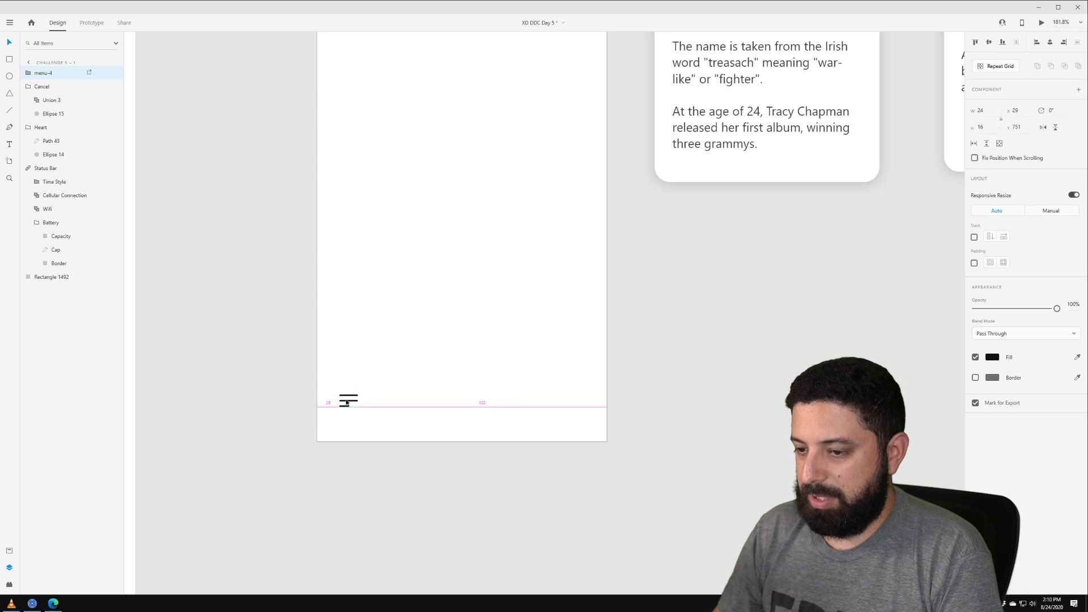
click(422, 386)
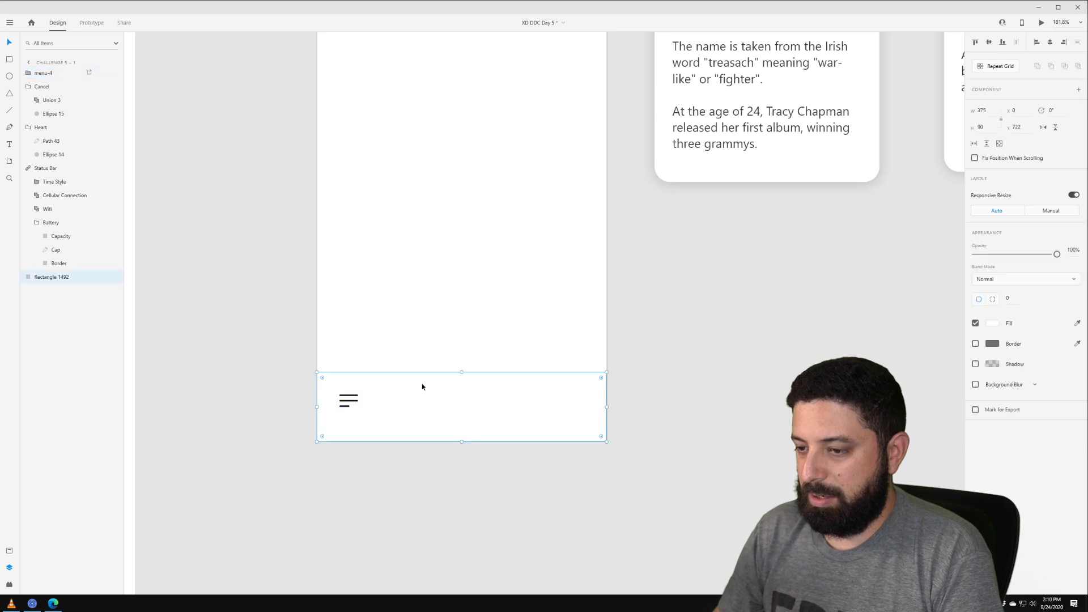
click(975, 344)
click(349, 402)
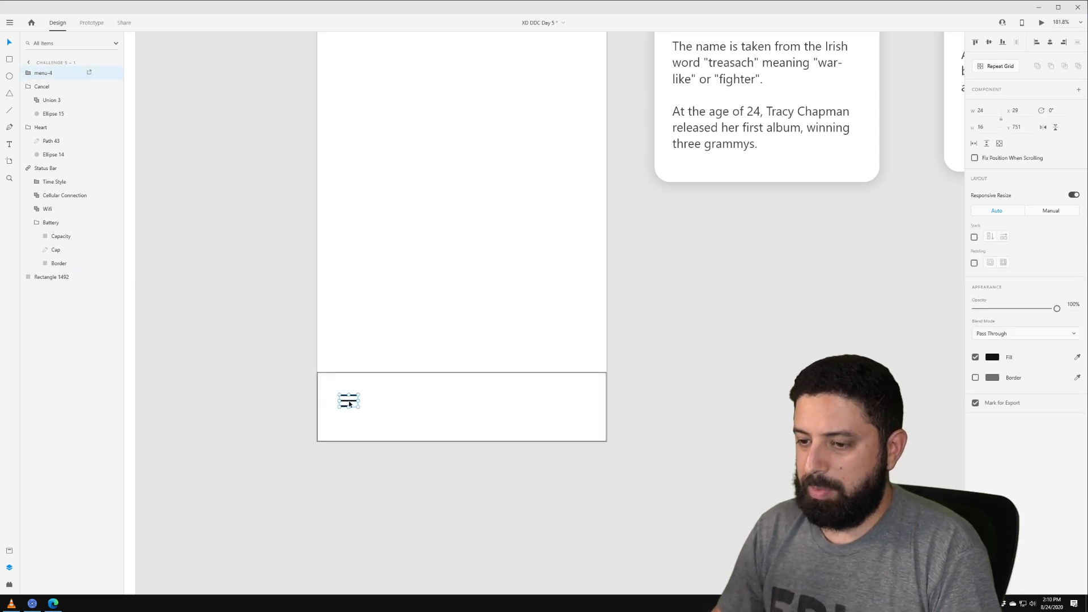
- Draw a borderless black rectangle about 104 × 4 near the bottom bar's lower edge and set its opacity to 42%
key(r)
drag(426, 431, 459, 434)
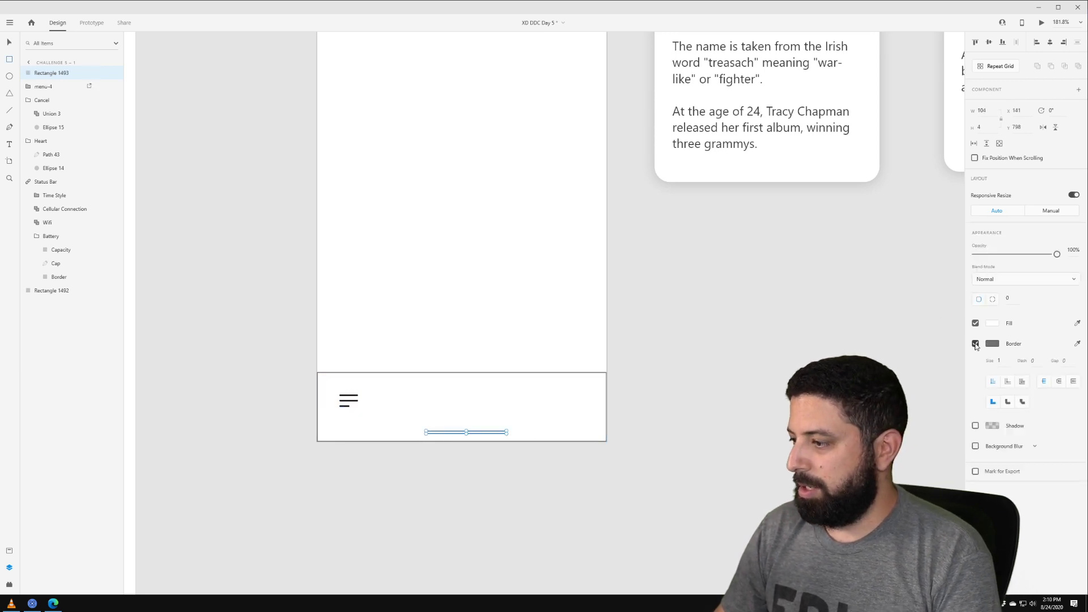
click(976, 344)
click(993, 323)
drag(906, 301, 859, 363)
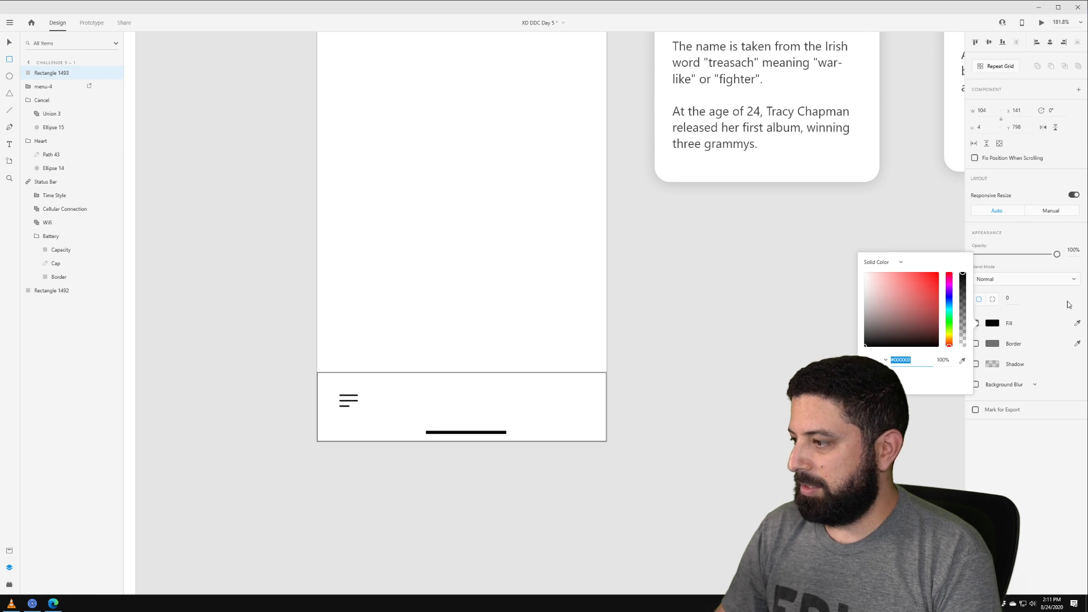
drag(1046, 257, 1010, 258)
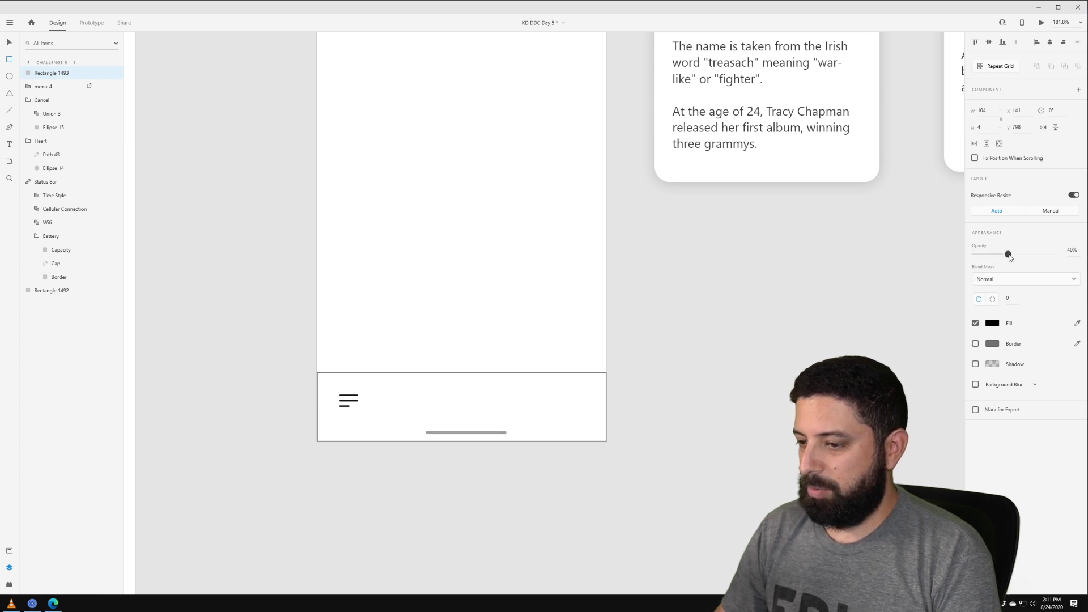
key(v)
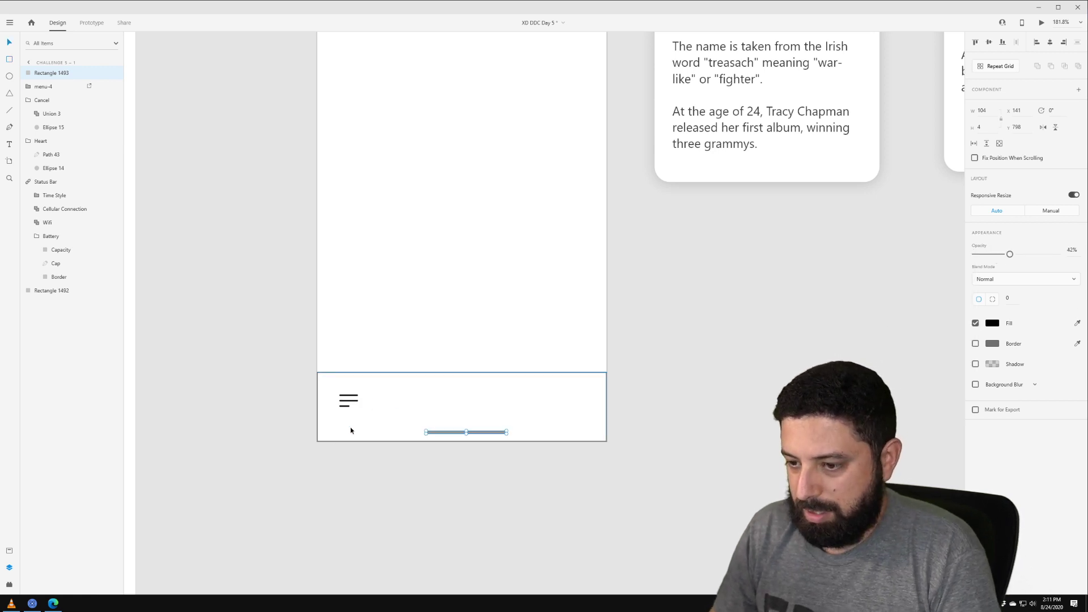
- Switch to Nucleo, search for "favorites" and bring the solid folder-favorite icon onto the Adobe XD pasteboard
click(32, 603)
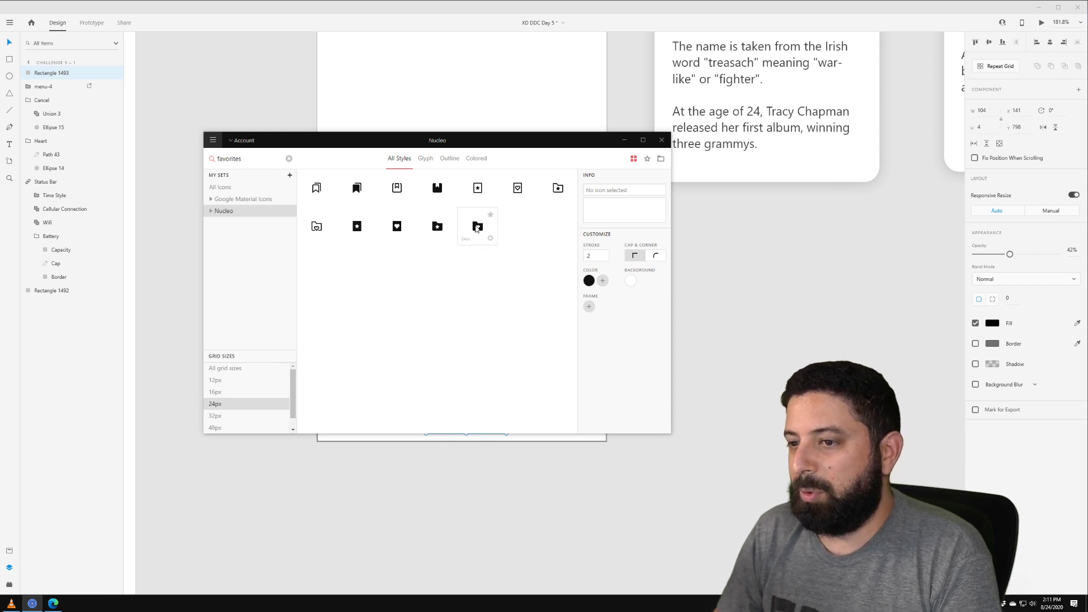
drag(476, 228, 772, 354)
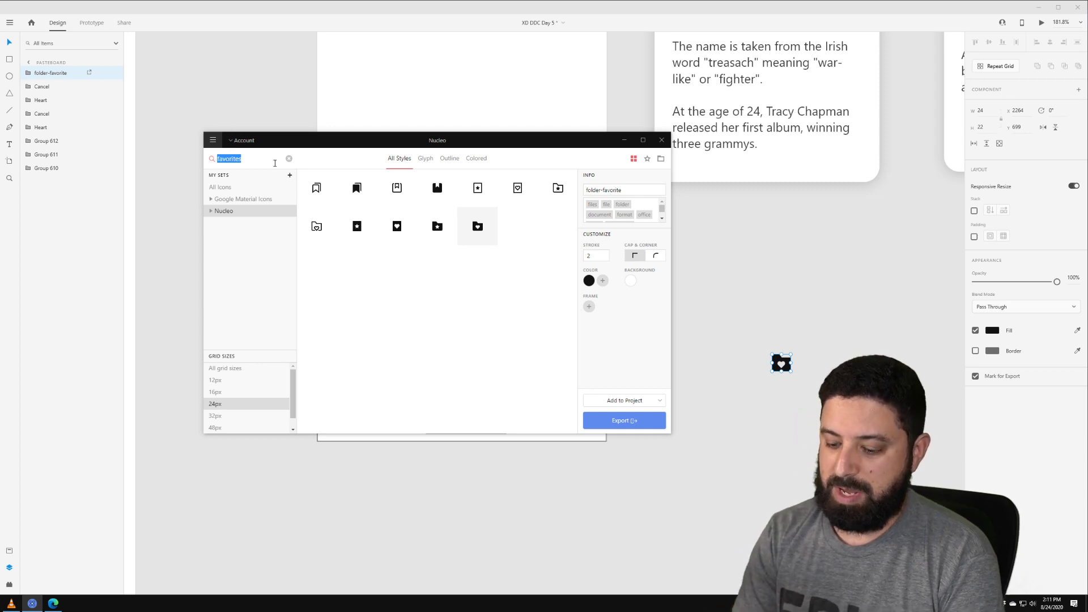
- Search Nucleo for "list" and try out the menu-6 icon on the Adobe XD pasteboard
text(list)
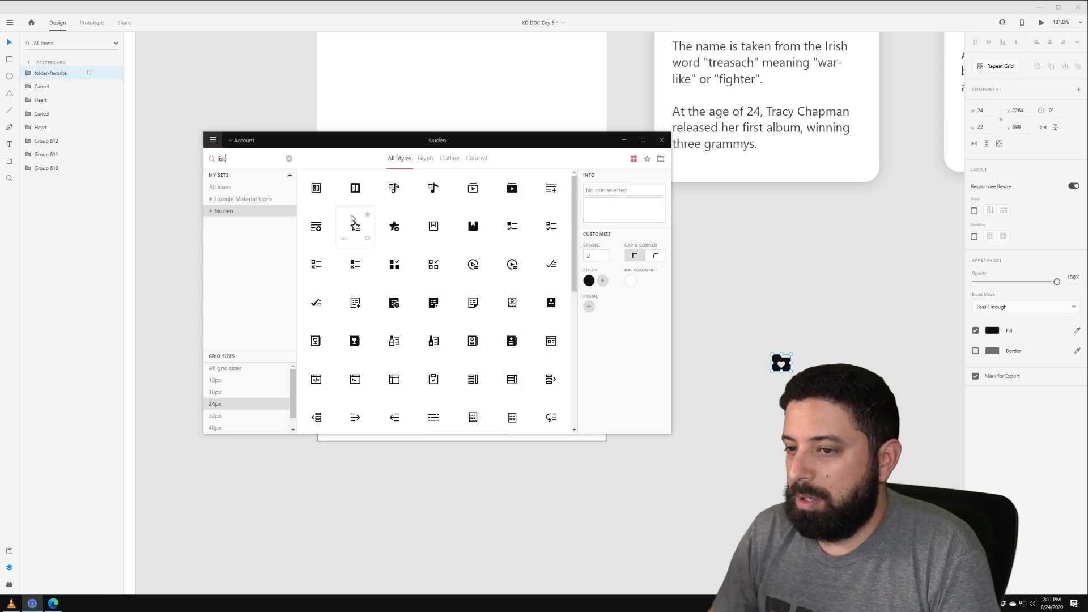
mouse_move(353, 215)
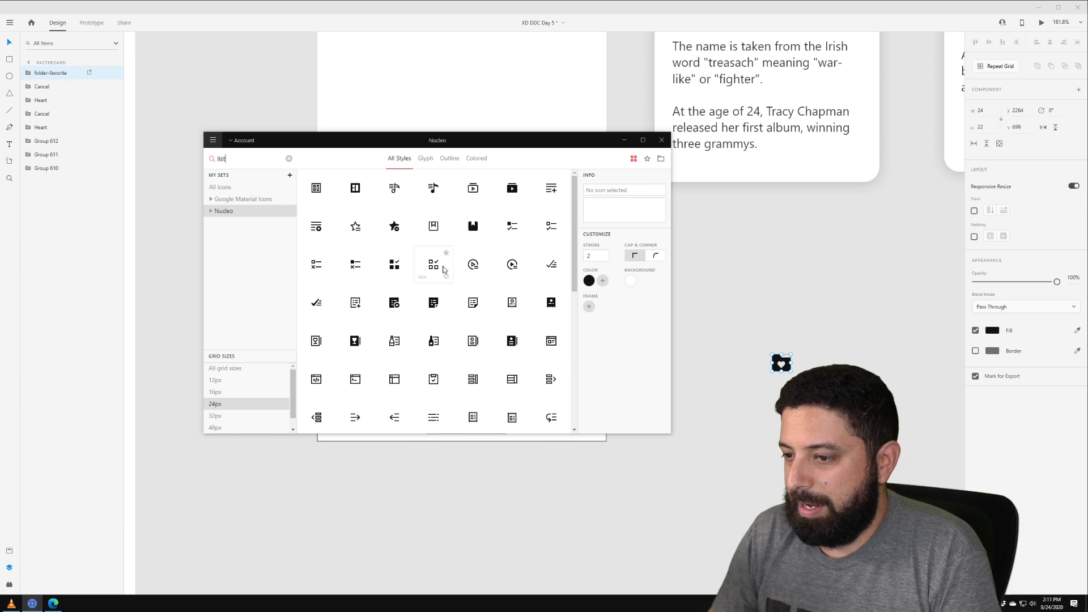
scroll(431, 315, down, 1)
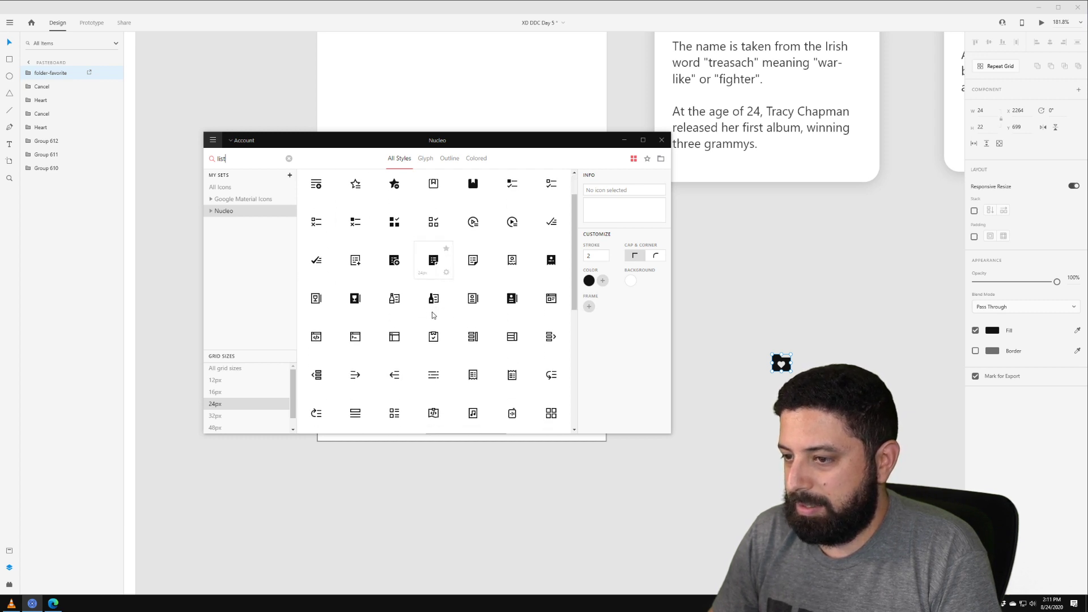
scroll(432, 315, down, 2)
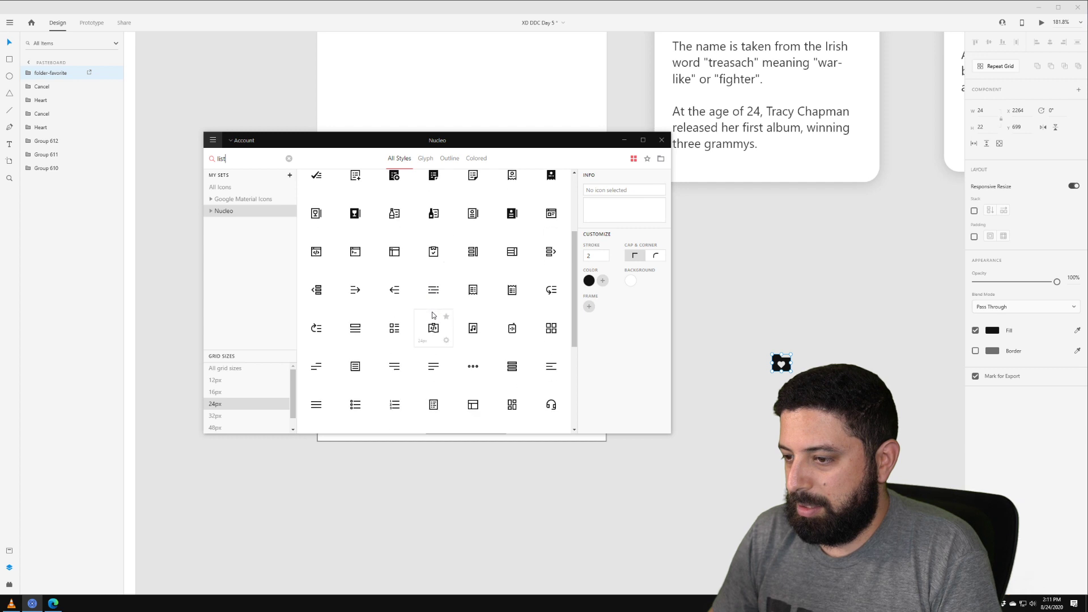
drag(512, 365, 881, 377)
click(825, 325)
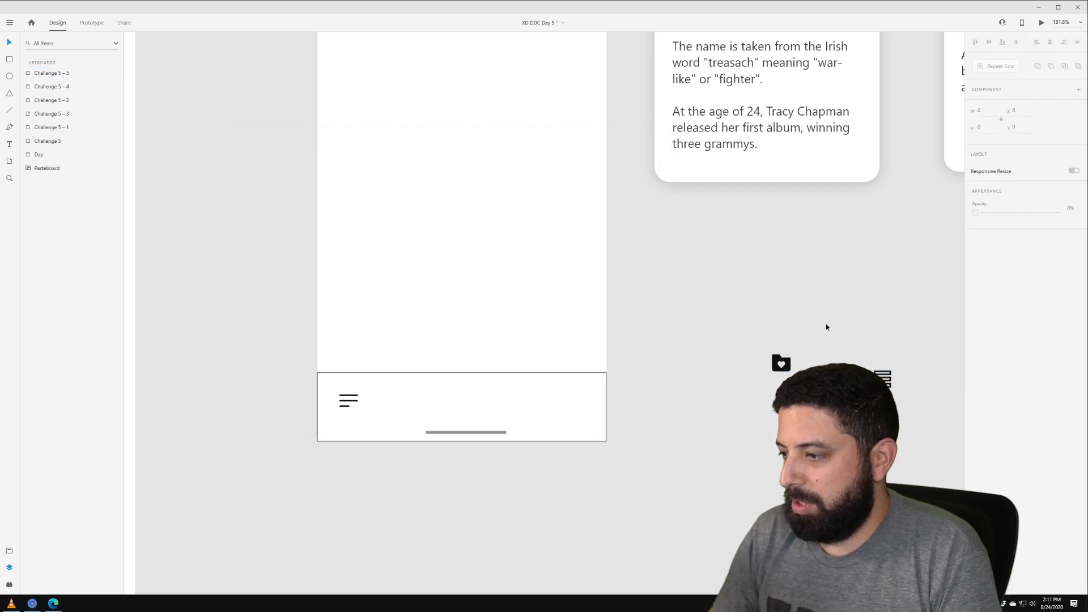
click(781, 362)
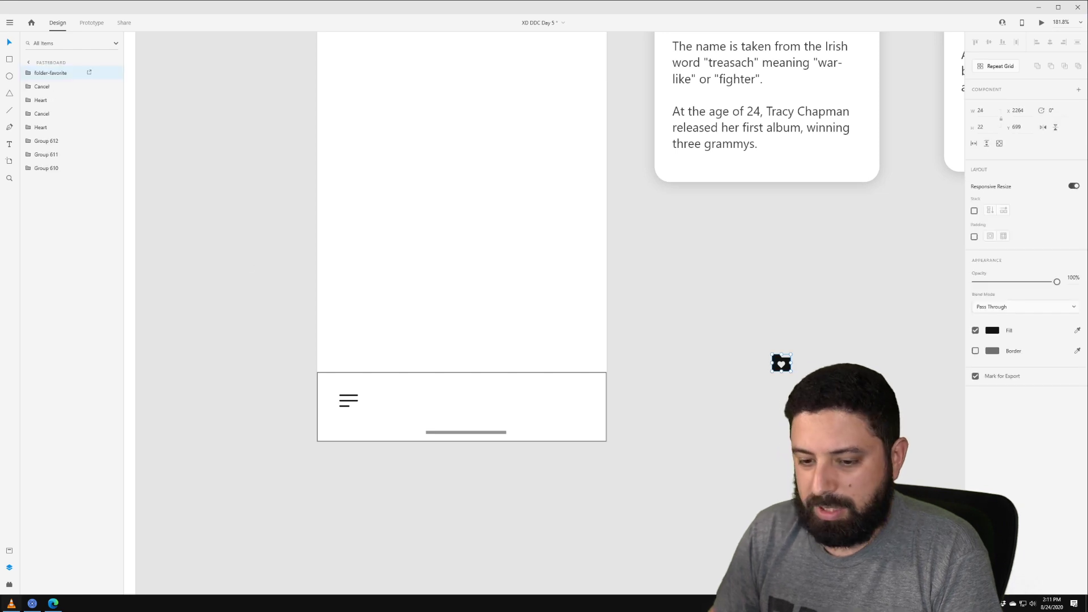
- Switch to Nucleo, search for "home" and bring the solid home icon onto the Adobe XD pasteboard
click(32, 604)
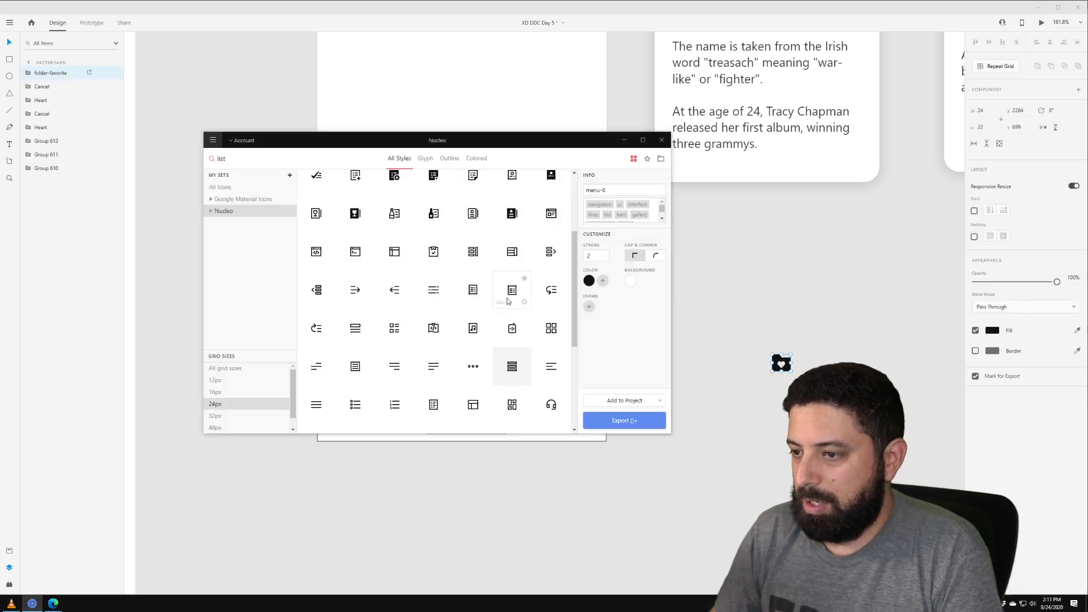
scroll(484, 286, down, 2)
scroll(484, 292, down, 4)
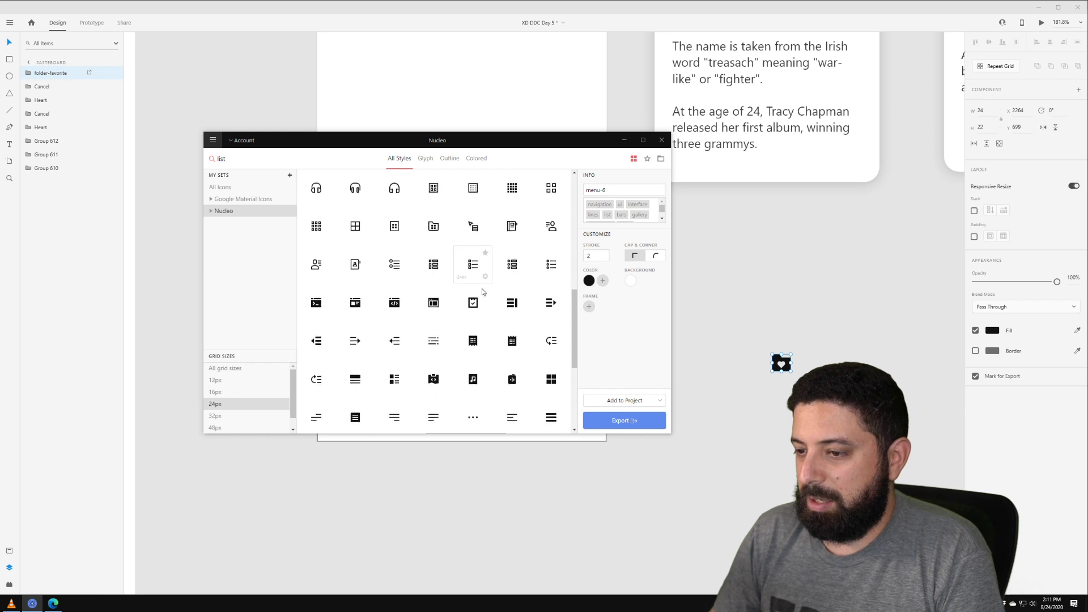
scroll(553, 323, down, 3)
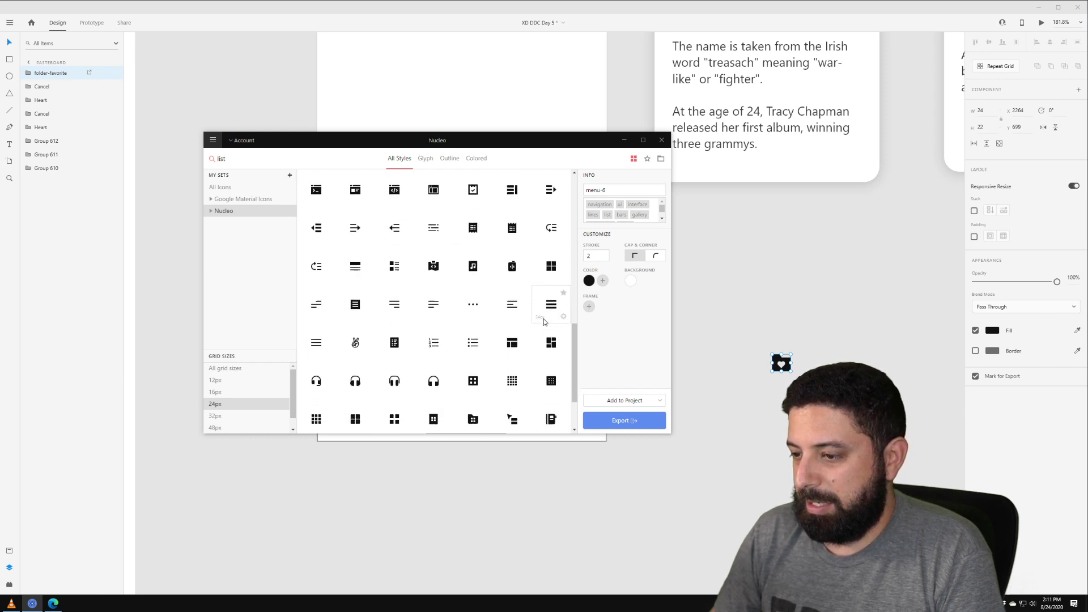
double_click(252, 158)
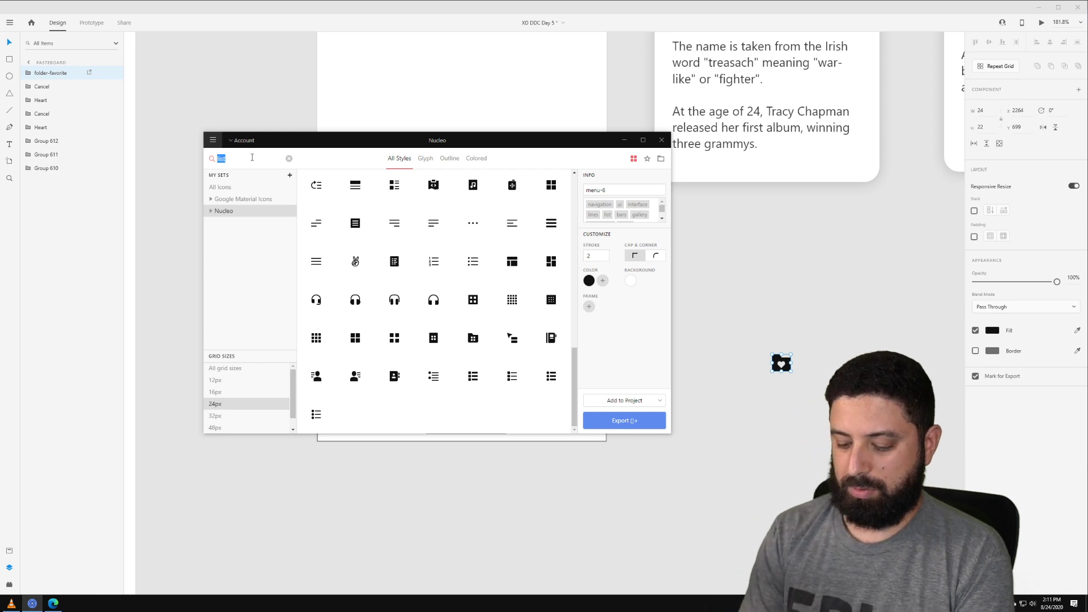
text(home)
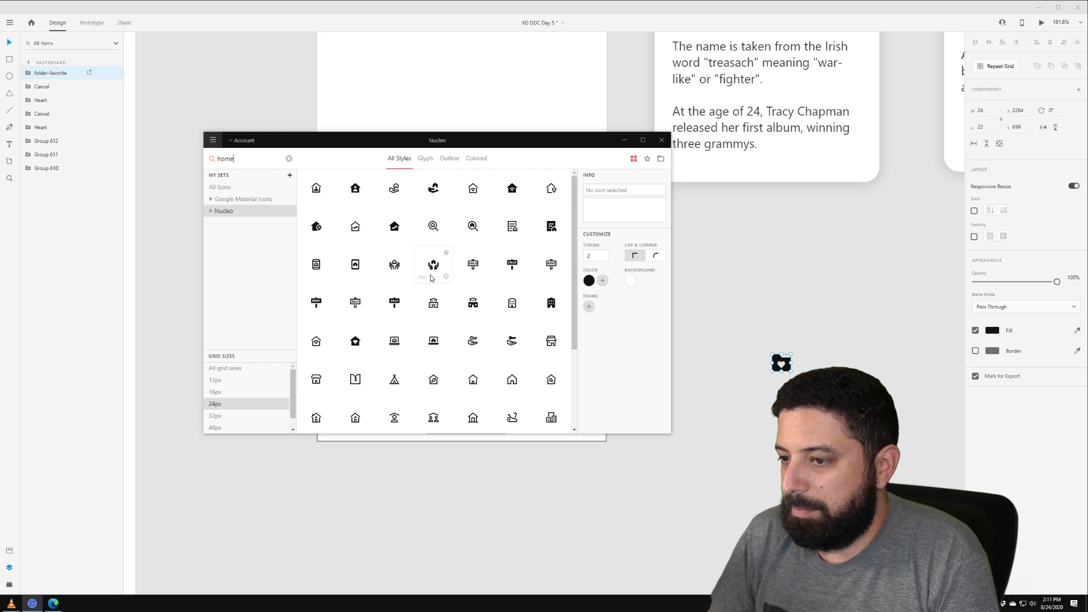
scroll(414, 290, down, 3)
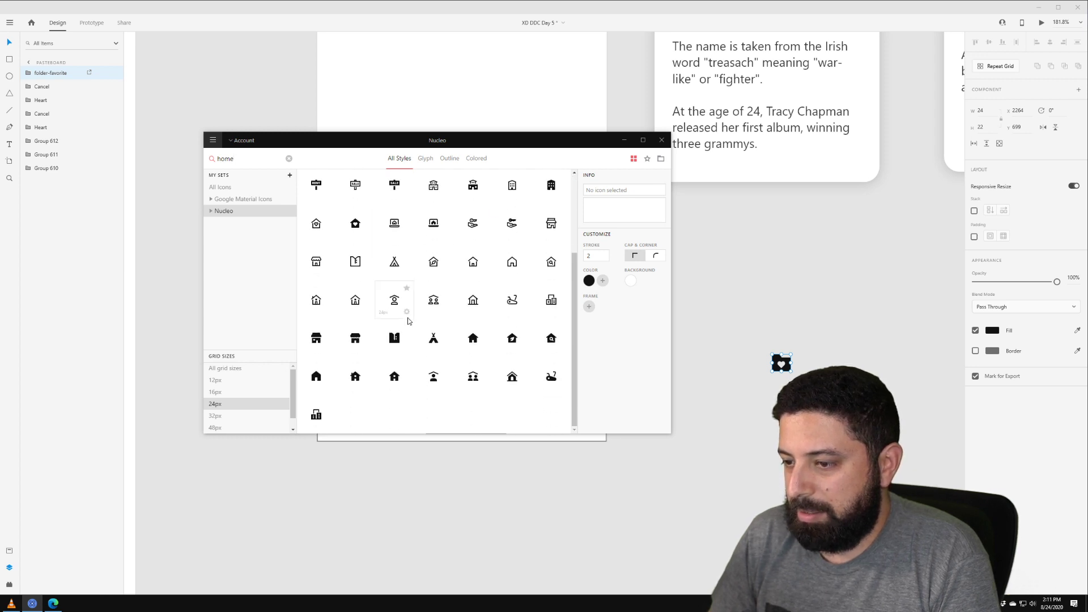
drag(483, 343, 759, 335)
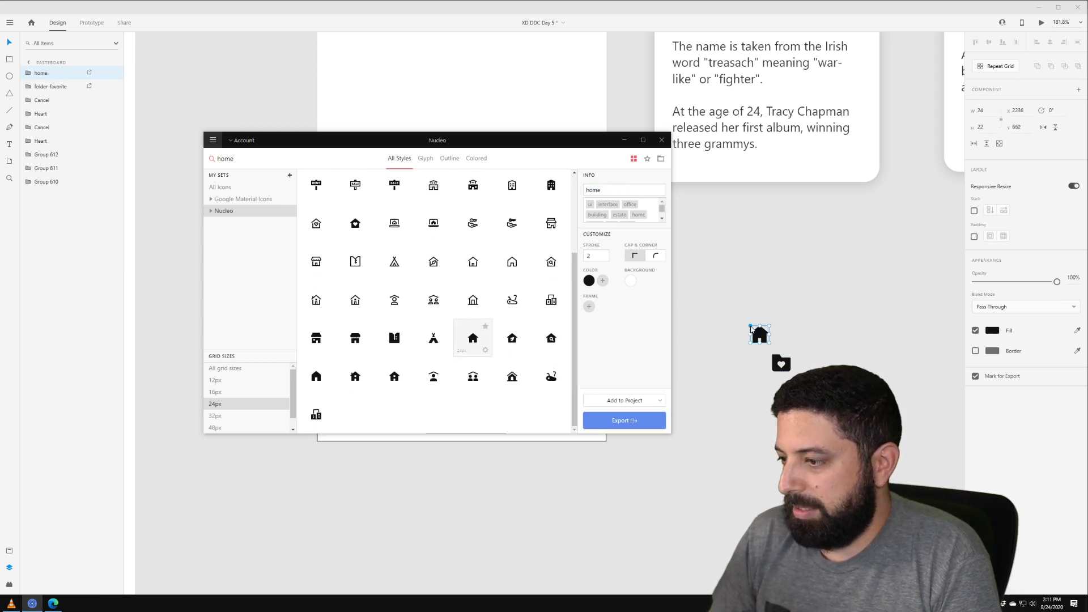
click(782, 260)
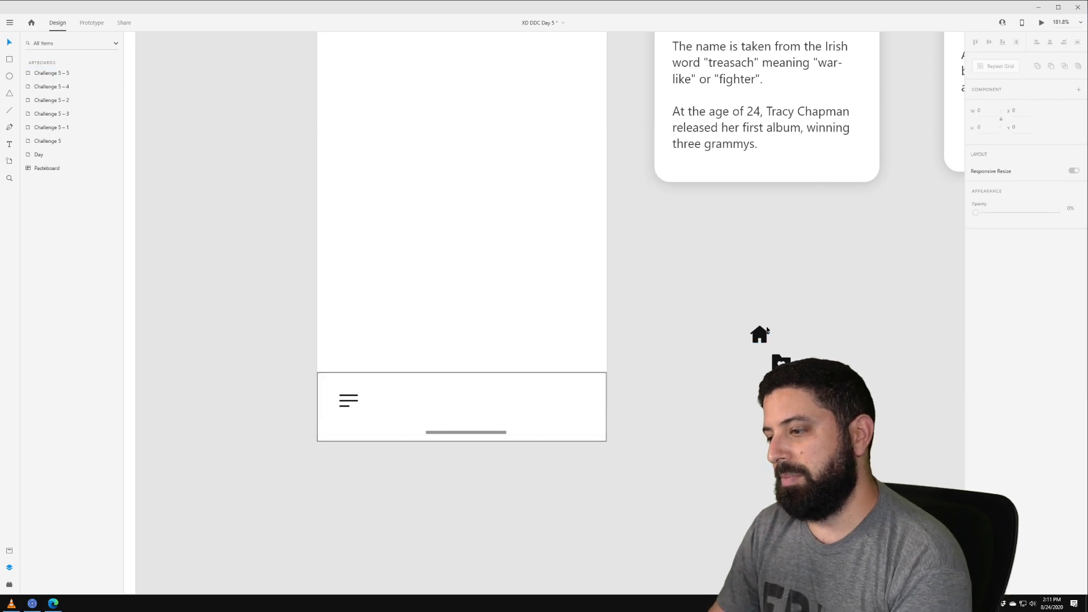
- Arrange the home and folder-favorite icons at the bottom bar's left side and move the menu icon to its right end
drag(749, 334, 415, 403)
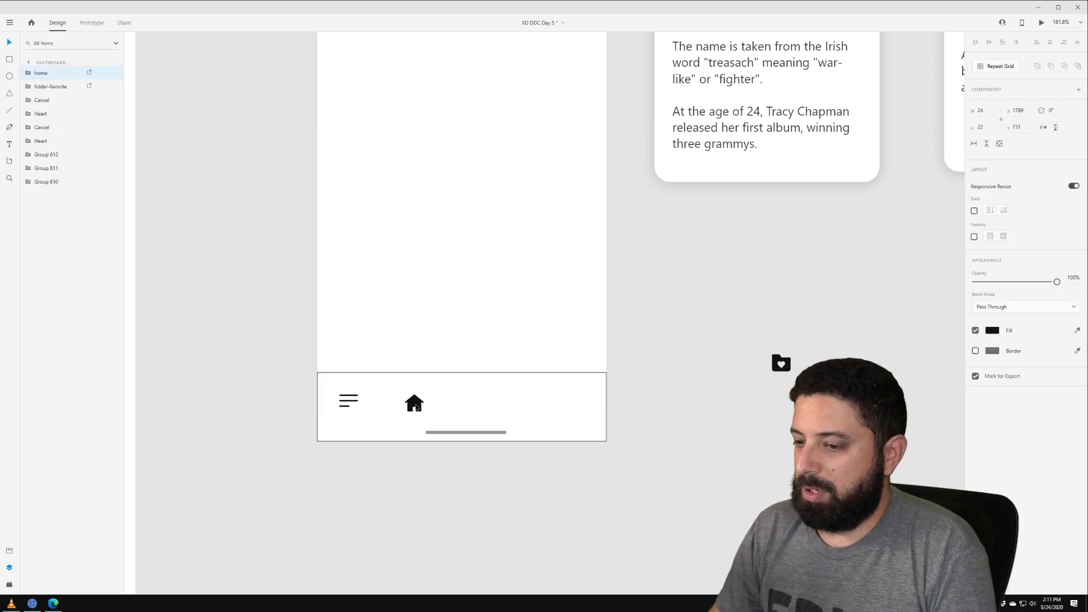
drag(344, 395, 567, 397)
drag(775, 362, 353, 399)
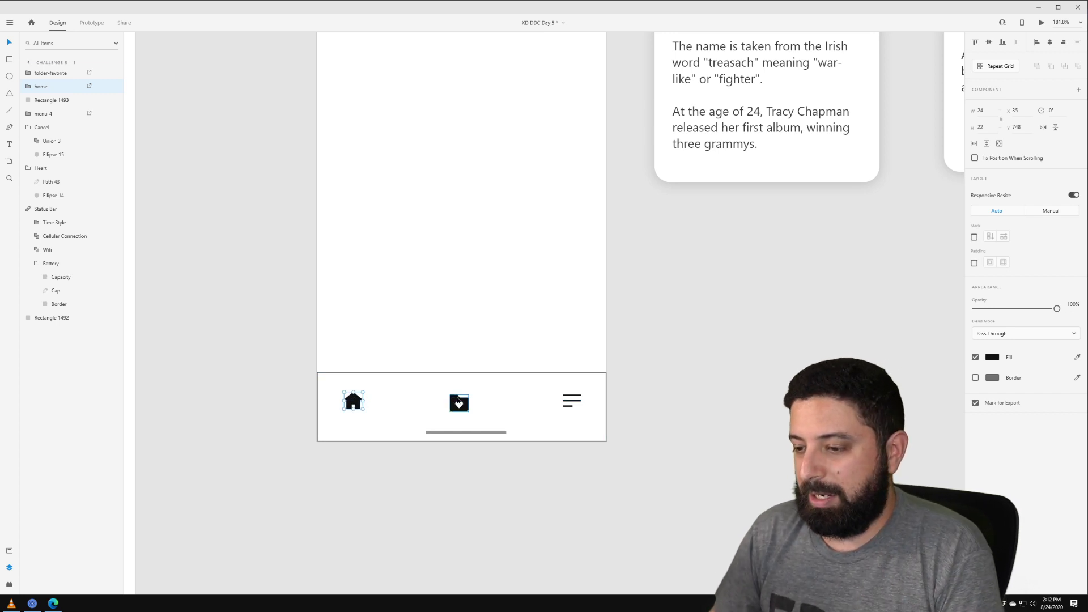
drag(459, 403, 408, 400)
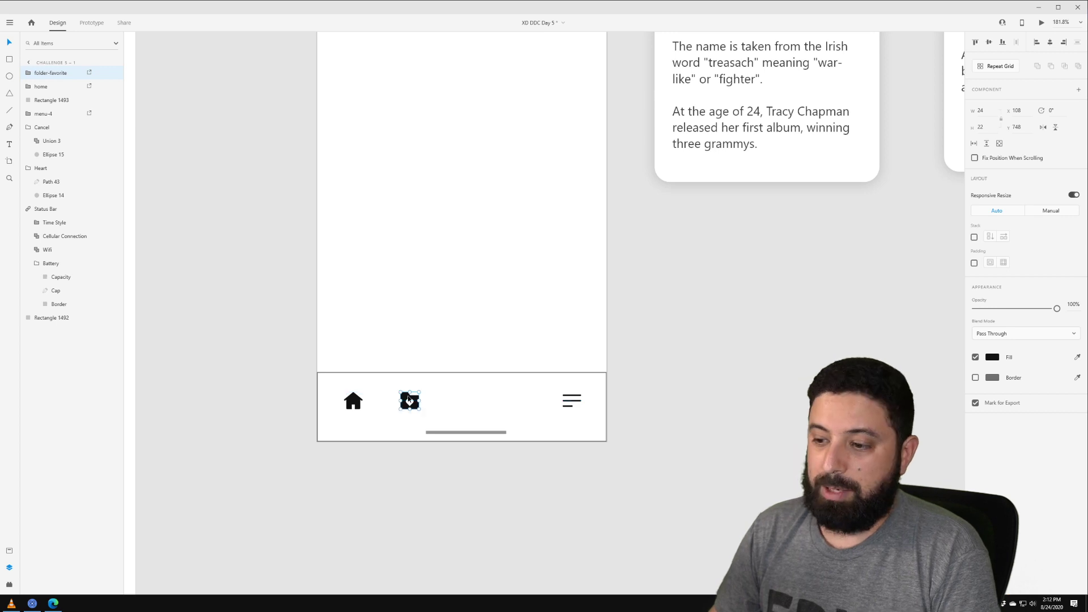
- Search Nucleo for "people" and place the solid users-wm icon in the bottom bar between the folder and menu icons
click(28, 604)
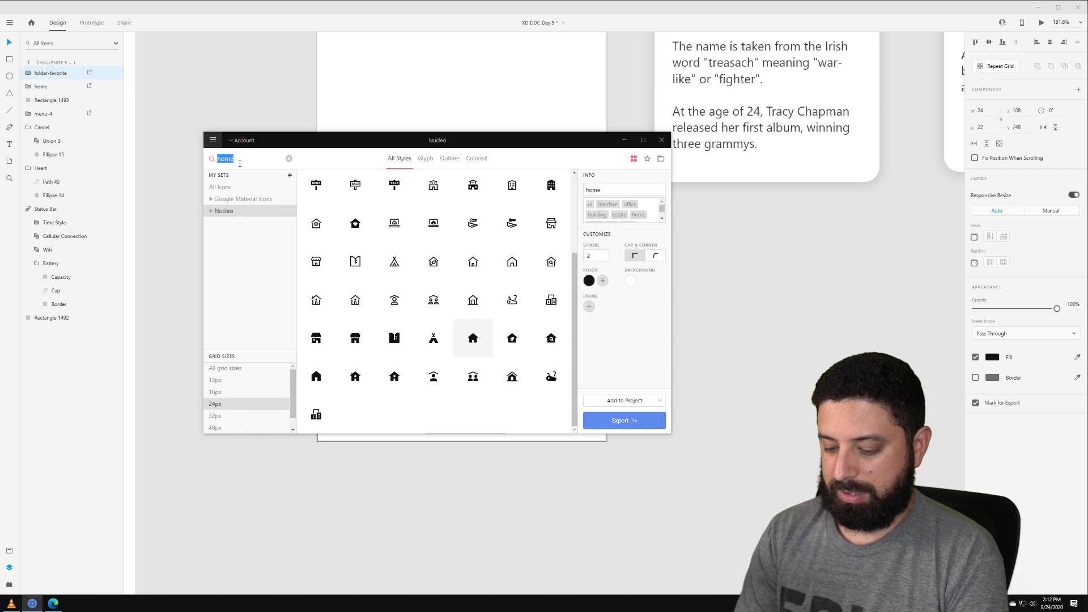
click(239, 163)
text(people)
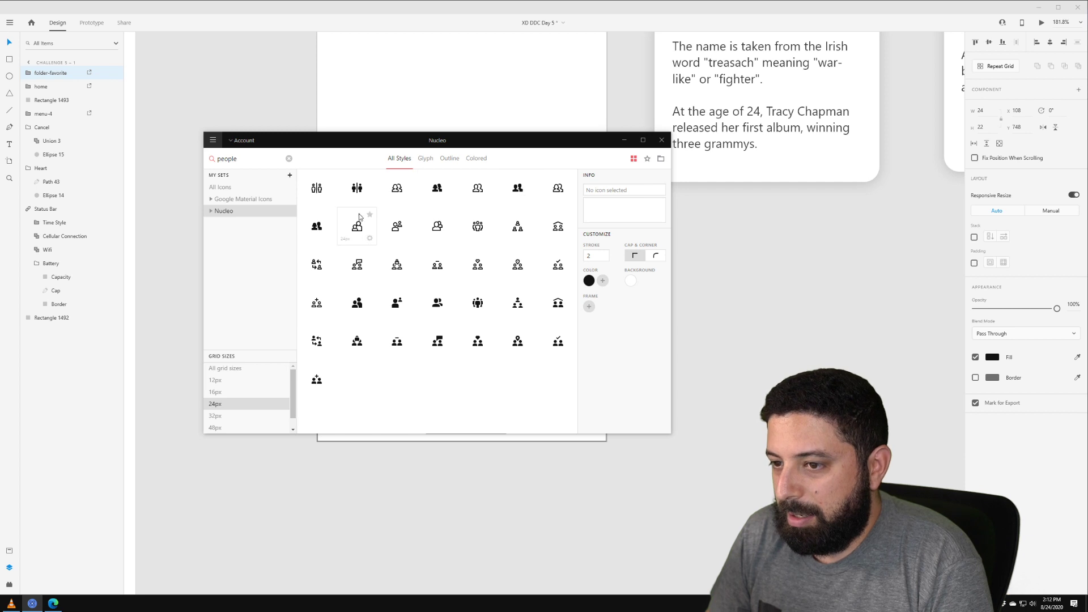
drag(316, 227, 496, 400)
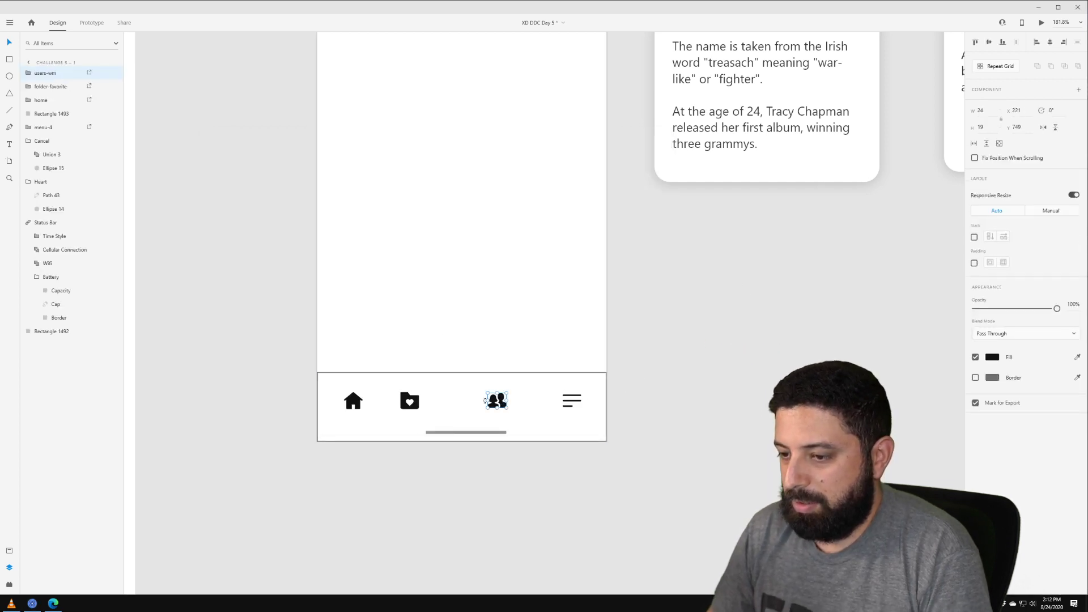
- Try to align the four bottom bar icons to a common horizontal centre
shift+click(409, 402)
shift+click(353, 400)
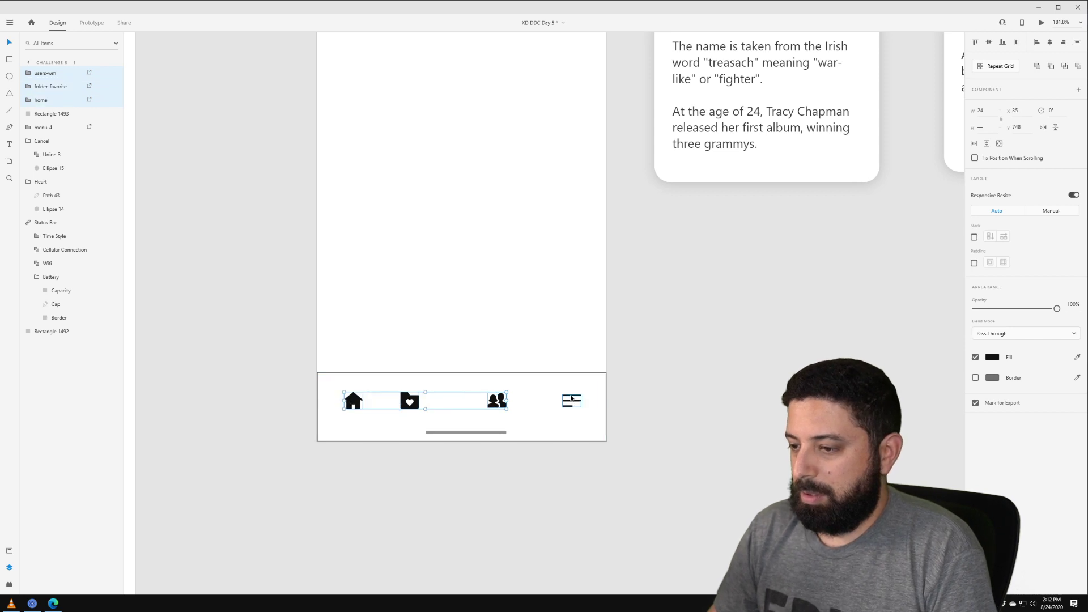
shift+click(570, 399)
click(1049, 43)
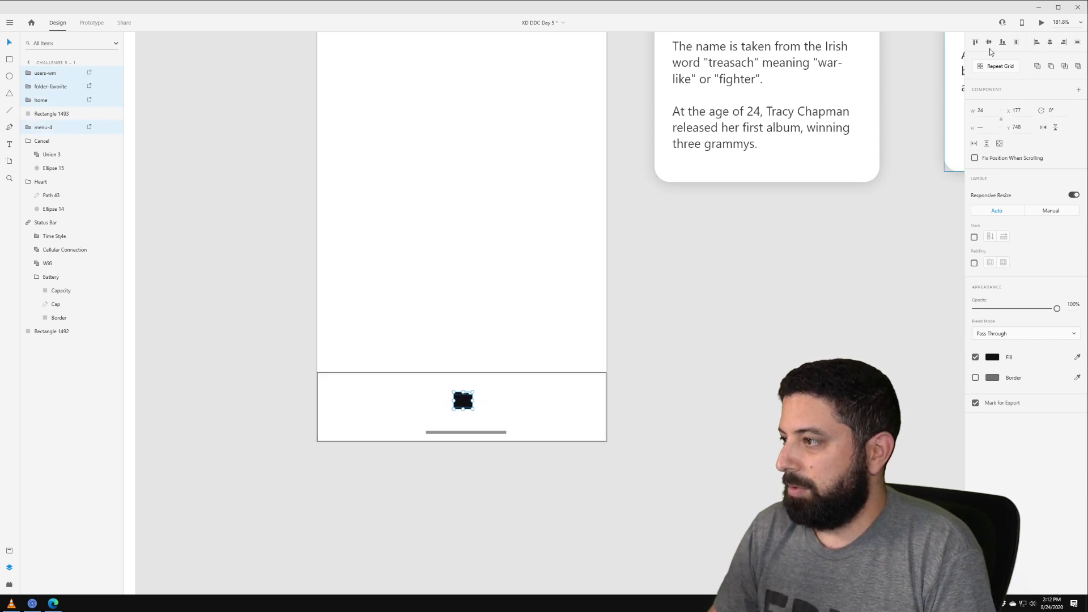
key(ctrl+z)
click(809, 290)
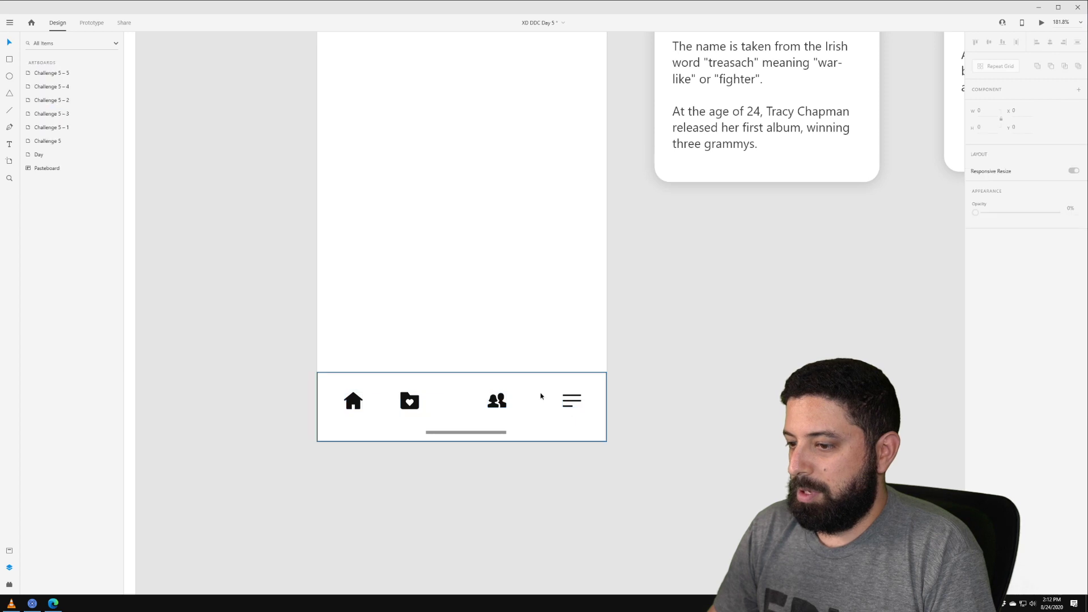
- Enlarge the people, menu, folder and home icons proportionally, making the menu about 32 wide and the home icon about 30 wide
click(497, 401)
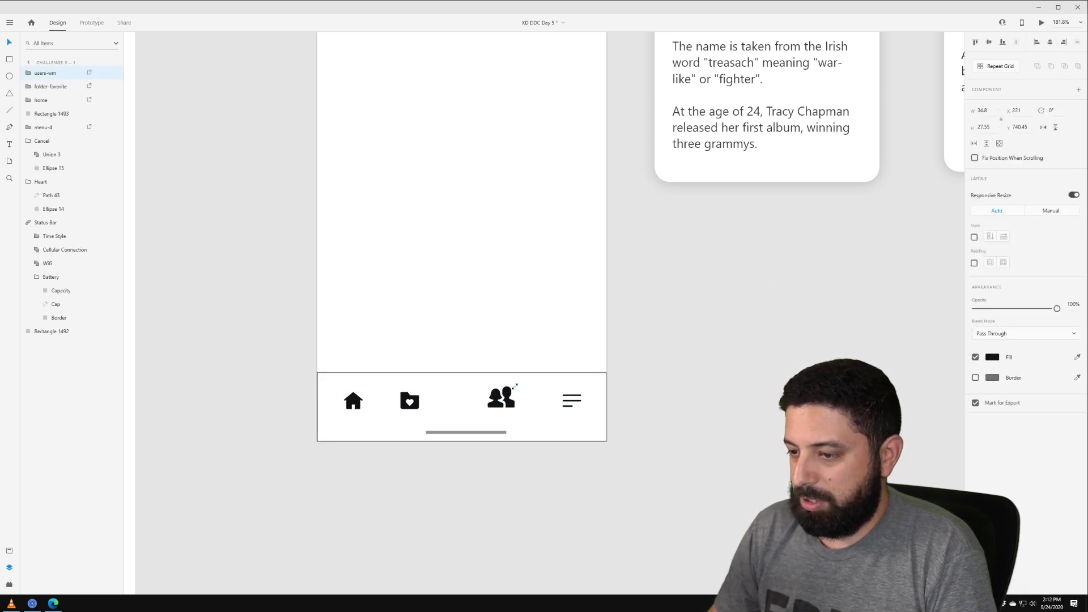
drag(502, 396, 544, 388)
click(572, 399)
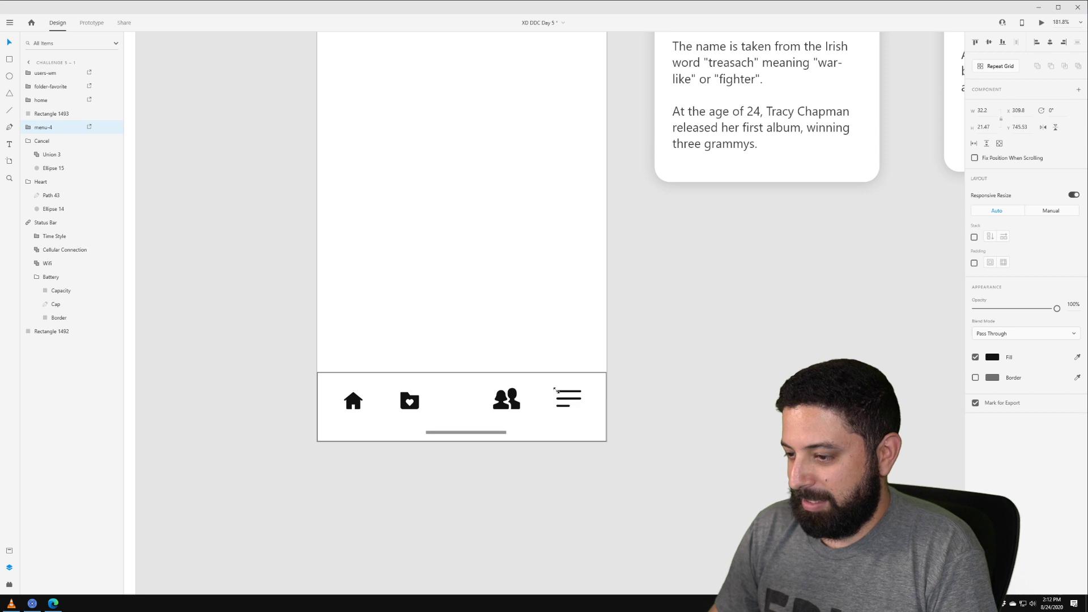
click(418, 402)
drag(420, 391, 429, 387)
click(354, 400)
drag(363, 392, 372, 390)
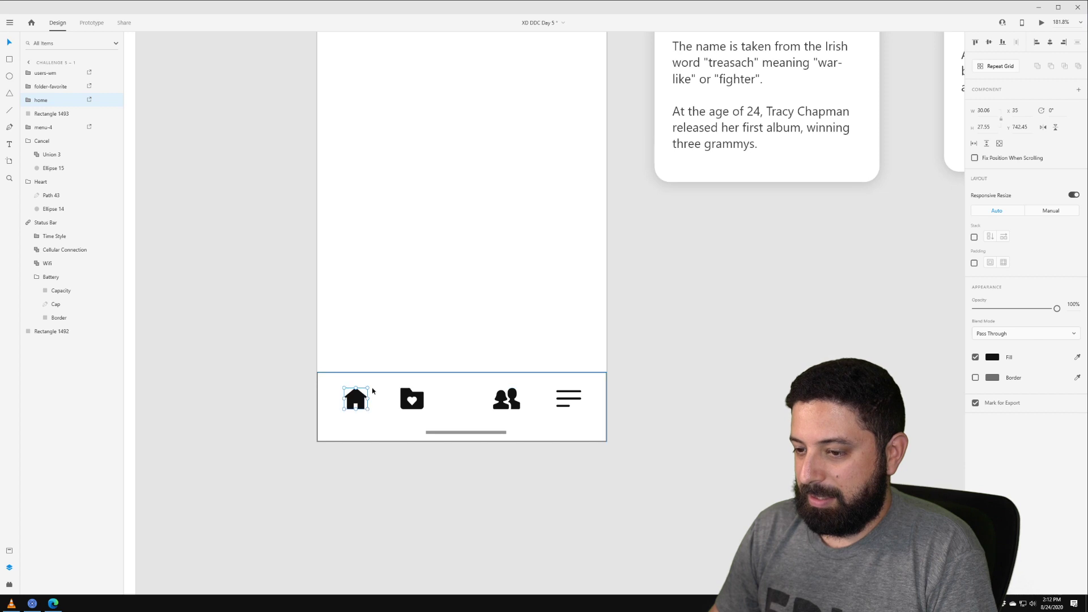
- Distribute the home, folder, people and menu icons evenly across the bottom bar
shift+click(412, 401)
shift+click(506, 399)
shift+click(560, 395)
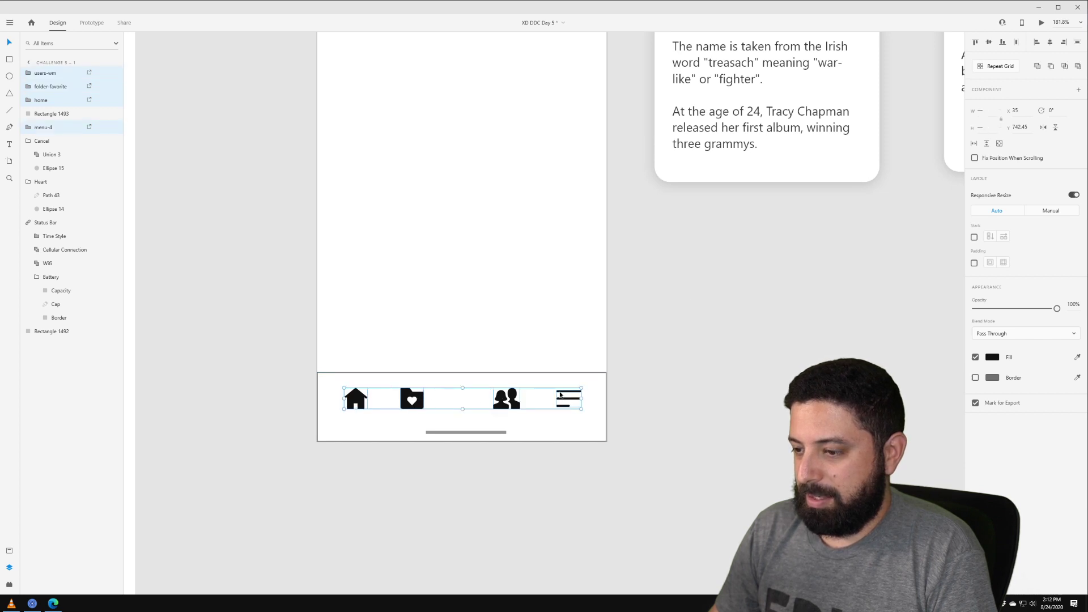
click(1015, 44)
click(767, 323)
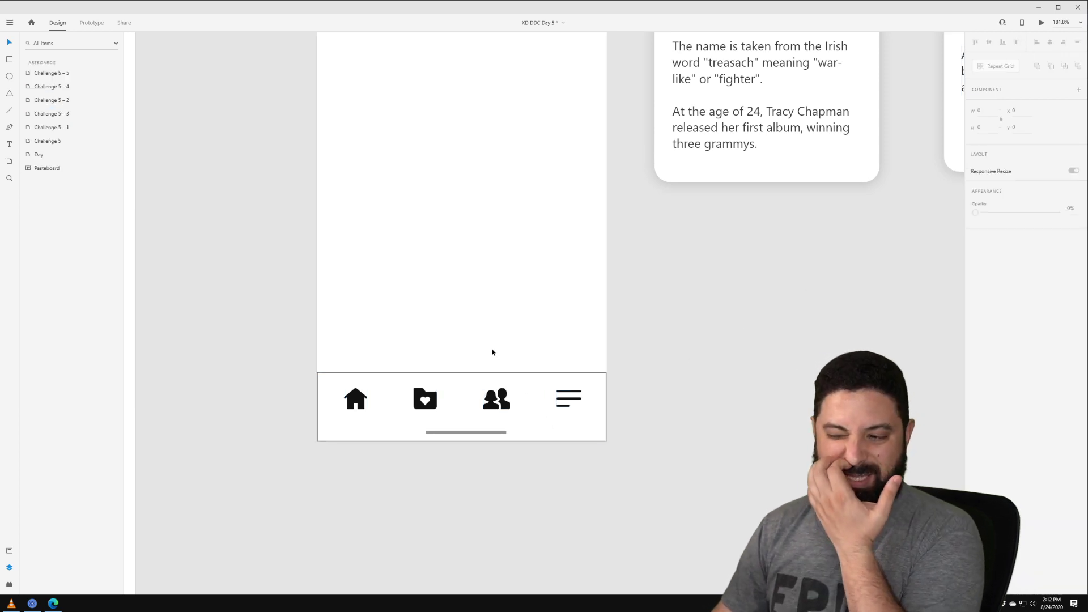
- Remove the border from the bottom navigation bar's background rectangle
click(504, 377)
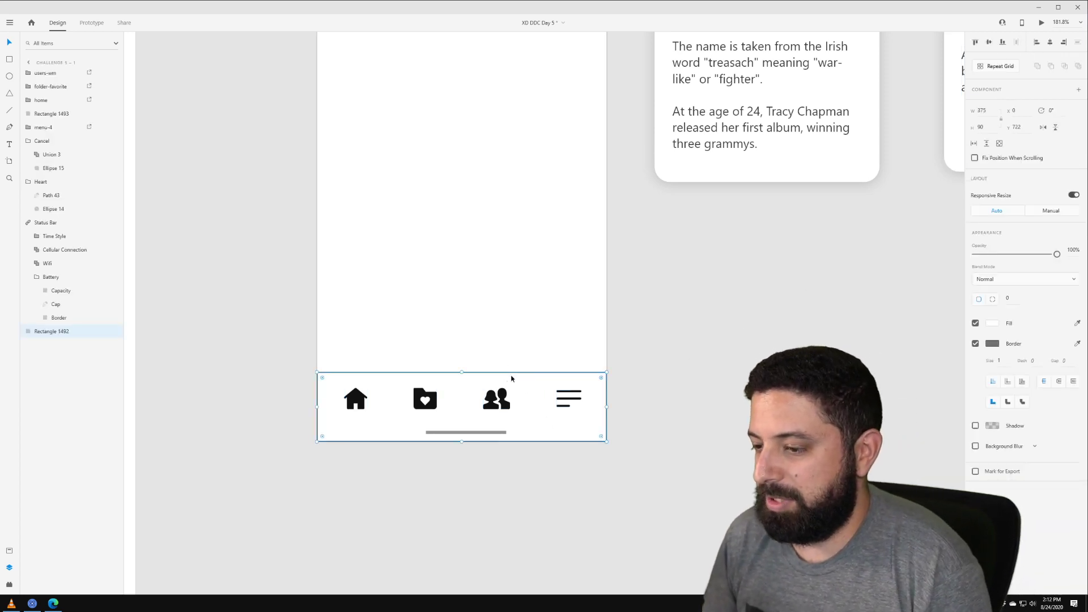
click(975, 343)
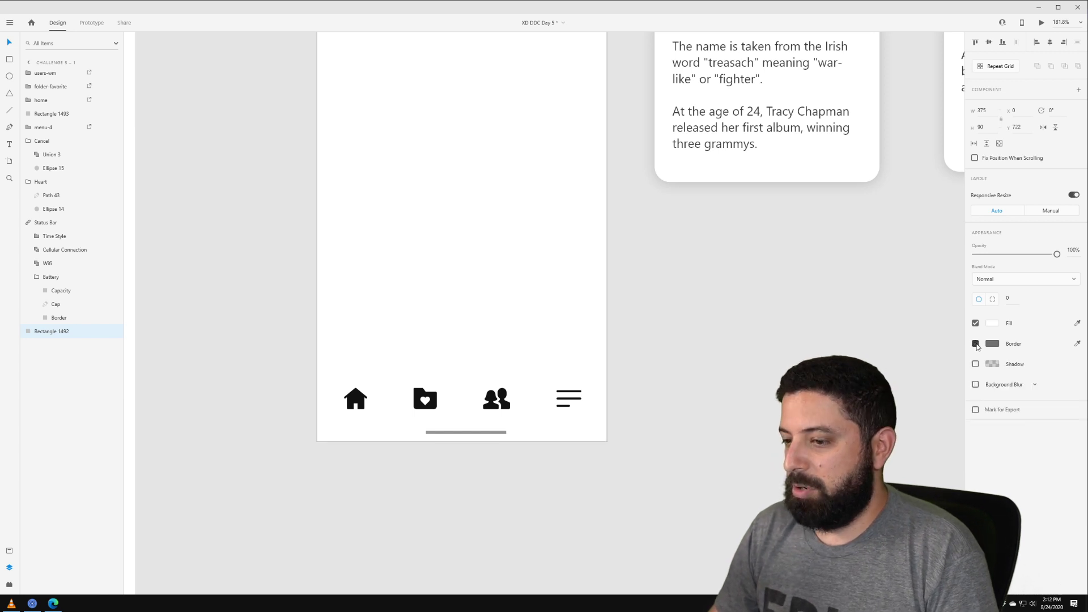
click(699, 384)
drag(724, 358, 291, 423)
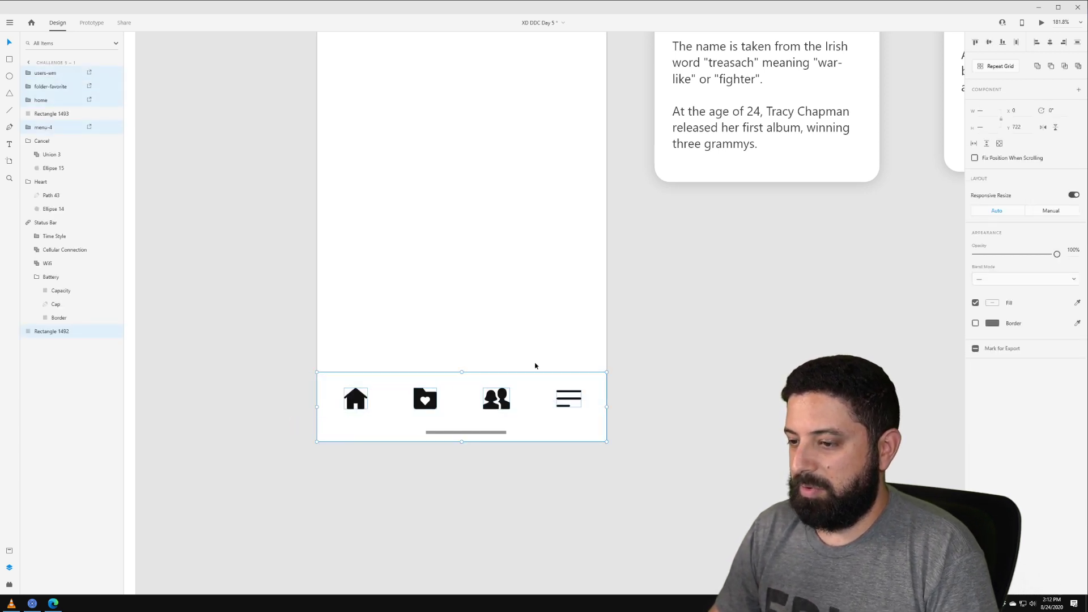
- Duplicate the bottom bar's rectangle and shrink the copy to a 1 px high line along the bar's upper edge
click(426, 378)
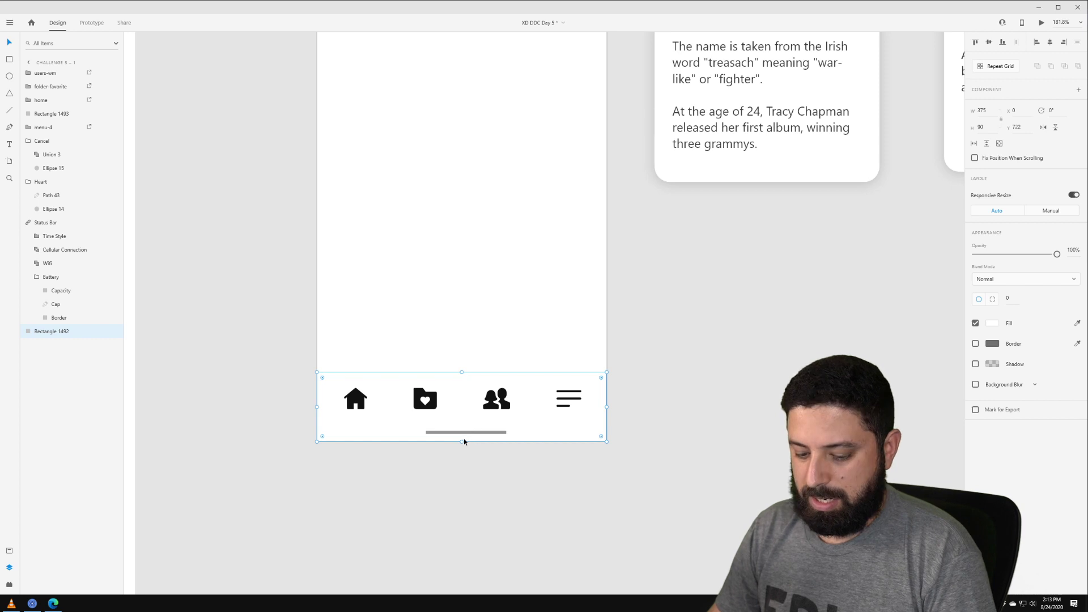
key(ctrl+d)
drag(462, 441, 462, 371)
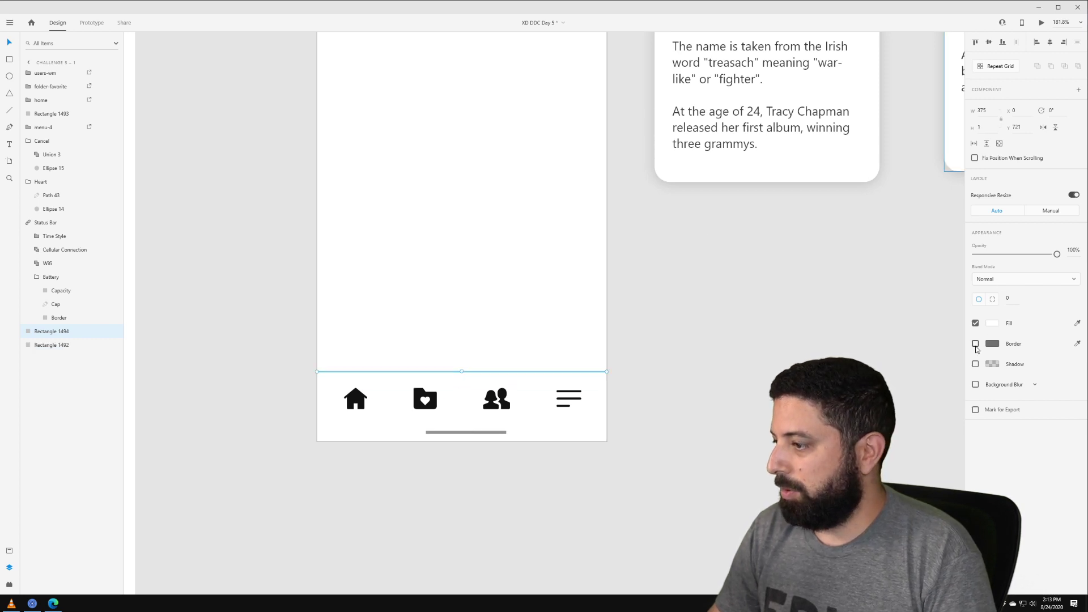
- Fill the thin divider line above the navigation icons with a very light grey
click(992, 323)
text(D6D6D6)
key(Return)
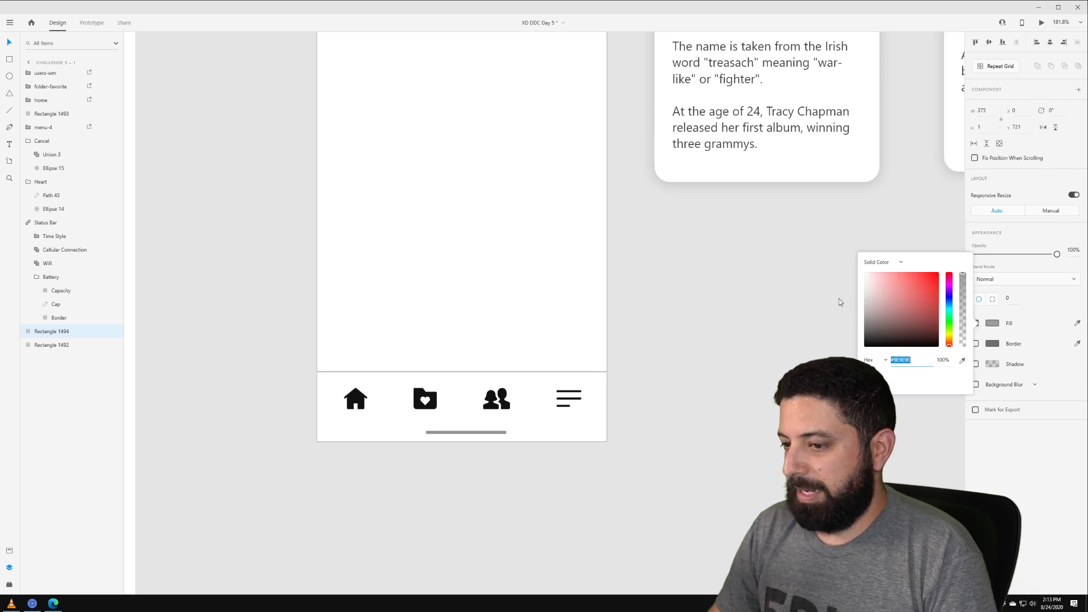
text(EFEFEF)
key(Return)
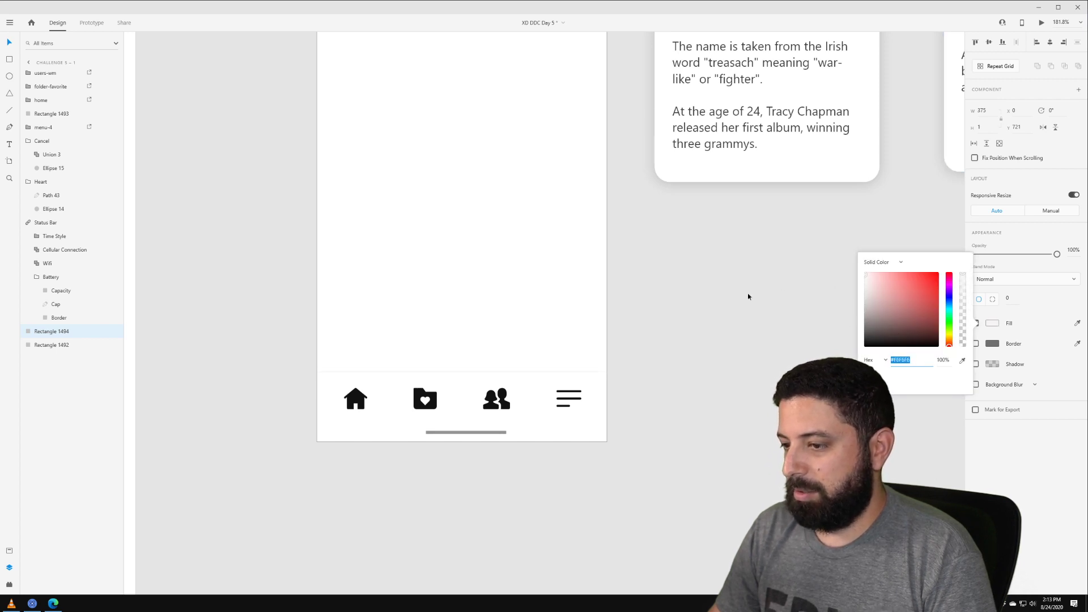
- Group the four navigation icons with the divider line and the bar's background rectangle
click(695, 332)
drag(689, 335, 301, 419)
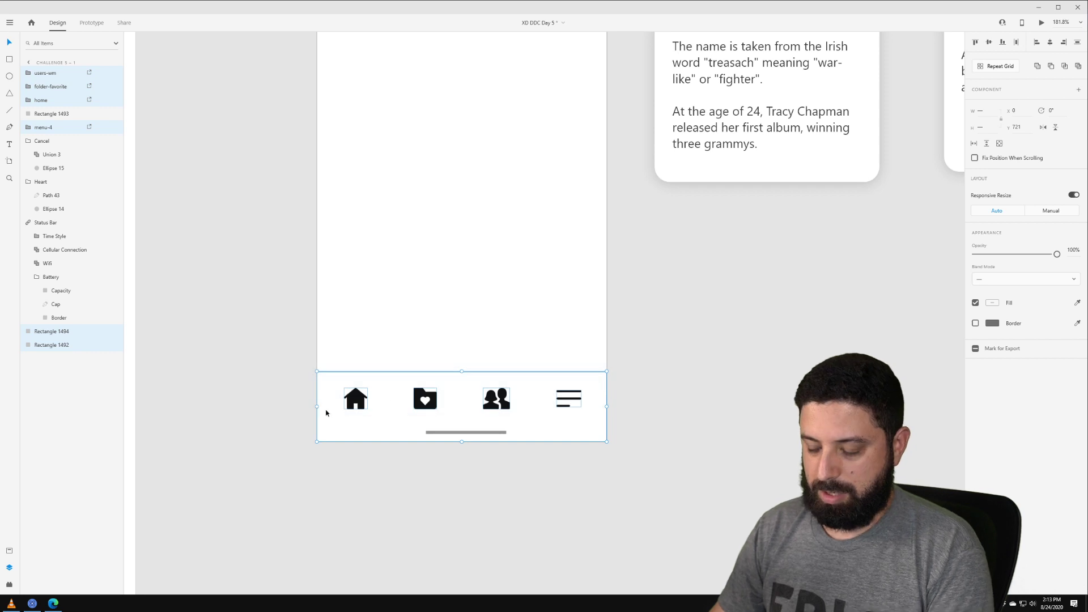
key(ctrl+g)
- Recolour the home icon inside the navigation group with the blue sampled from the heart icon
double_click(358, 400)
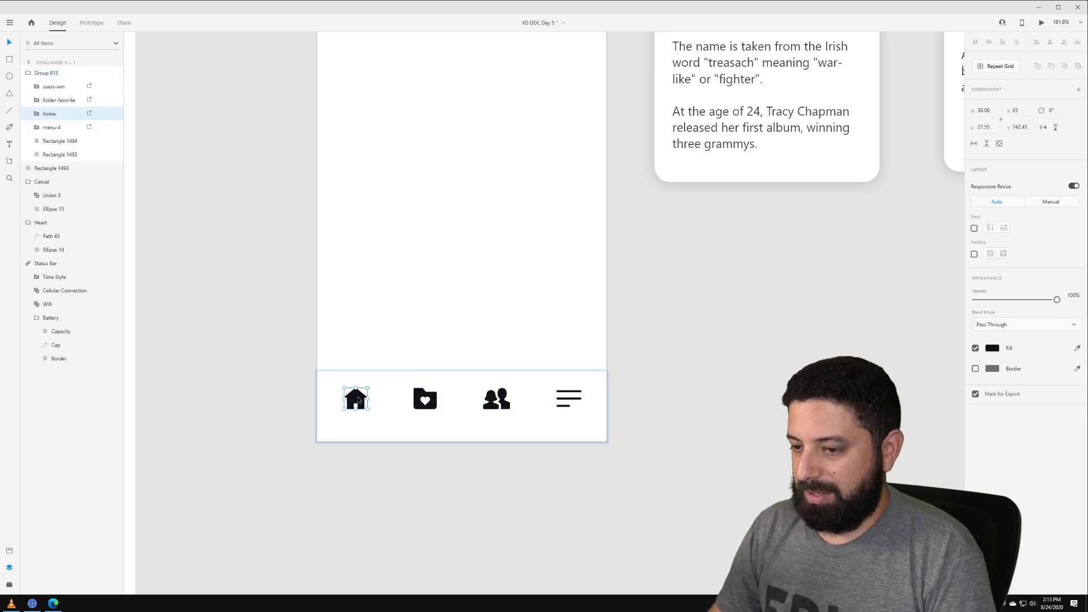
scroll(643, 323, down, 5)
scroll(706, 307, right, 5)
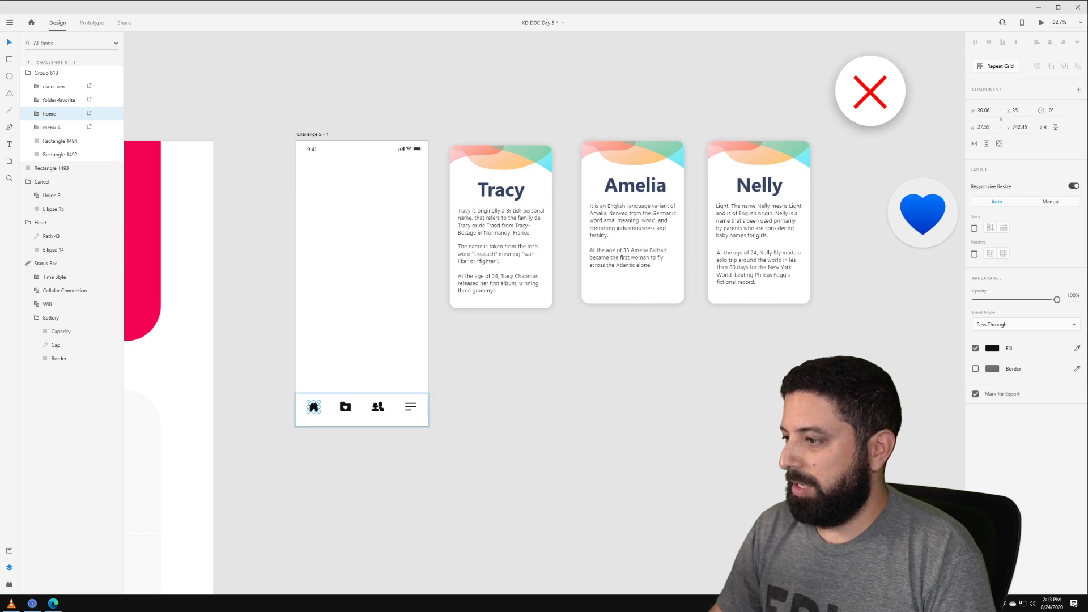
click(921, 206)
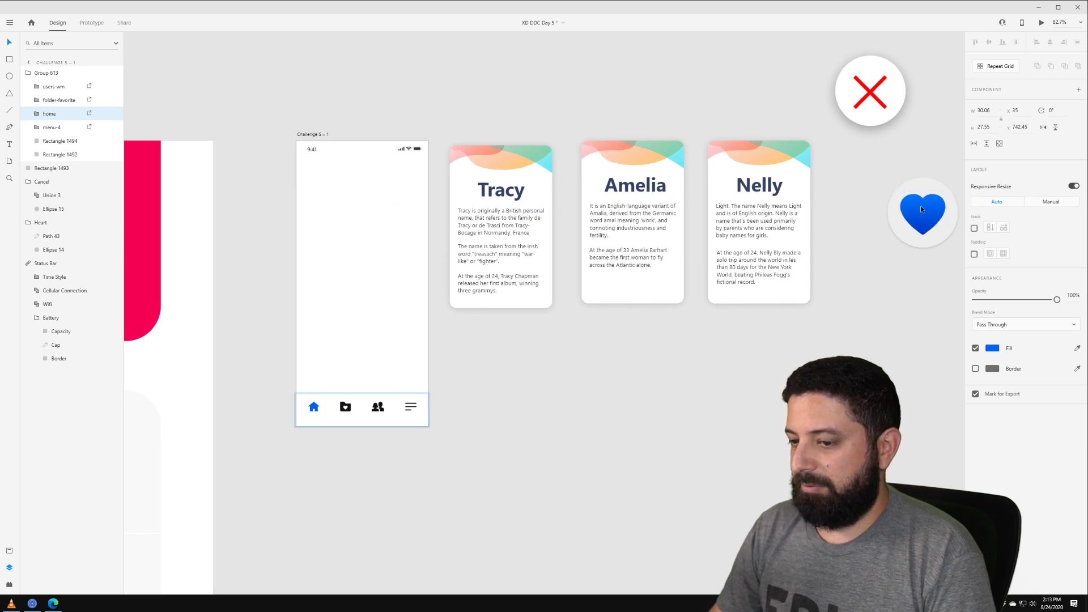
click(518, 402)
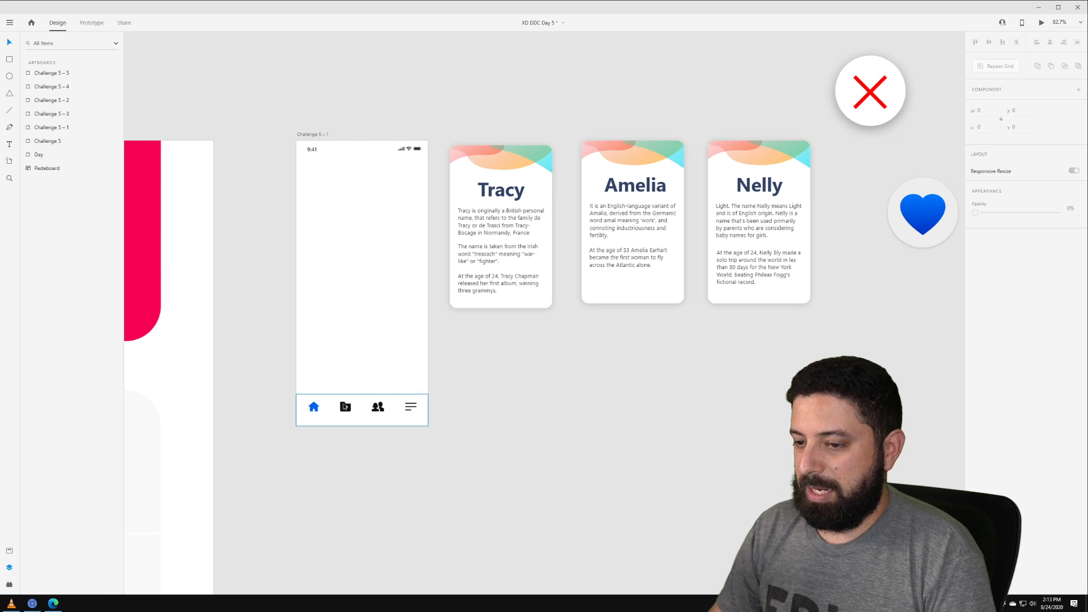
- Reduce the opacity of the menu, people and folder icons in the navigation group to 33%
click(375, 408)
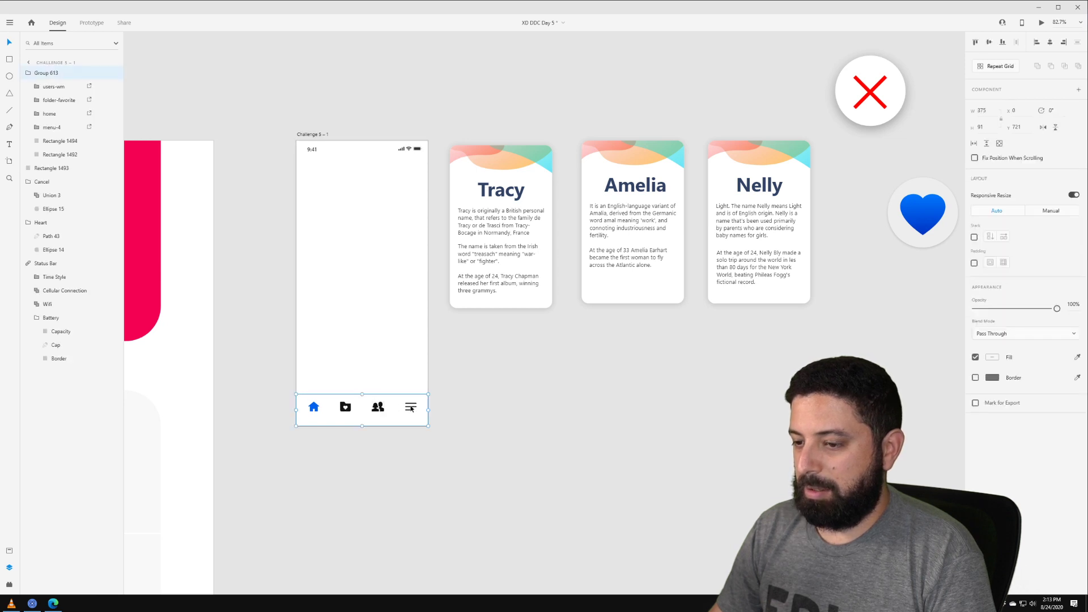
scroll(413, 406, up, 5)
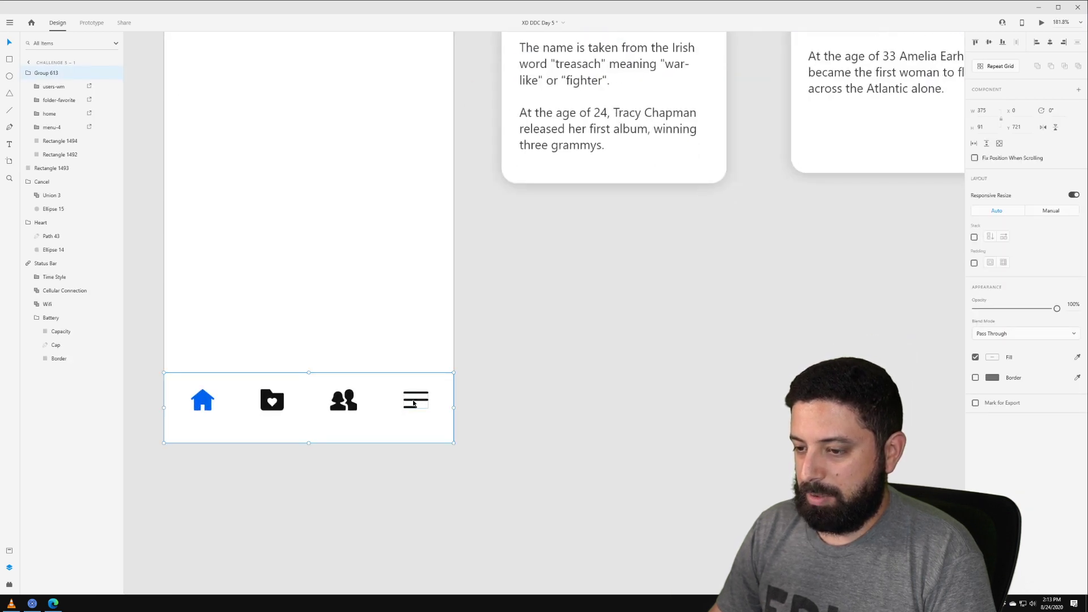
double_click(413, 403)
shift+click(348, 404)
shift+click(268, 396)
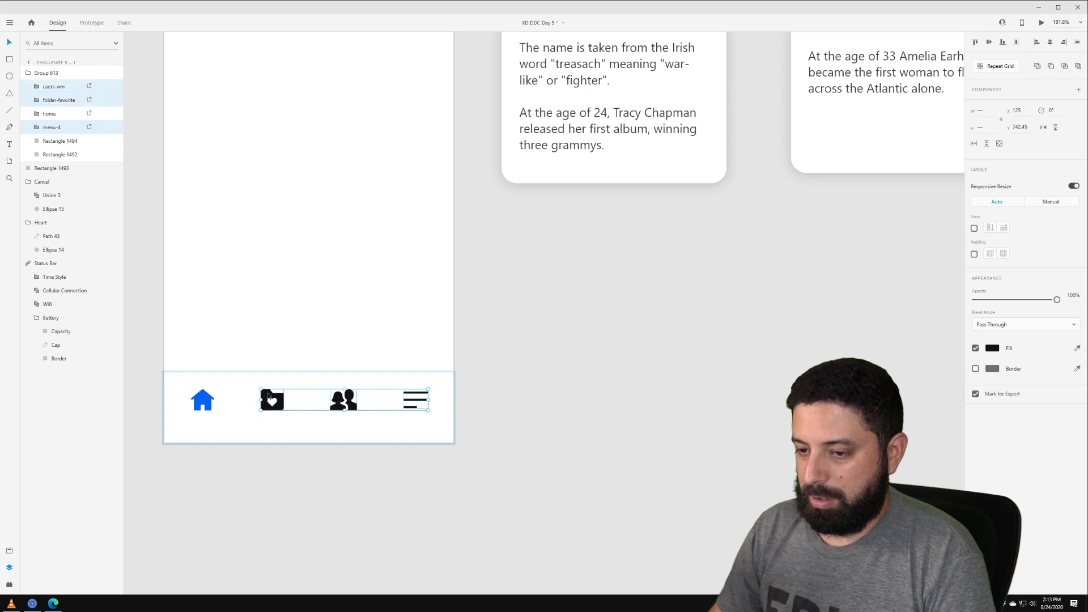
click(991, 349)
drag(1037, 302, 1008, 305)
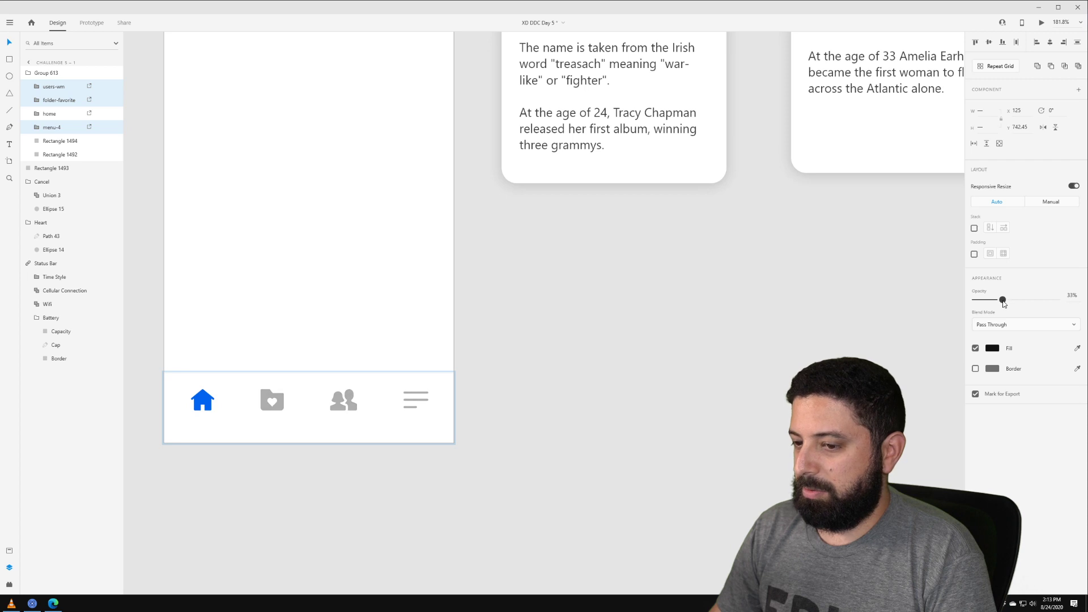
click(705, 311)
- Place a copy of the first name card on the Challenge 5 – 1 artboard, centred horizontally above the navigation bar
scroll(575, 304, down, 5)
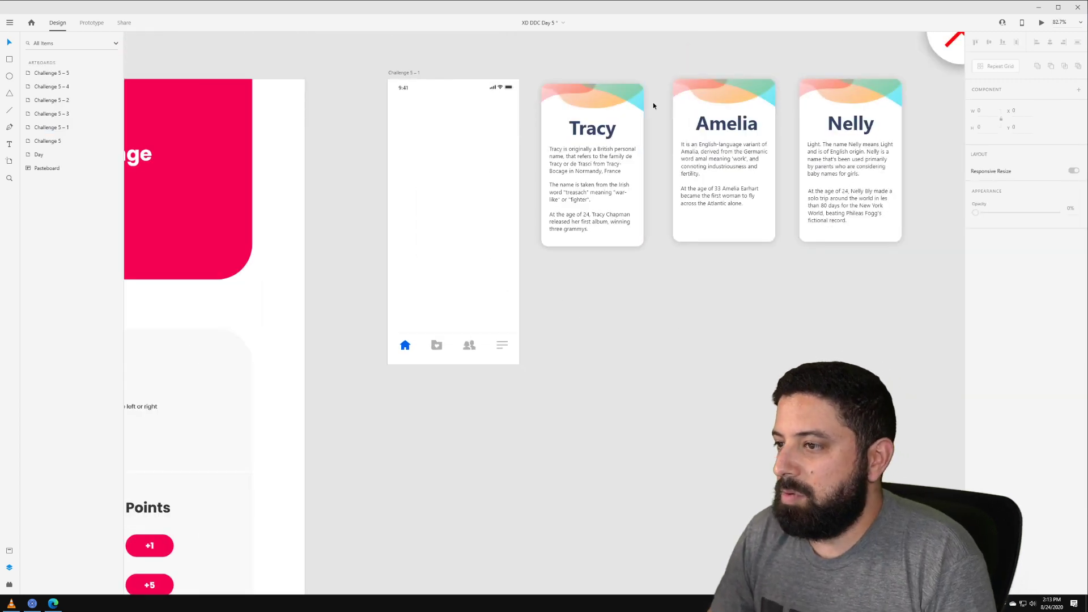
drag(653, 90, 573, 279)
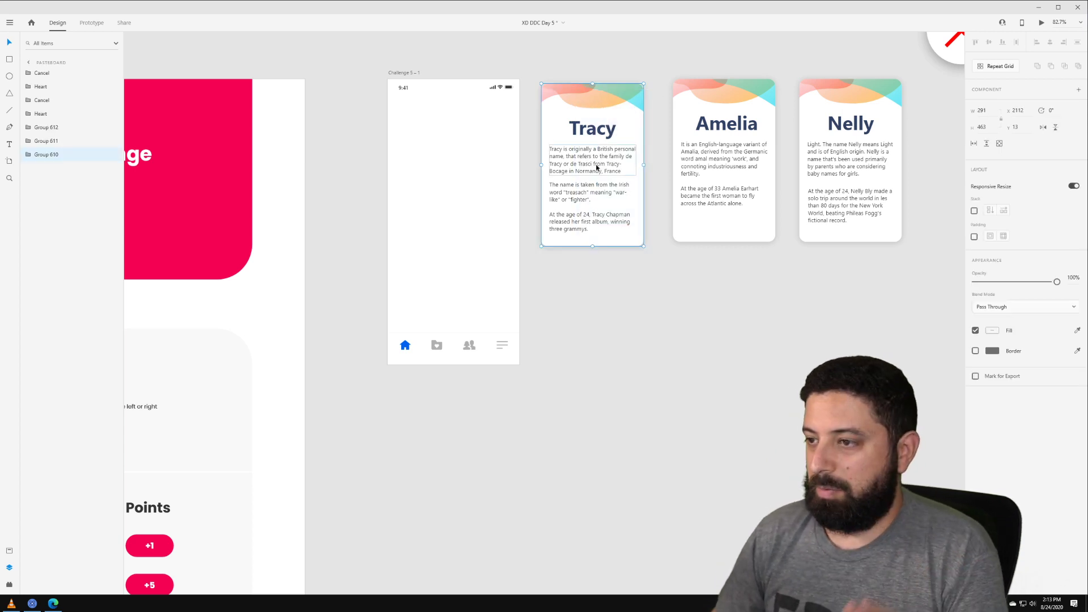
drag(582, 147, 469, 194)
click(455, 122)
scroll(456, 122, up, 2)
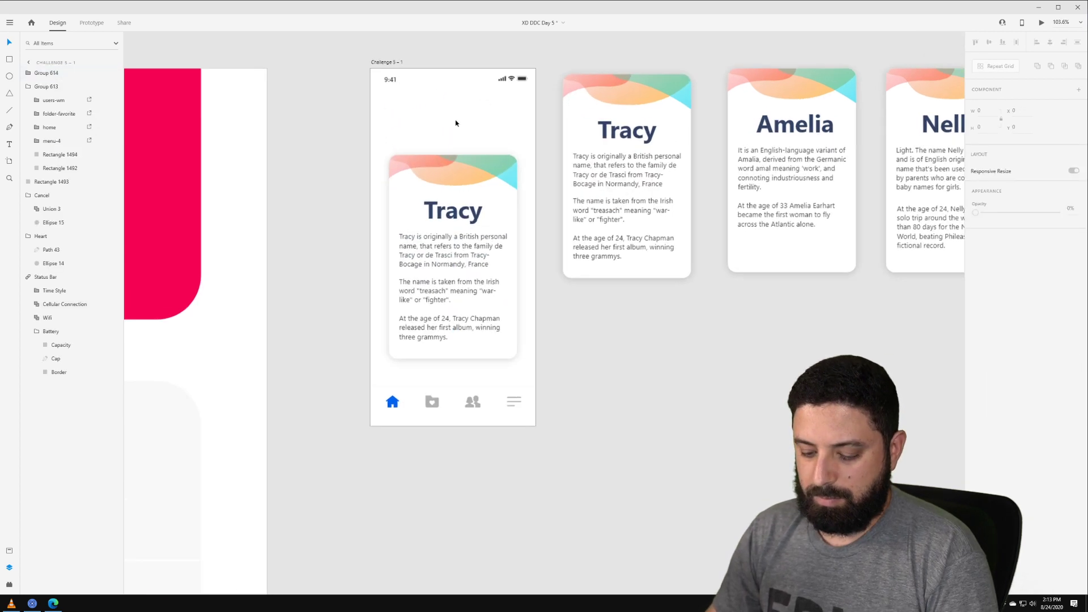
key(t)
click(456, 122)
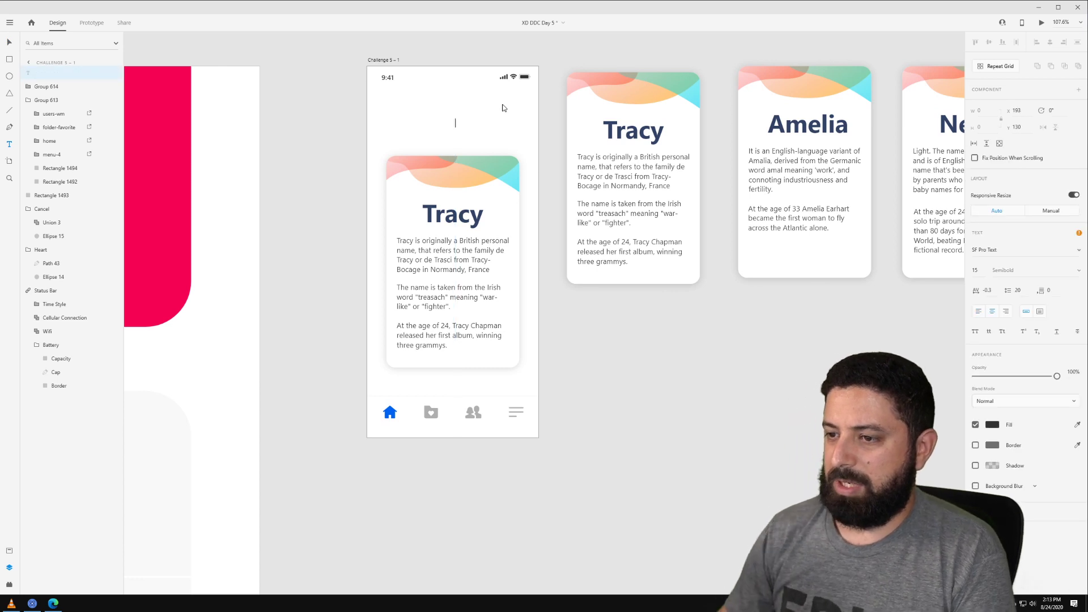
key(Escape)
click(456, 216)
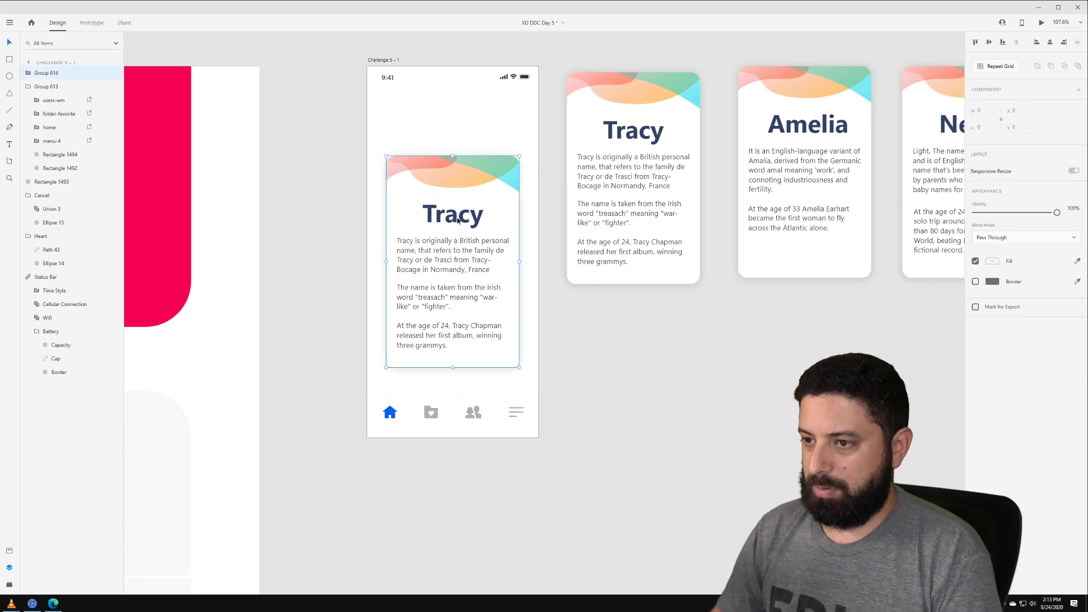
key(Escape)
key(Escape)
- Add the heading text "Popular Names" above the name card on the Challenge 5 – 1 artboard
click(451, 123)
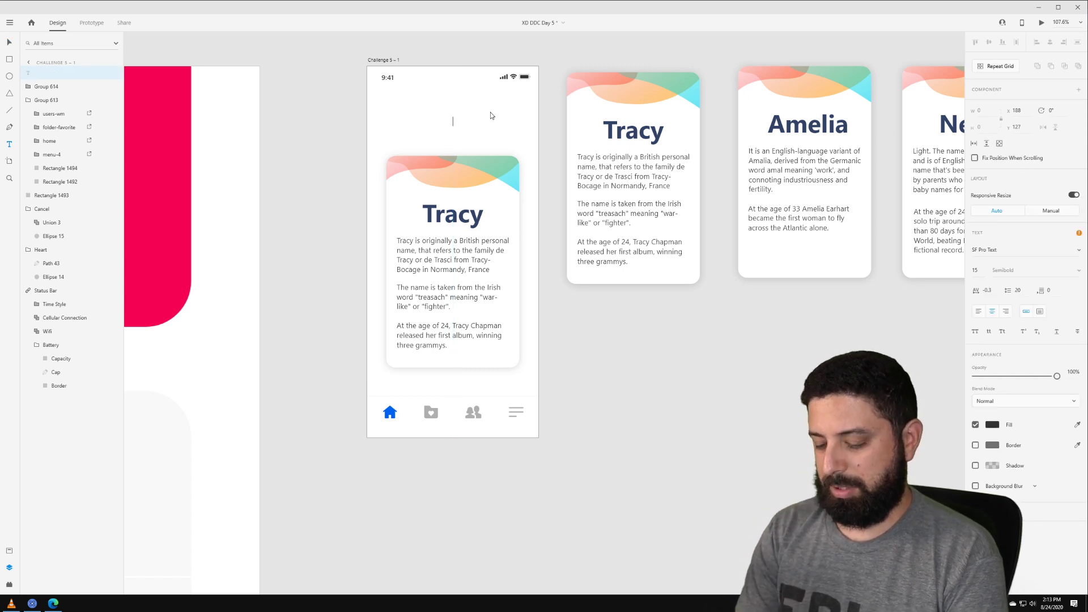
text(Popular Names)
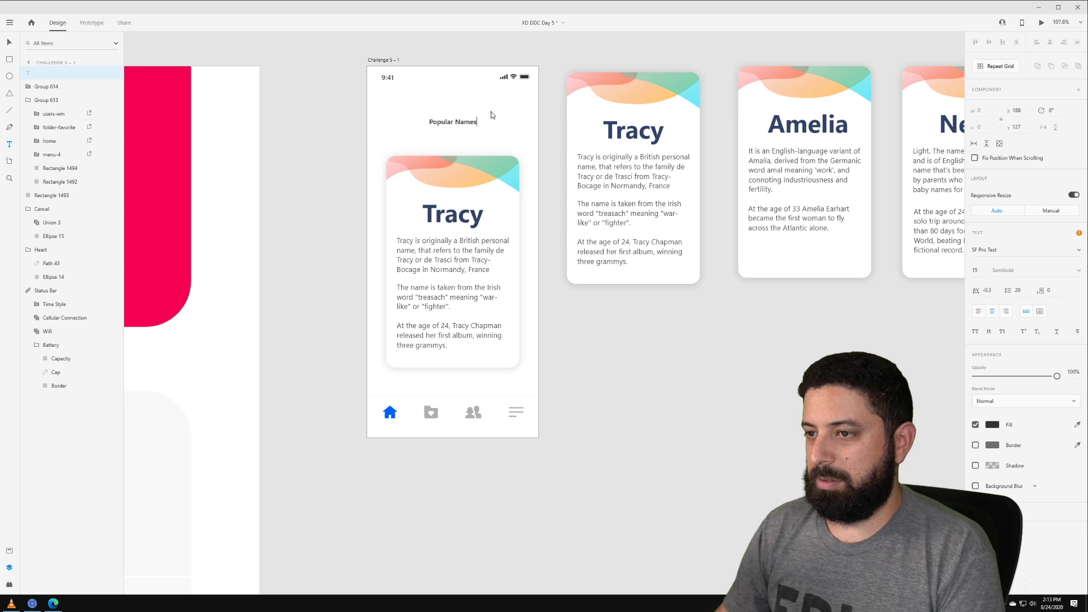
key(Escape)
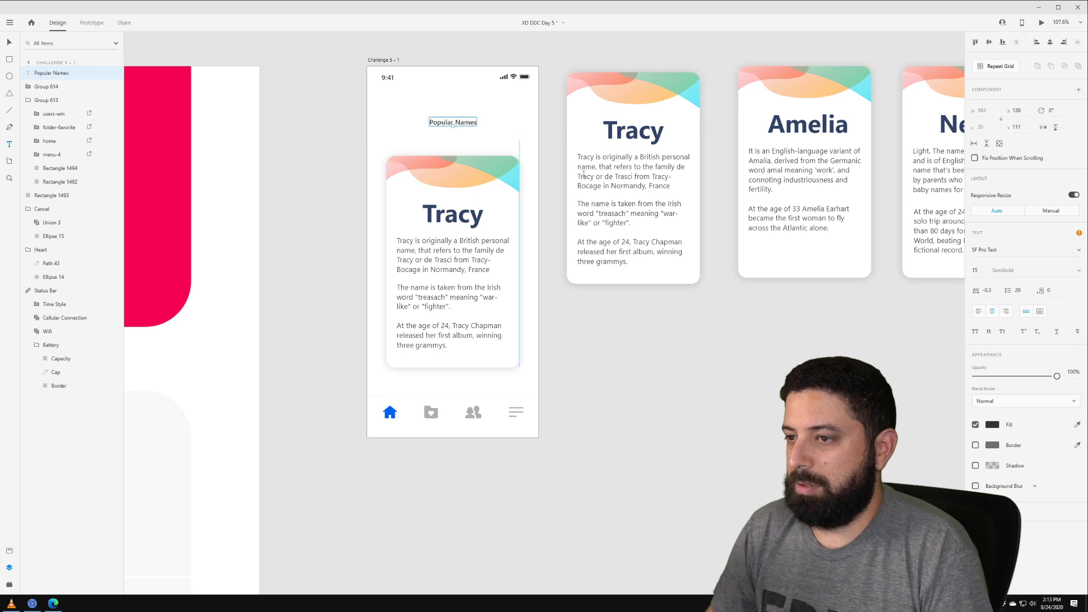
- Give the "Popular Names" heading the dark blue sampled from the card's name and a font size of 28
click(1076, 425)
click(431, 217)
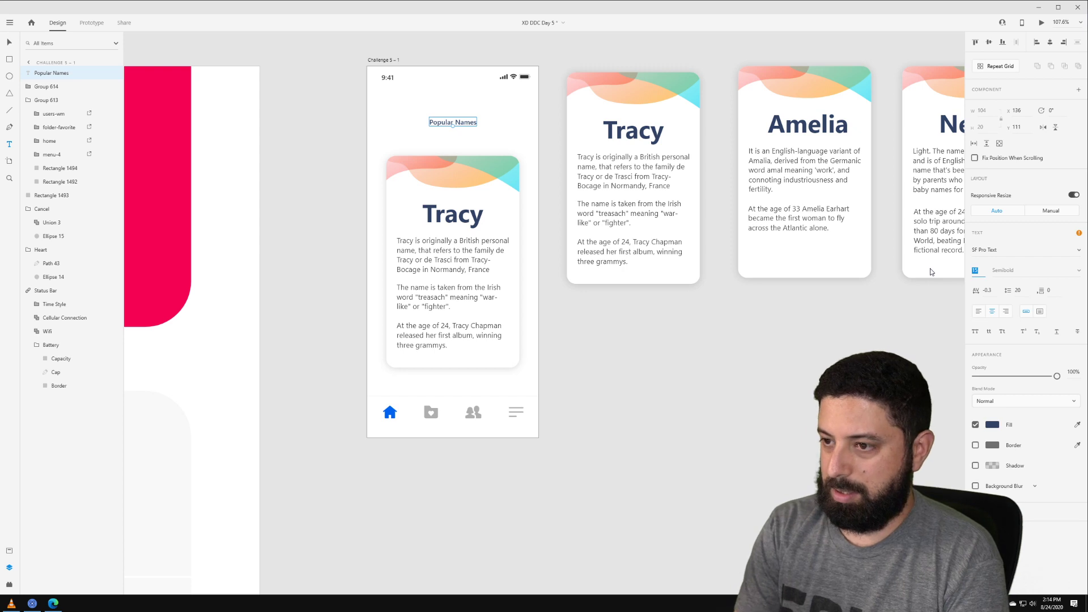
text(28)
key(Return)
- Check the font of the card's name and try to apply it to the "Popular Names" heading, choosing Segoe MDL2 Assets
double_click(455, 220)
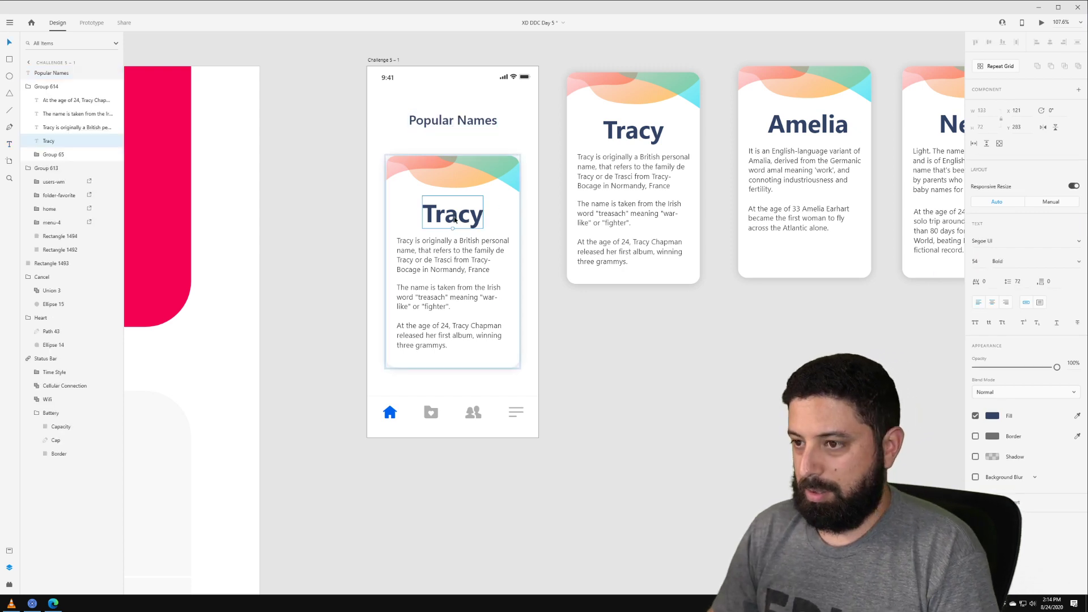
double_click(460, 220)
click(453, 120)
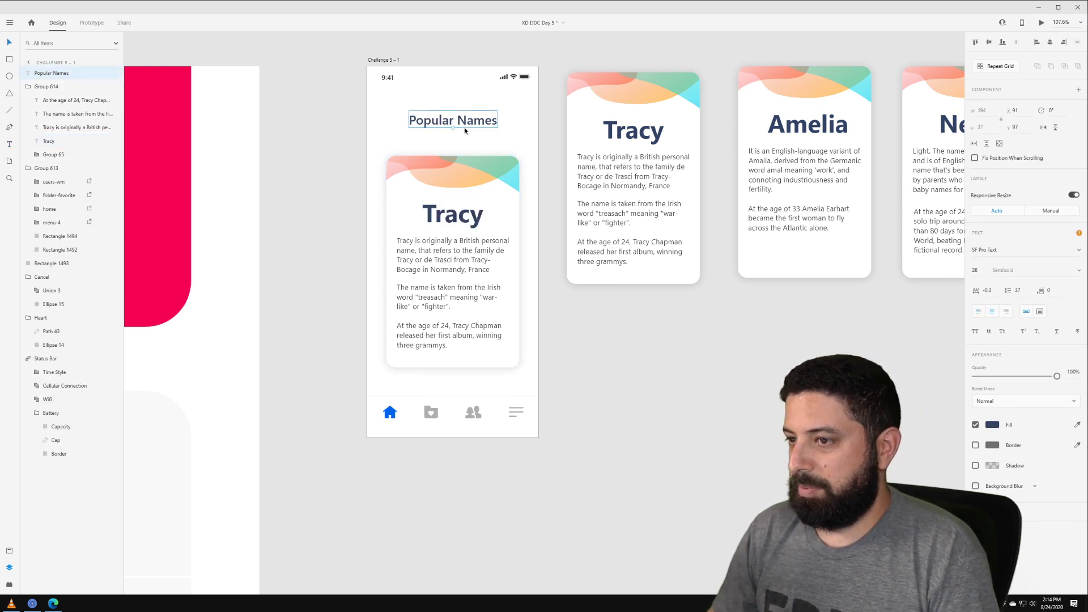
click(1014, 250)
text(Segu)
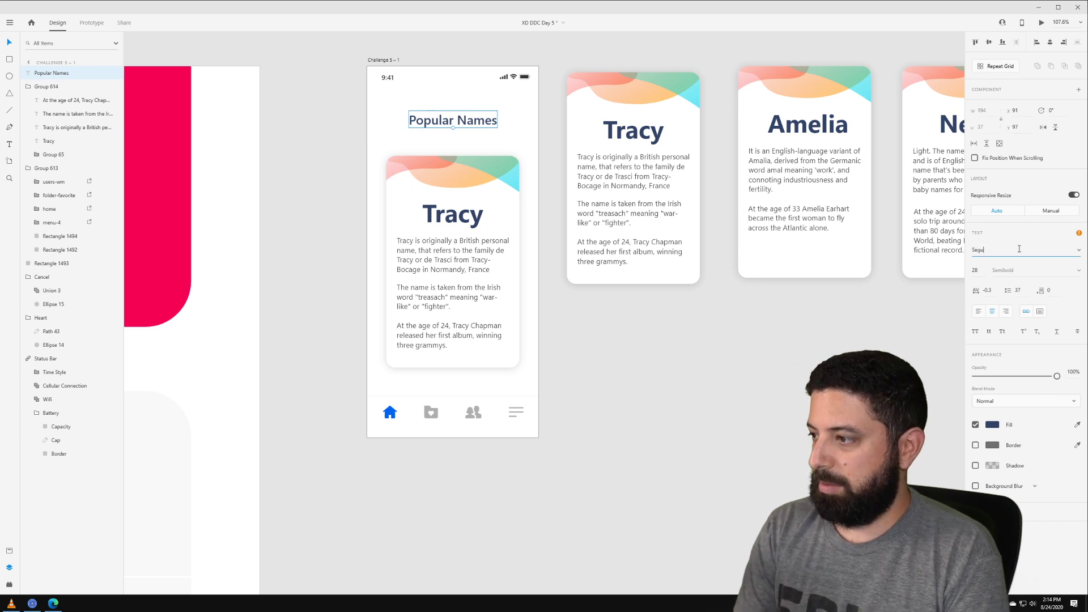
key(Return)
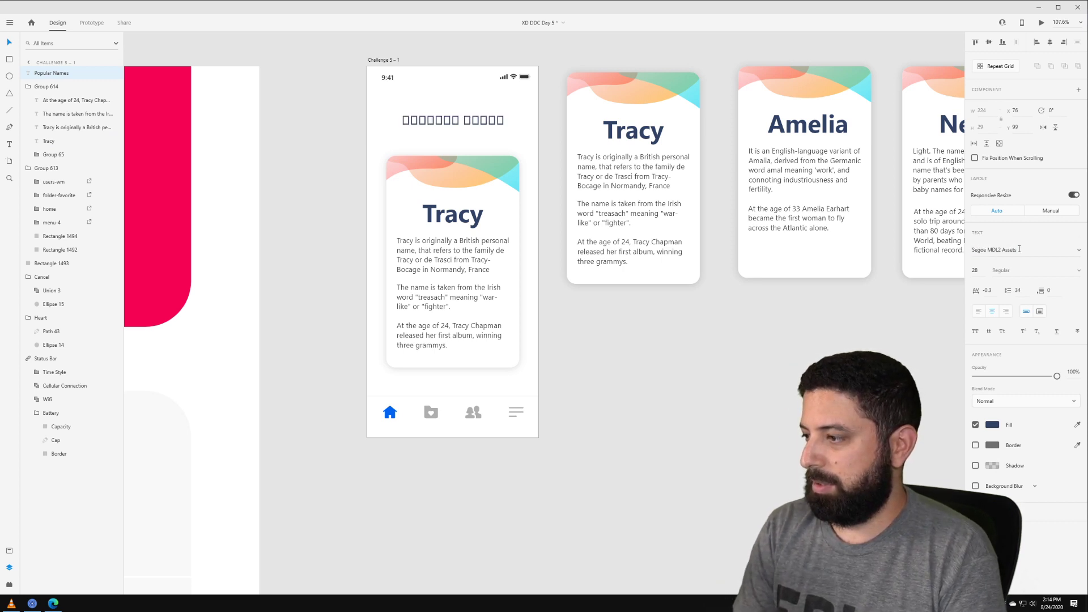
- Recheck the font of the card's name and set the "Popular Names" heading to Segoe UI Bold
double_click(476, 217)
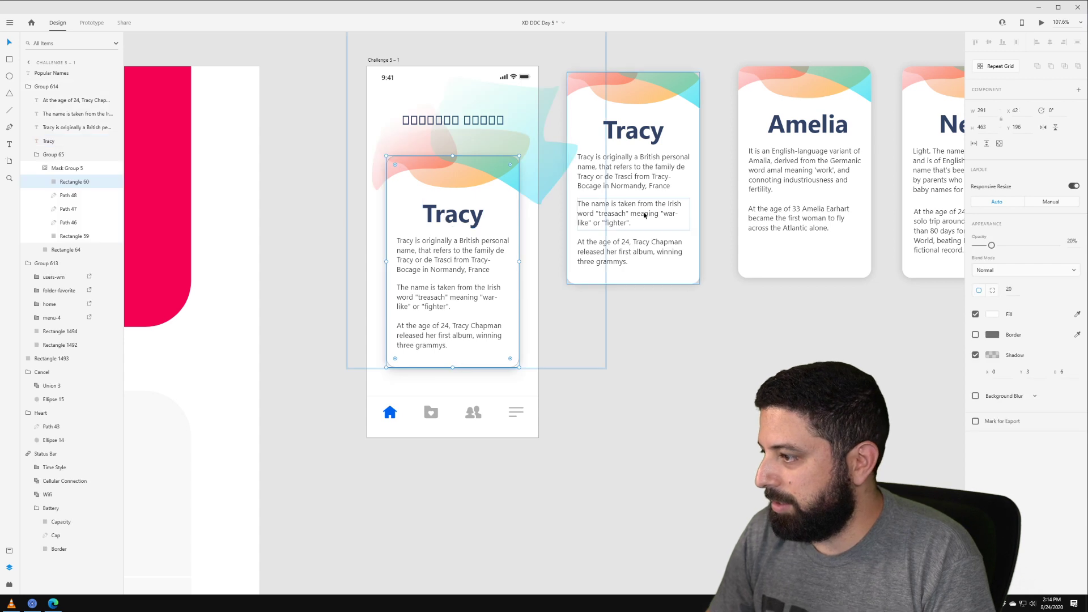
double_click(476, 217)
click(454, 125)
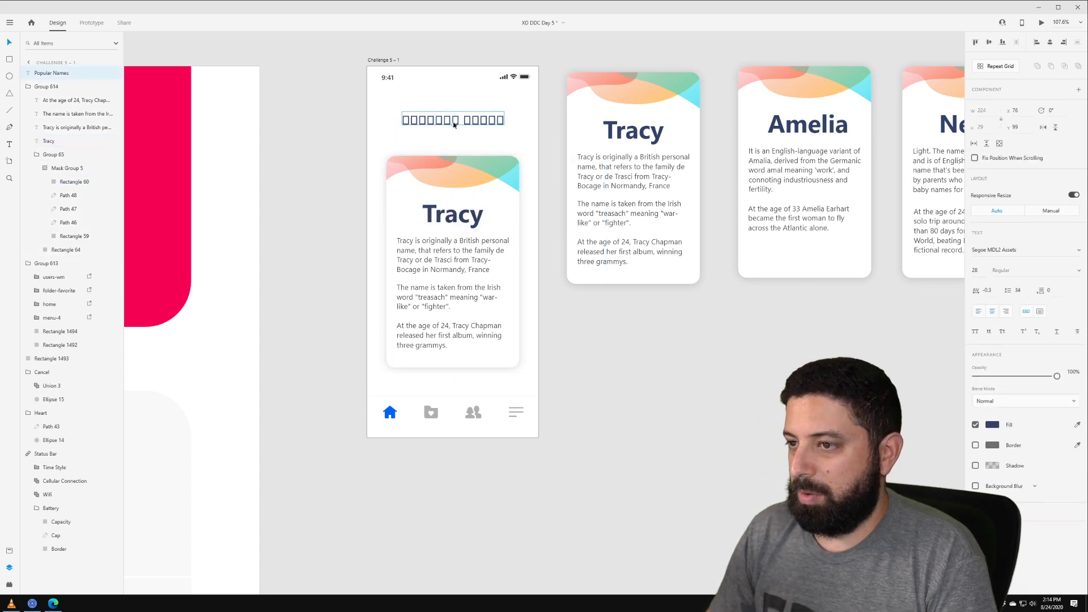
click(1030, 250)
key(ctrl+a)
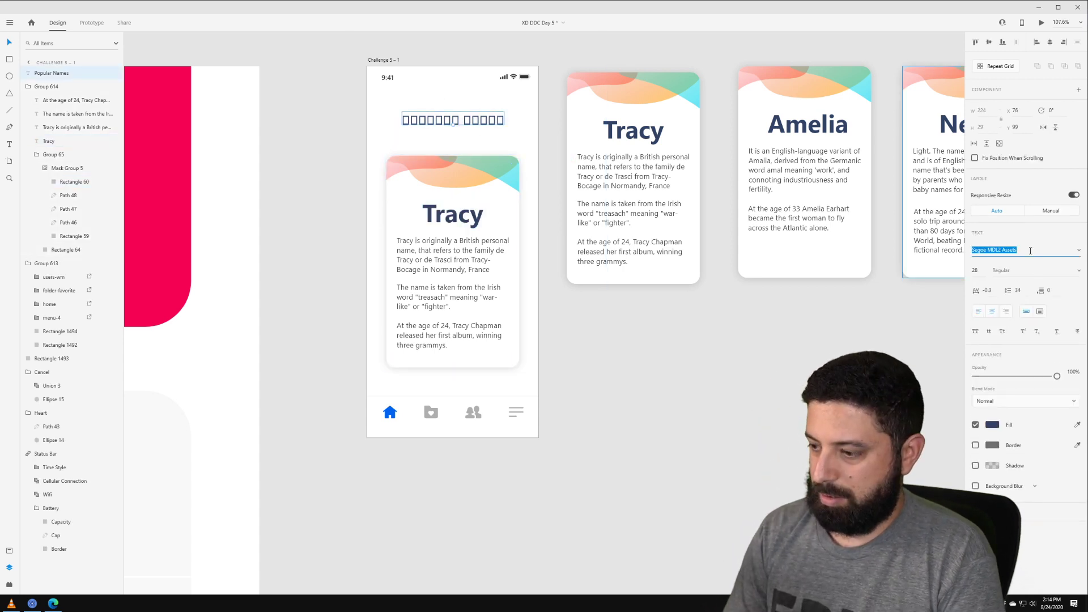
text(Segou)
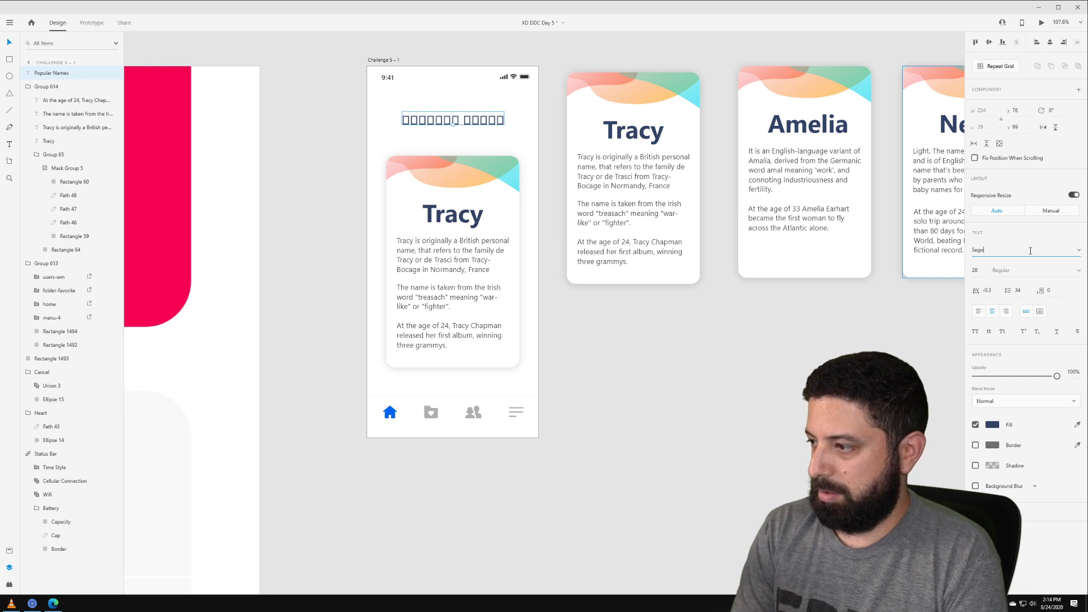
text( u)
click(1076, 253)
click(1014, 302)
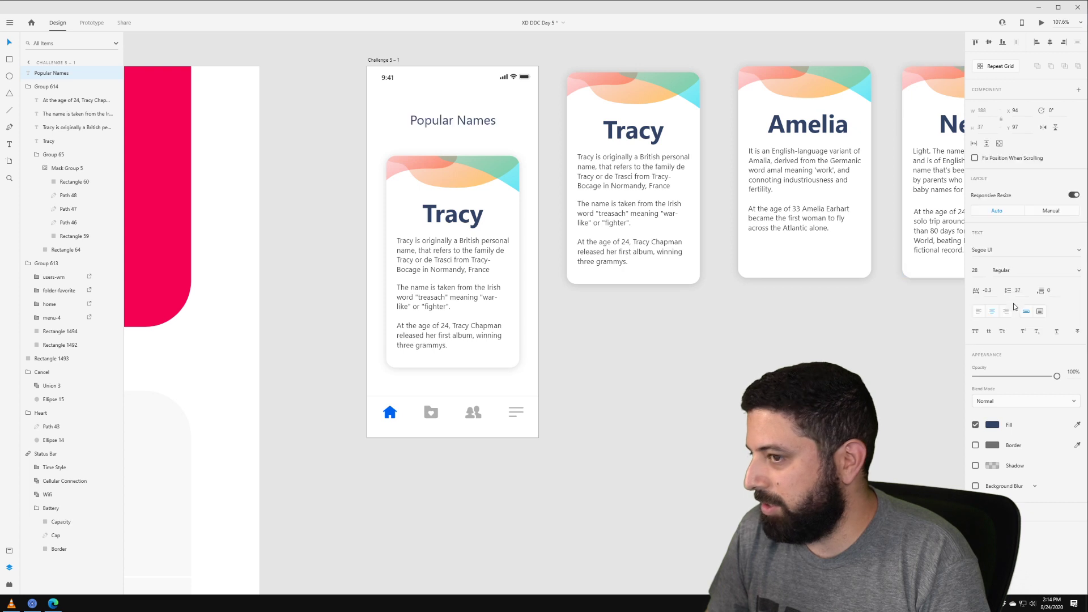
click(1079, 271)
click(1000, 291)
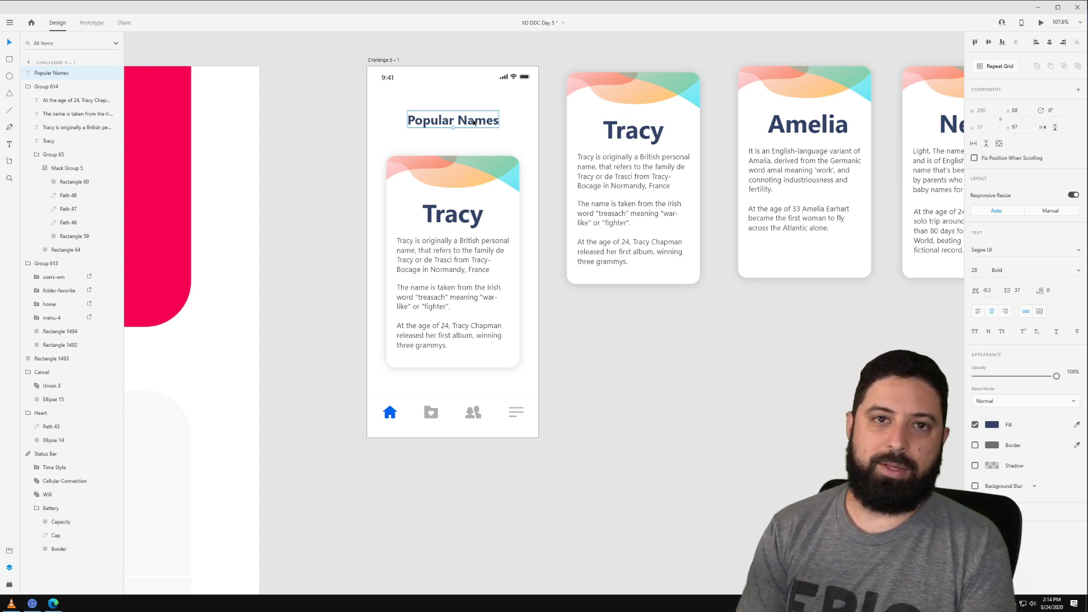
- Extend the Tracy card's background downward on the Challenge 5 – 1 artboard to a height of about 547
double_click(452, 365)
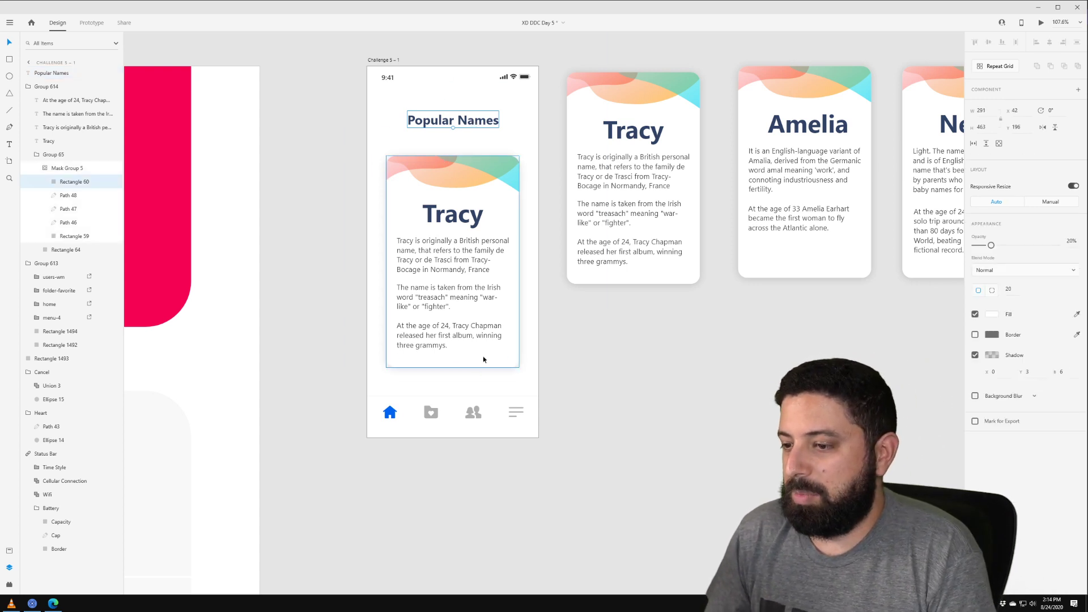
click(595, 413)
click(469, 348)
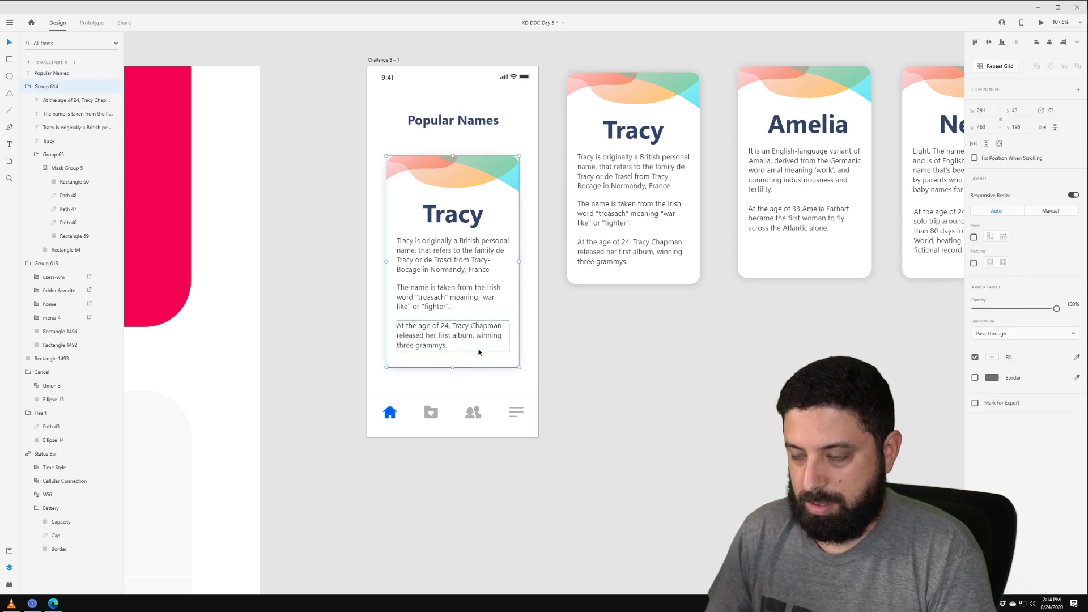
double_click(475, 363)
drag(453, 367, 453, 406)
- Shift the name and three paragraphs lower within the Tracy card and raise the whole card to y 150
click(418, 335)
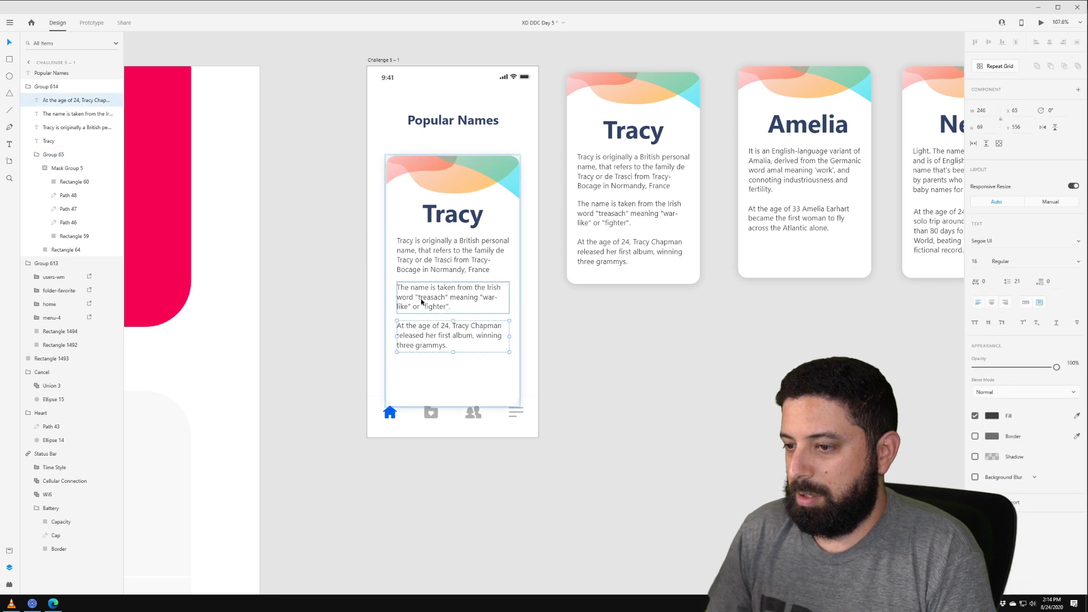
shift+click(420, 299)
shift+click(424, 260)
shift+click(455, 218)
drag(456, 222, 480, 224)
click(553, 286)
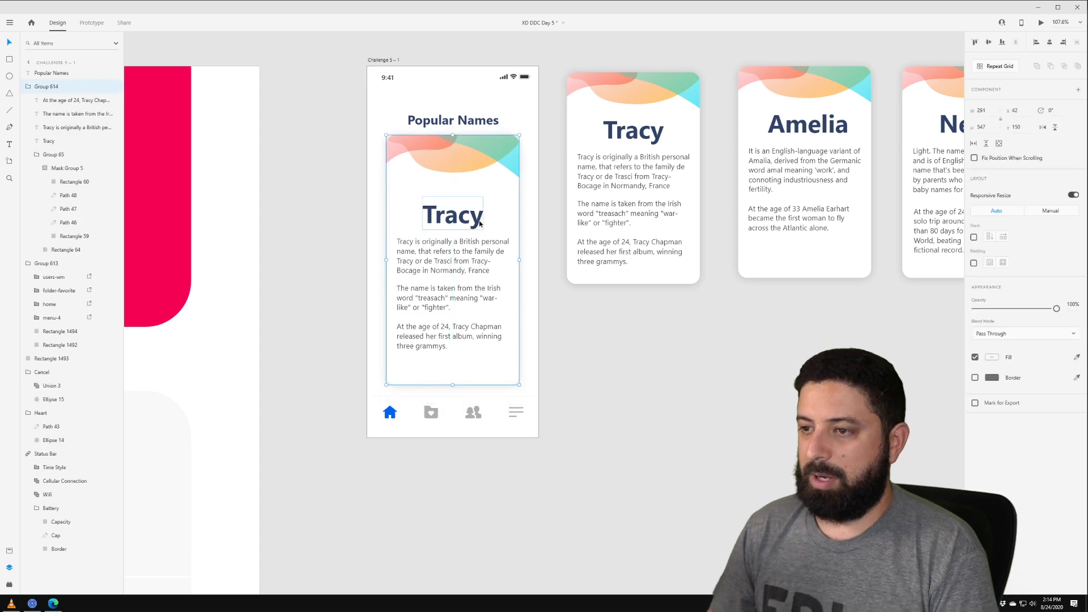
- Move the "Popular Names" heading up to y 79 above the enlarged card
drag(481, 123, 481, 114)
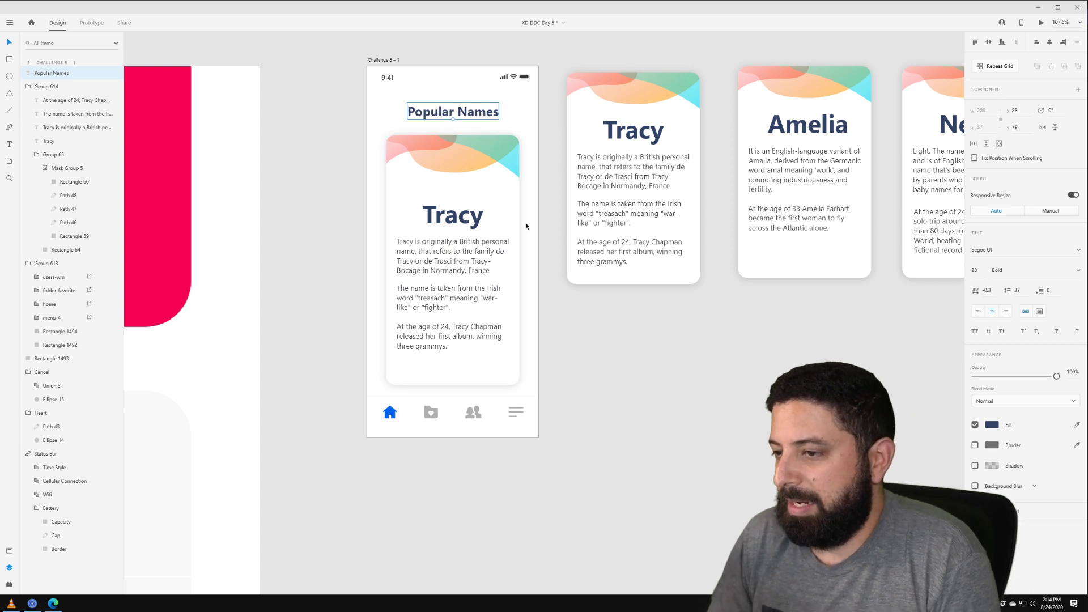
scroll(526, 223, down, 2)
click(510, 227)
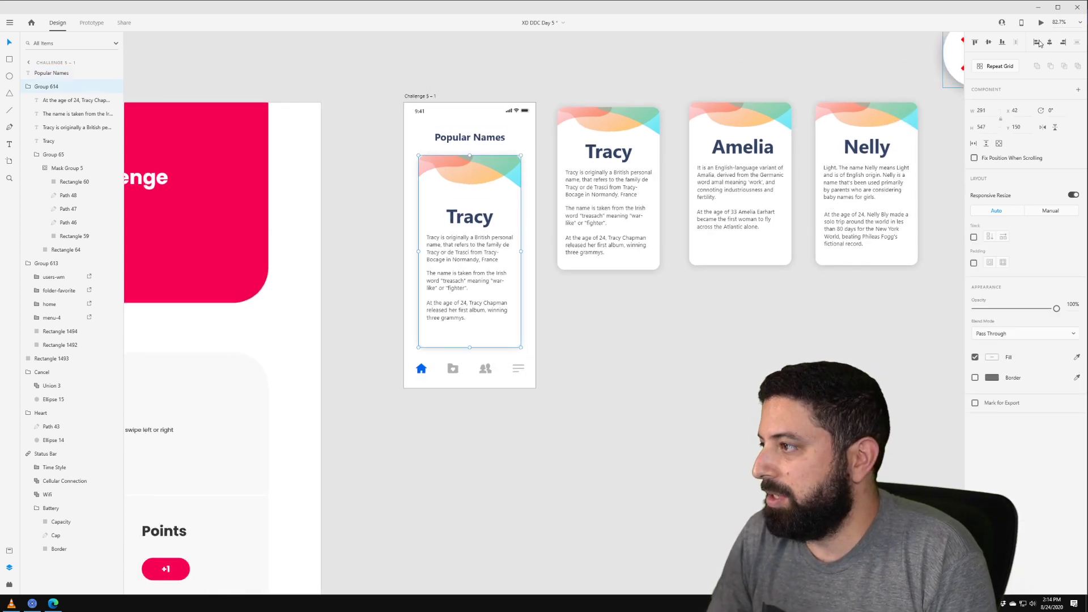
- Move the three spare name cards (Tracy, Amelia, Nelly) together up the pasteboard to clear the space beside the Challenge 5 – 1 artboard
click(635, 146)
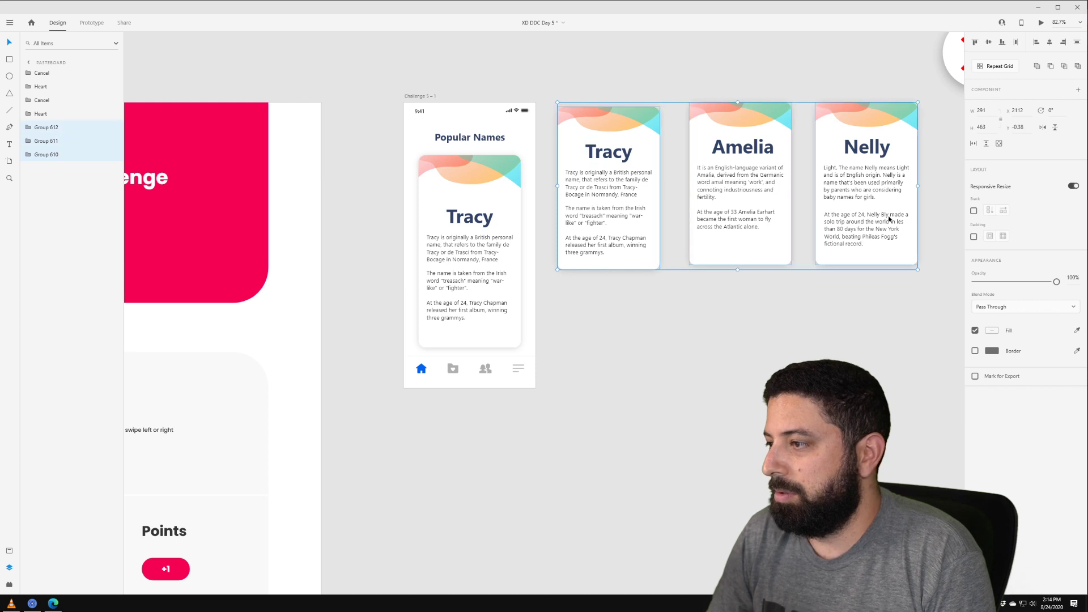
drag(912, 352, 572, 77)
key(shift+Up)
key(shift+Up)
key(shift+Up)
key(shift+Up)
key(shift+Up)
key(shift+Up)
key(shift+Up)
key(shift+Up)
key(shift+Up)
key(shift+Up)
key(shift+Up)
key(shift+Up)
key(shift+Up)
key(shift+Up)
key(shift+Up)
key(shift+Up)
key(shift+Up)
key(shift+Up)
key(shift+Up)
key(shift+Up)
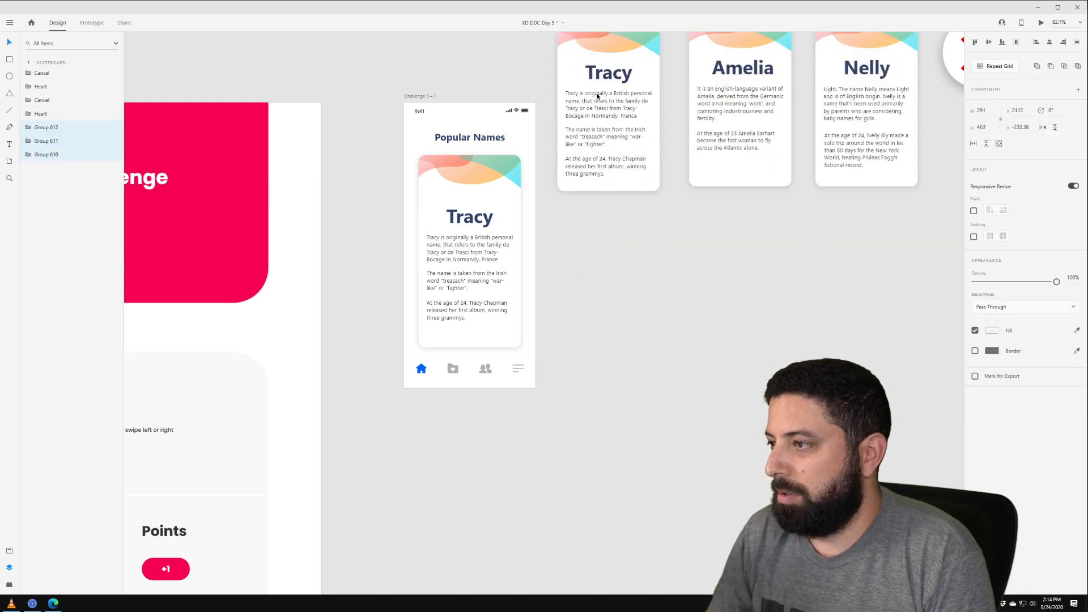
scroll(462, 134, up, 2)
click(463, 132)
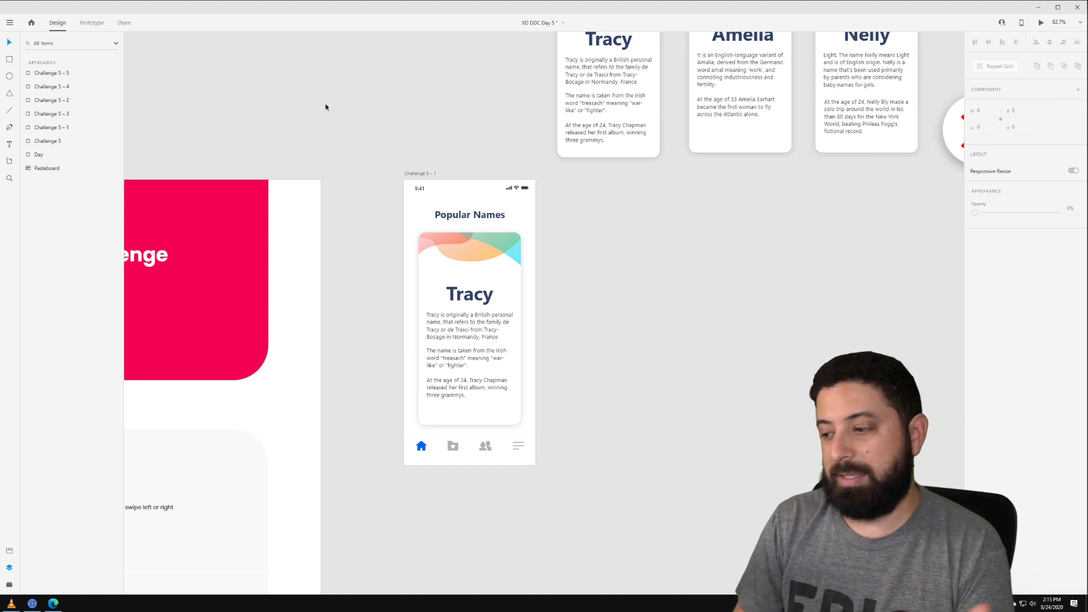
- Duplicate the Challenge 5 – 1 artboard and place the copy directly to its right
click(426, 174)
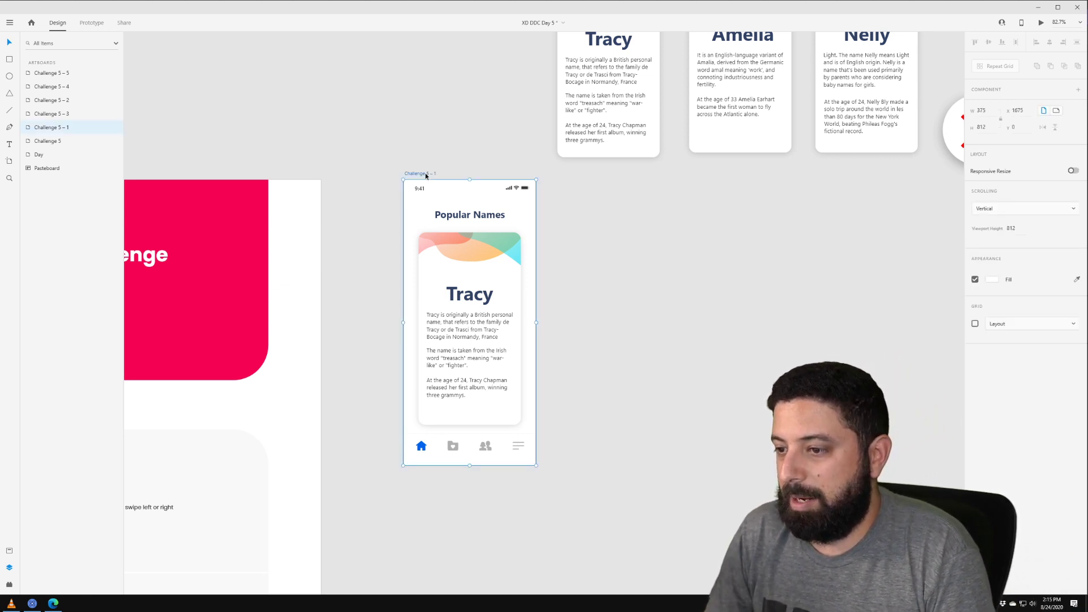
drag(426, 175, 569, 164)
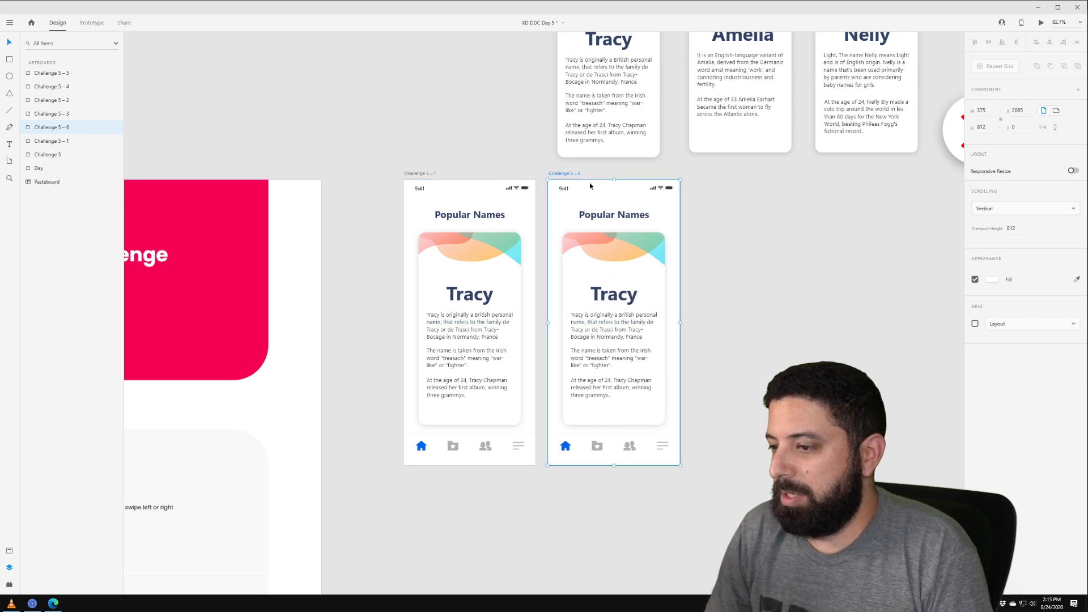
scroll(712, 255, right, 3)
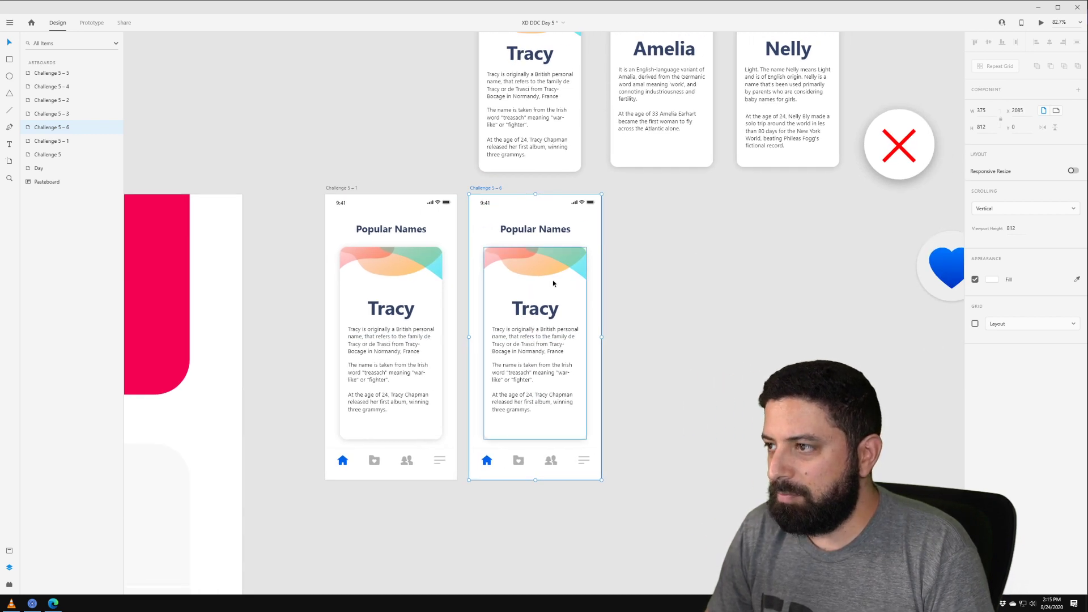
click(553, 281)
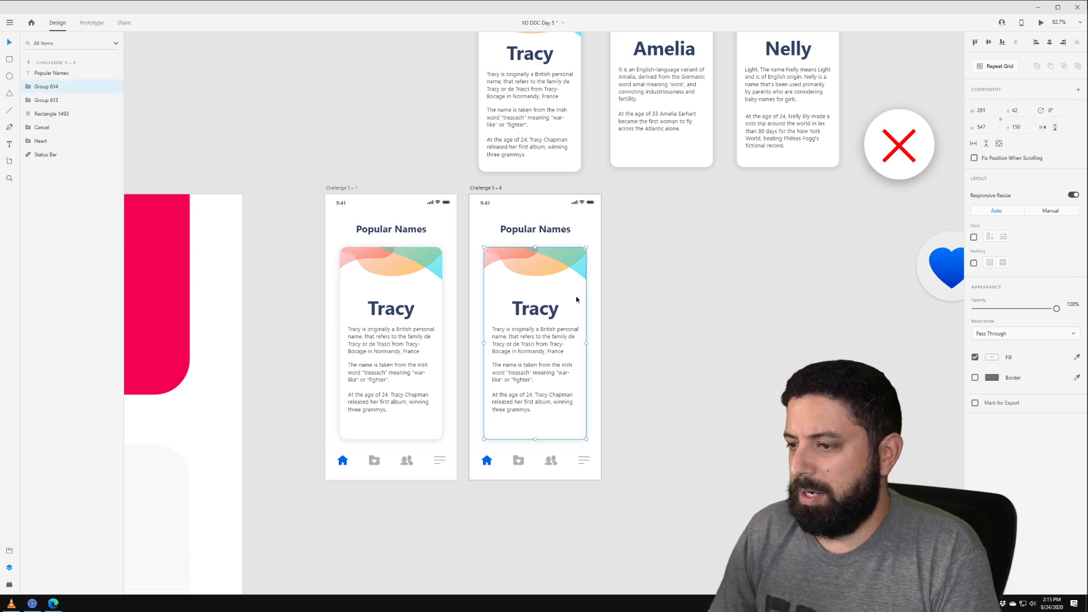
- Rename the card group on the Challenge 5 – 1 artboard as "tracy card"
click(391, 266)
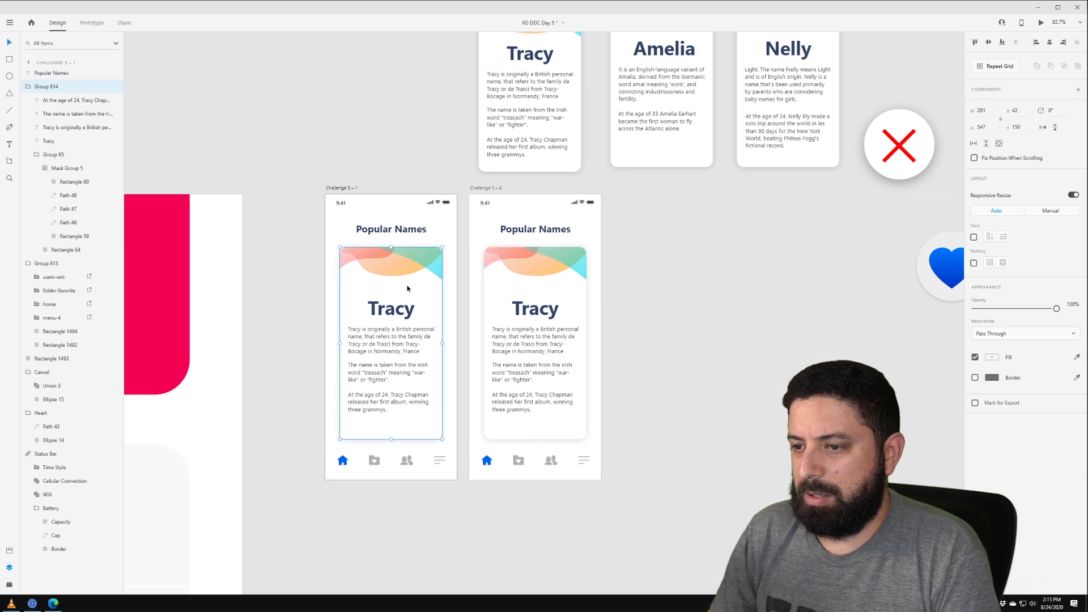
double_click(55, 87)
text(tracy)
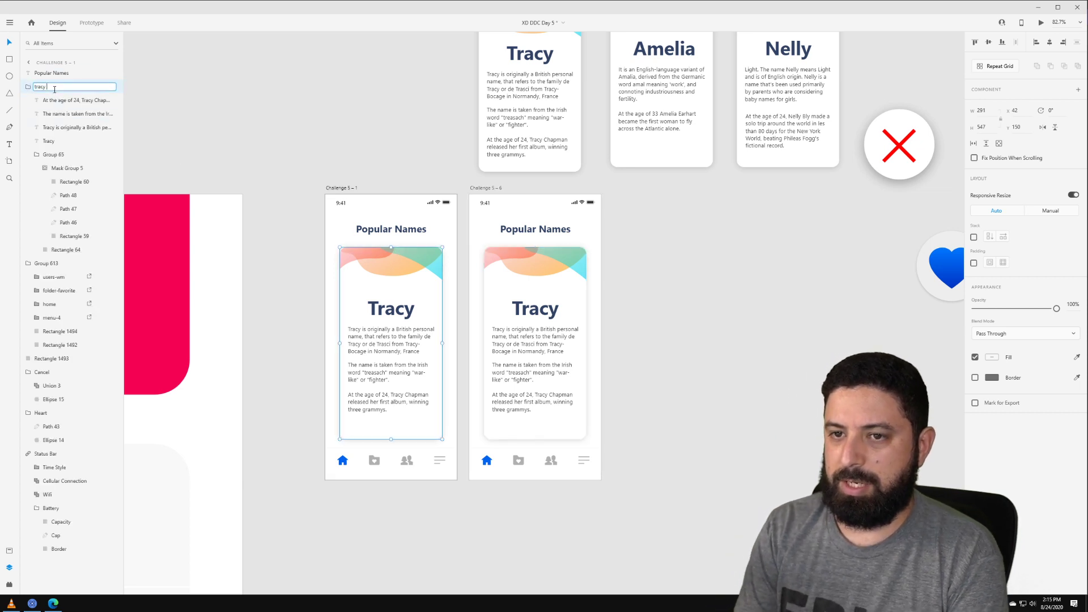
text( card)
key(Return)
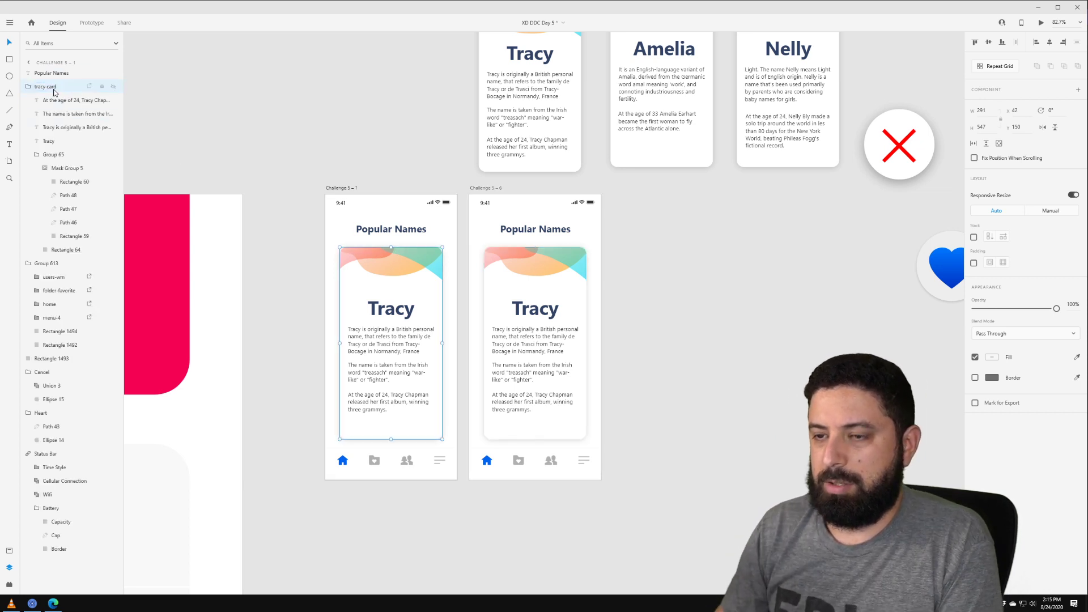
- Replace the copied artboard with a fresh duplicate of Challenge 5 – 1, leaving a wider gap between the two artboards
click(535, 308)
click(490, 190)
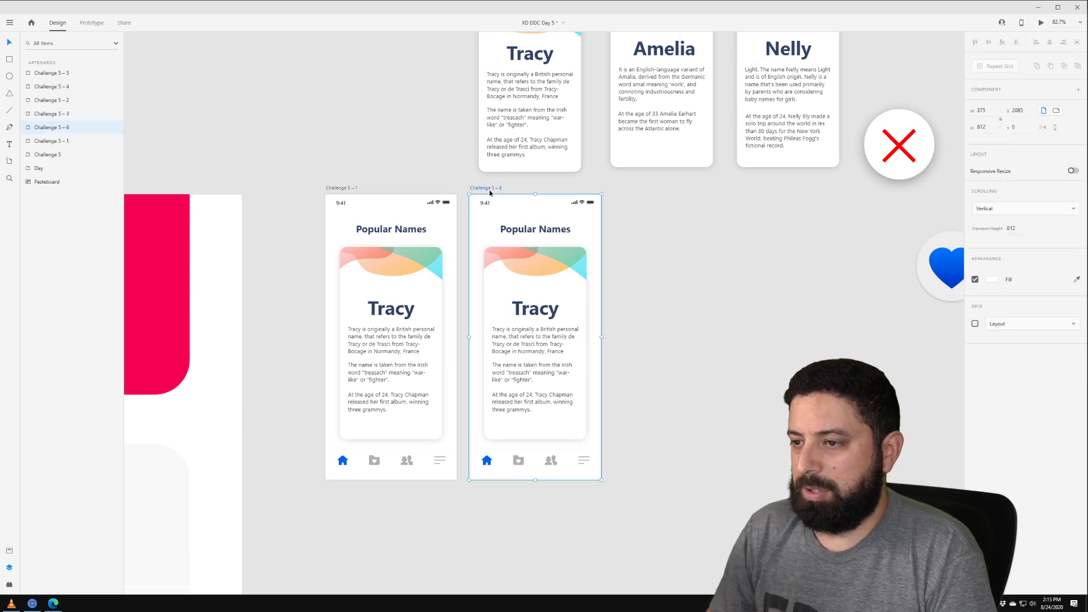
drag(489, 190, 349, 191)
click(535, 306)
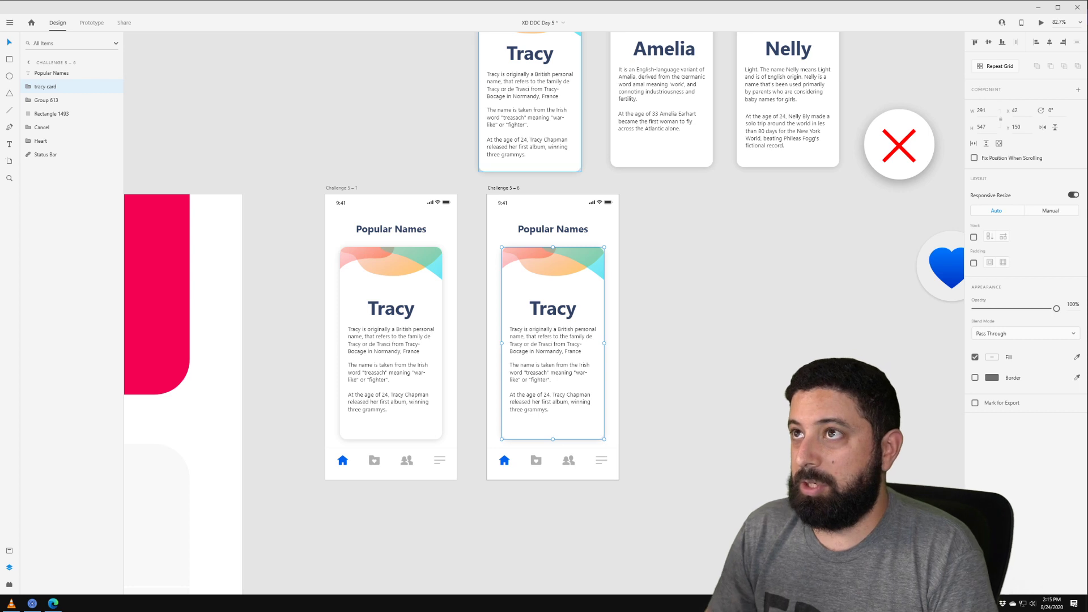
click(681, 283)
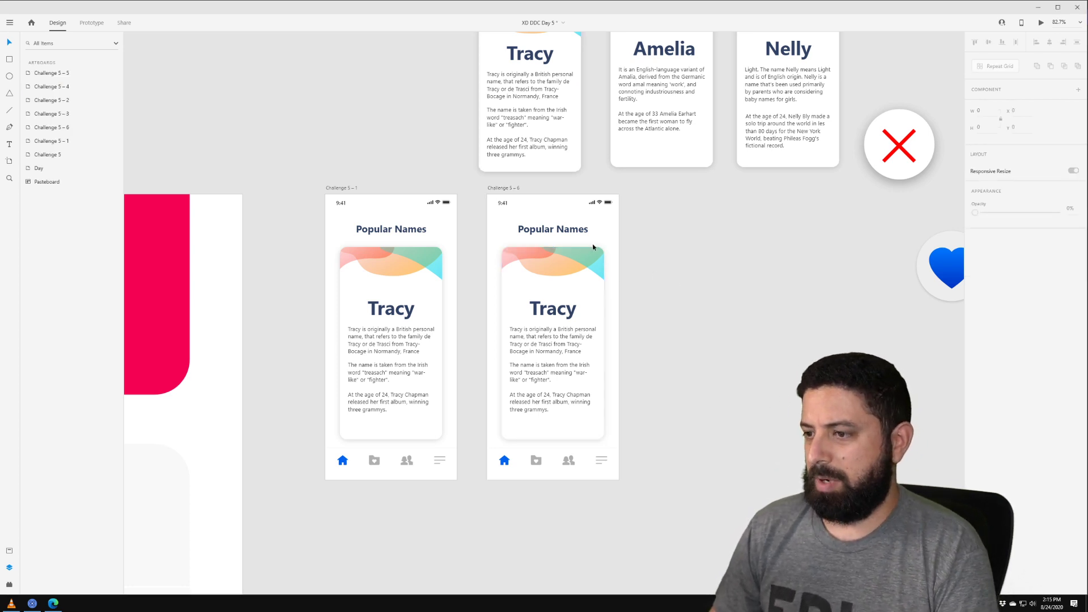
- Duplicate the tracy card group in place on the Challenge 5 – 6 artboard
click(572, 264)
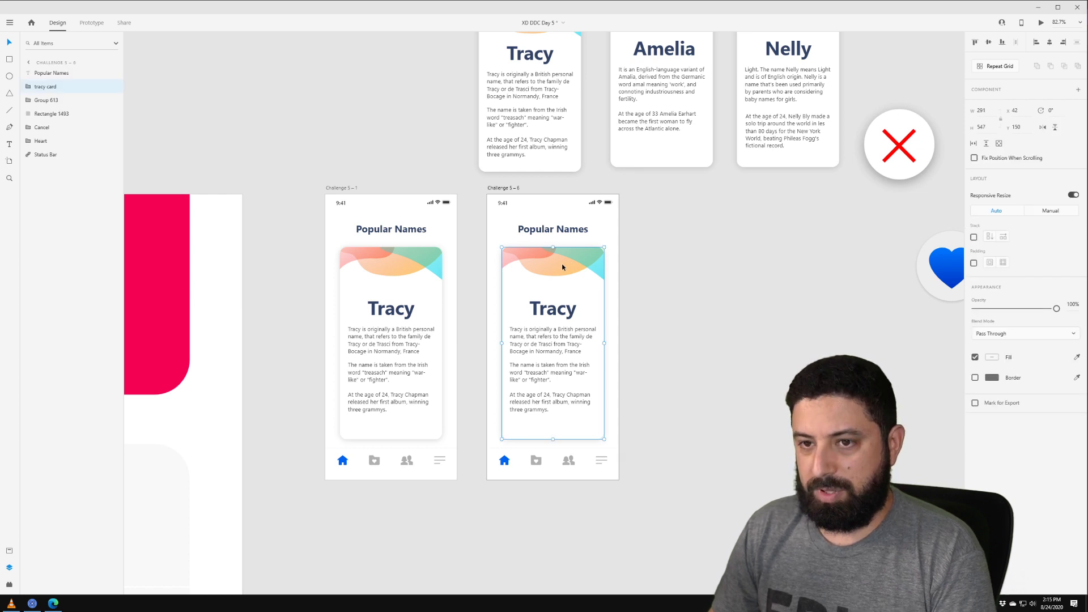
click(31, 88)
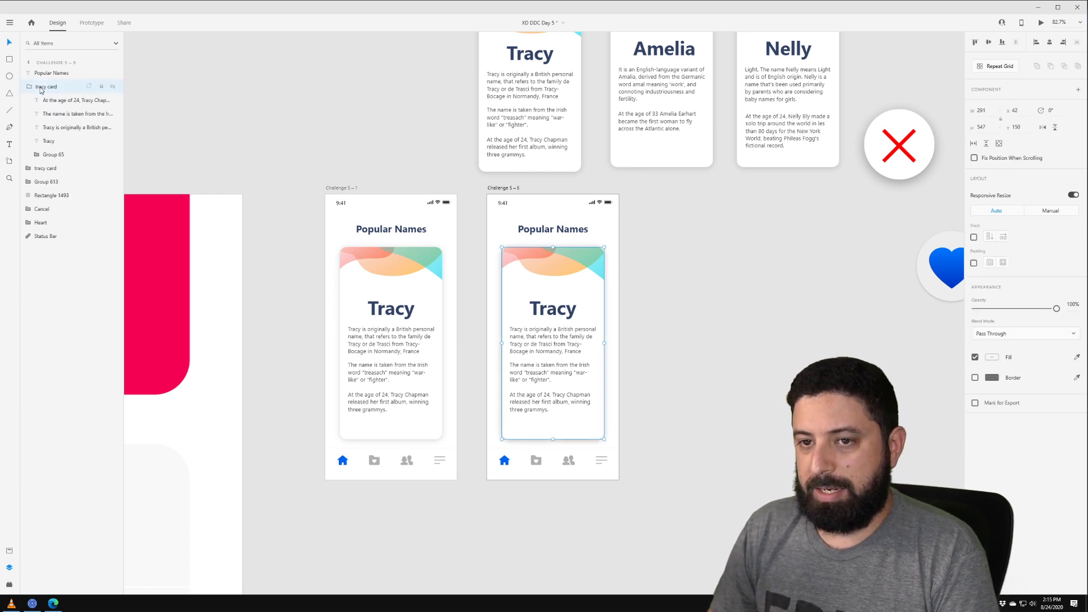
double_click(41, 88)
click(48, 88)
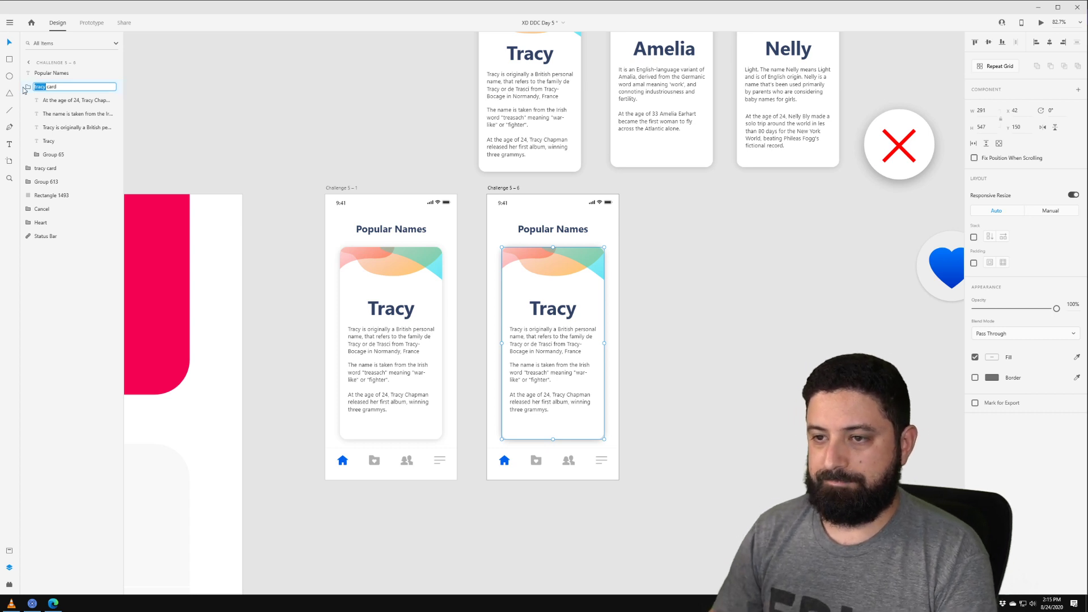
click(445, 186)
click(515, 188)
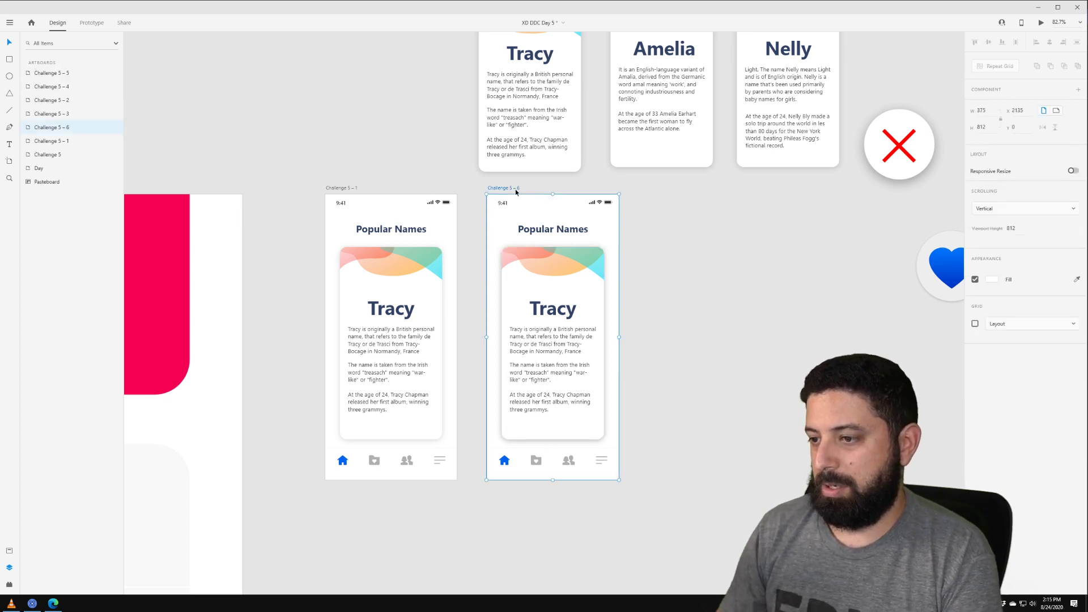
- Rename the upper of the two tracy card groups on Challenge 5 – 6 as "amelia card"
click(526, 269)
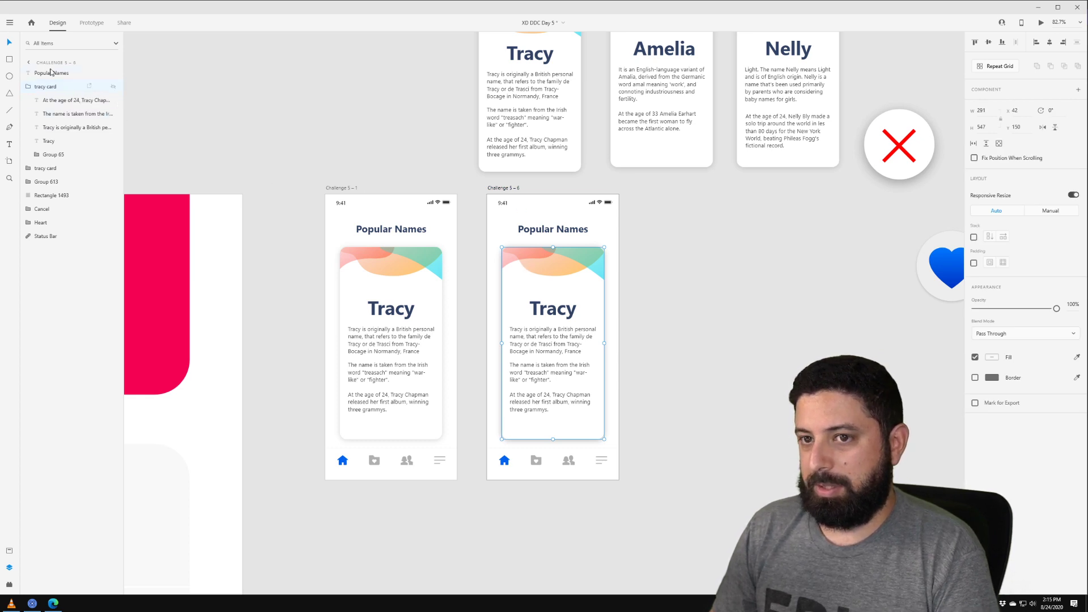
double_click(44, 87)
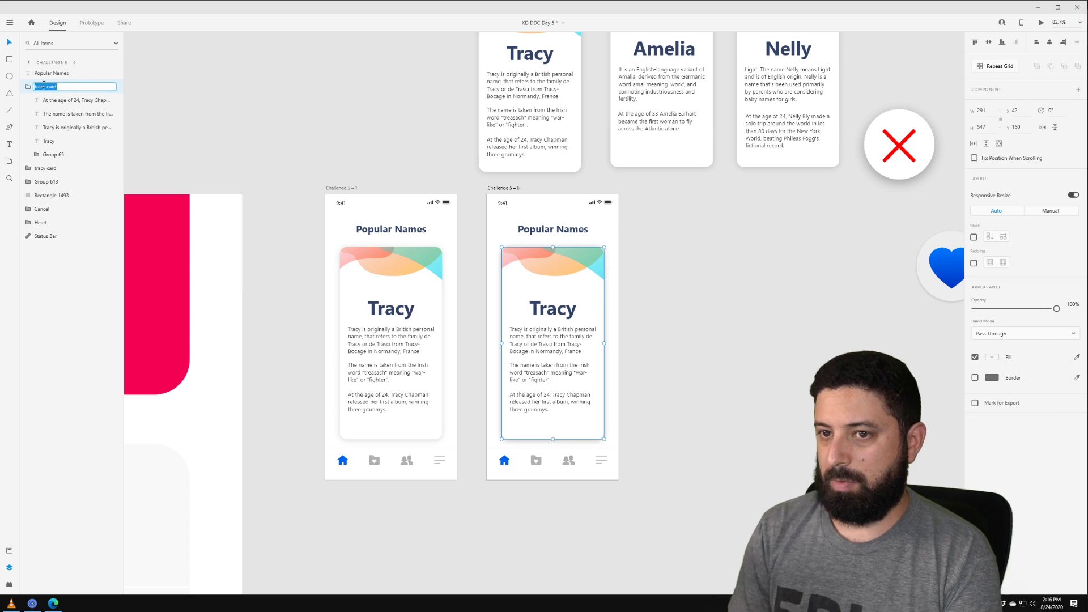
click(43, 85)
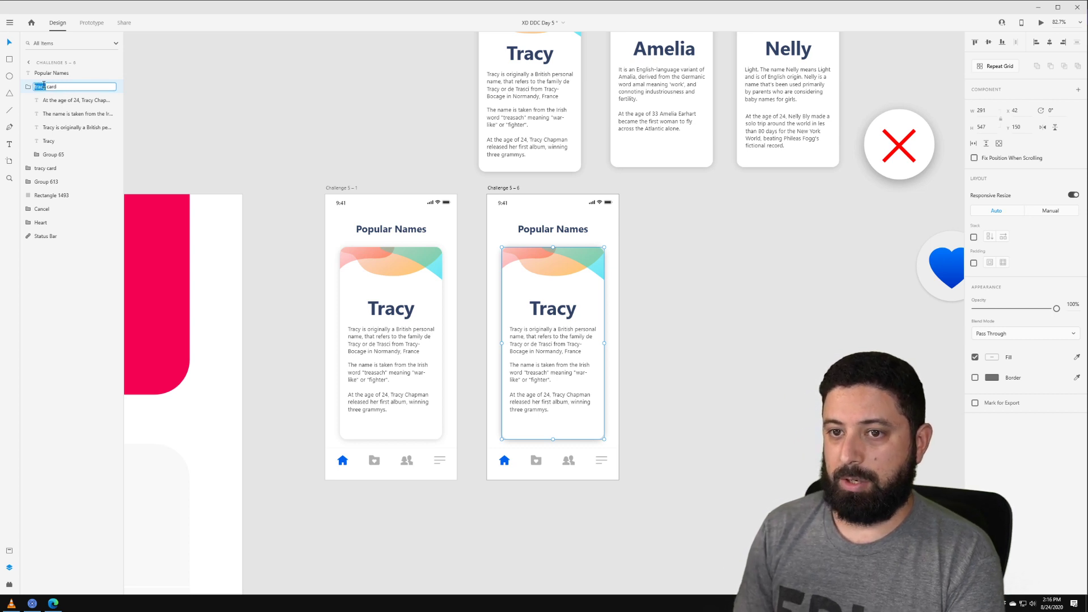
text(T)
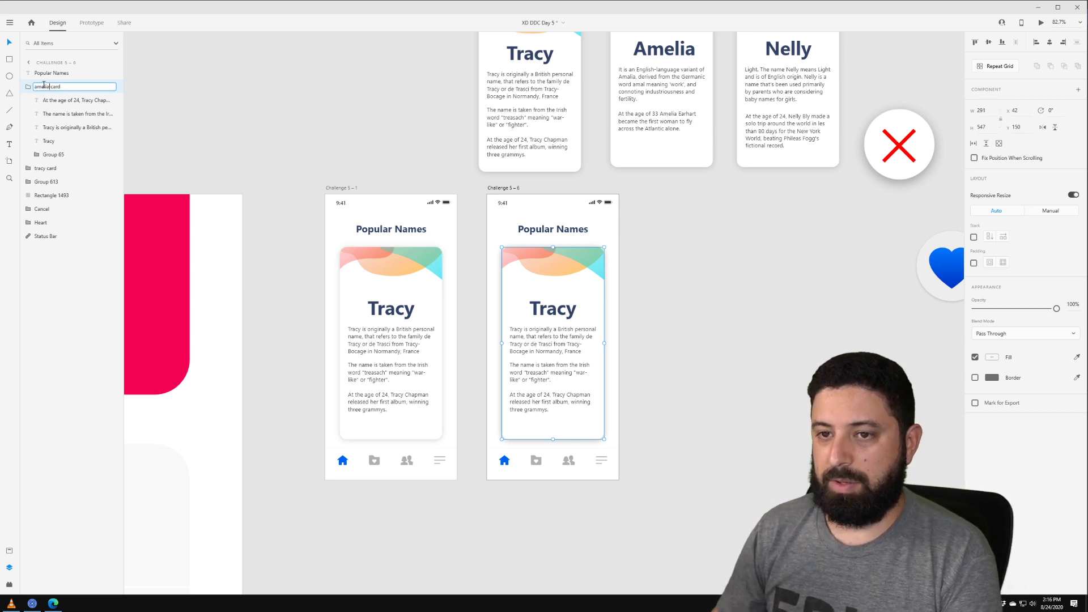
- Rename the amelia card's paragraph layers, from the lowest paragraph to the highest, as "bio", "2nd" and "3rd"
double_click(70, 102)
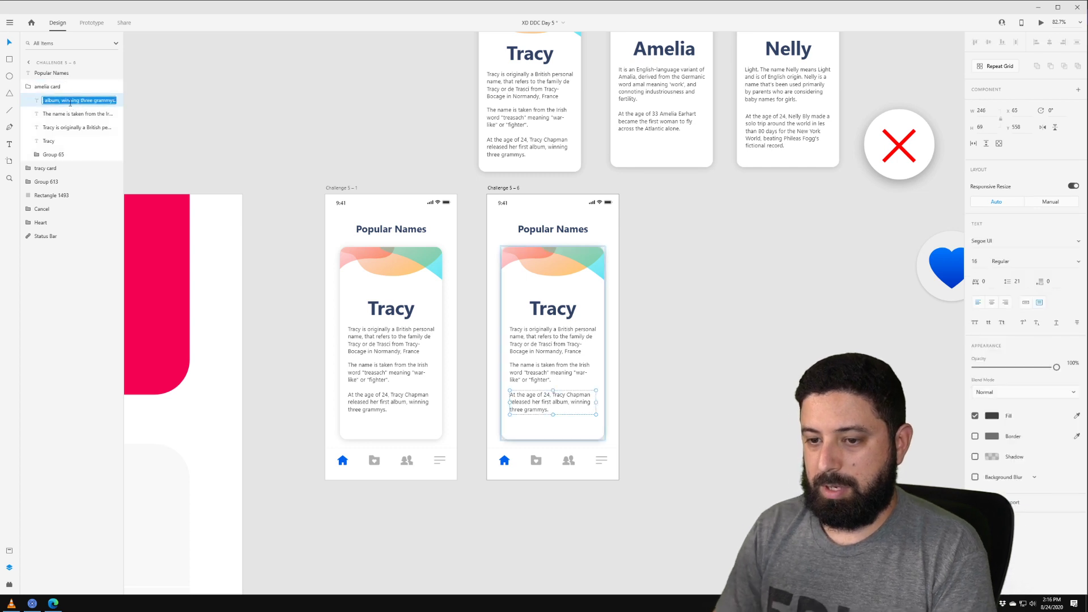
text(bio)
key(Return)
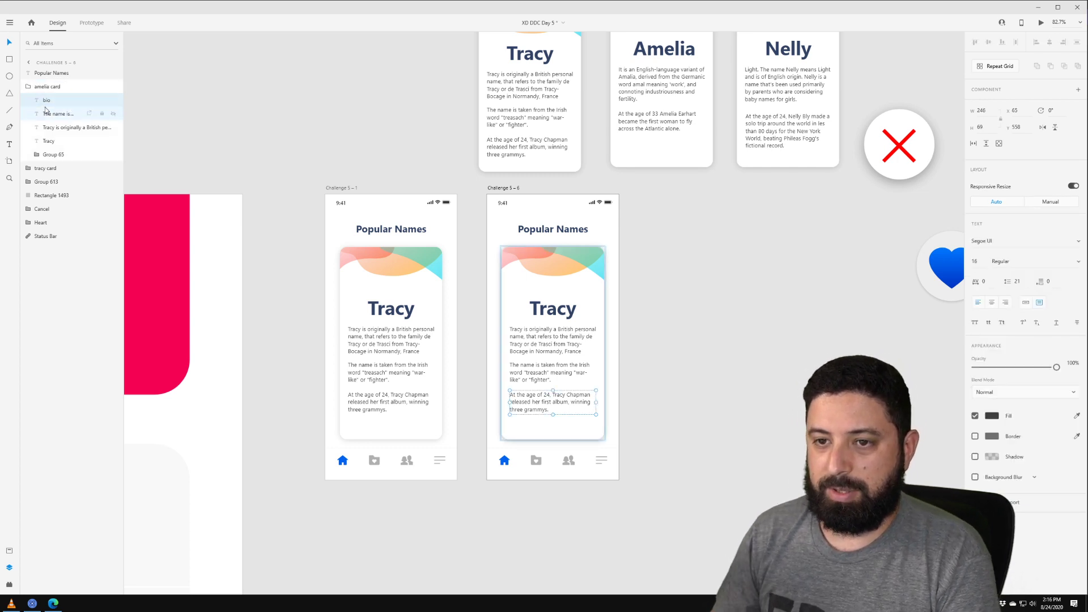
double_click(50, 115)
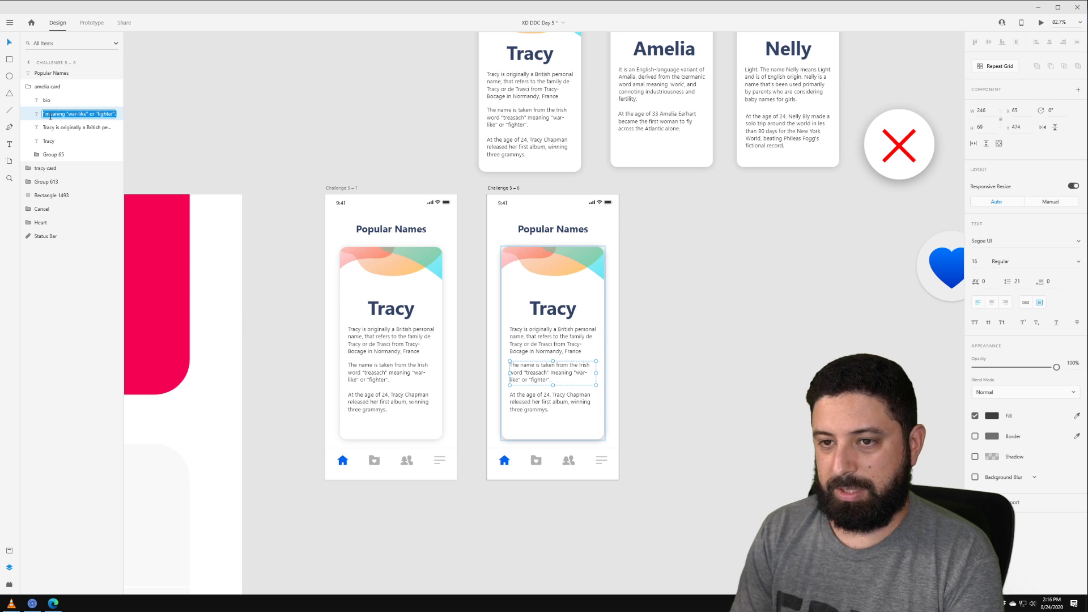
text(2nd)
key(Return)
double_click(57, 126)
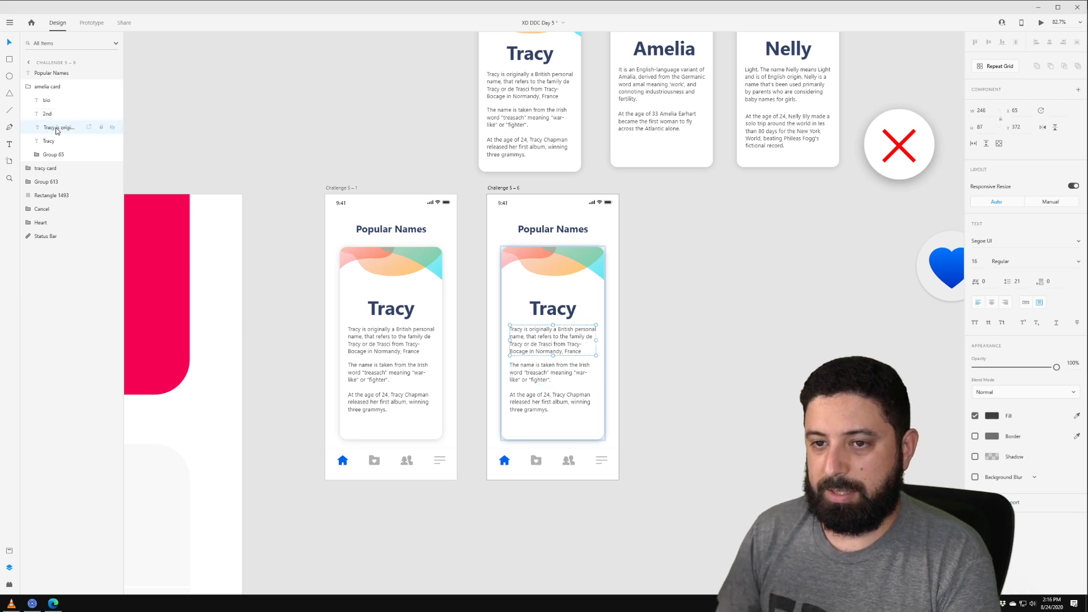
text(3rd)
key(Return)
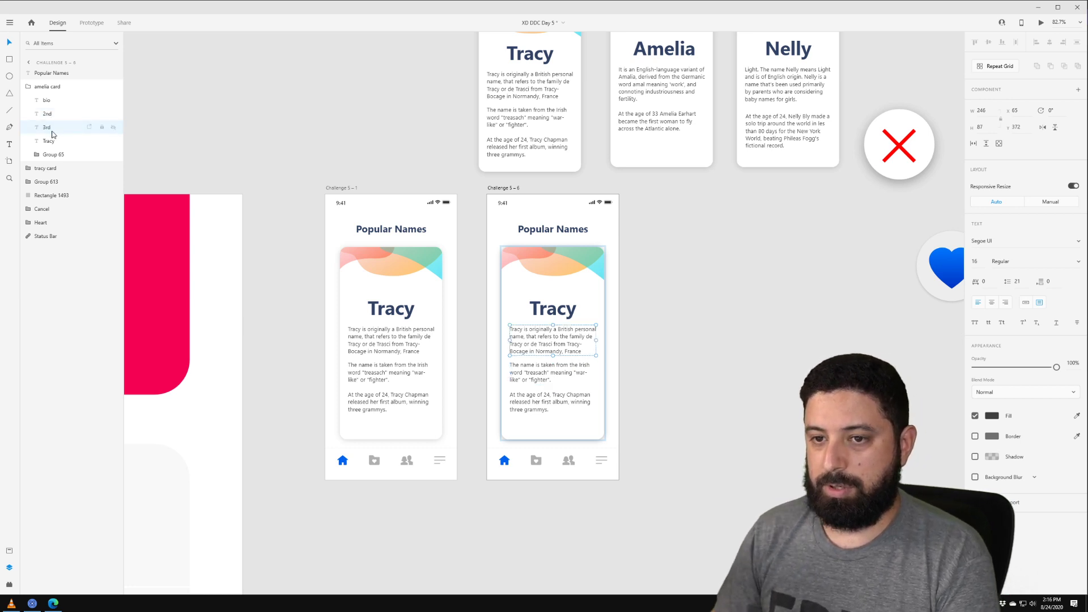
- Rename the amelia card's large name text layer as "amelia"
double_click(51, 141)
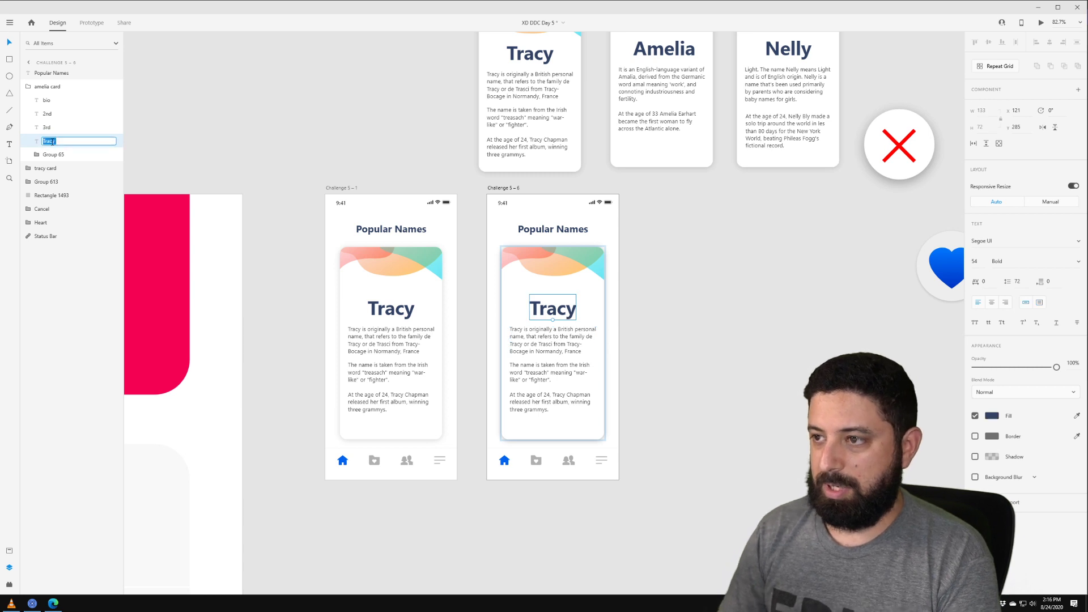
text(ameilia)
key(Return)
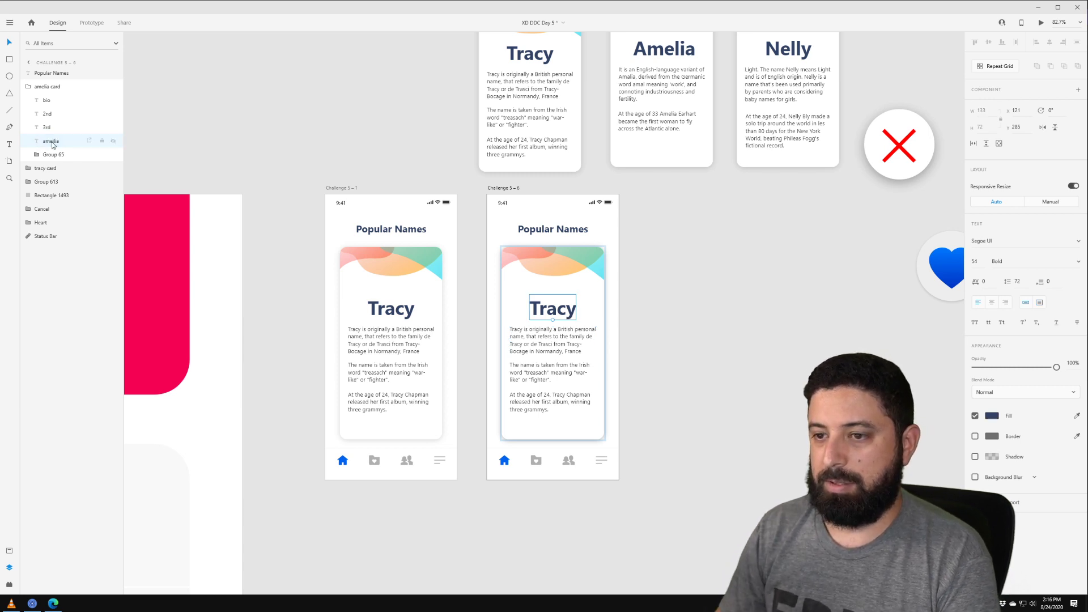
- Change the large name text on the amelia card from Challenge 5 – 6 to "Amelia"
double_click(567, 310)
text(A)
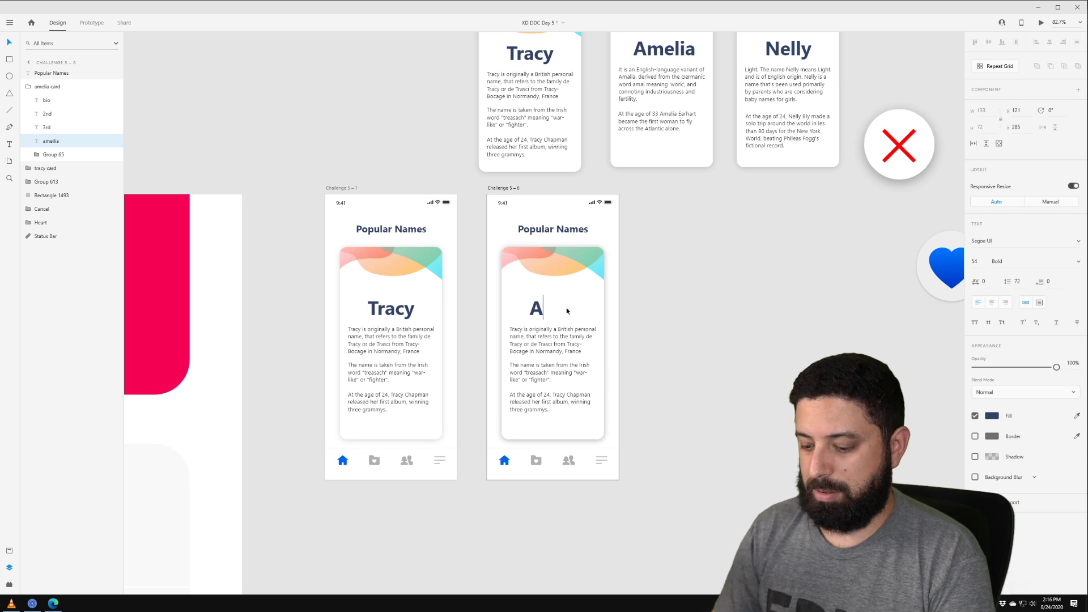
text(melia)
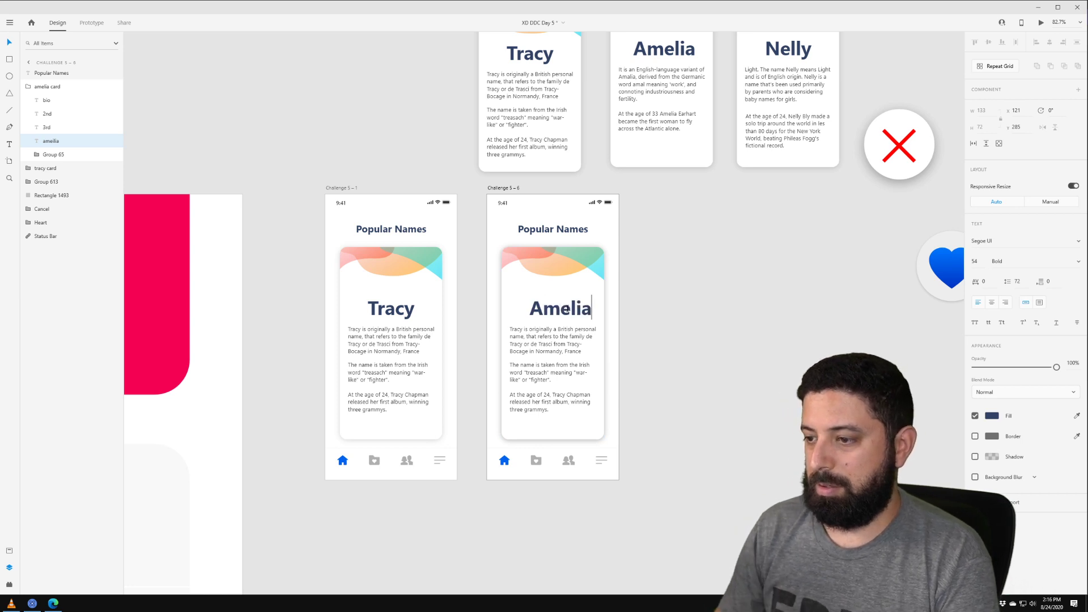
key(Escape)
click(59, 86)
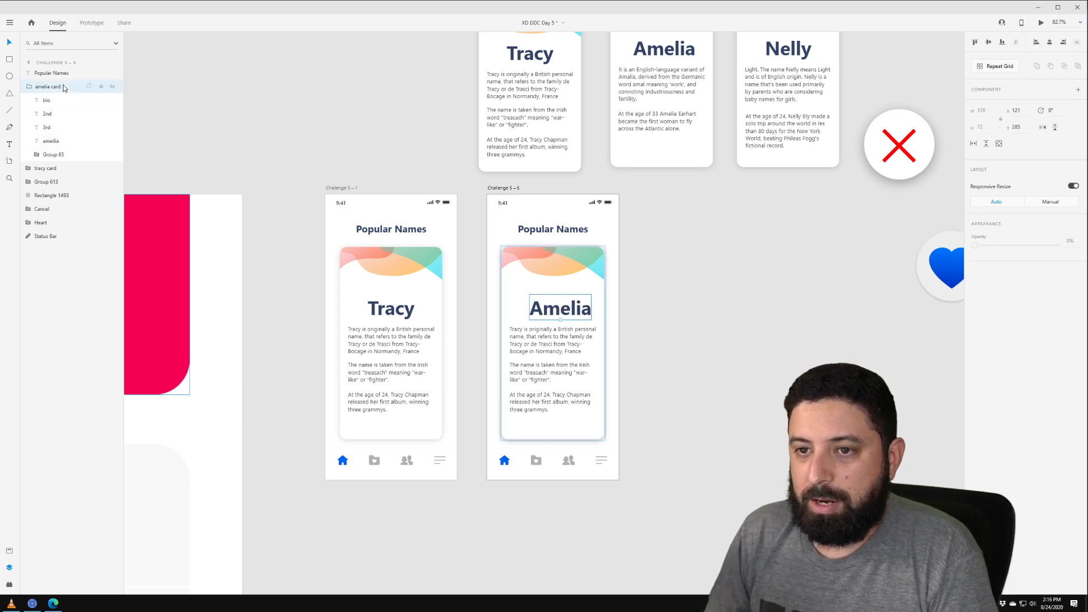
click(113, 87)
click(565, 306)
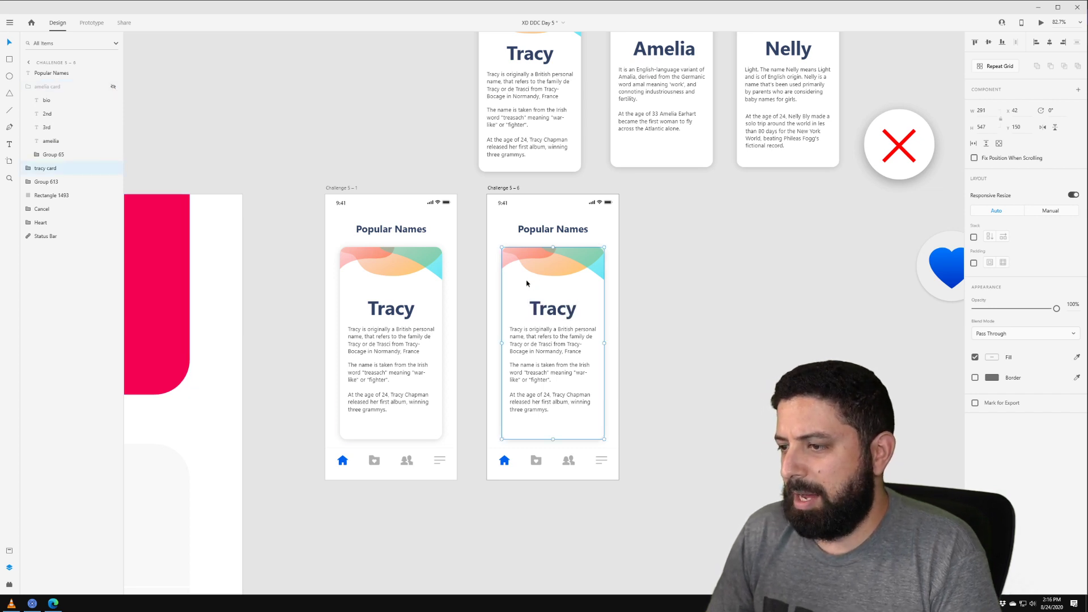
drag(526, 283, 687, 268)
key(ctrl+z)
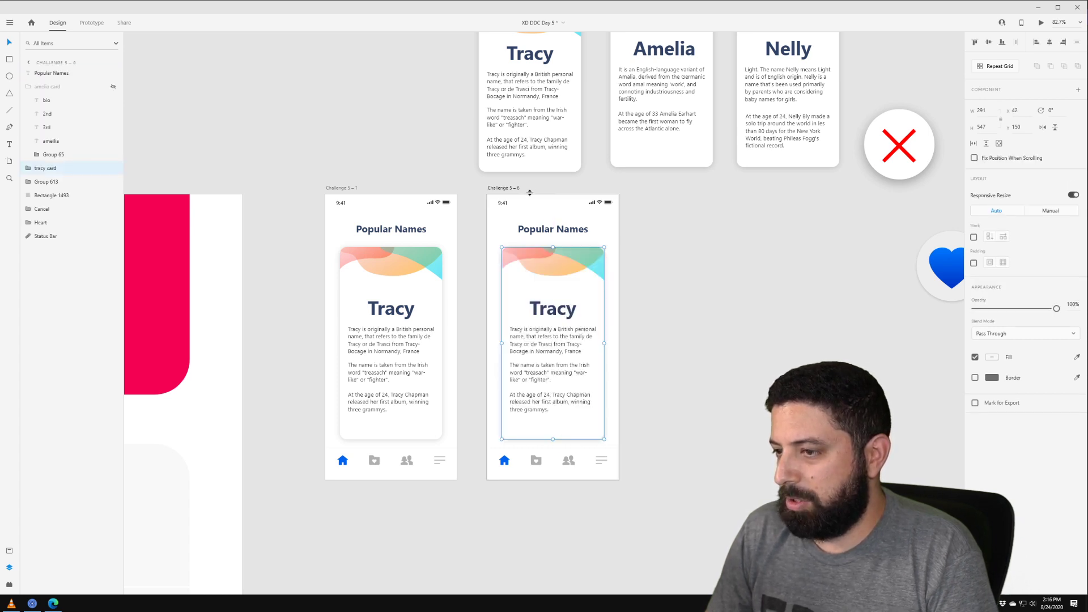
scroll(565, 89, up, 2)
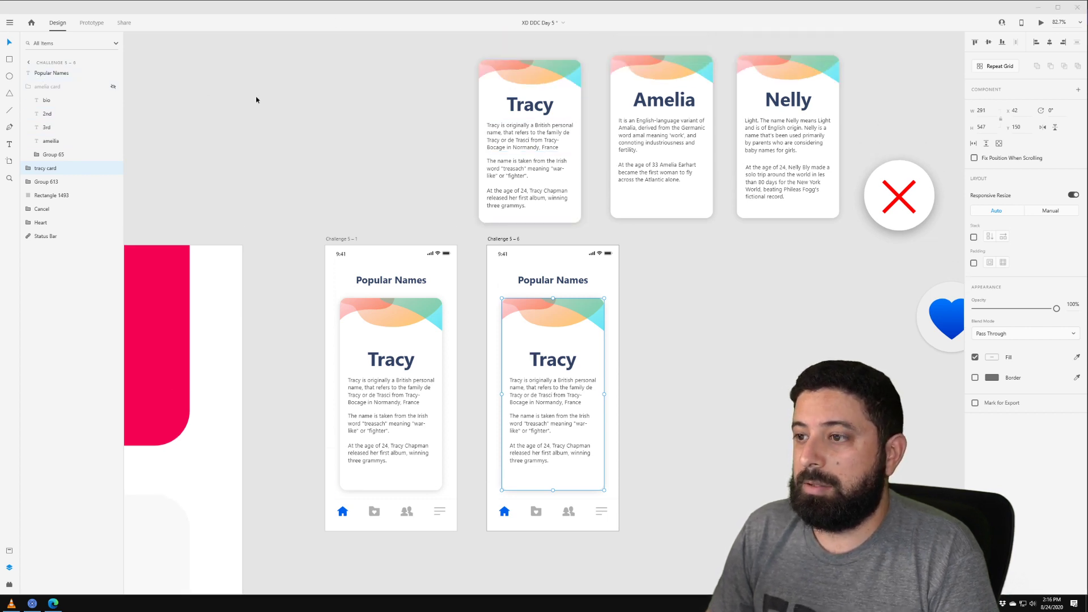
click(111, 87)
- Shift the Amelia name text to X 100 so it sits centred on its card
double_click(561, 359)
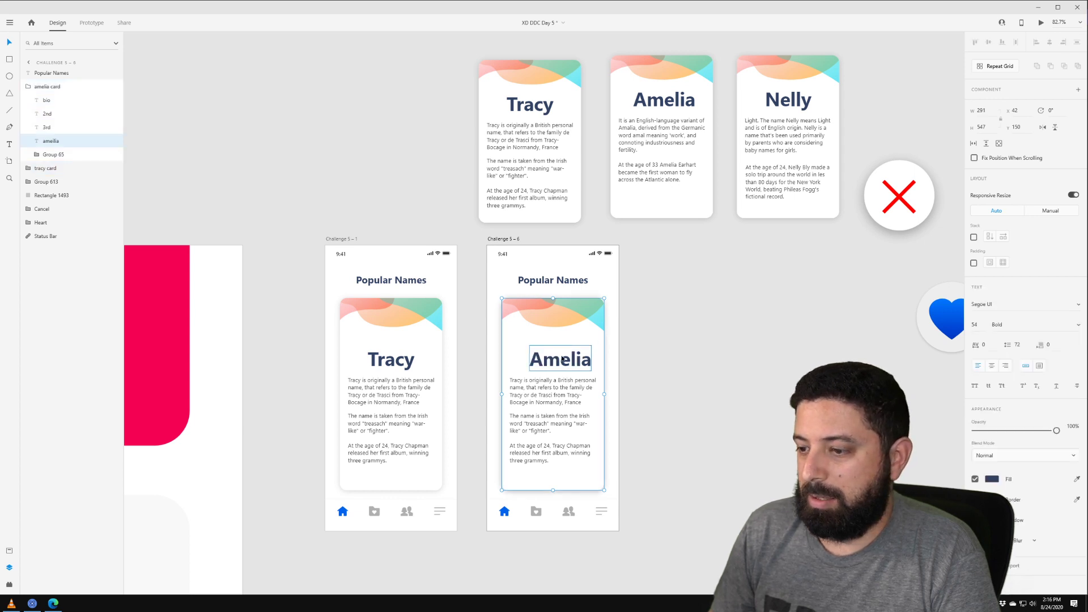
drag(561, 359, 558, 358)
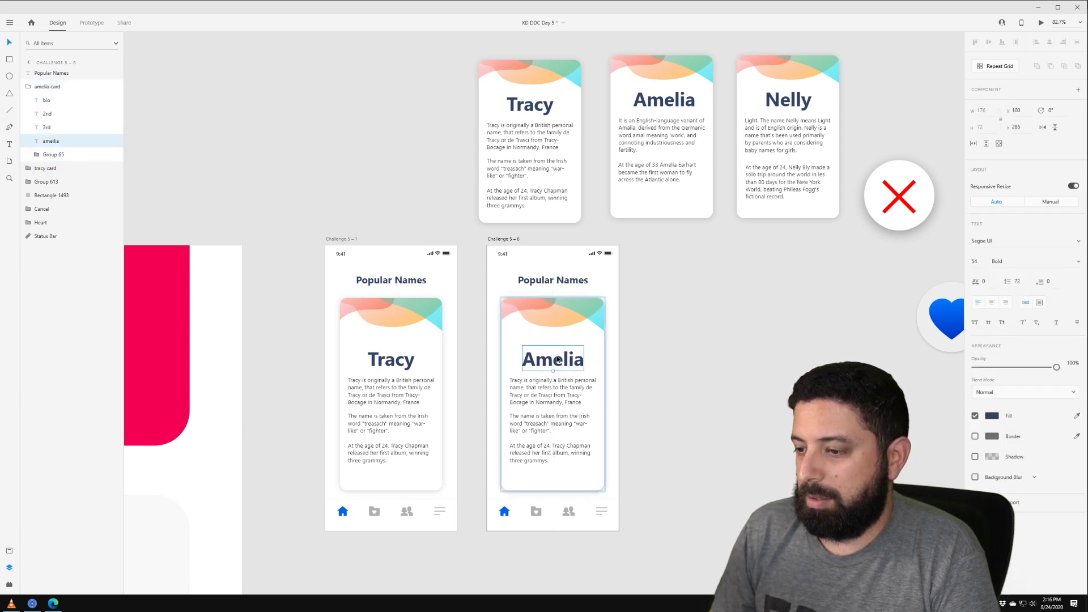
- Group the amelia and tracy cards on Challenge 5 – 6 and place the amelia card beneath the tracy card in the group
click(58, 88)
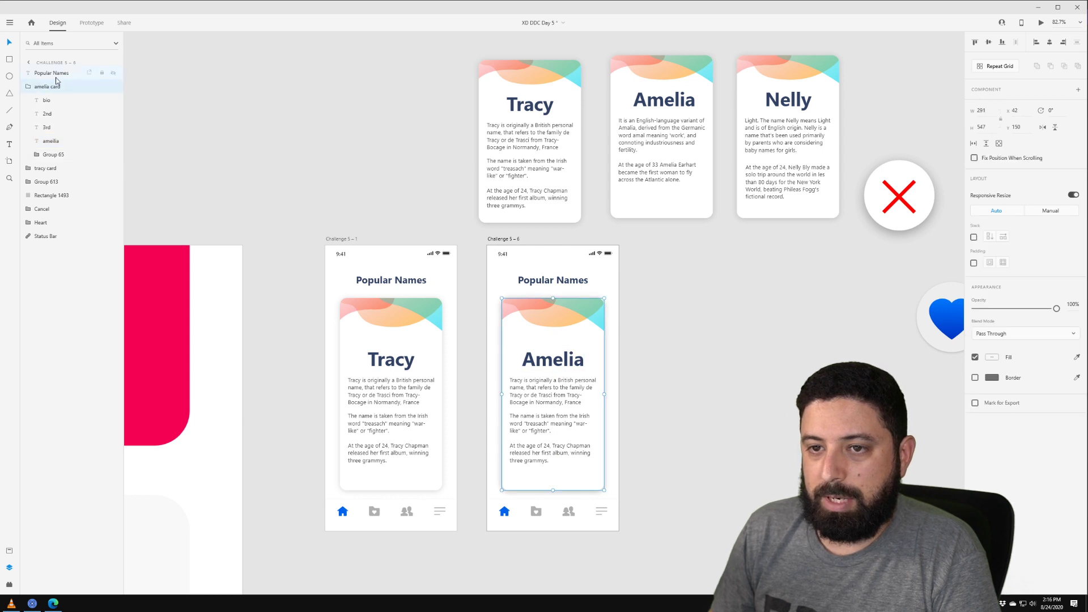
shift+click(51, 169)
key(ctrl+g)
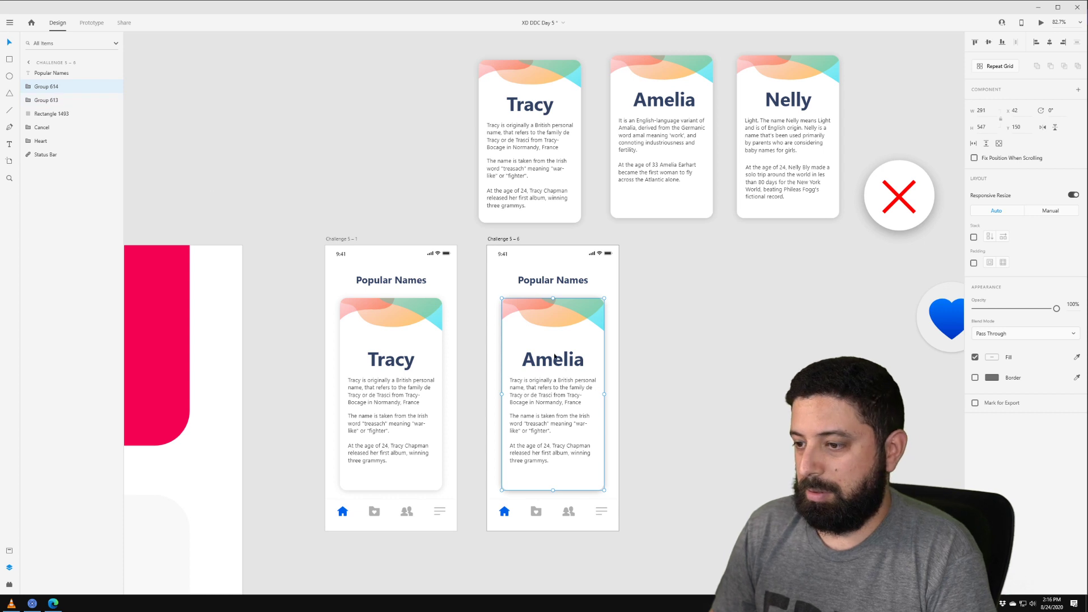
double_click(547, 351)
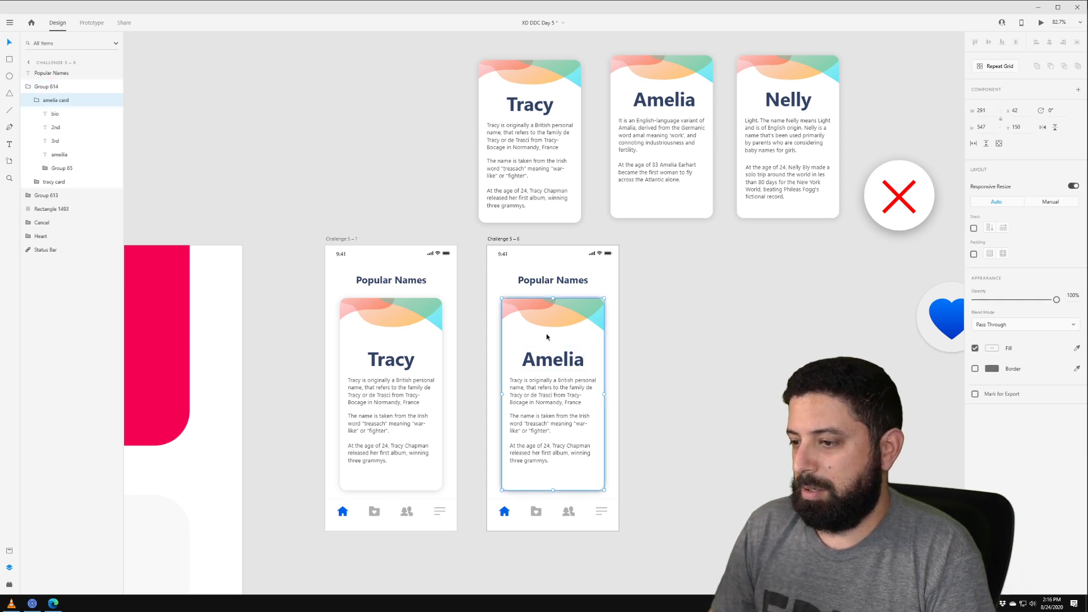
drag(56, 102, 40, 192)
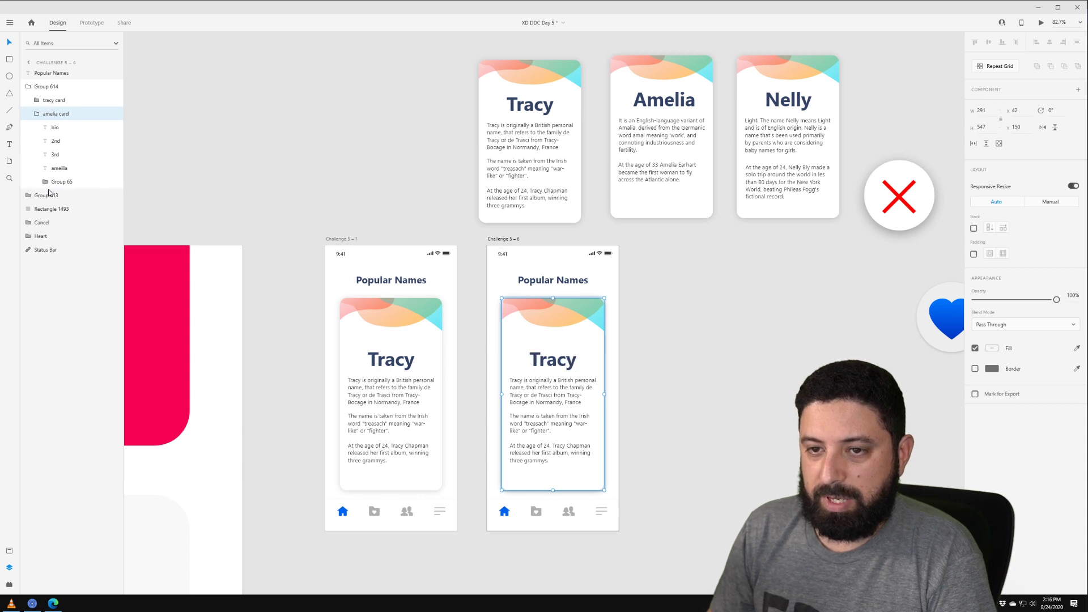
- Place the tracy card outside the right edge of Challenge 5 – 6, rotated about 16° clockwise, at about X 431 and Y 150
click(48, 106)
drag(541, 341, 691, 340)
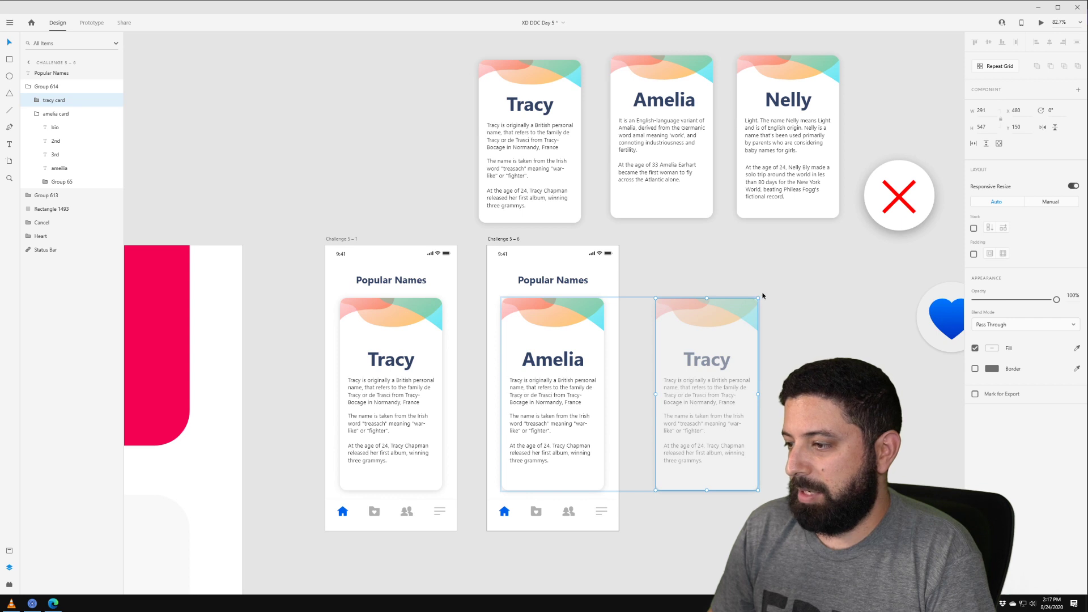
drag(759, 295, 790, 312)
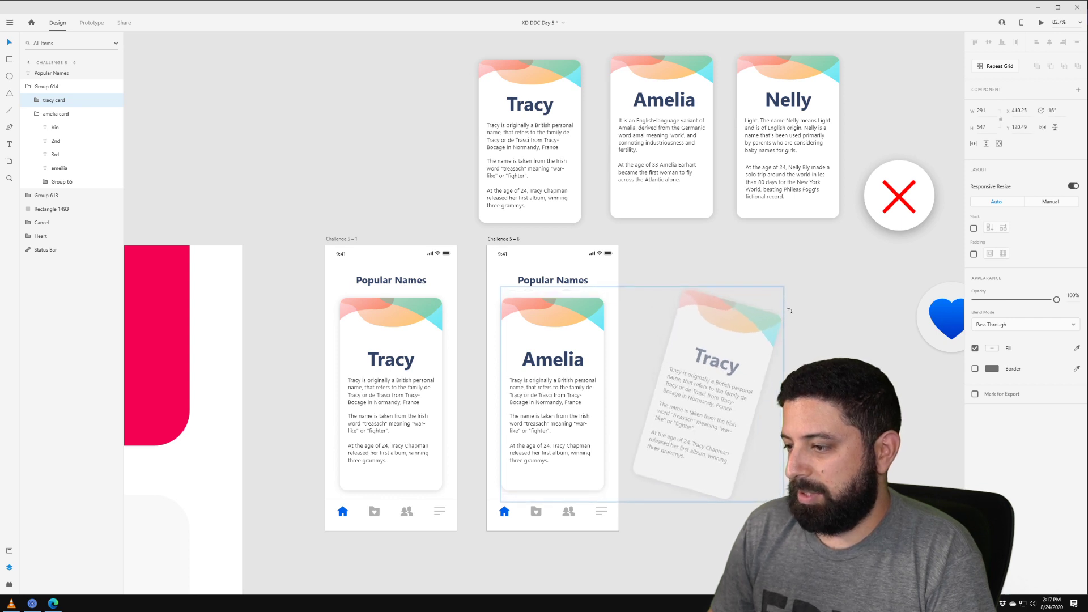
drag(717, 326, 725, 339)
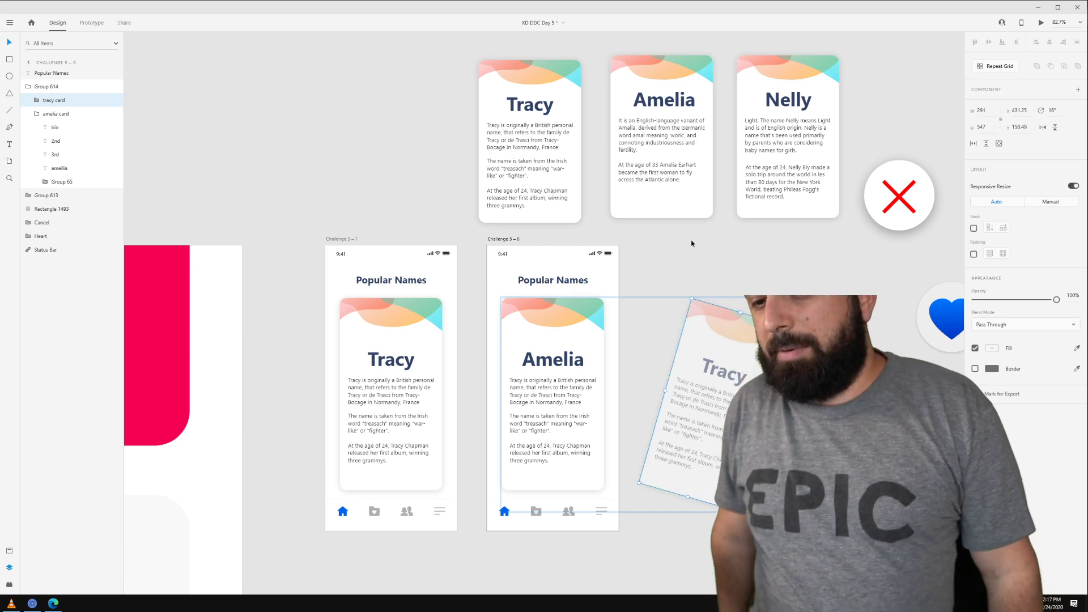
key(Delete)
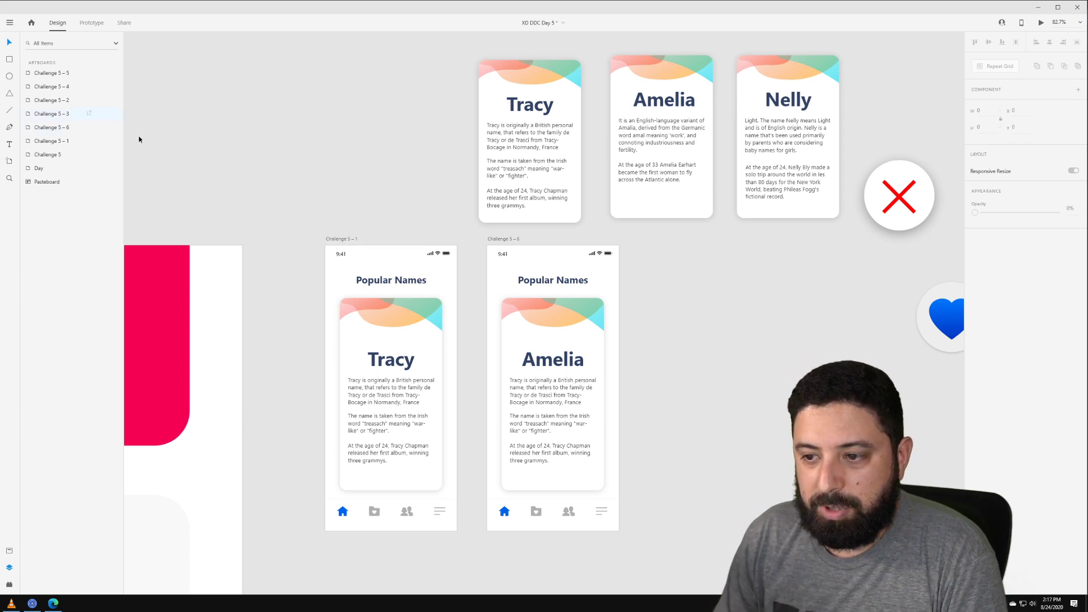
- Move the Cancel and Heart groups above the tracy card in the layer order of Challenge 5 – 1
click(341, 239)
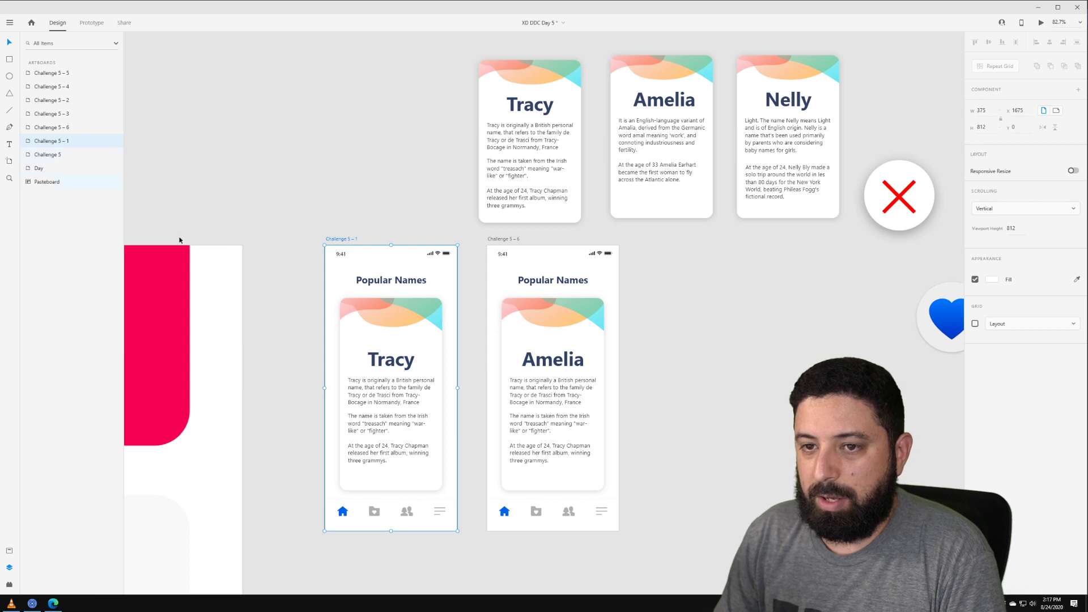
click(359, 319)
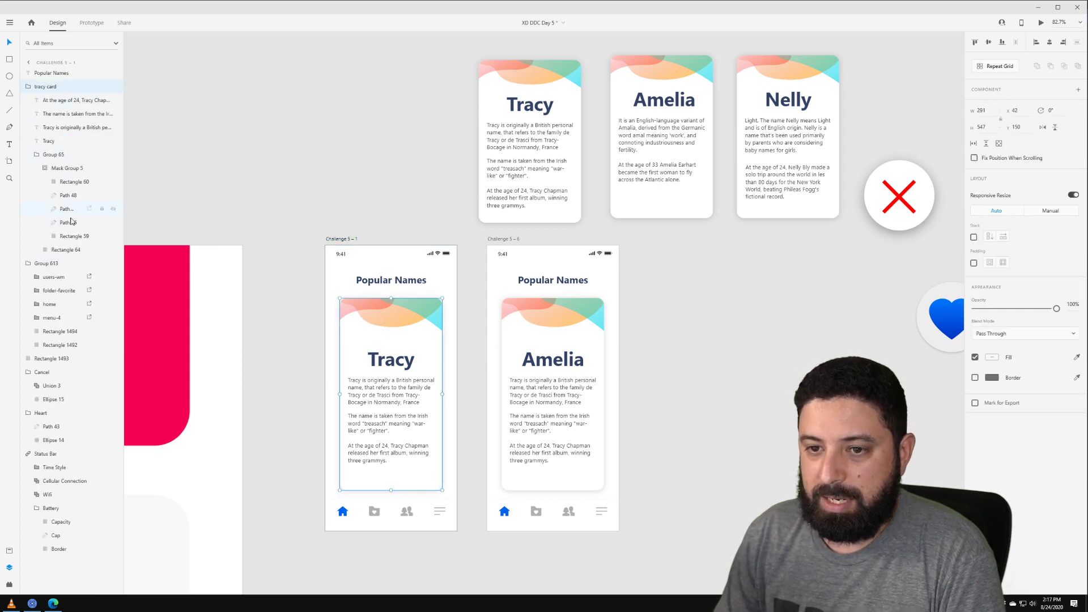
click(40, 413)
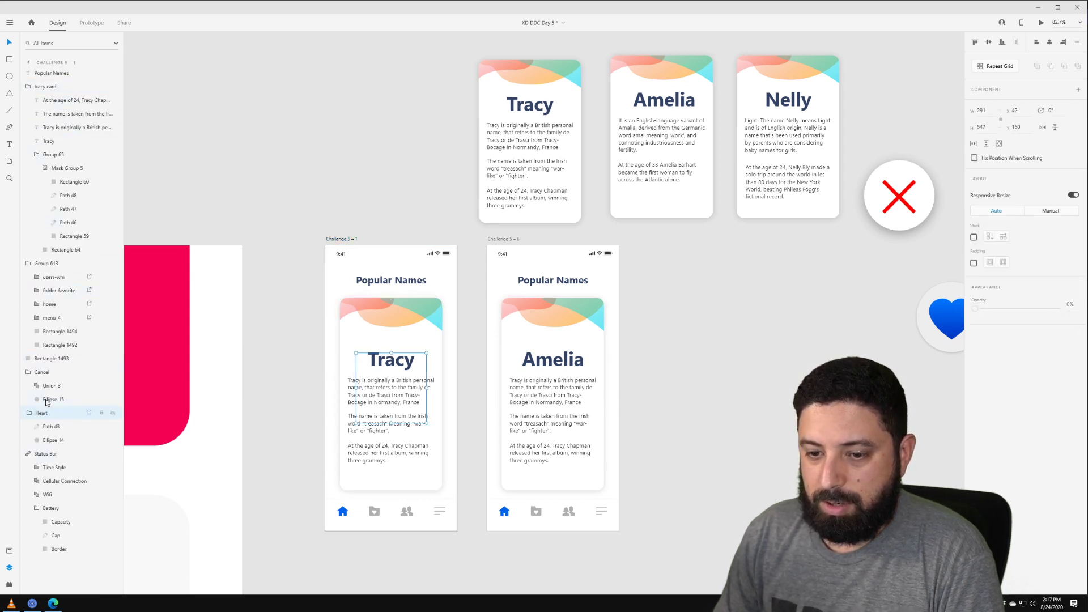
click(42, 372)
click(56, 415)
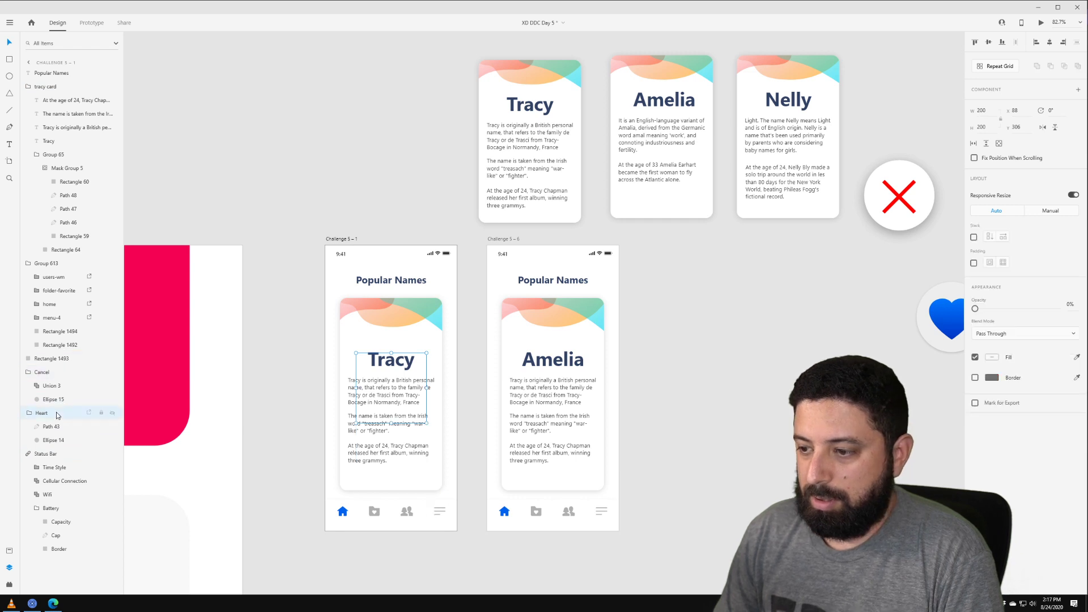
shift+click(42, 372)
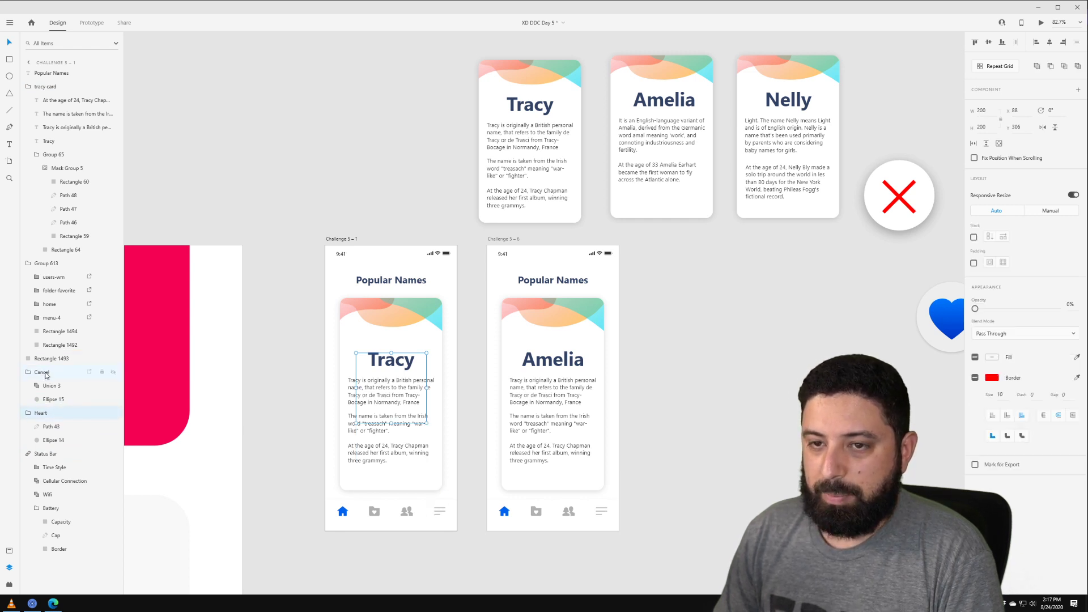
drag(42, 372, 48, 81)
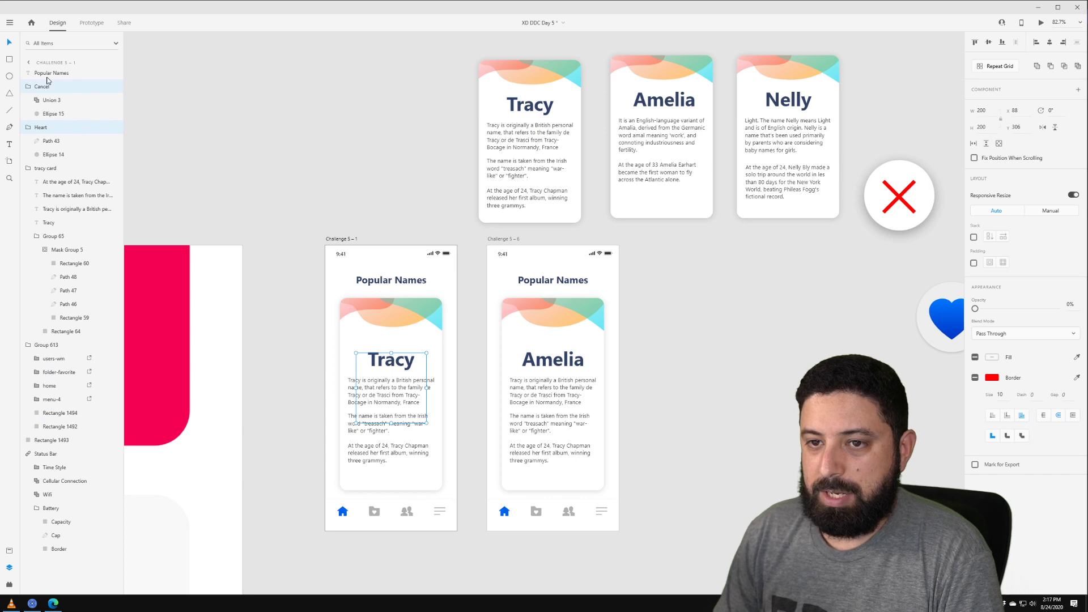
- Move the Cancel and Heart groups above Group 614 in the layer order of Challenge 5 – 6
click(532, 251)
click(118, 134)
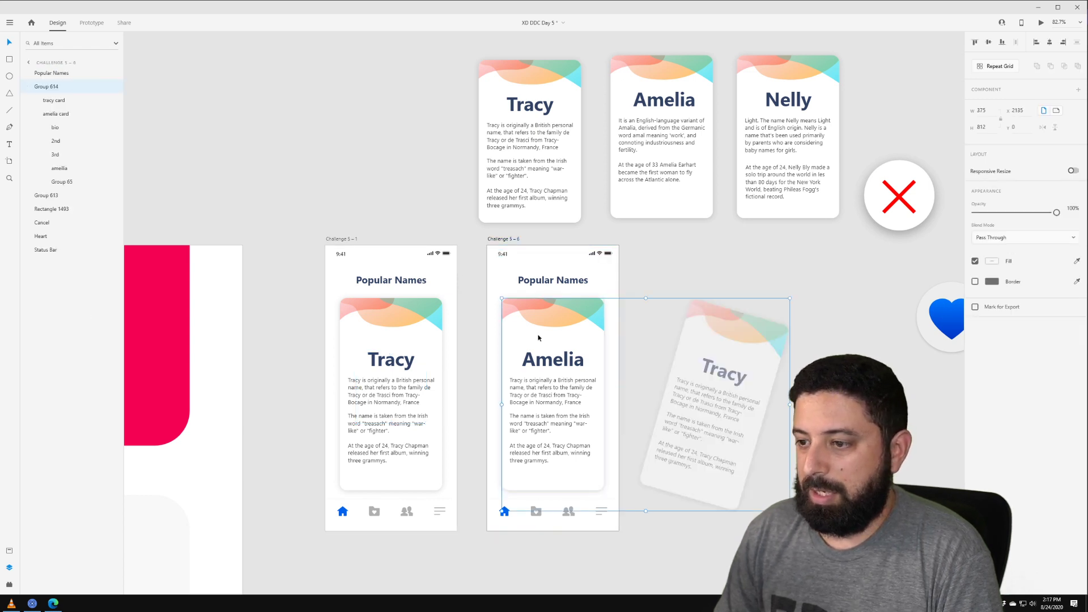
click(56, 113)
click(48, 234)
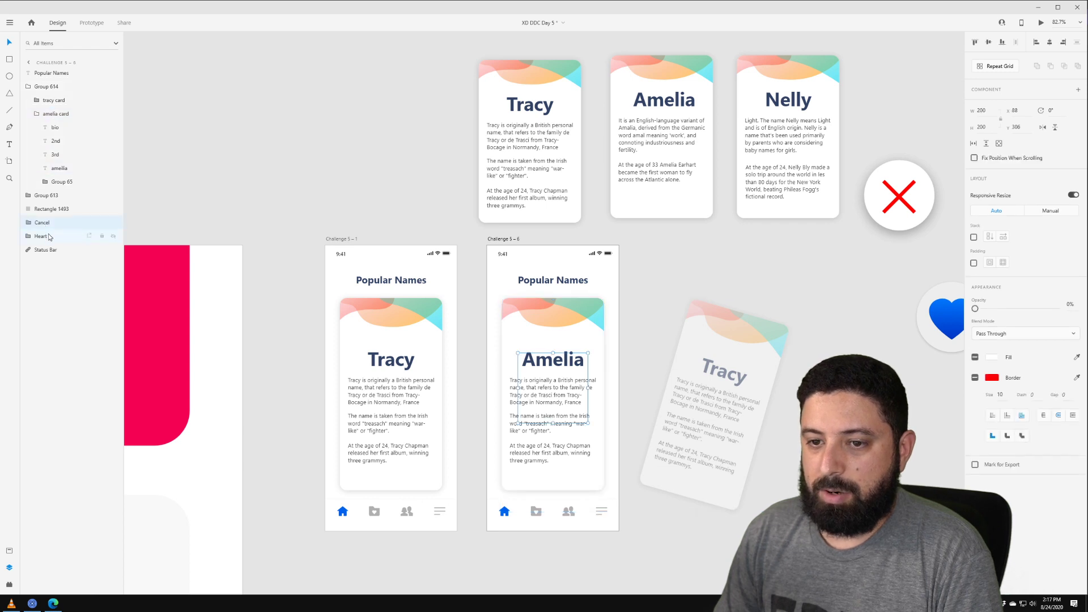
drag(45, 225, 44, 82)
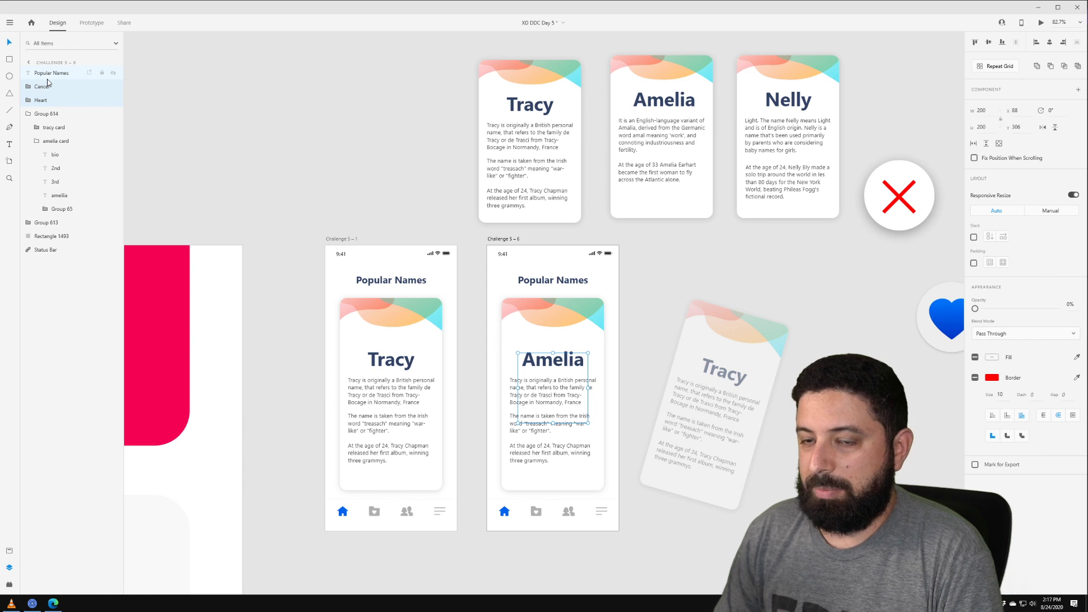
- Set the Heart group's opacity on Challenge 5 – 6 to 100%
click(57, 105)
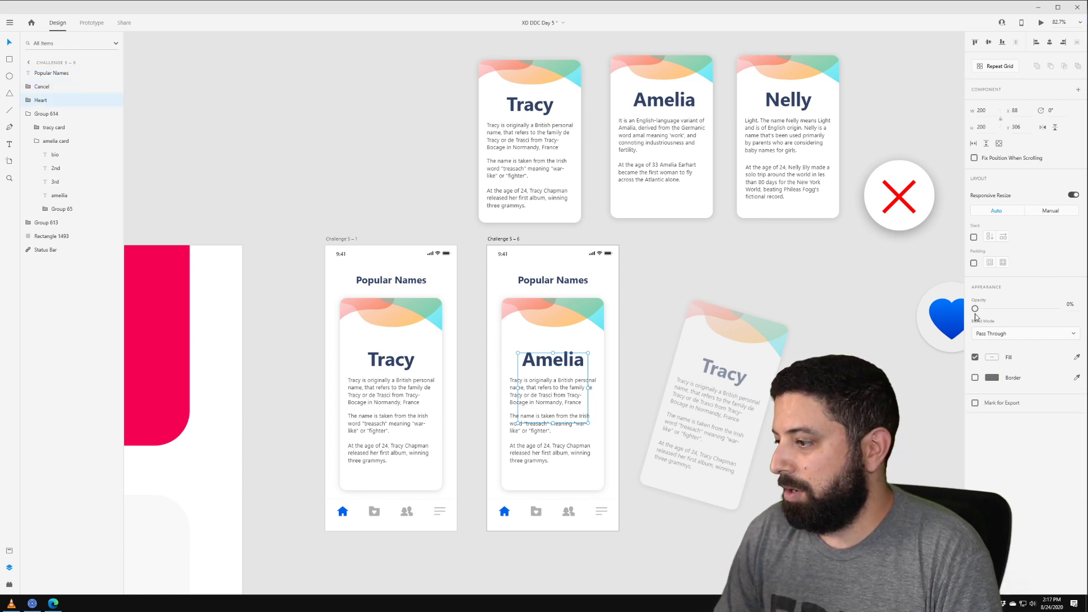
drag(981, 311, 1076, 302)
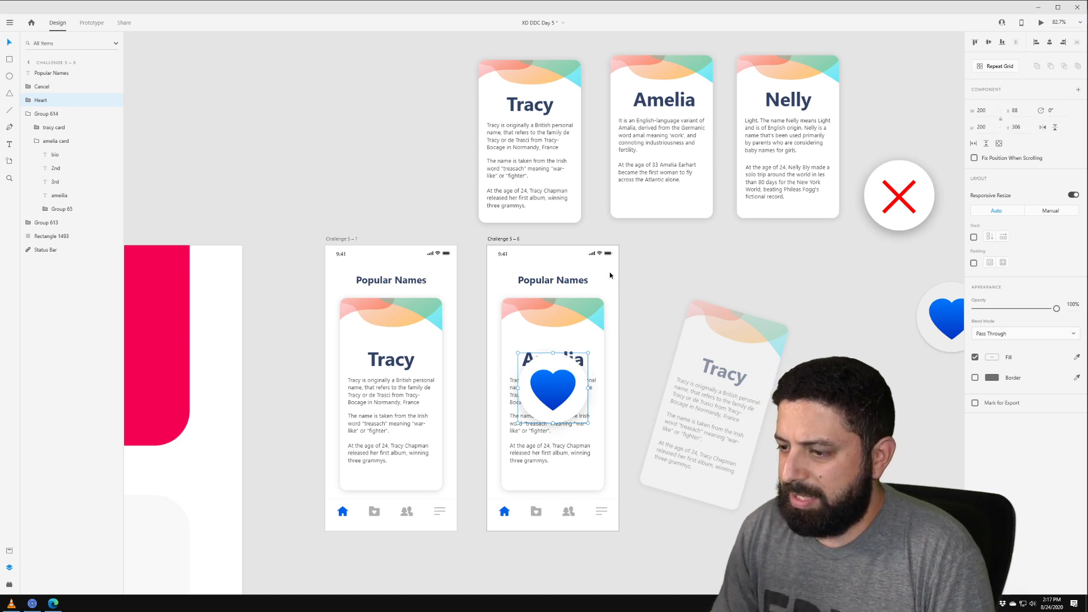
click(665, 263)
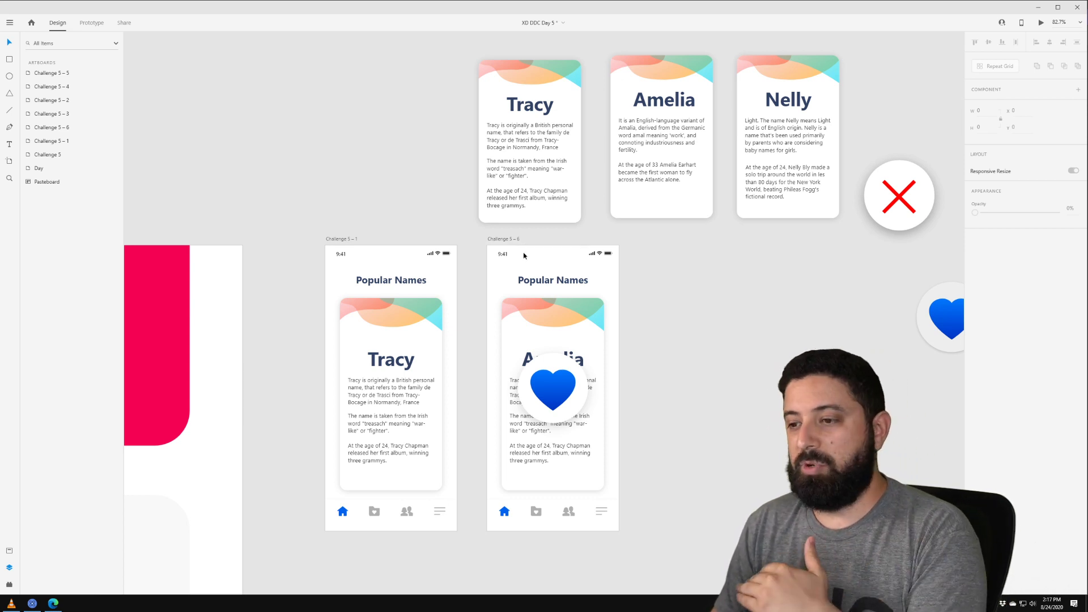
- Duplicate the Challenge 5 – 6 artboard to its right and delete the rotated tracy card from the copy
click(509, 239)
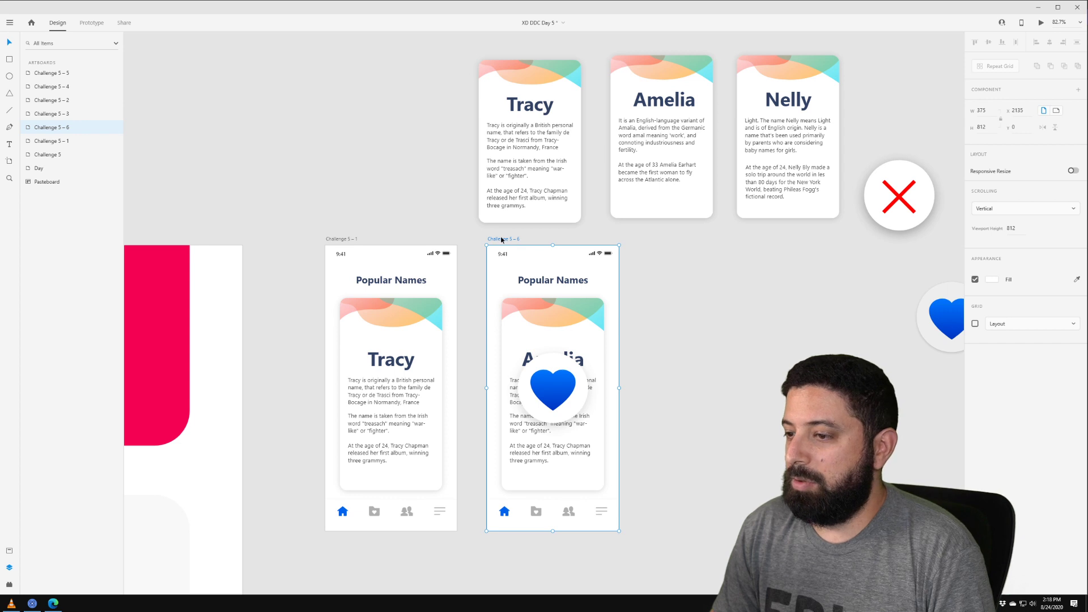
drag(501, 239, 650, 239)
click(721, 319)
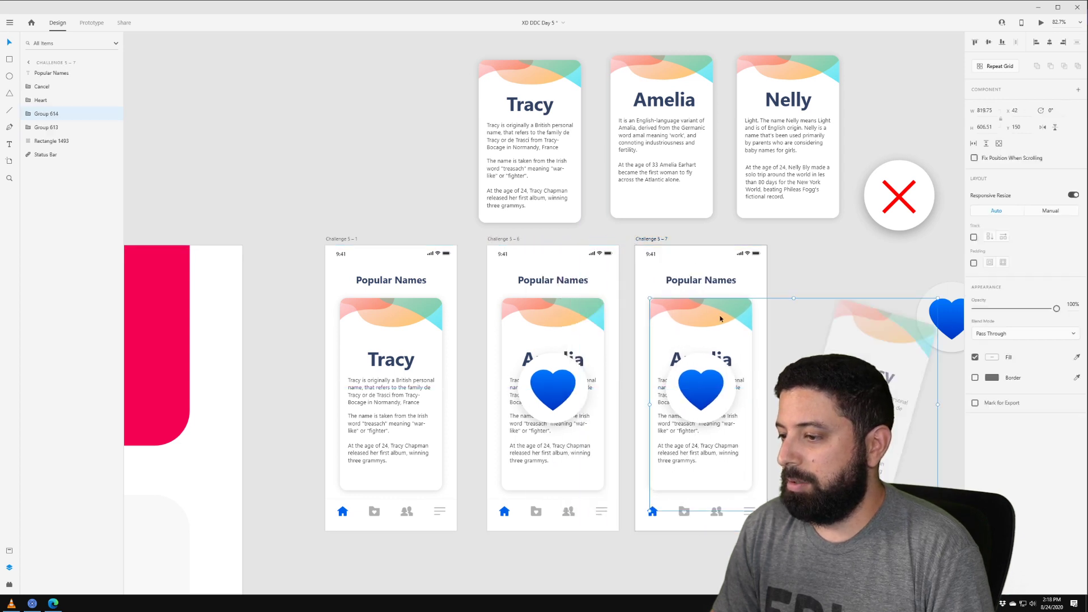
double_click(853, 327)
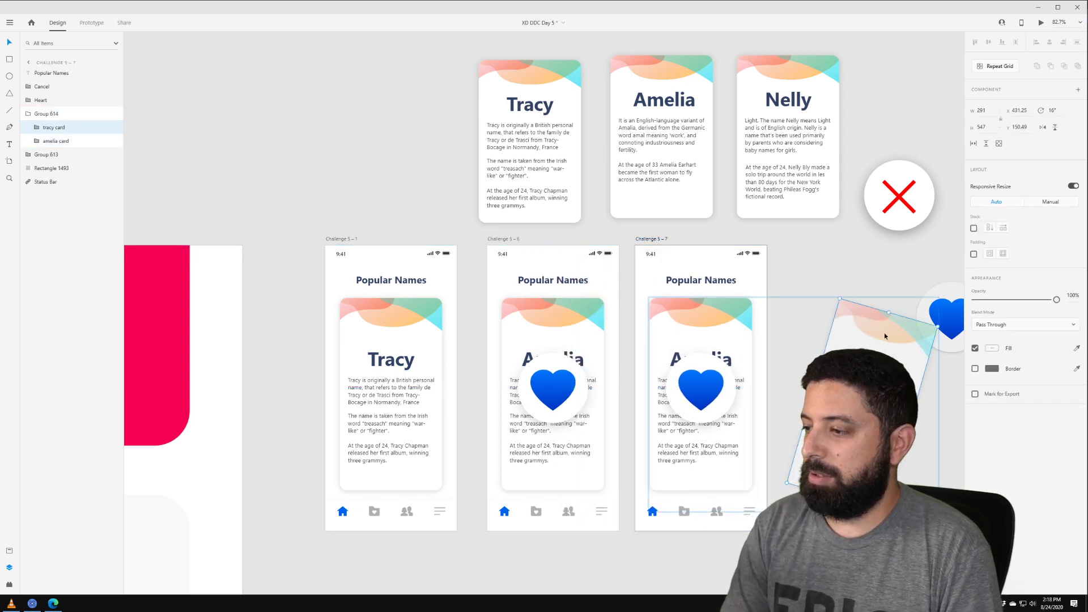
key(Delete)
- Set the Heart group's opacity on Challenge 5 – 7 to 0%
click(697, 385)
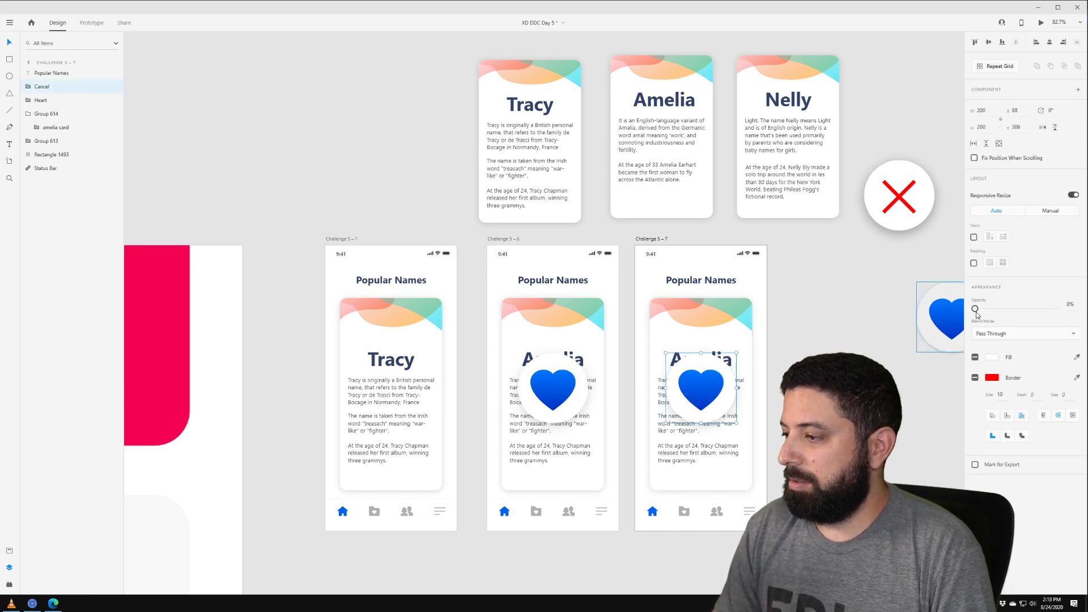
click(737, 377)
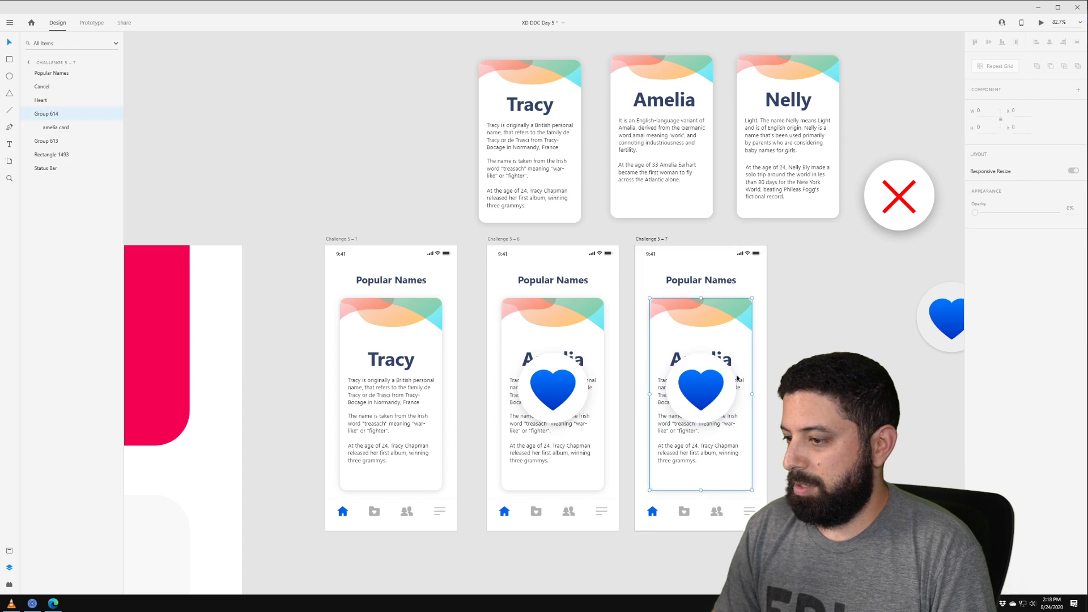
click(698, 380)
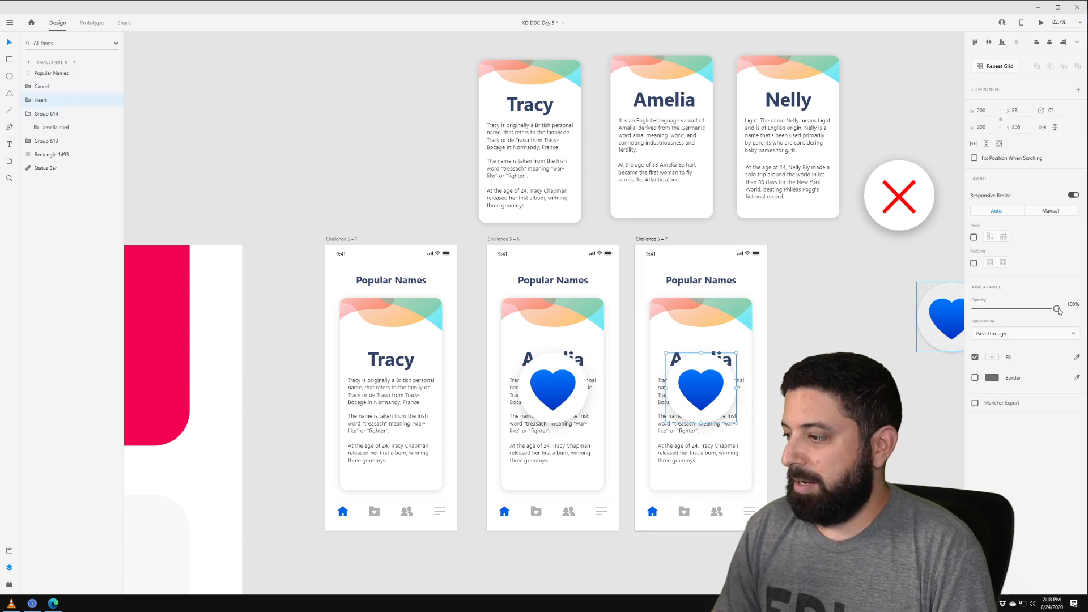
drag(1057, 309, 814, 291)
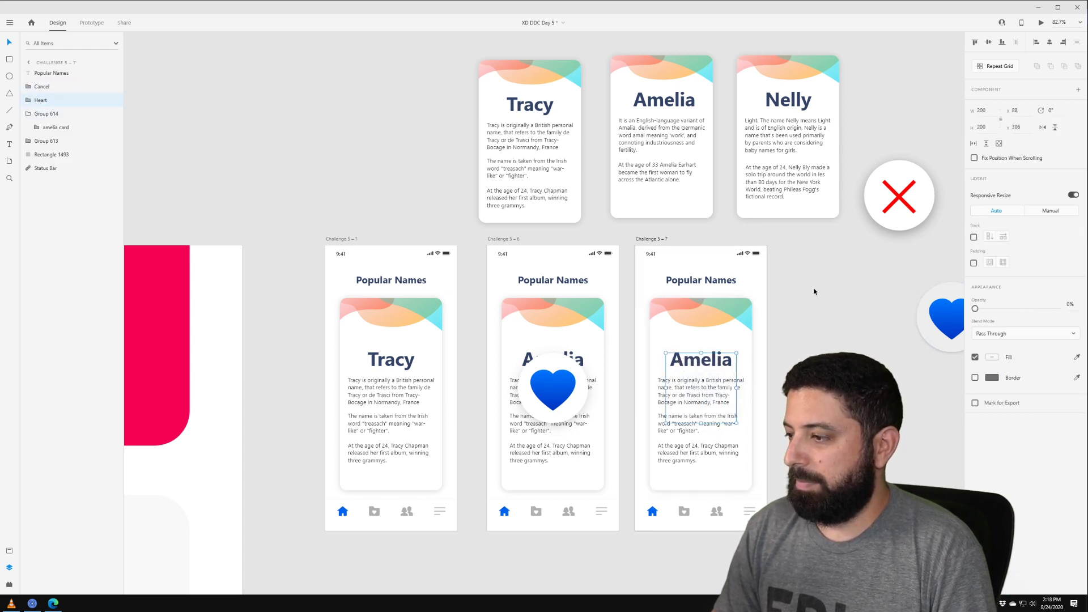
- Move the pasteboard Heart and Cancel groups up beside the Nelly card, clearing the space next to Challenge 5 – 7
click(814, 292)
scroll(814, 292, right, 8)
click(705, 313)
drag(704, 313, 753, 177)
drag(657, 261, 661, 138)
click(634, 261)
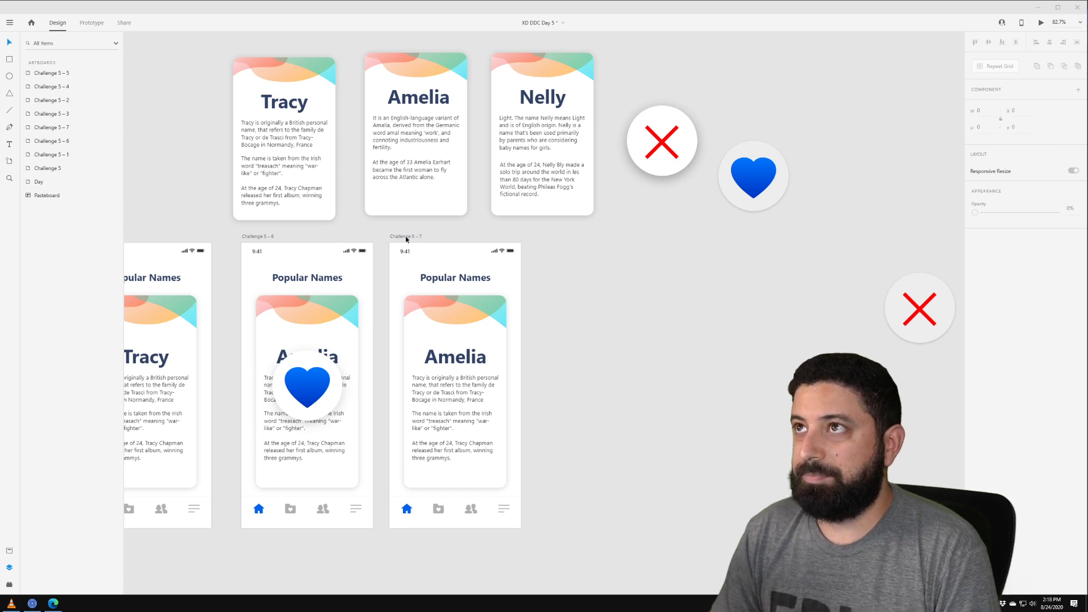
drag(406, 237, 556, 233)
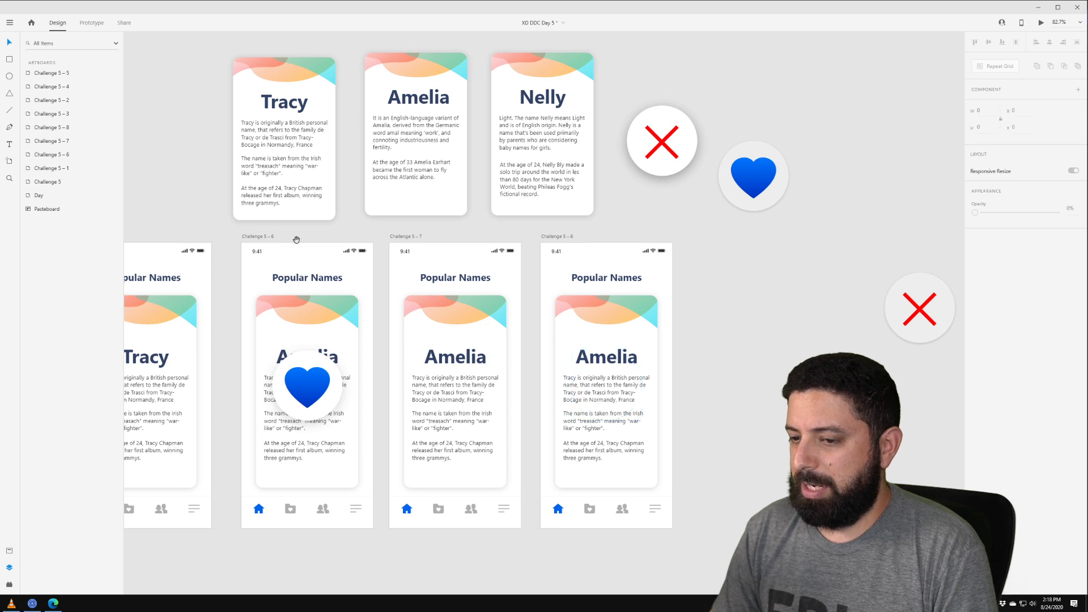
scroll(296, 241, left, 5)
double_click(537, 112)
key(ctrl+z)
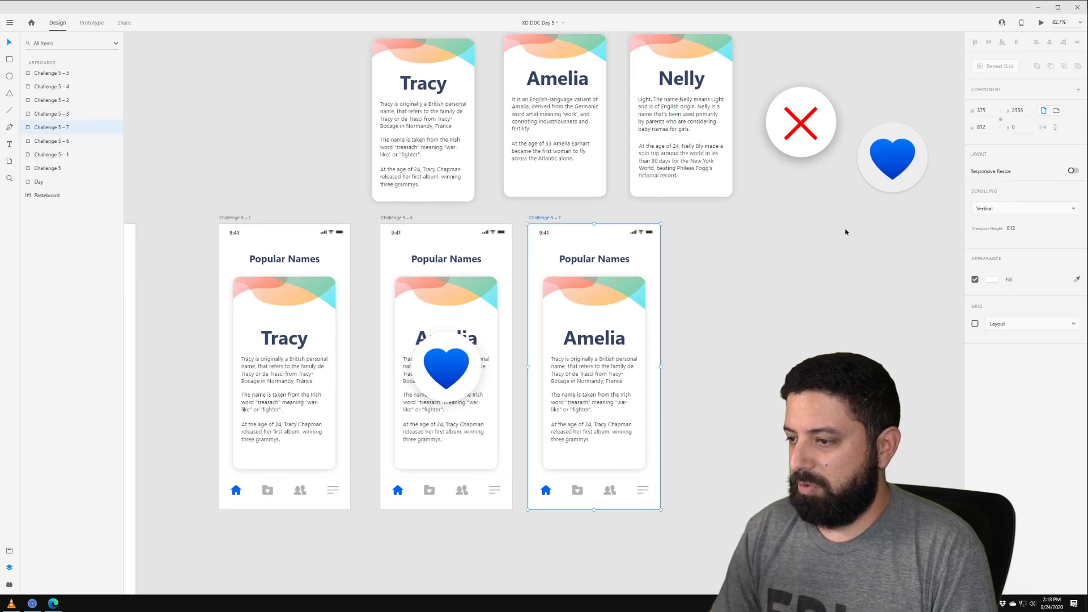
- Replace the first paragraph of the amelia card on Challenge 5 – 6 with the first paragraph of the pasteboard Amelia card
double_click(549, 110)
double_click(548, 110)
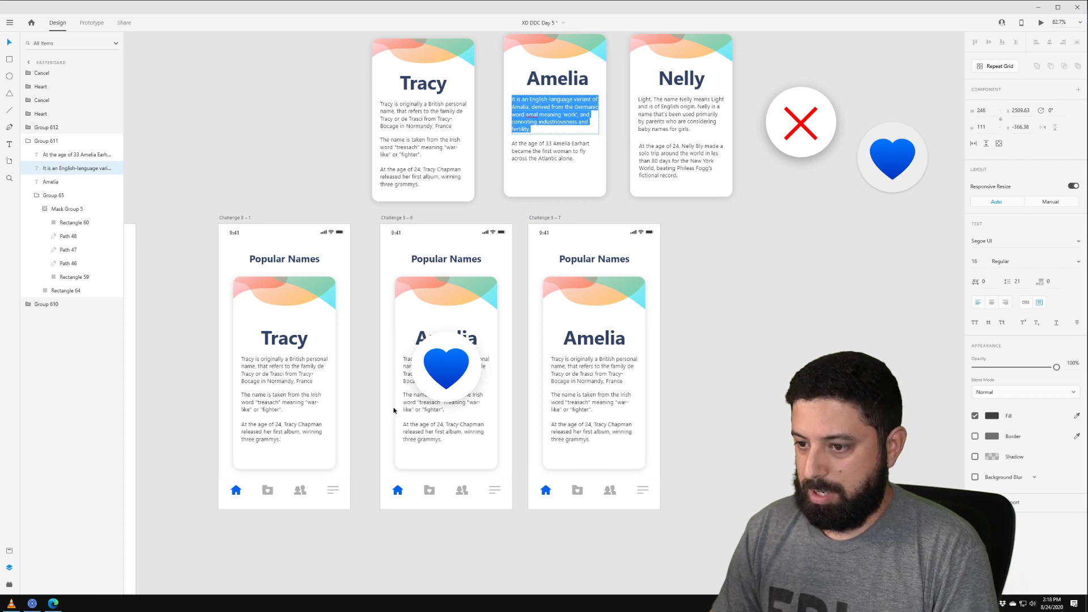
key(ctrl+c)
key(Escape)
double_click(409, 385)
double_click(409, 386)
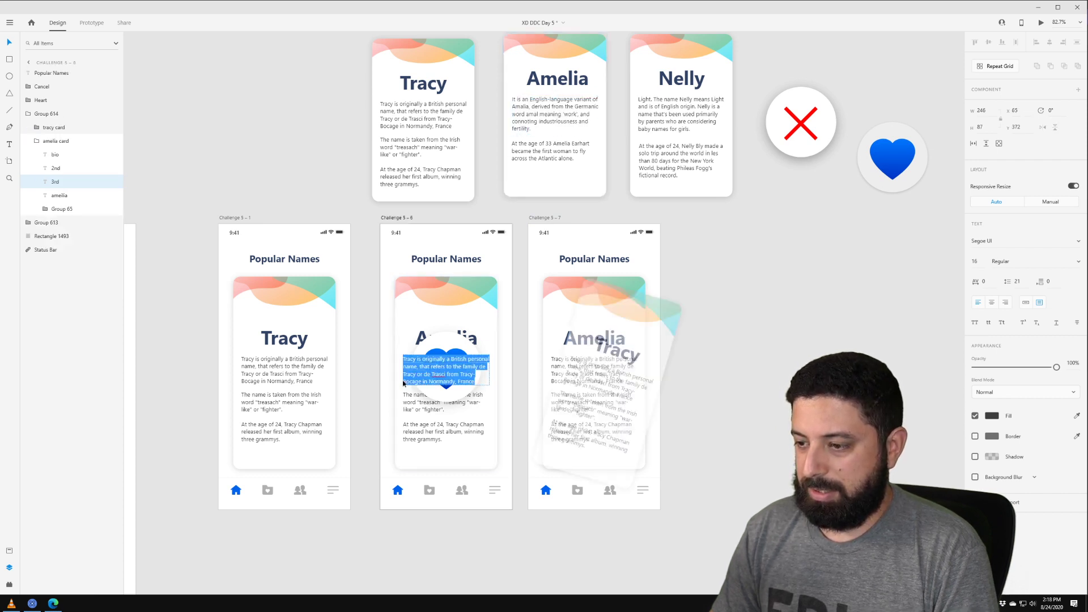
key(ctrl+v)
key(Escape)
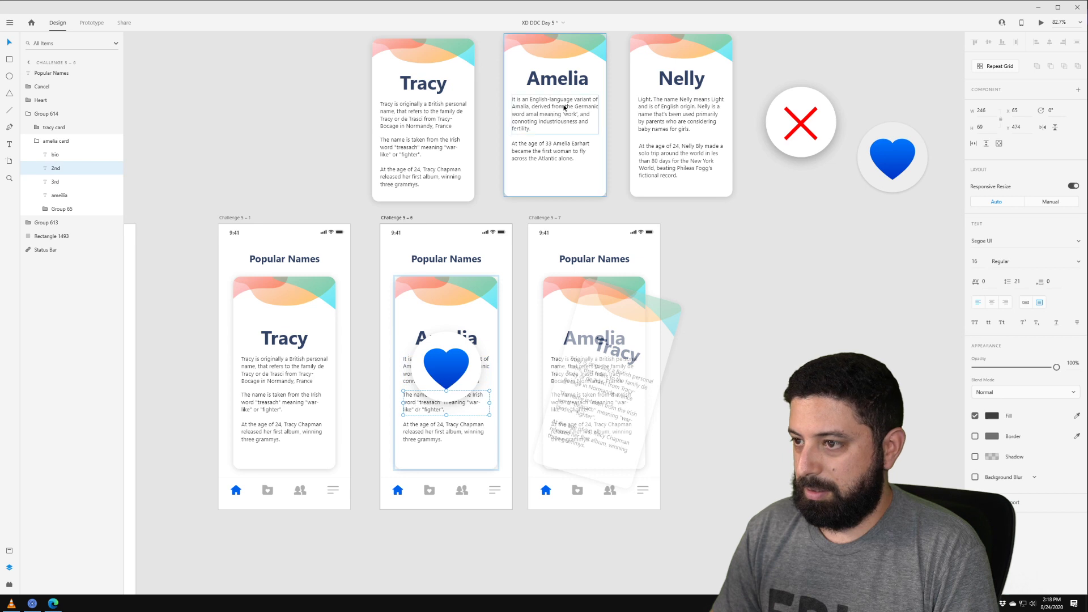
- Replace the amelia card's second paragraph on Challenge 5 – 6 with the pasteboard's Amelia Earhart text and delete its third paragraph
double_click(540, 154)
double_click(540, 156)
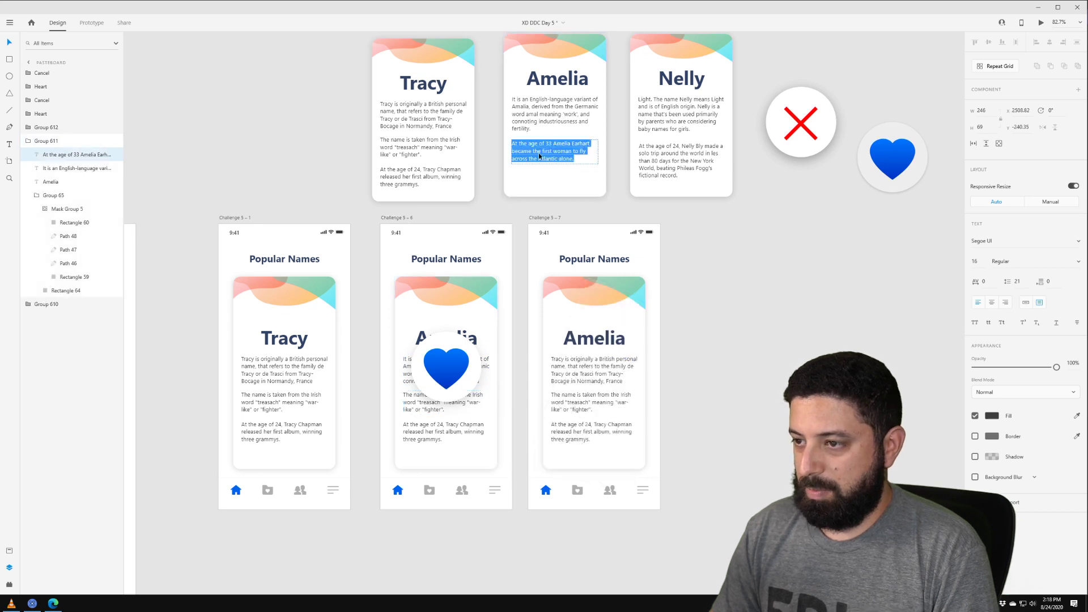
key(Escape)
double_click(425, 436)
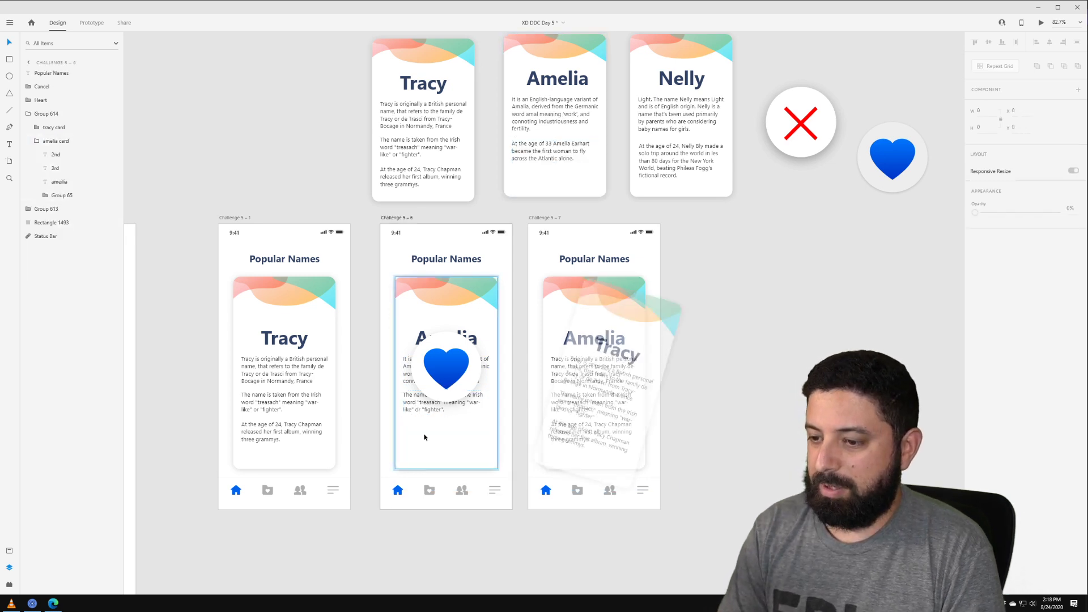
double_click(404, 412)
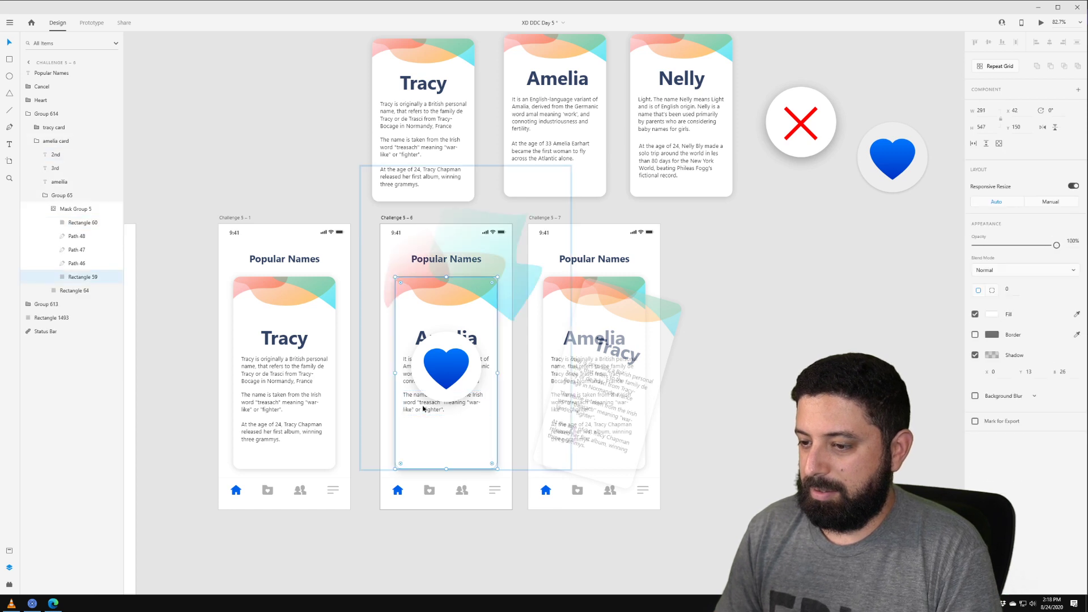
double_click(423, 408)
key(ctrl+a)
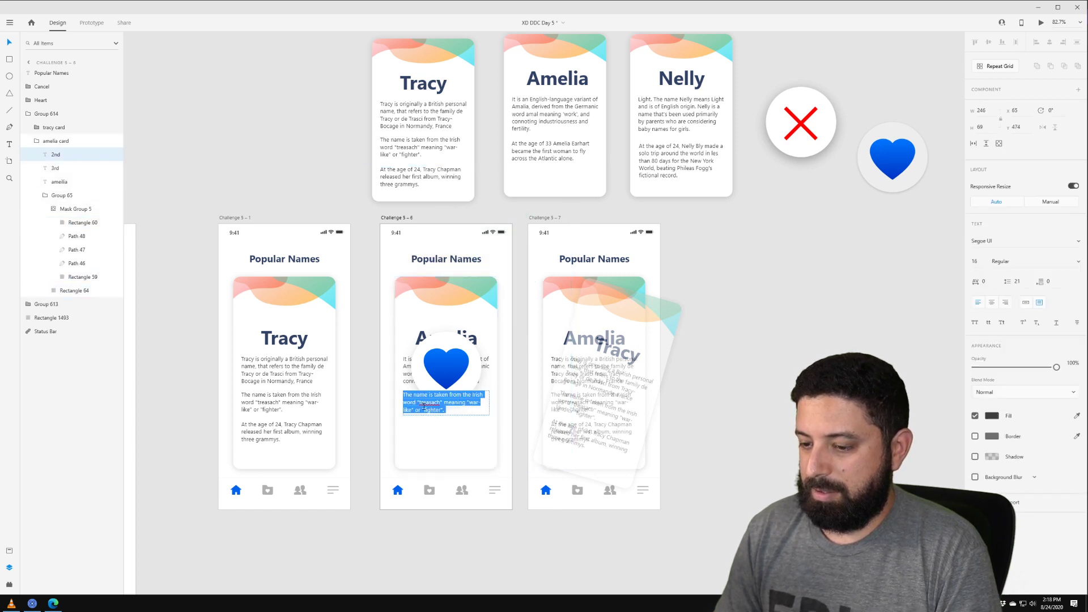
key(ctrl+v)
key(Escape)
click(853, 335)
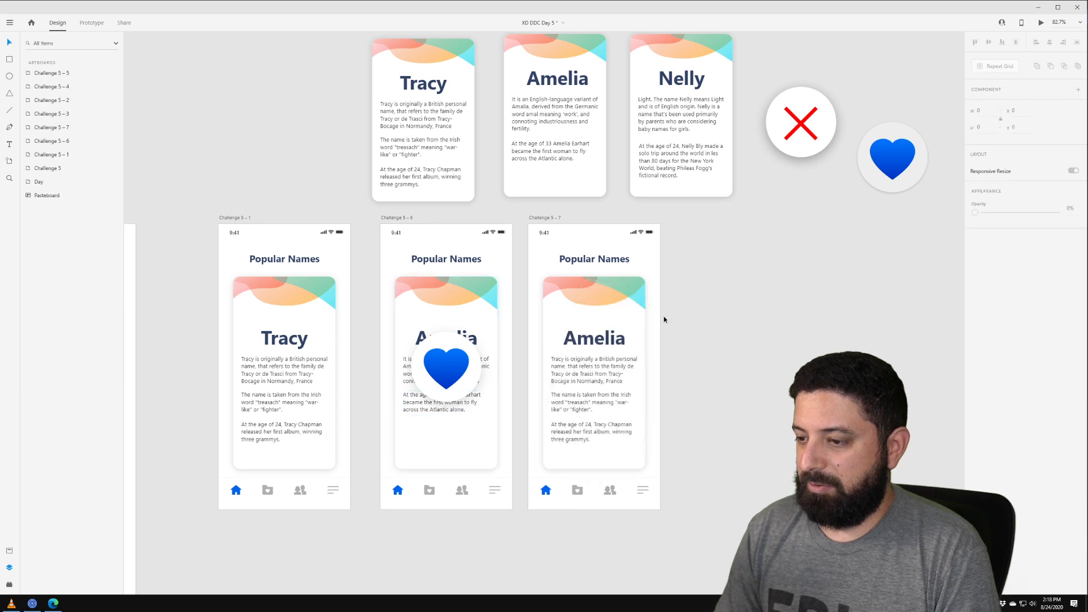
- Delete the Challenge 5 – 7 artboard and put a fresh duplicate of Challenge 5 – 6 in its place
click(552, 218)
key(Delete)
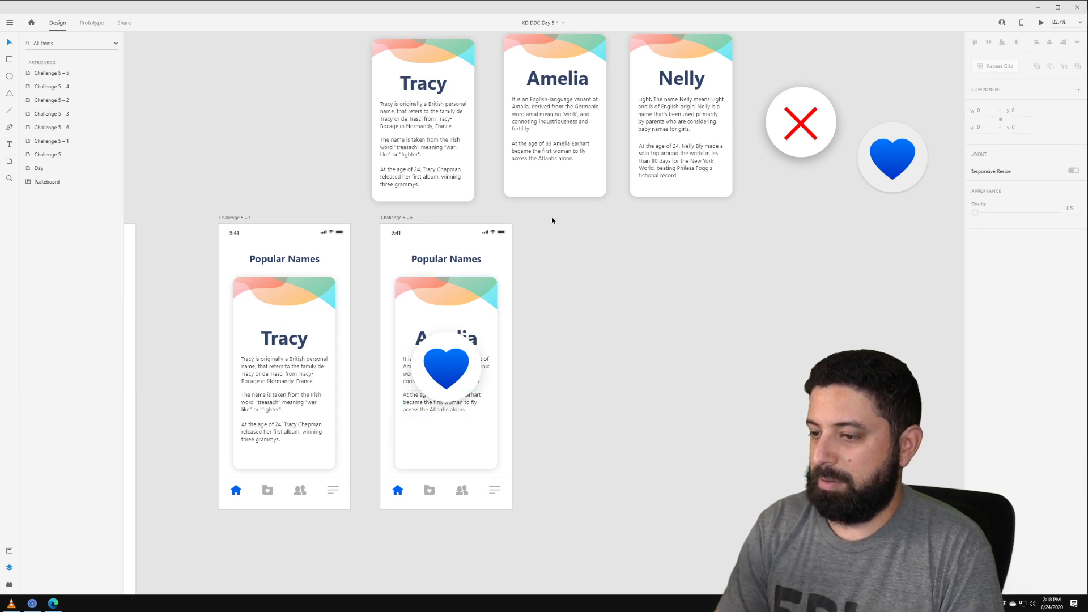
click(402, 218)
drag(385, 219, 531, 203)
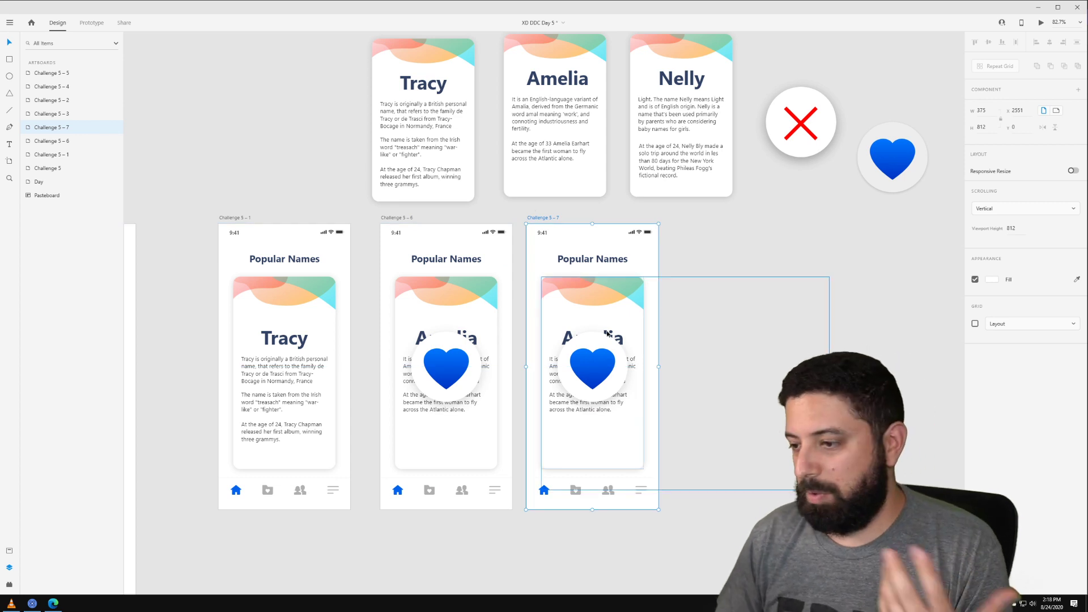
- Delete the rotated tracy card from Group 614 on the new Challenge 5 – 7 artboard
double_click(570, 321)
click(762, 346)
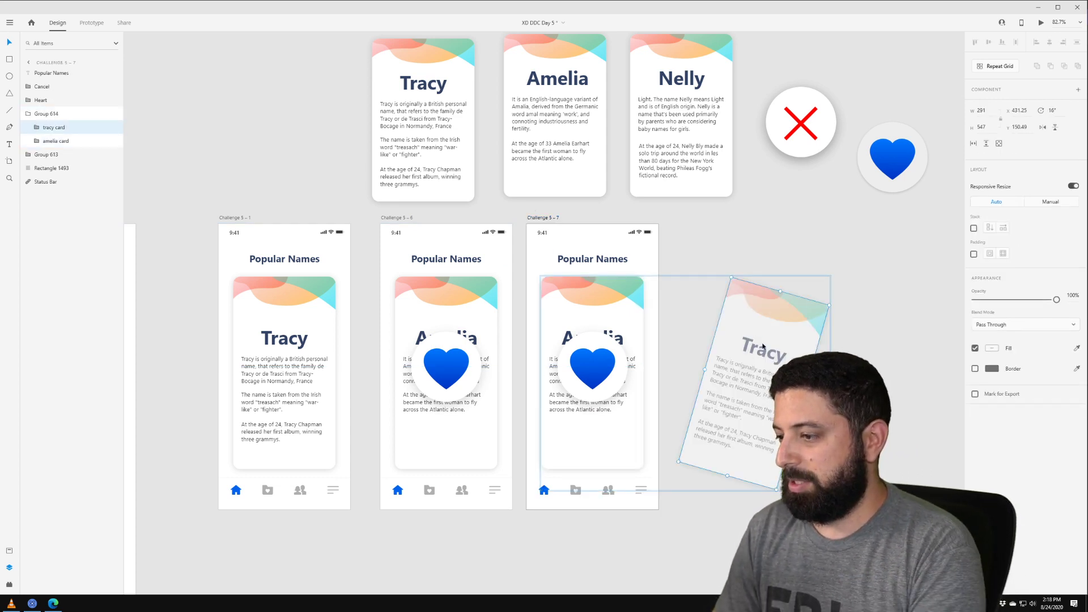
key(Delete)
- Set the Heart group's opacity to 0% on the new Challenge 5 – 7 artboard
click(604, 357)
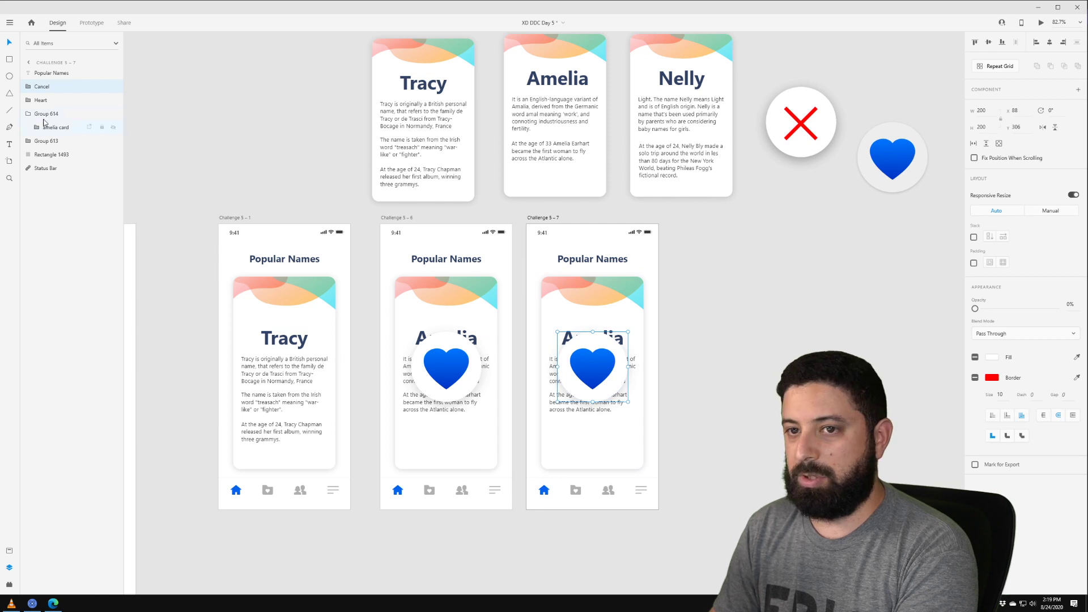
click(71, 103)
drag(1057, 308, 879, 308)
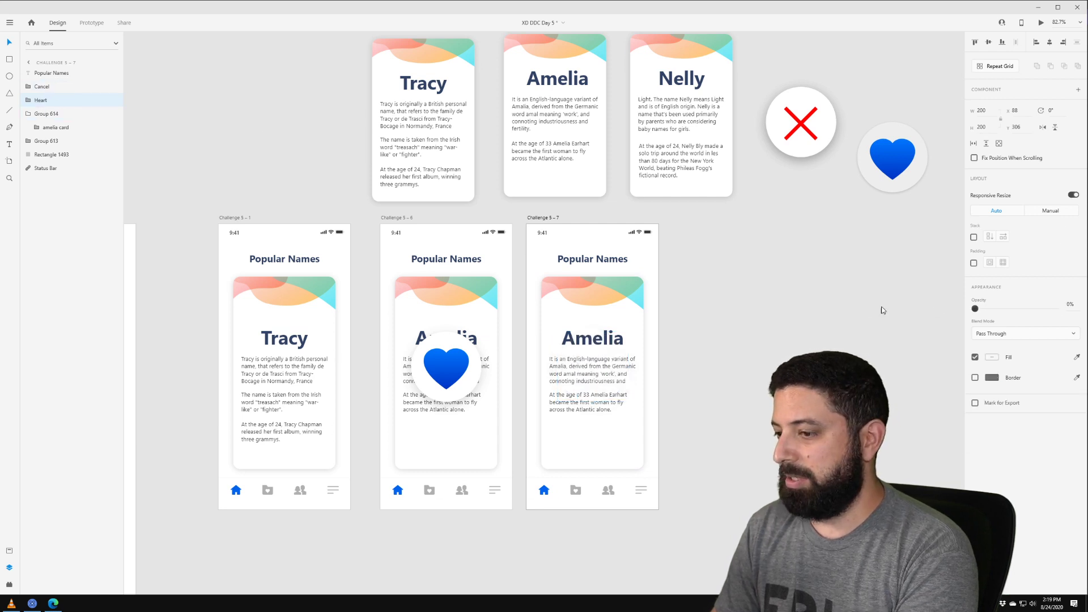
click(619, 239)
- Duplicate the Challenge 5 – 7 artboard to its right
click(537, 218)
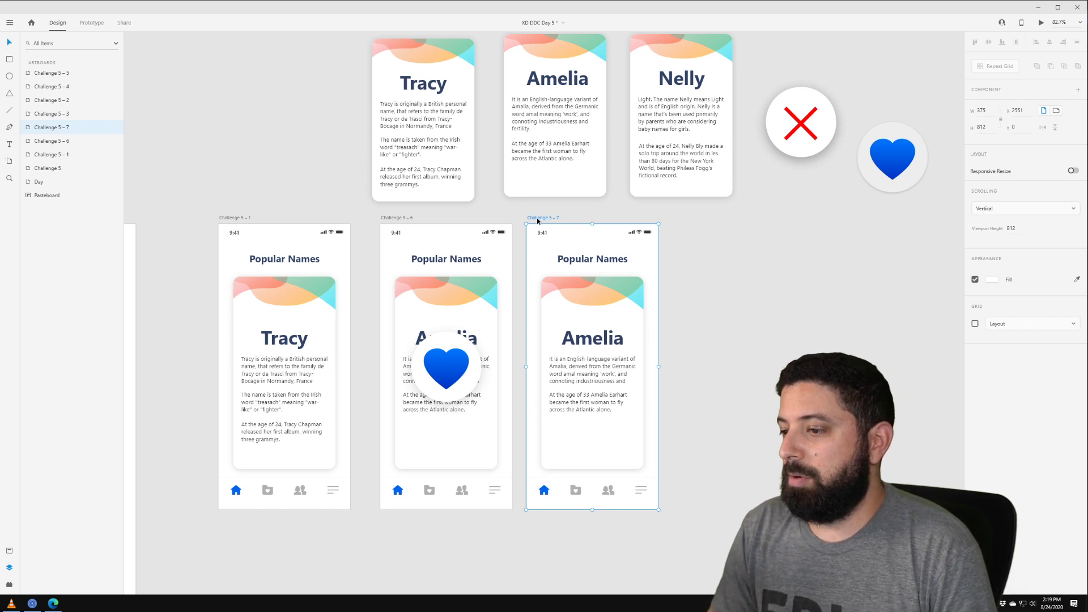
drag(537, 220, 698, 217)
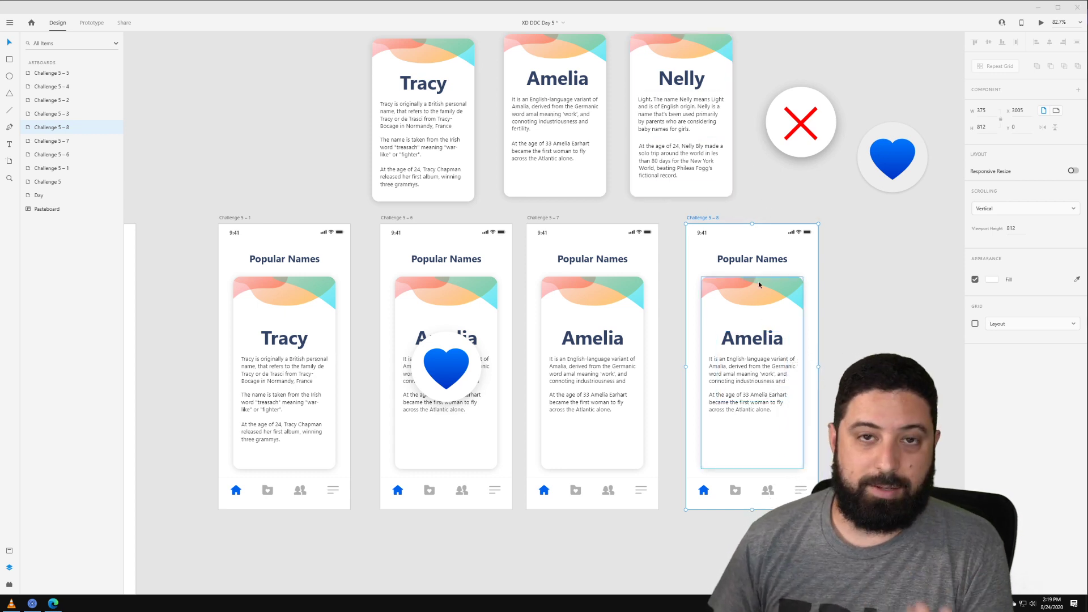
click(770, 340)
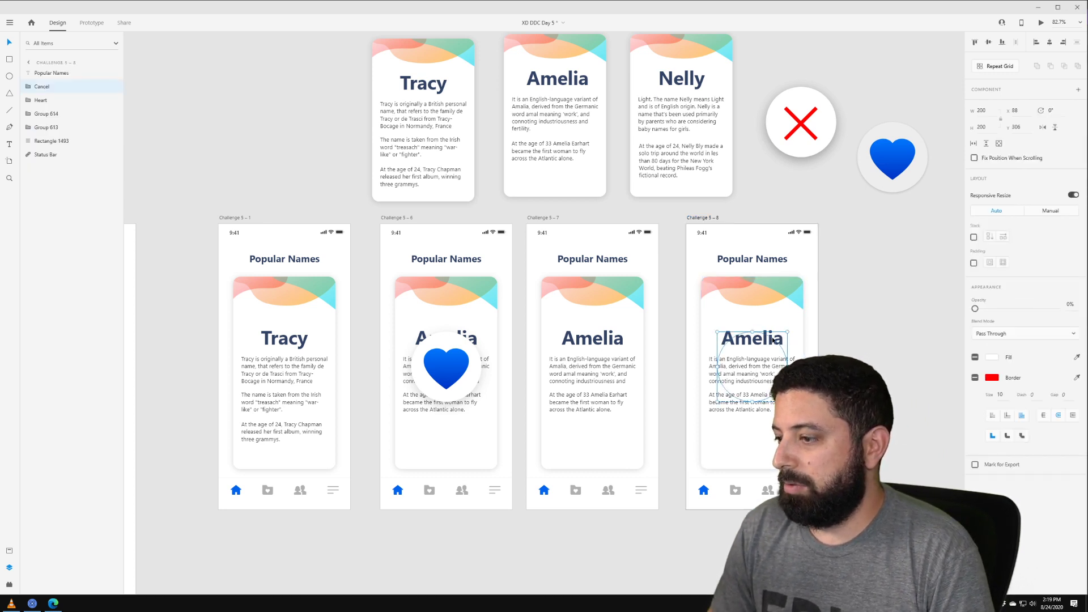
click(867, 242)
- Duplicate the amelia card inside Group 614 on Challenge 5 – 8 and rename the upper copy nelly card
click(771, 315)
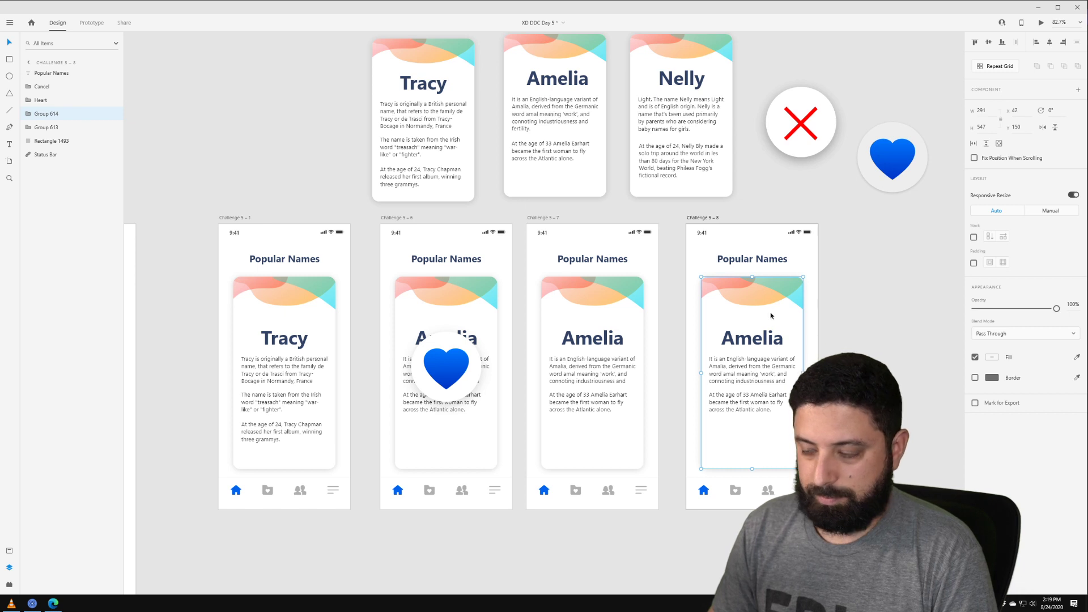
click(53, 114)
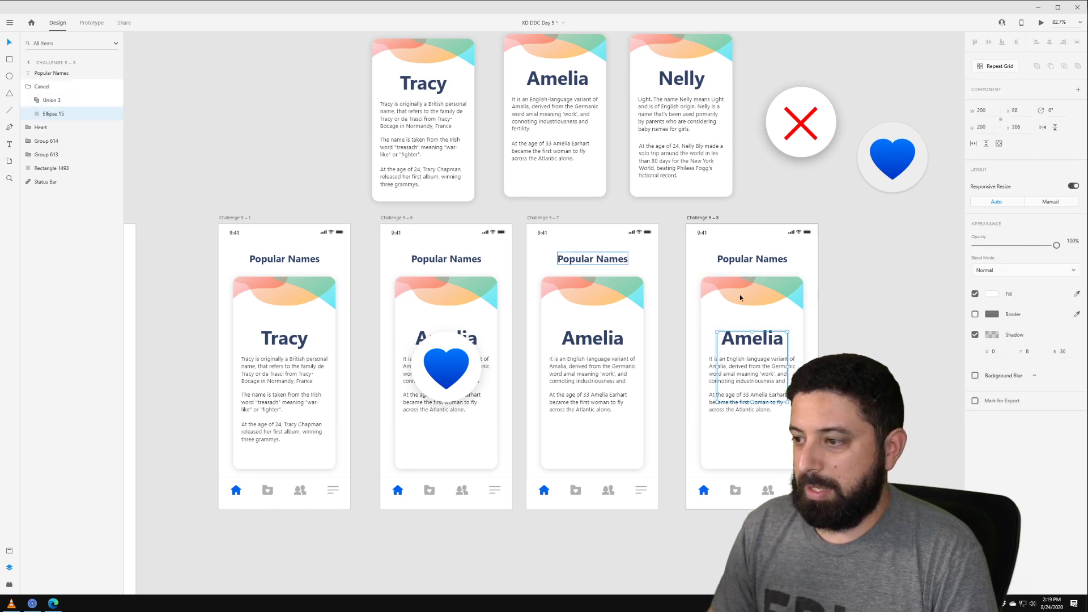
click(775, 301)
double_click(37, 142)
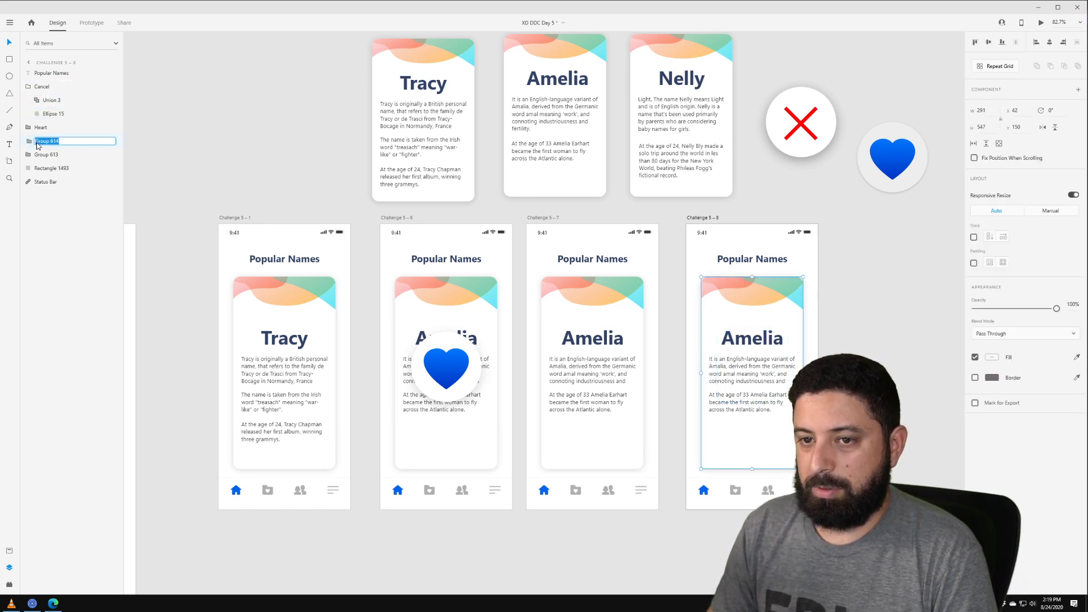
click(27, 141)
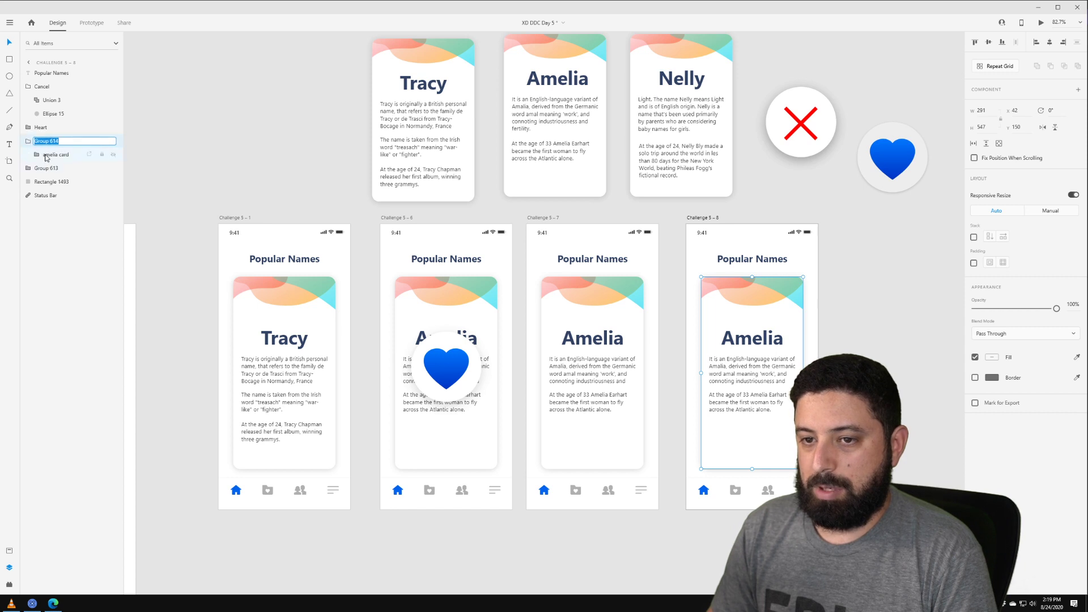
click(46, 155)
key(ctrl+d)
double_click(57, 155)
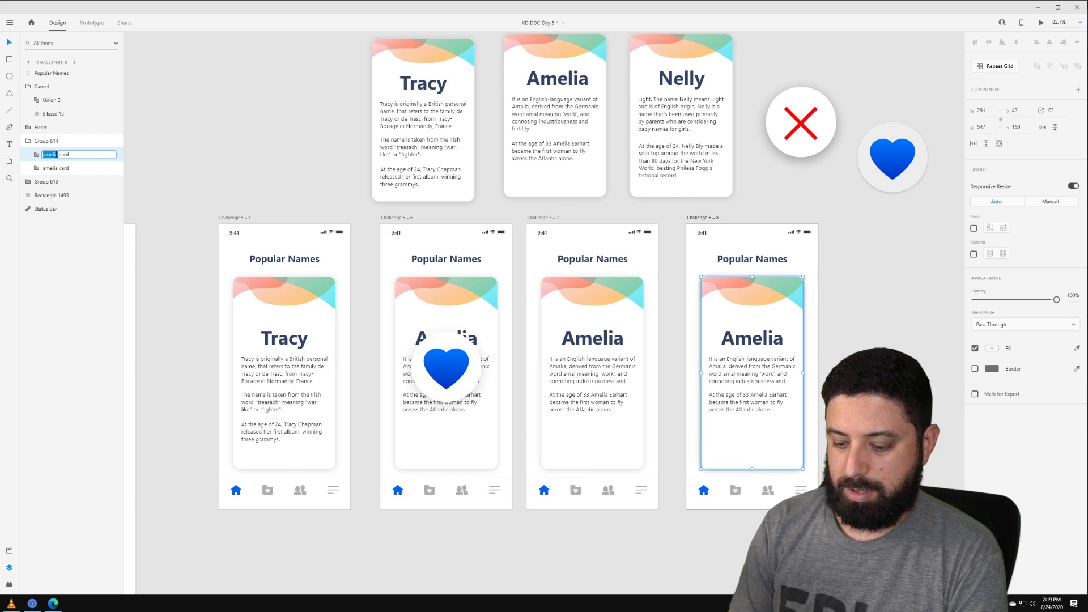
text(nelly)
key(Return)
- Rename the nelly card's 2nd text layer asdasd, and its 3rd and amelia text layers asdasdasdasd
double_click(56, 156)
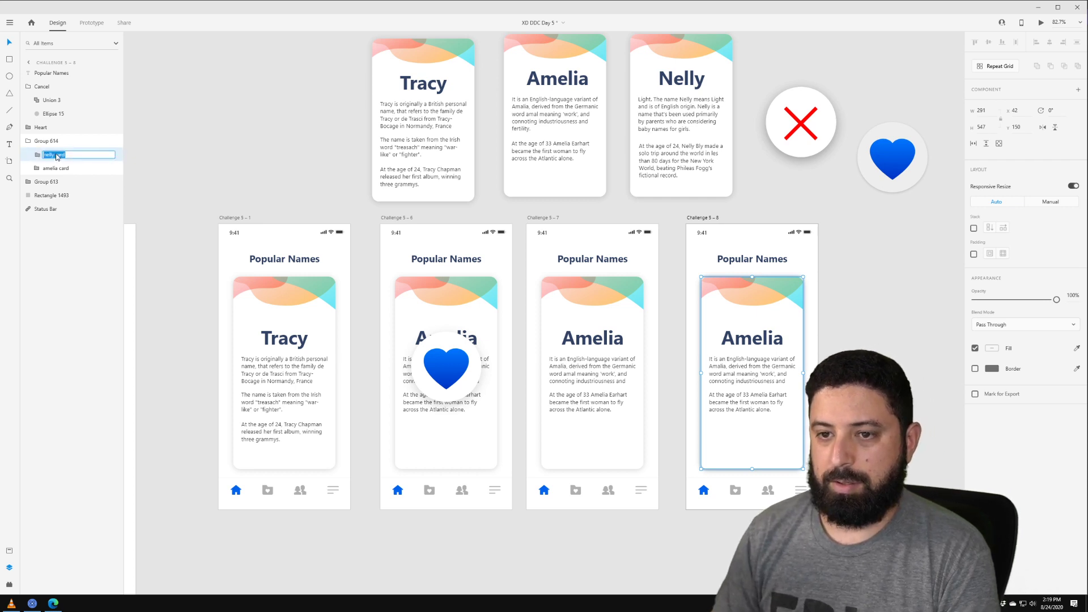
click(37, 155)
click(55, 168)
double_click(55, 168)
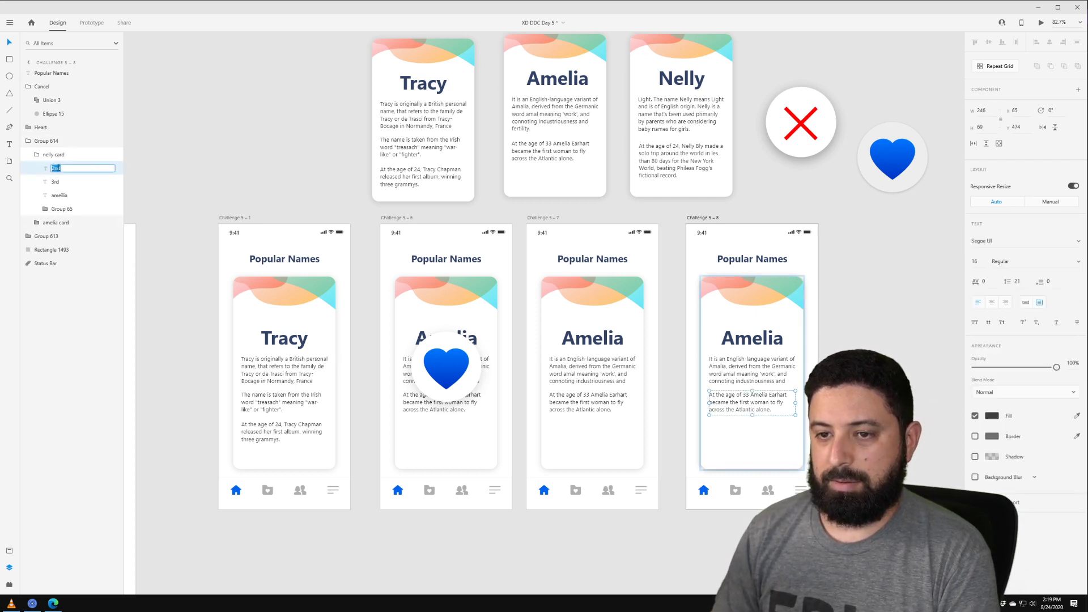
text(asdasd)
click(55, 182)
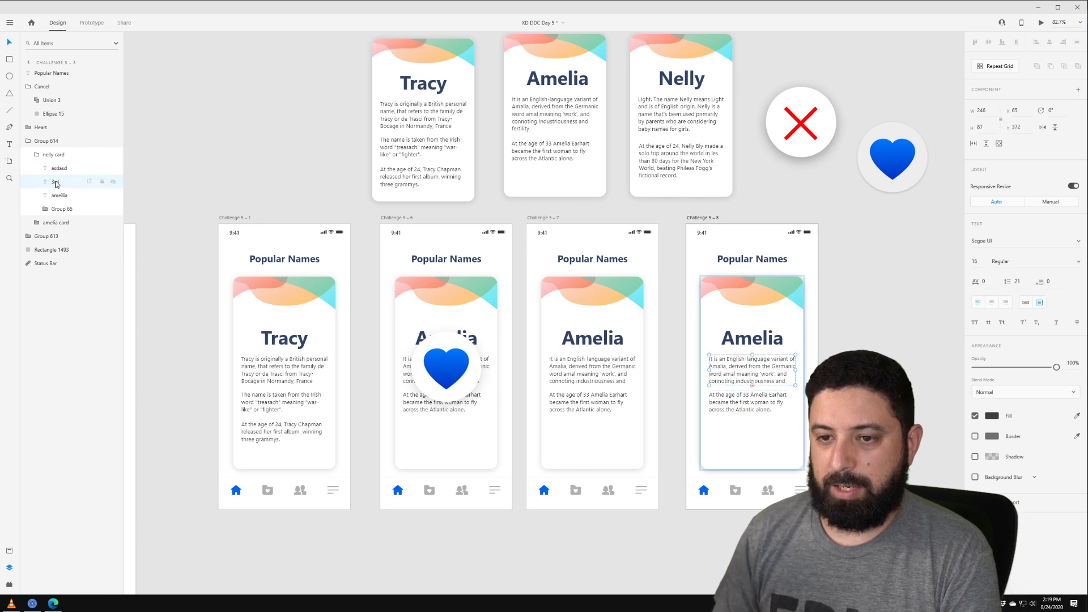
double_click(54, 182)
text(asdasd)
double_click(61, 195)
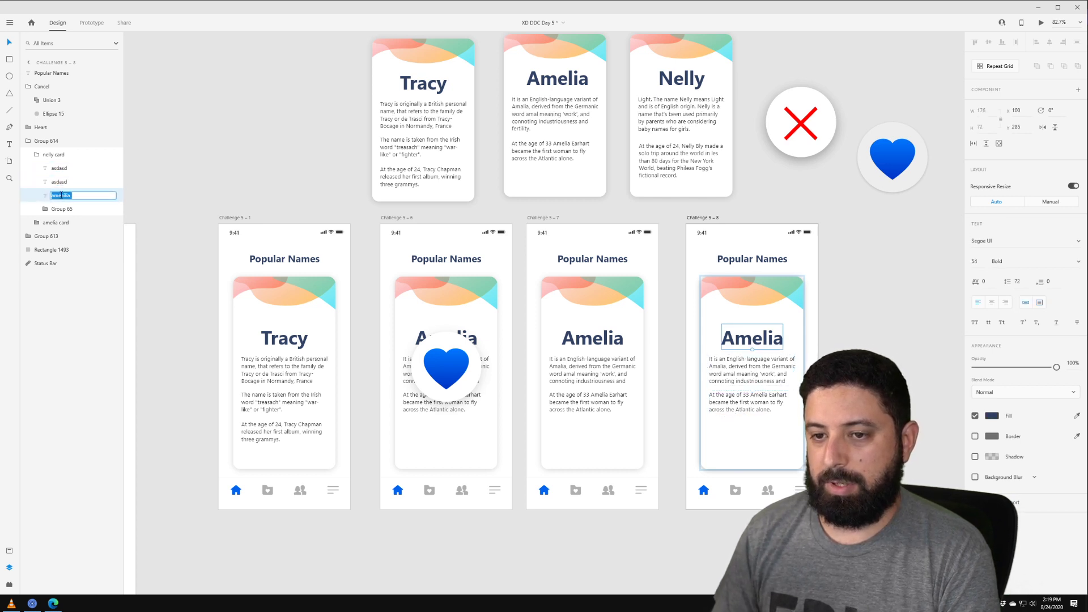
text(asdasdasdasd)
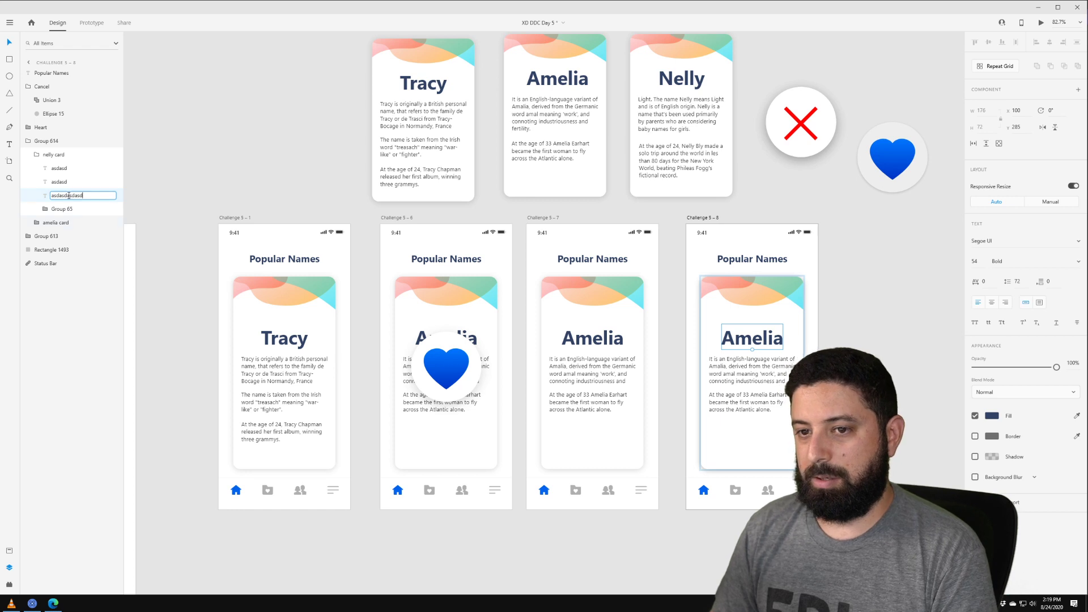
double_click(65, 183)
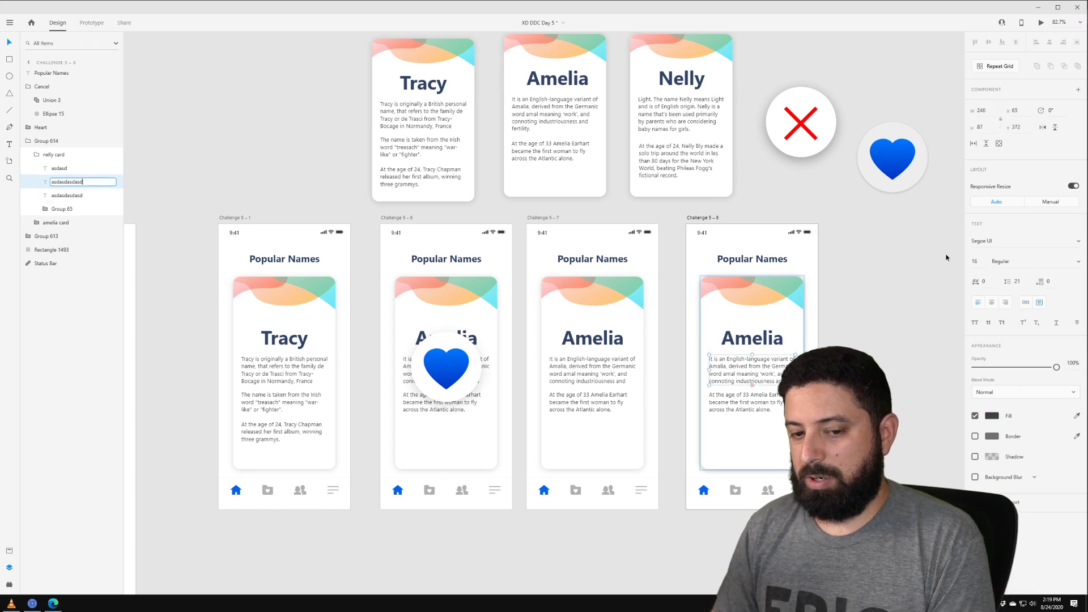
click(922, 254)
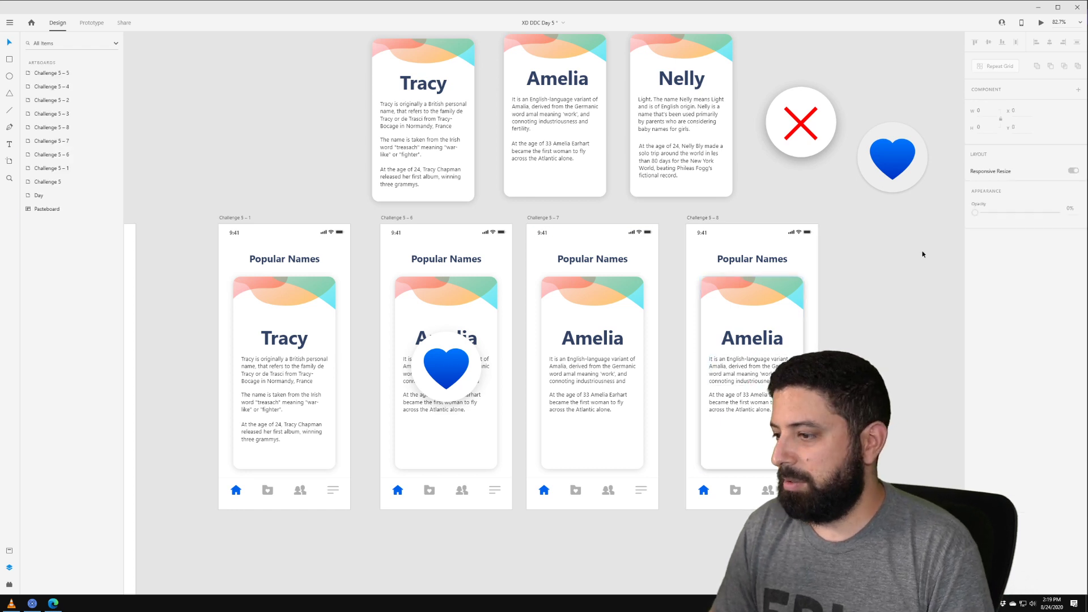
- Lock the Cancel and Heart groups on Challenge 5 – 8
click(765, 339)
key(ctrl+8)
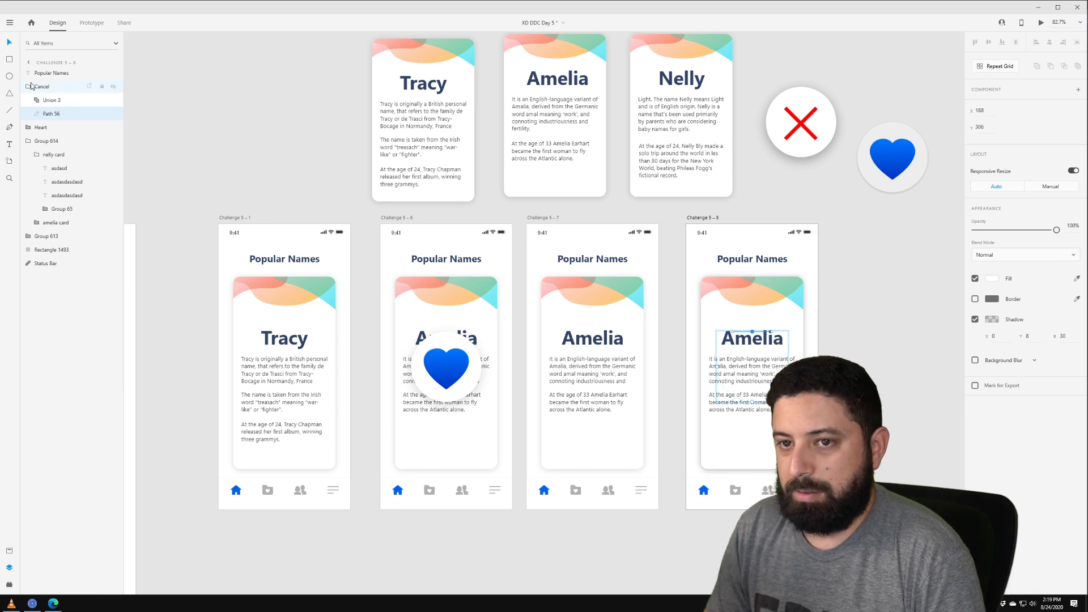
click(49, 88)
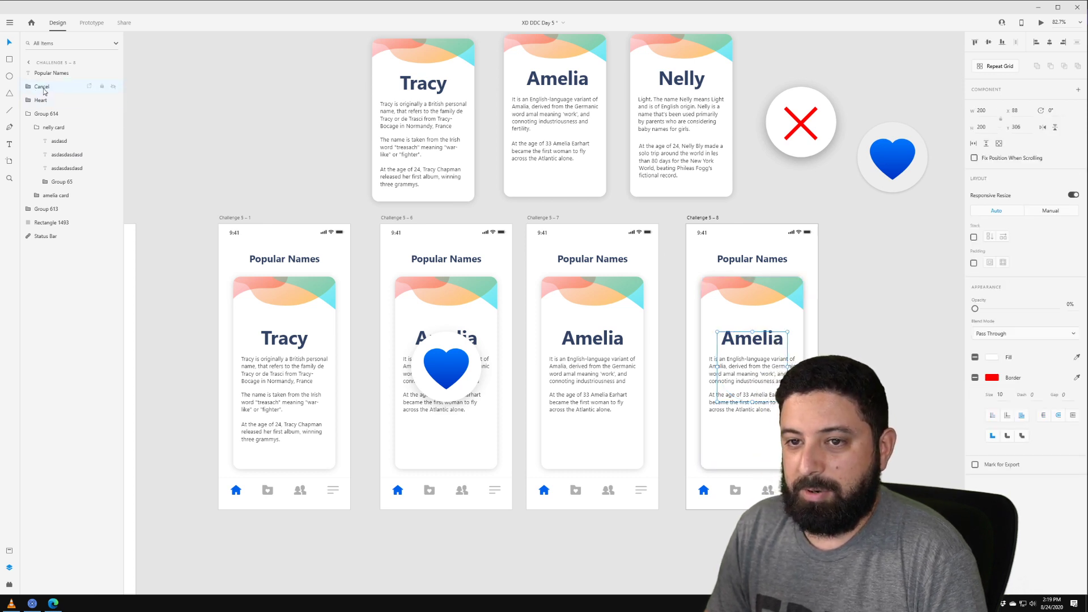
click(102, 86)
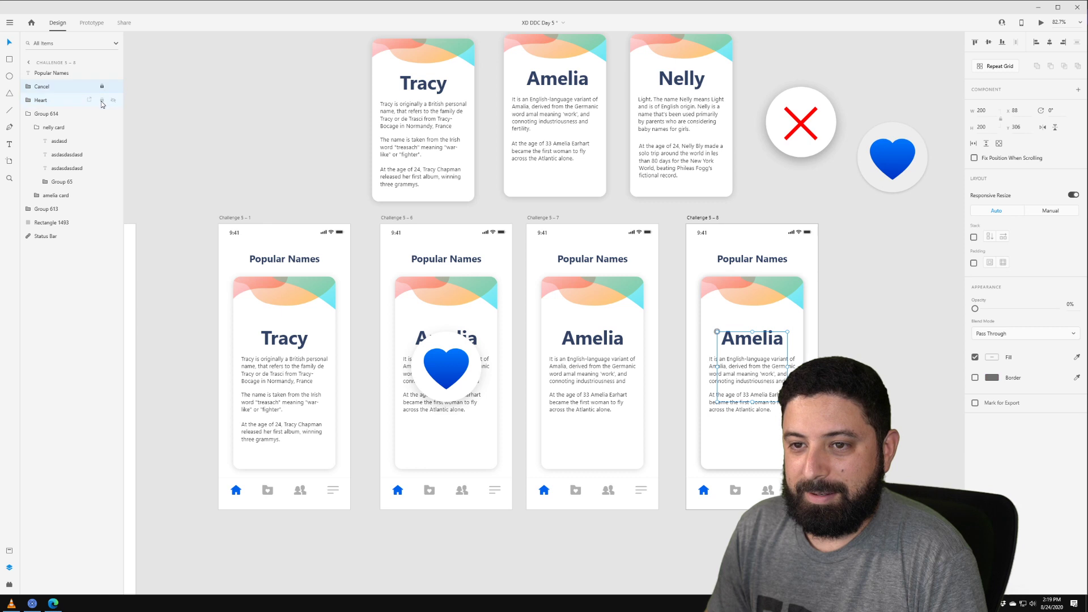
click(102, 100)
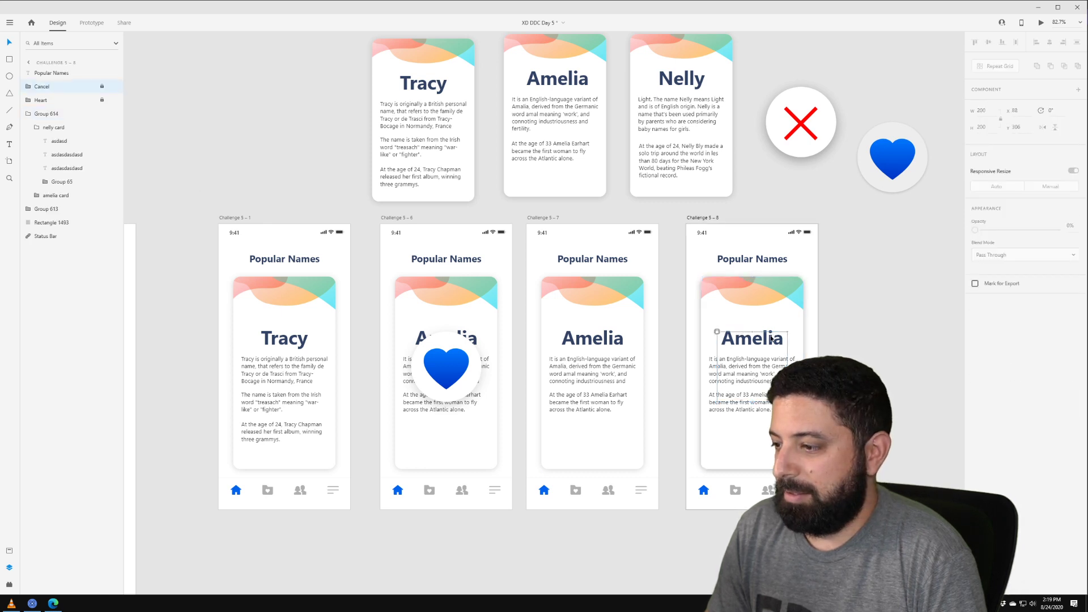
- Unlock the Cancel and Heart groups on Challenge 5 – 8 and send them below Status Bar in the layer order
click(102, 86)
click(102, 101)
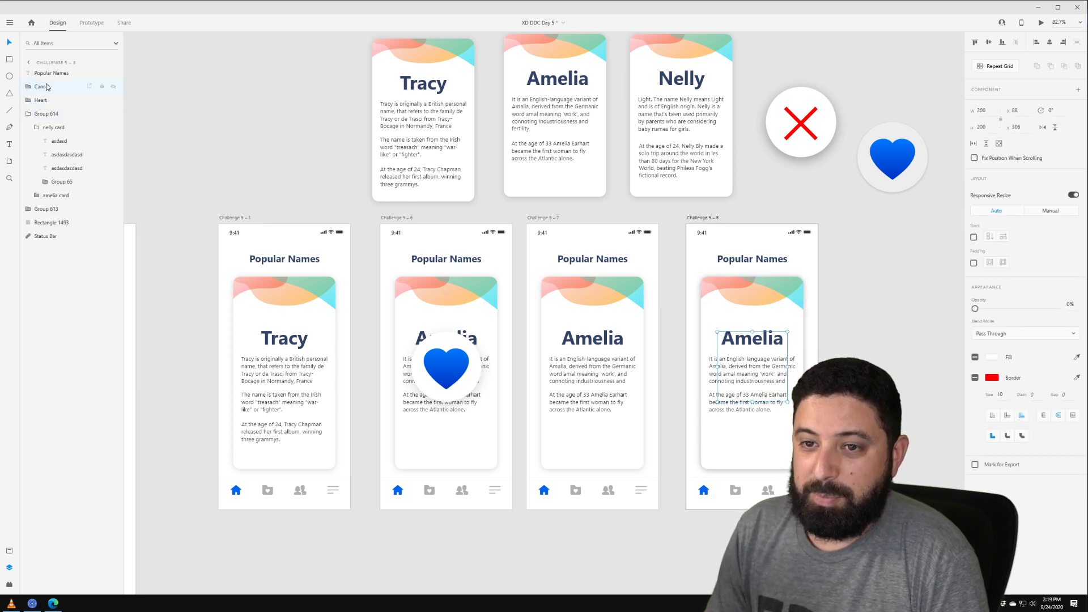
drag(41, 101, 40, 242)
click(668, 318)
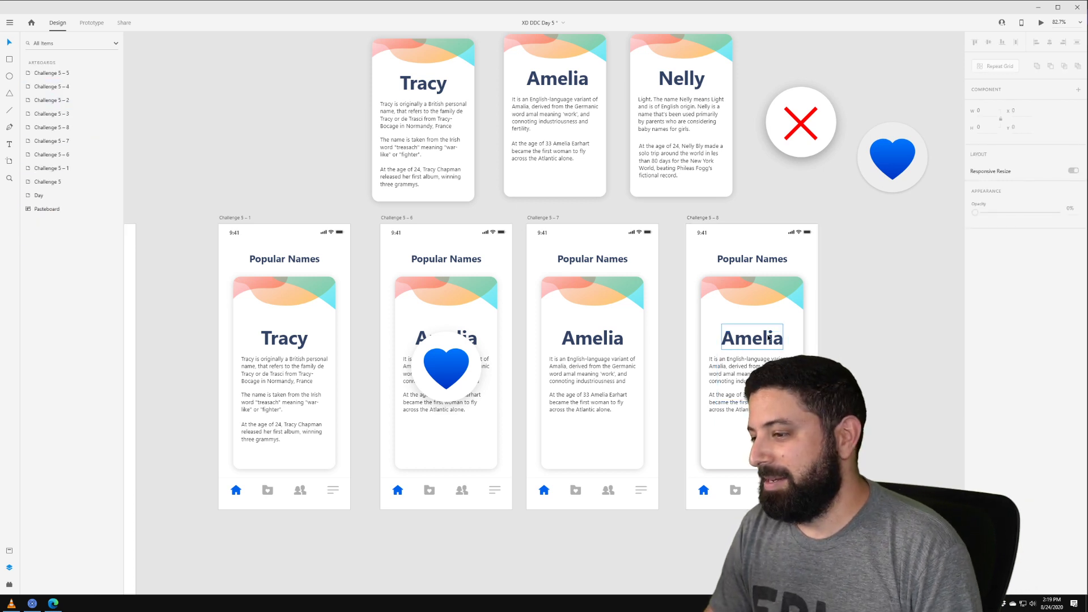
- Change the card title on Challenge 5 – 8 to Nelly
double_click(769, 338)
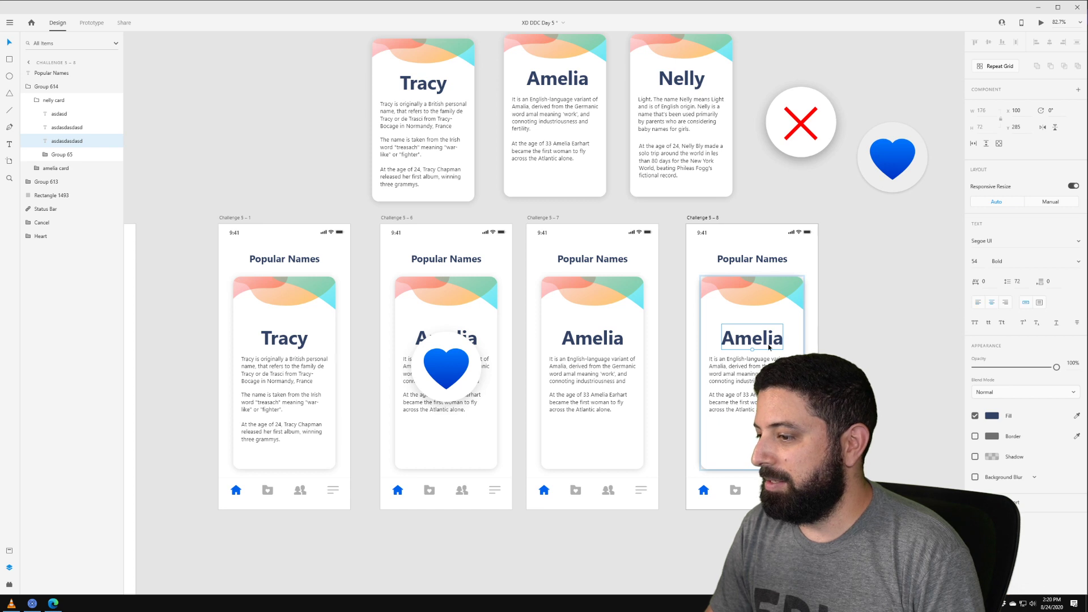
double_click(768, 347)
text(Nelly)
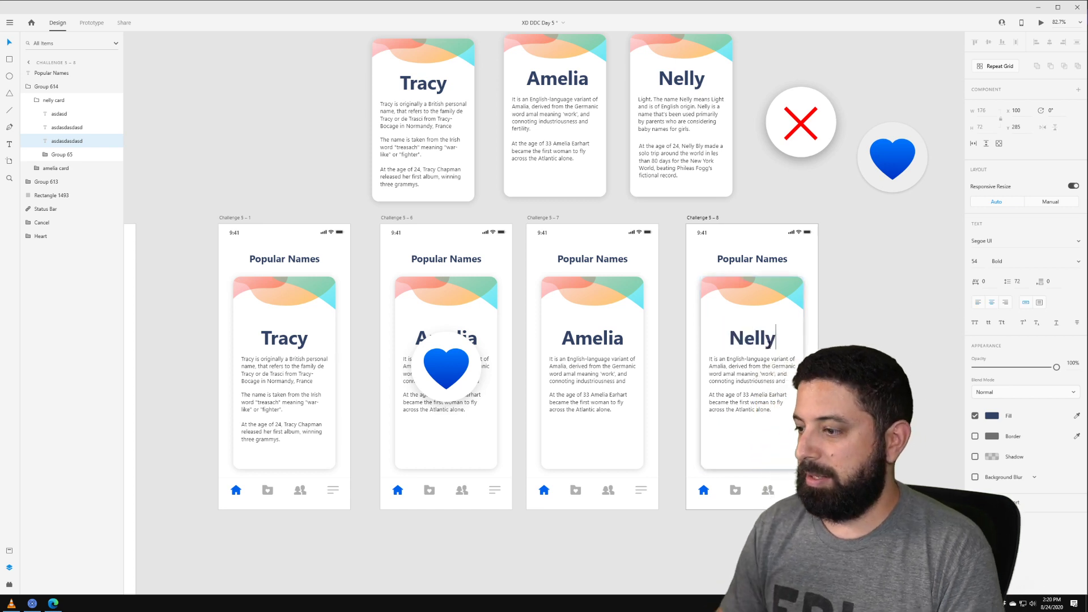
- Replace the first paragraph of the nelly card on Challenge 5 – 8 with the name-meaning paragraph copied from the pasteboard Nelly card
click(667, 122)
double_click(667, 121)
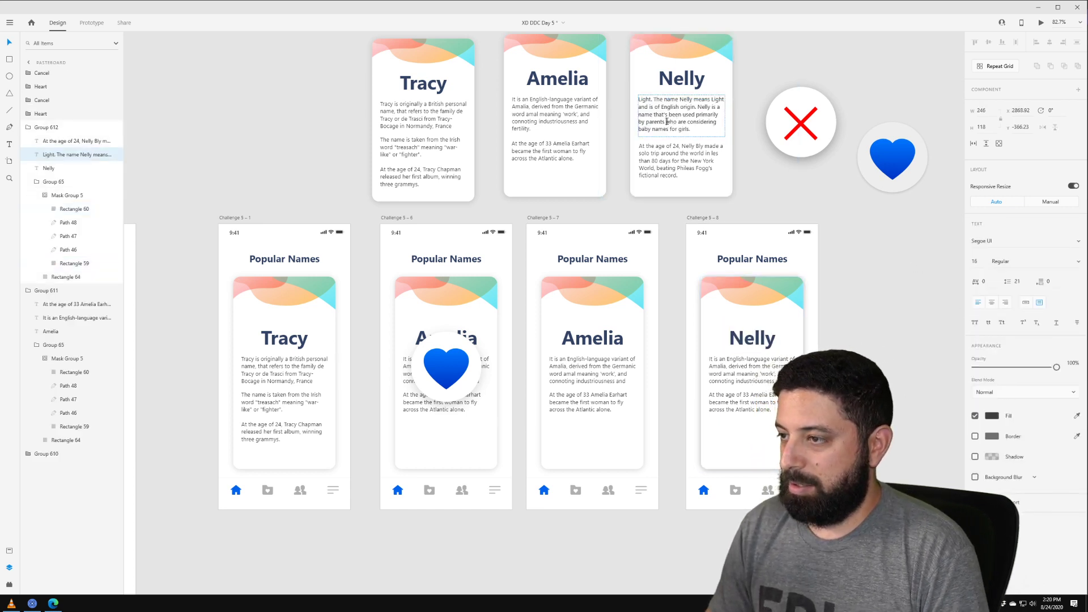
key(ctrl+a)
key(ctrl+c)
key(Escape)
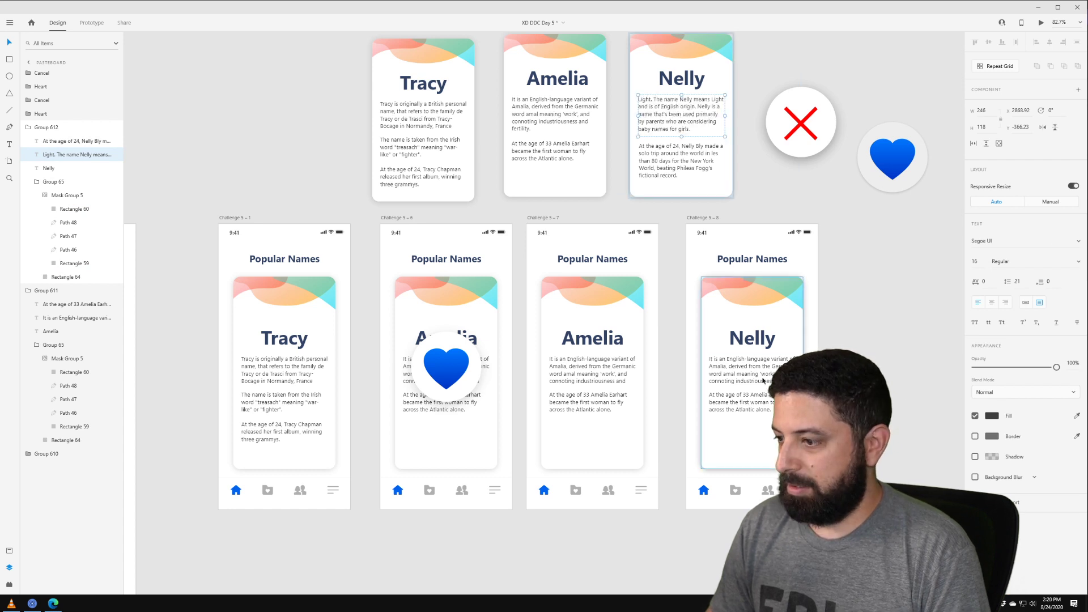
double_click(748, 383)
double_click(748, 382)
key(ctrl+a)
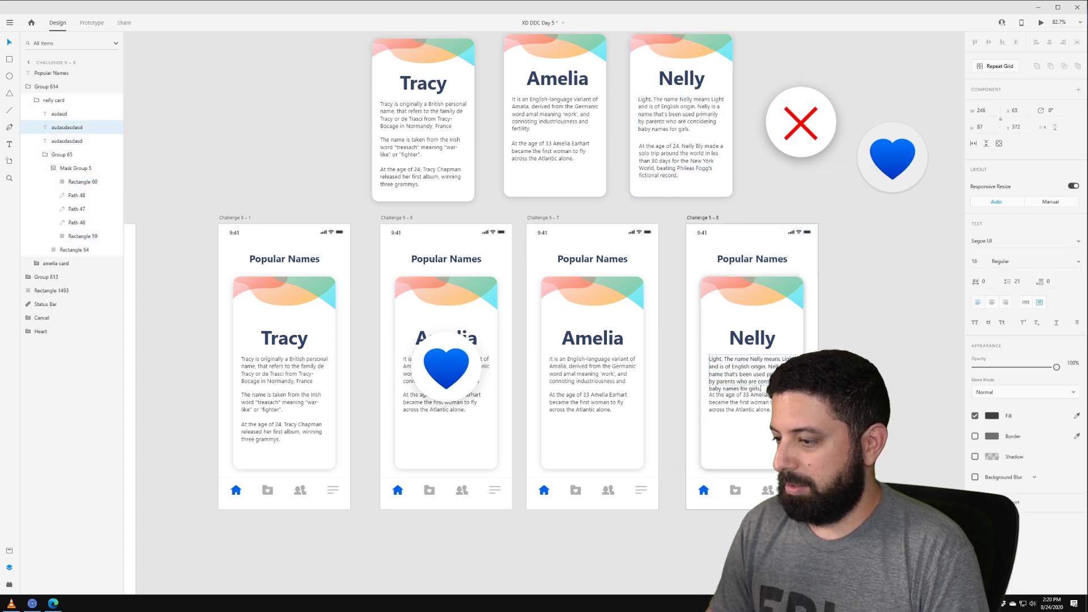
key(ctrl+v)
- Copy the Nelly Bly paragraph from the pasteboard Nelly card and delete the Amelia Earhart paragraph from the nelly card on Challenge 5 – 8
double_click(660, 162)
double_click(660, 162)
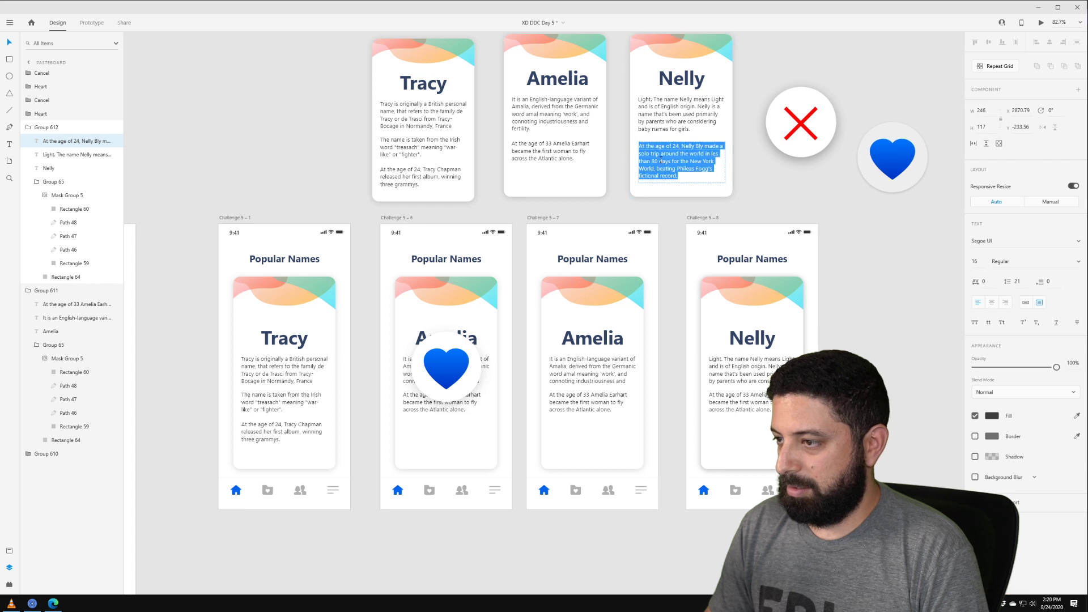
key(Escape)
double_click(745, 410)
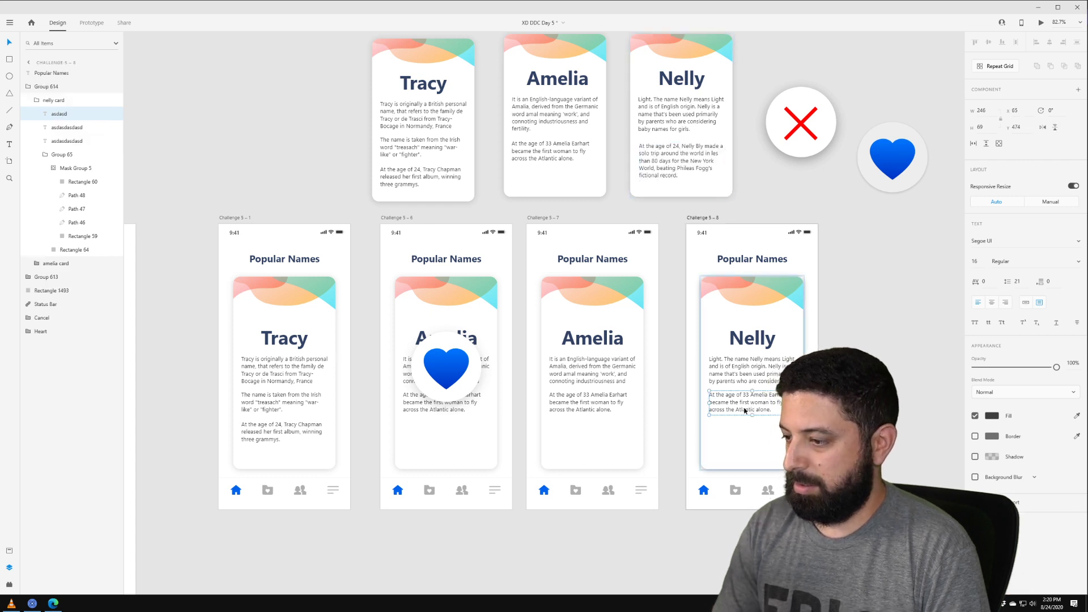
key(Delete)
- Paste the Nelly Bly paragraph below the name-meaning text and extend the text box to a height of about 231
double_click(753, 364)
click(759, 388)
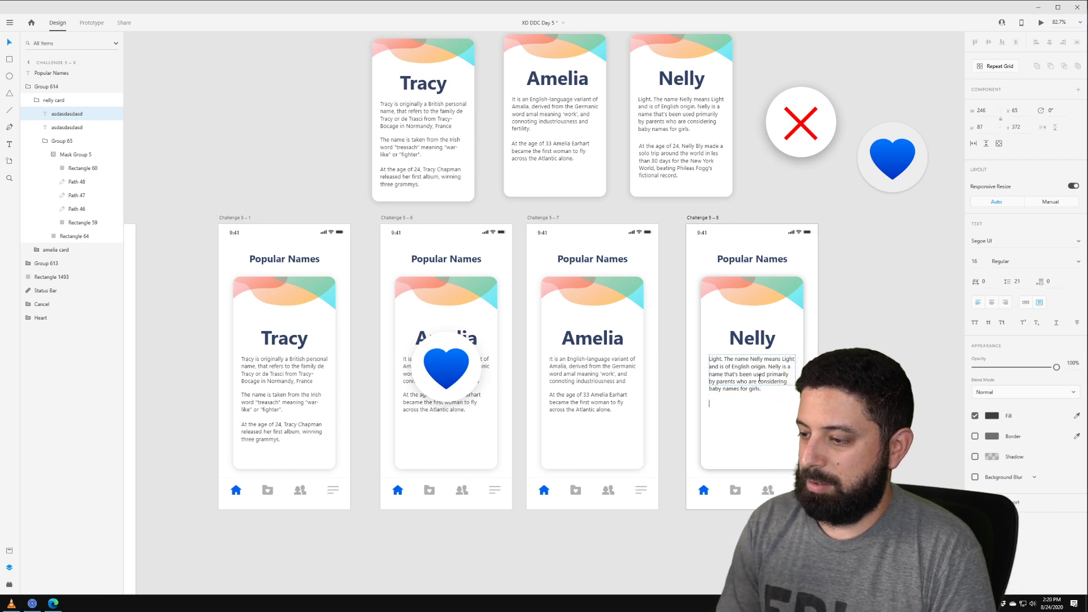
key(Escape)
drag(751, 395, 764, 458)
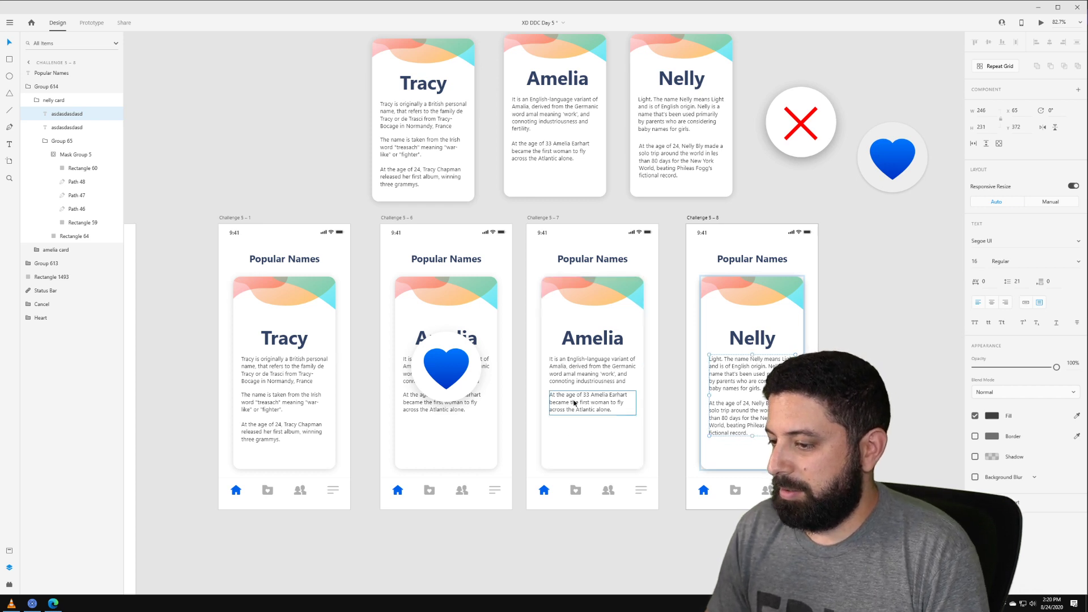
key(Escape)
key(Escape)
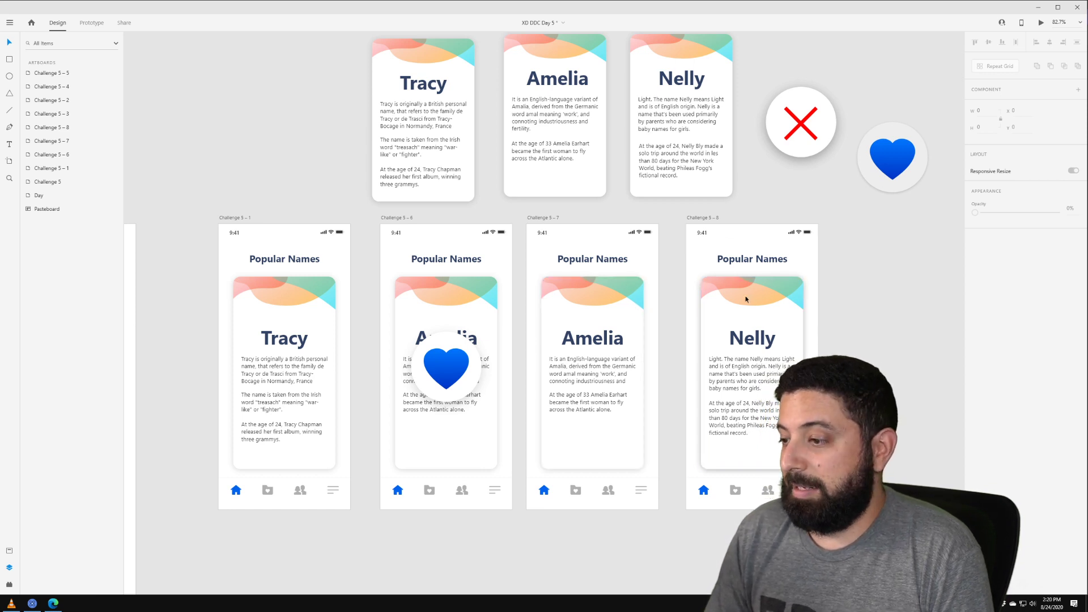
- Collapse the nelly card on Challenge 5 – 8 and move it beneath the amelia card inside Group 614
click(731, 317)
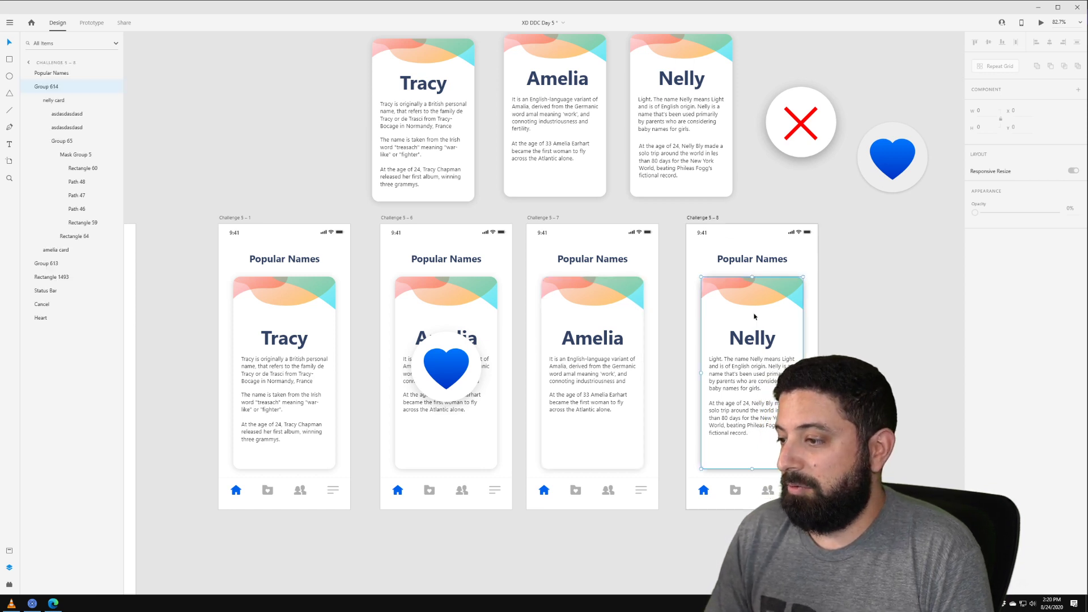
click(55, 98)
click(39, 102)
drag(40, 104, 47, 120)
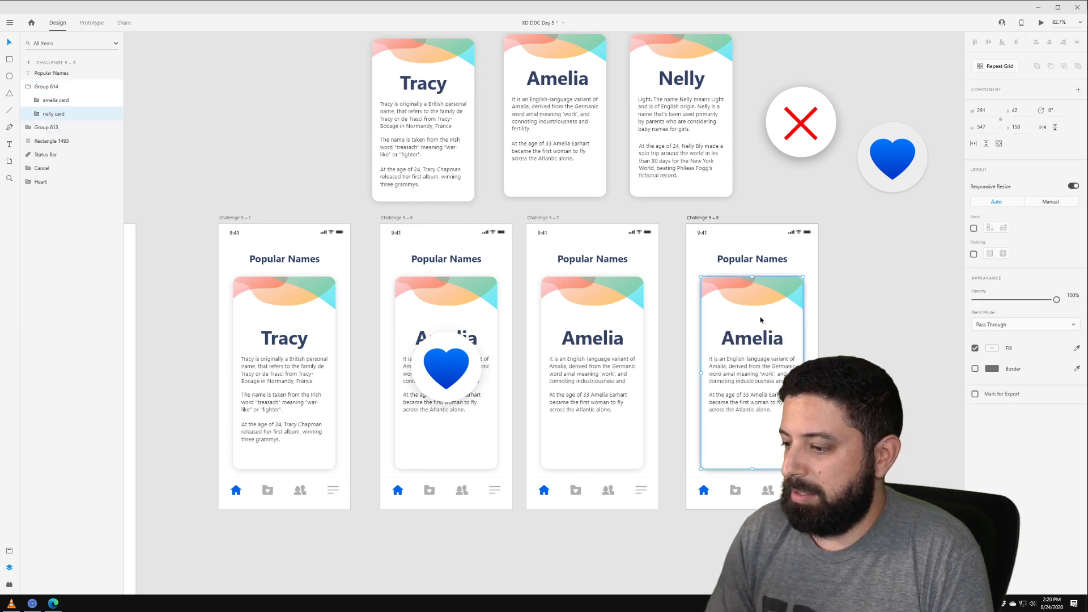
- Try lowering the nelly card on Challenge 5 – 8 to y 170 and fading it to 0% opacity
key(shift+Down)
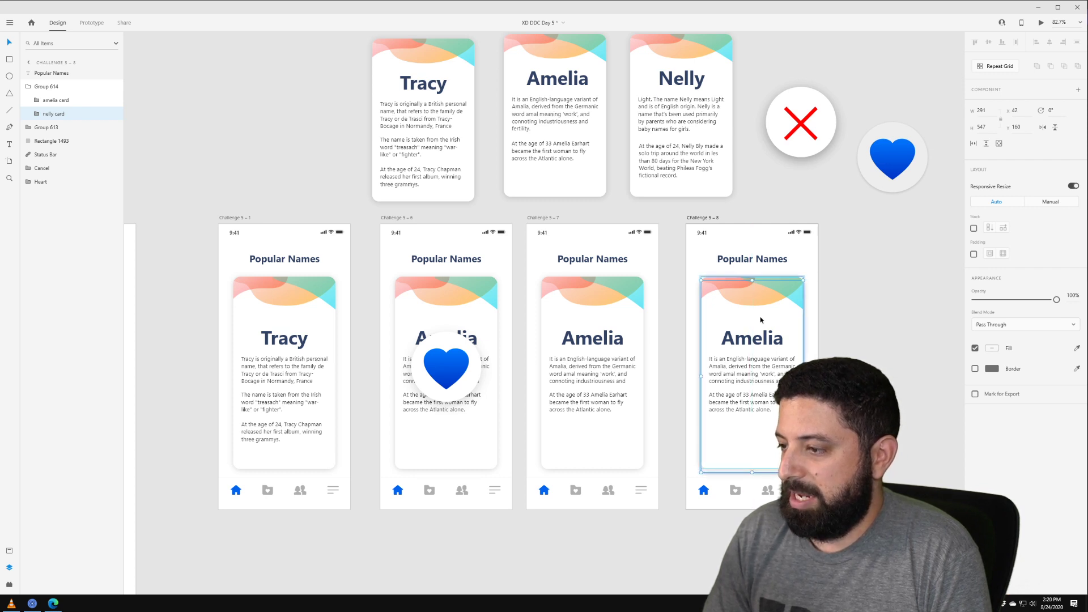
key(shift+Down)
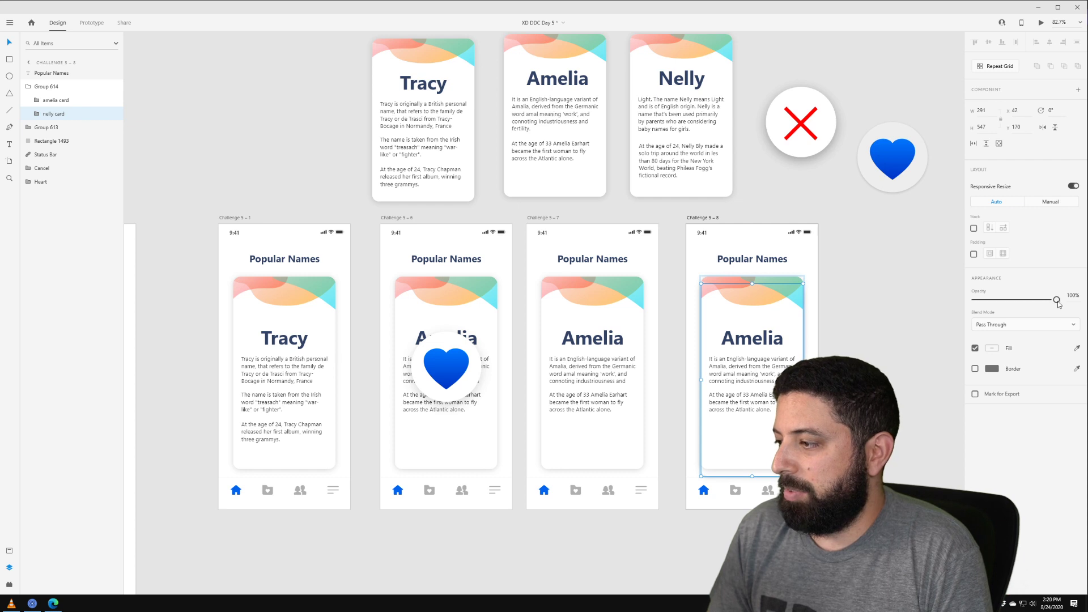
drag(1057, 299, 905, 311)
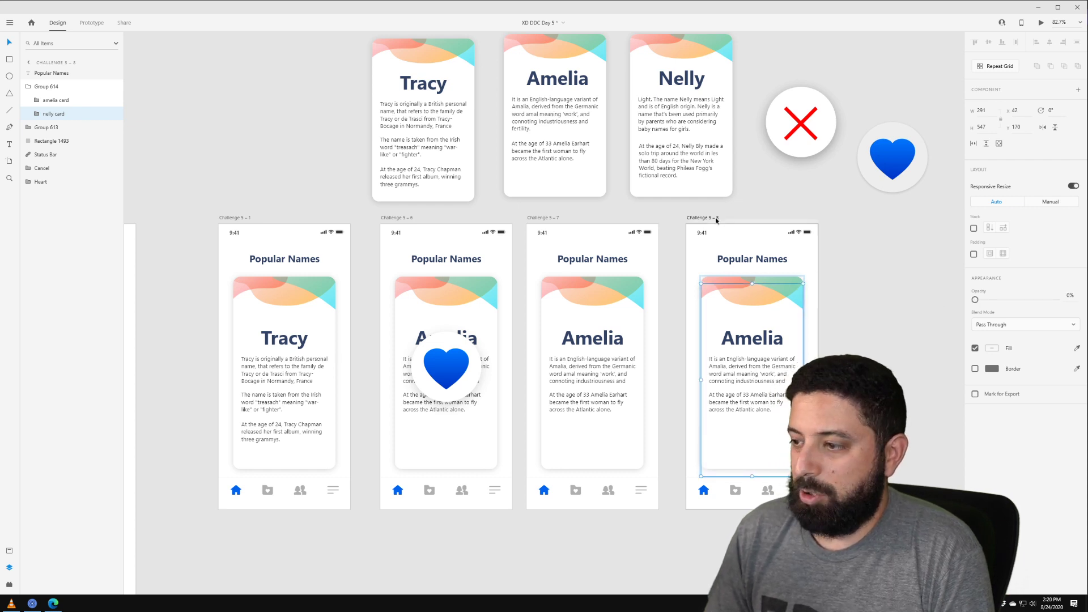
click(740, 283)
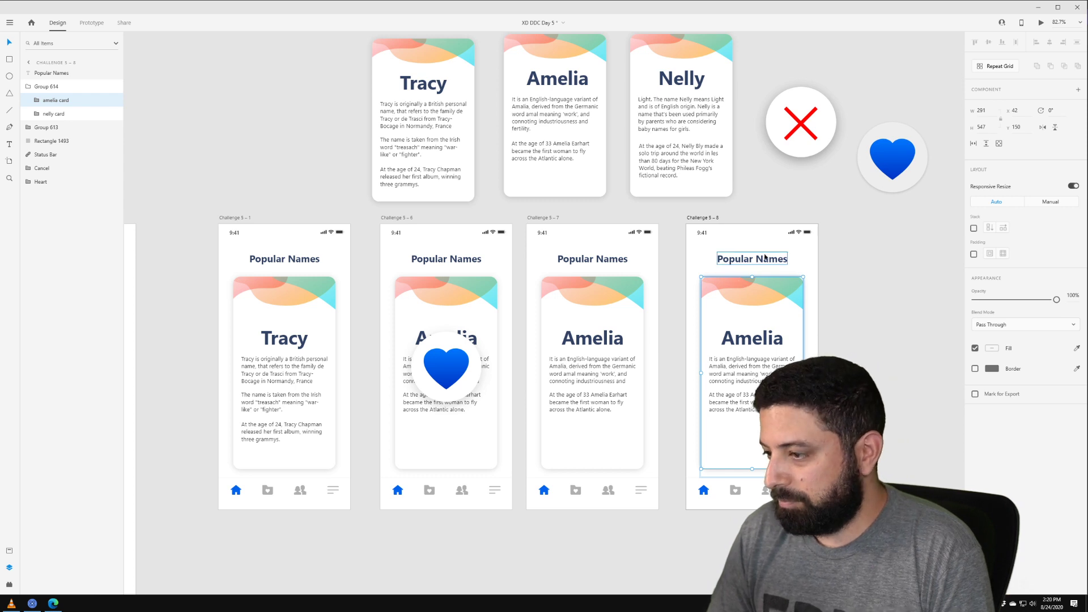
click(737, 280)
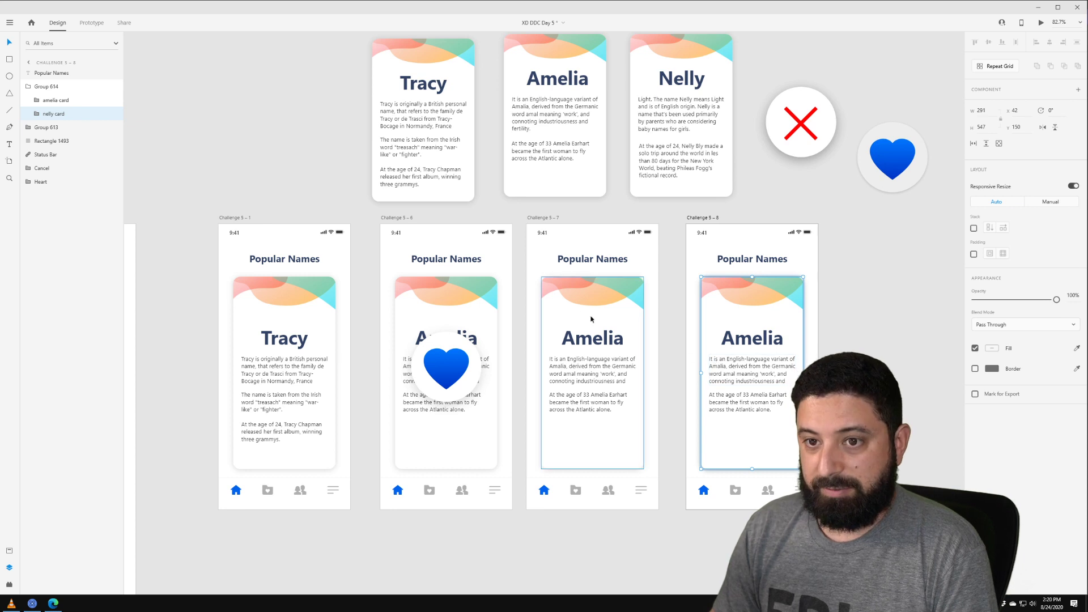
- Paste the nelly card onto Challenge 5 – 7 and place it beneath the amelia card inside Group 614
click(567, 289)
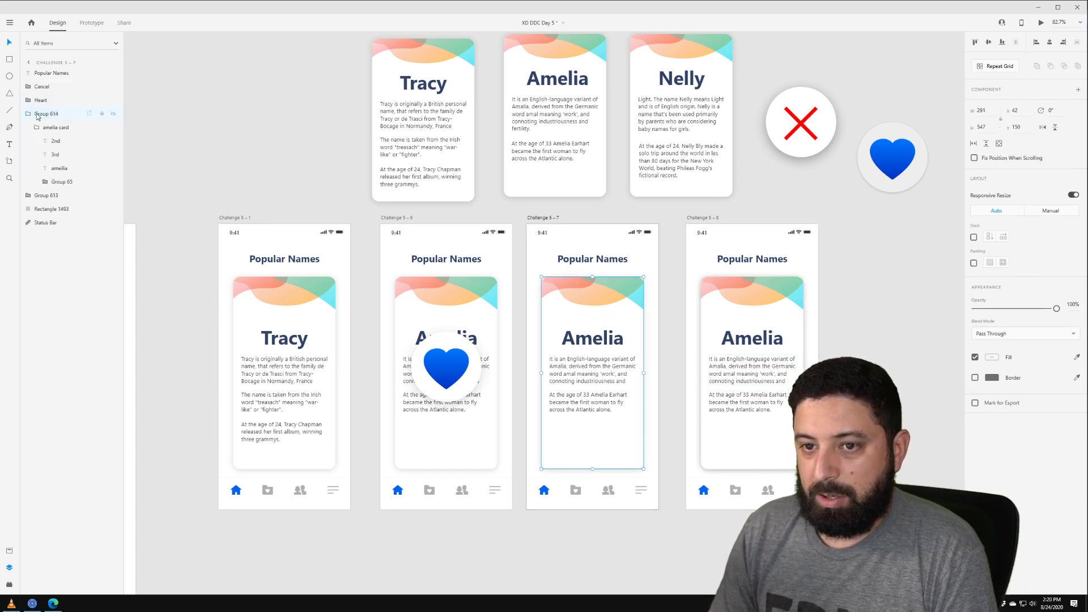
key(ctrl+v)
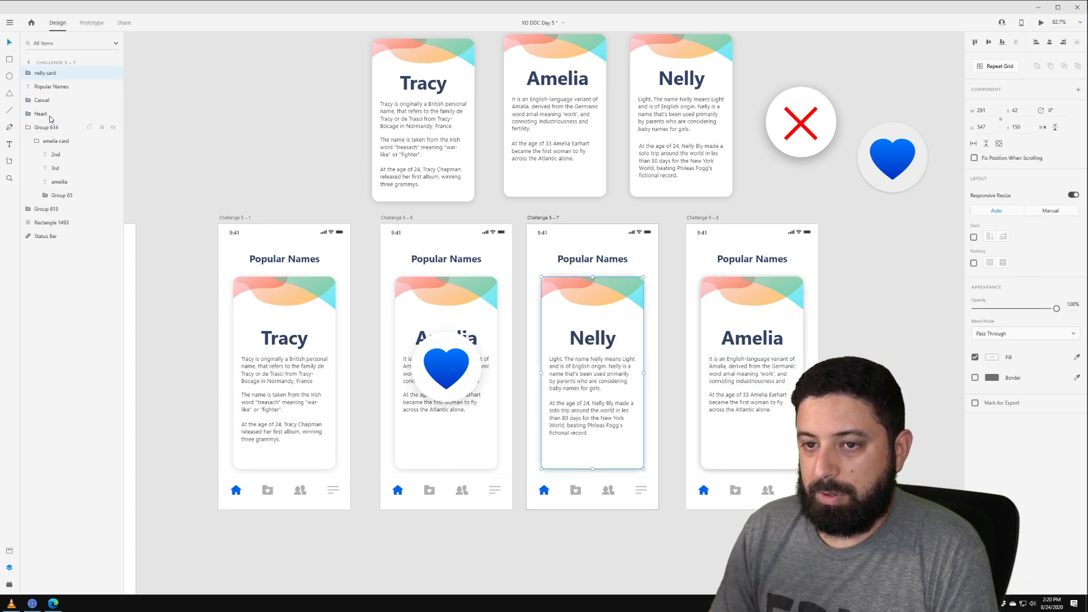
drag(46, 73, 46, 196)
- Lower the nelly card on Challenge 5 – 7 to y 160 and set its opacity to 0%
key(shift+Down)
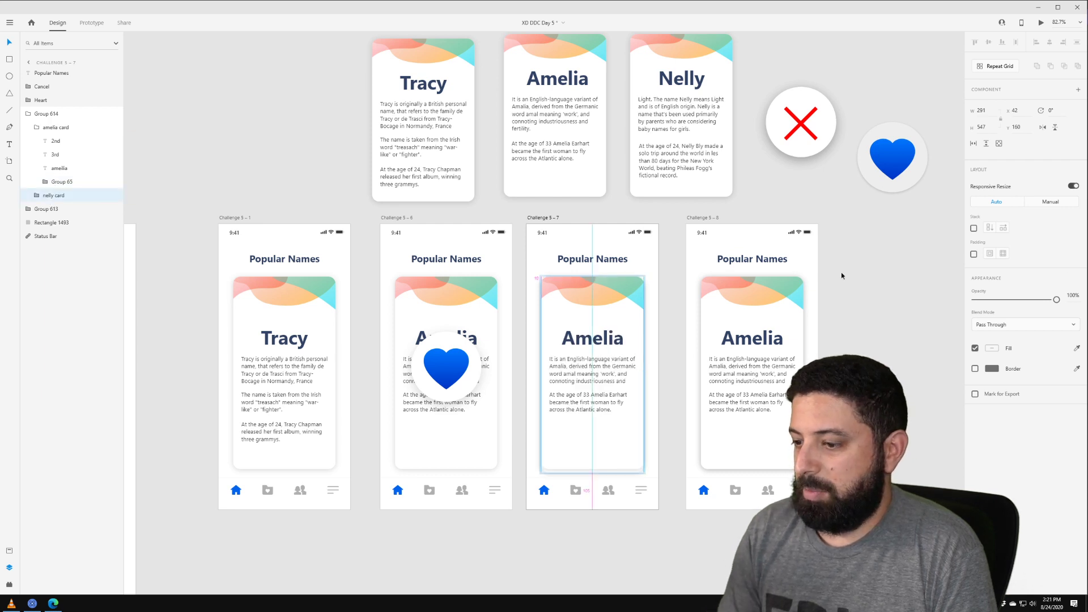
drag(1017, 305, 853, 305)
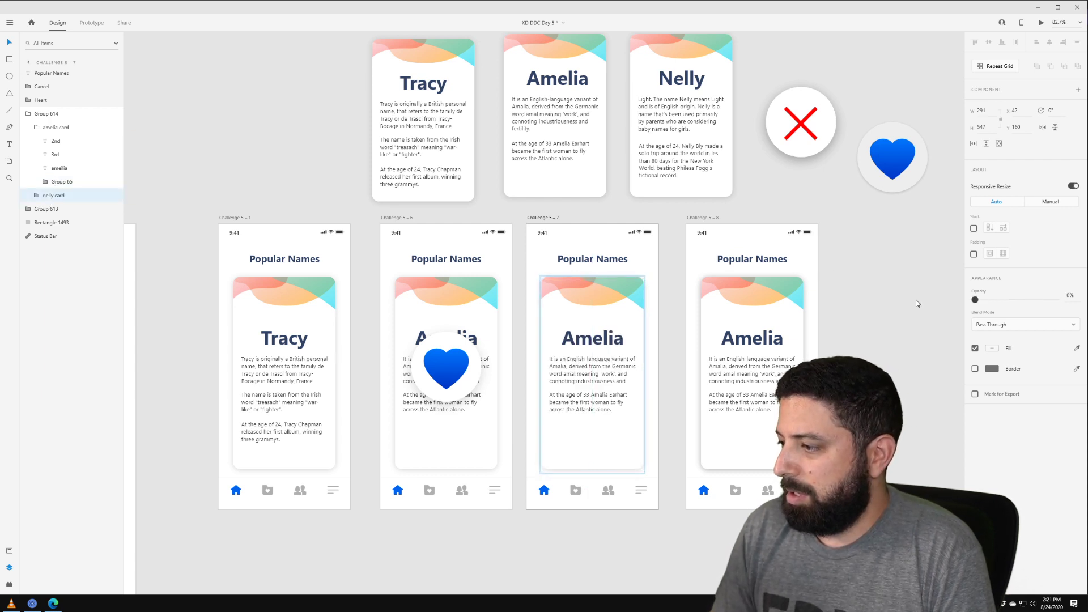
click(875, 302)
- Rotate the amelia card on Challenge 5 – 8 to -22° and move it off the artboard's left side to about x -484, y 150
drag(891, 274, 768, 251)
click(652, 295)
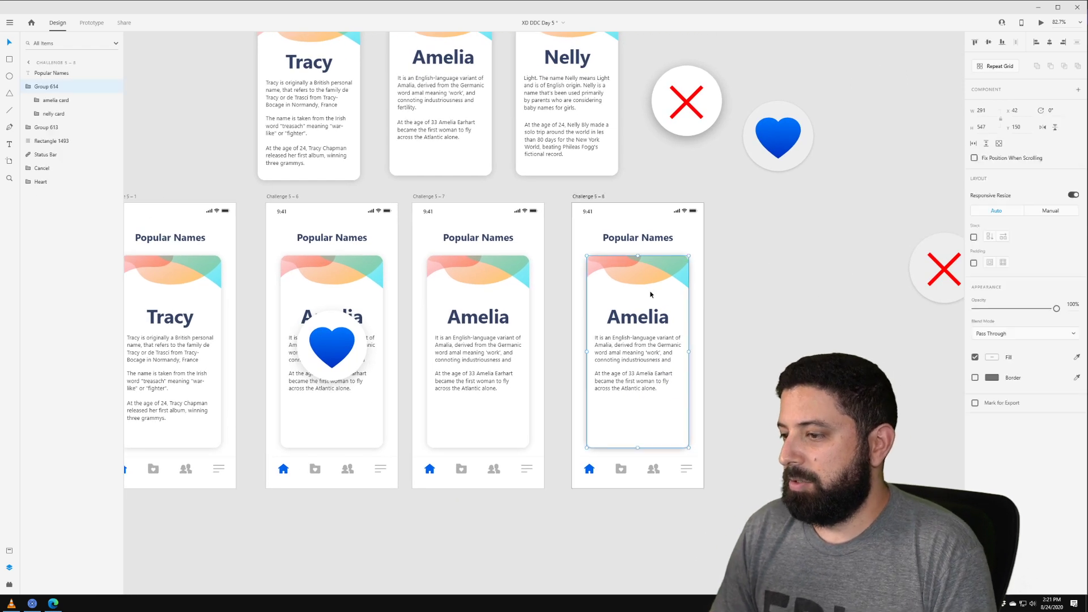
click(51, 114)
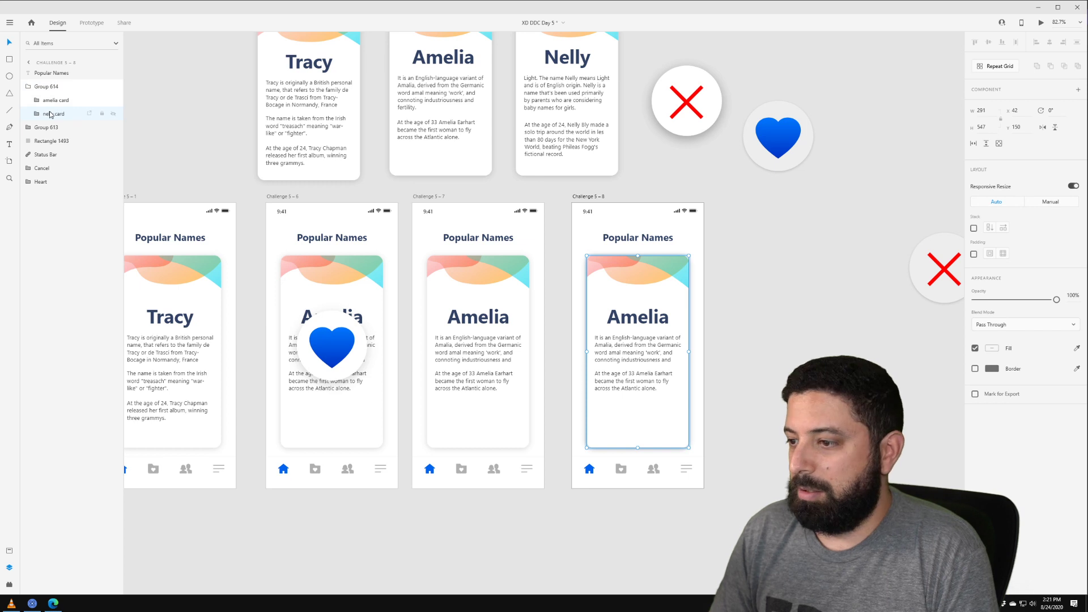
click(659, 299)
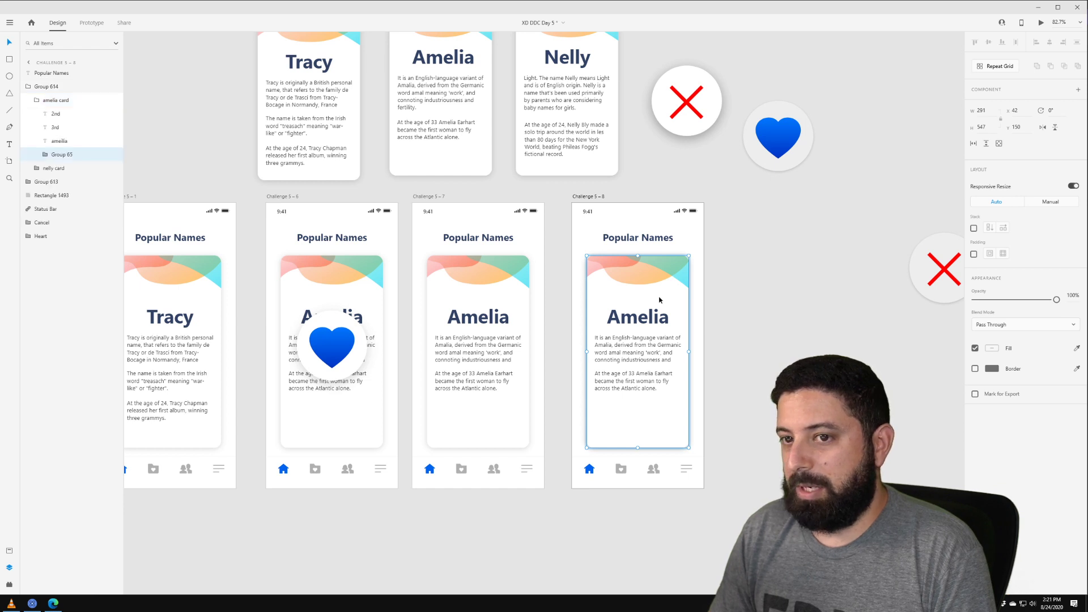
drag(672, 281, 475, 290)
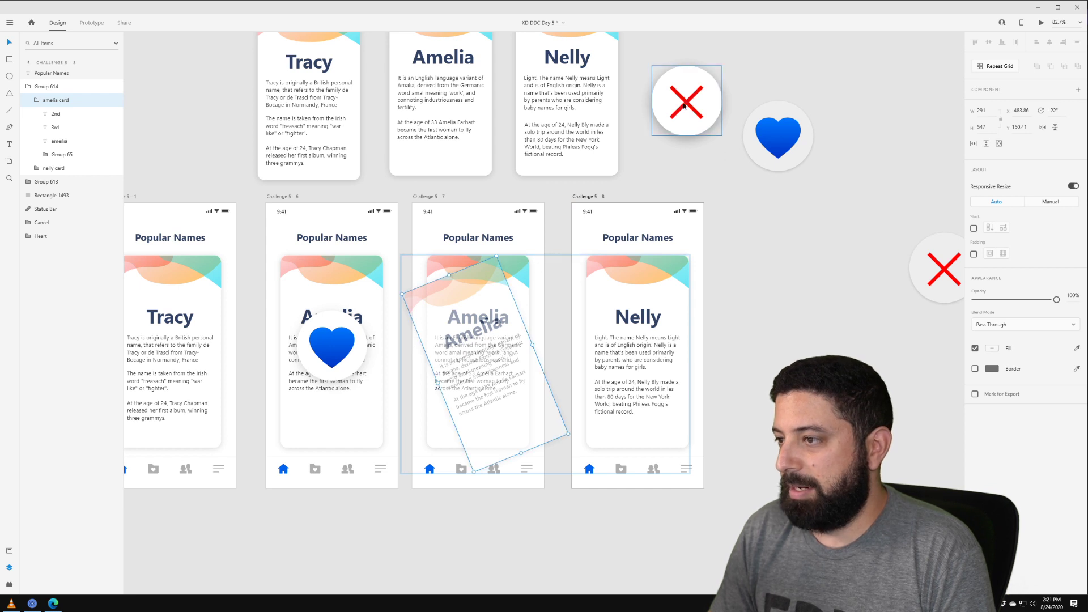
- Bring the Cancel and Heart groups above Group 614 on Challenge 5 – 8 and set the Cancel group's opacity to 100%
click(51, 221)
shift+click(49, 236)
drag(46, 222, 55, 82)
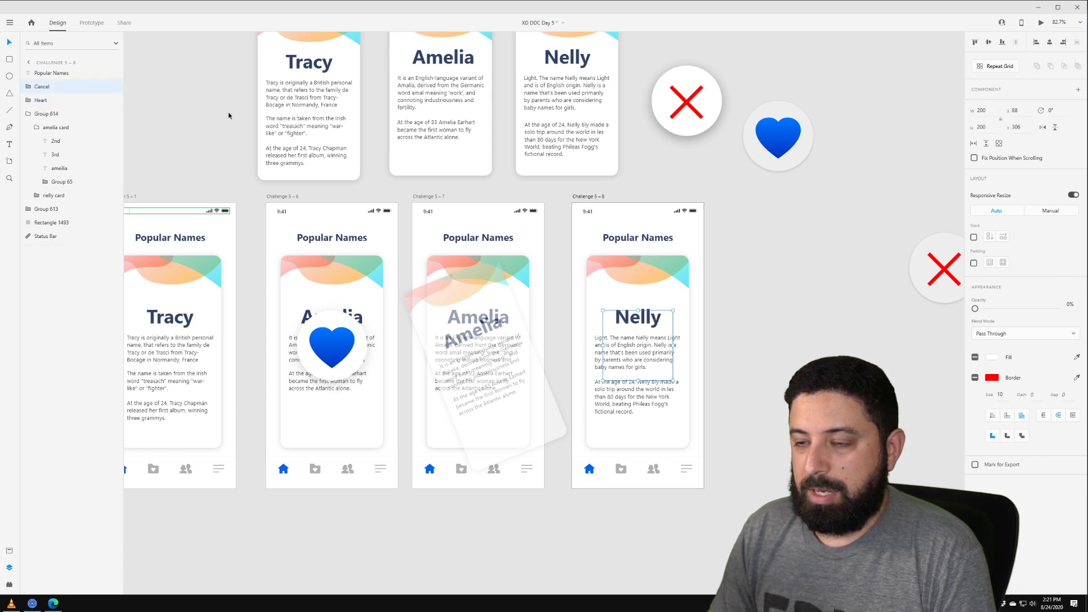
click(1050, 309)
click(784, 221)
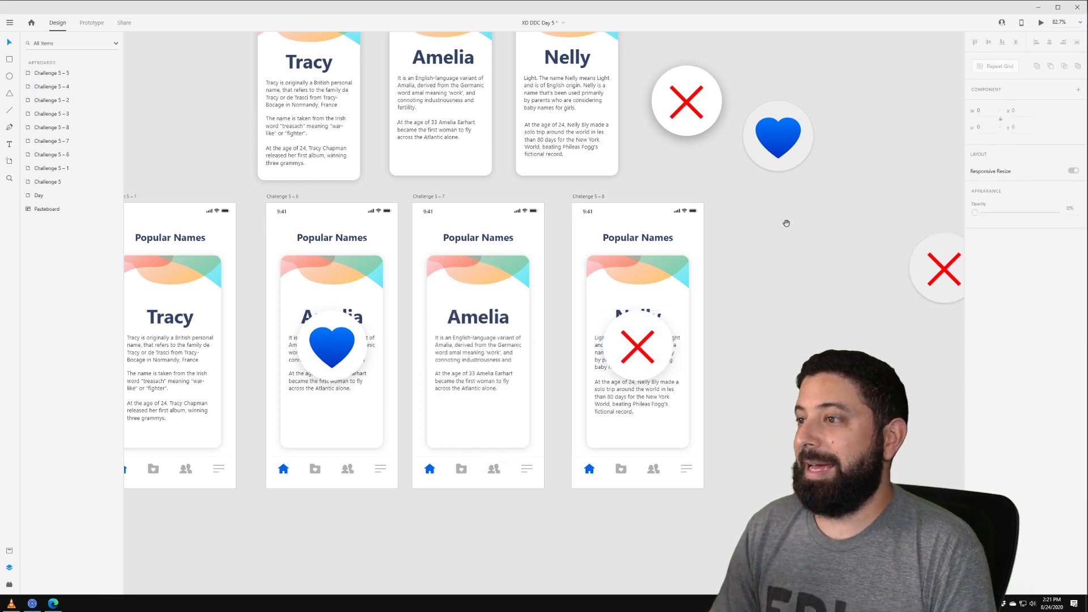
- Duplicate the Challenge 5 – 8 artboard to its right
drag(784, 221, 634, 214)
click(454, 190)
drag(454, 190, 607, 183)
- Delete the rotated amelia card from Challenge 5 – 9 and make that artboard's Cancel group fully transparent
click(670, 342)
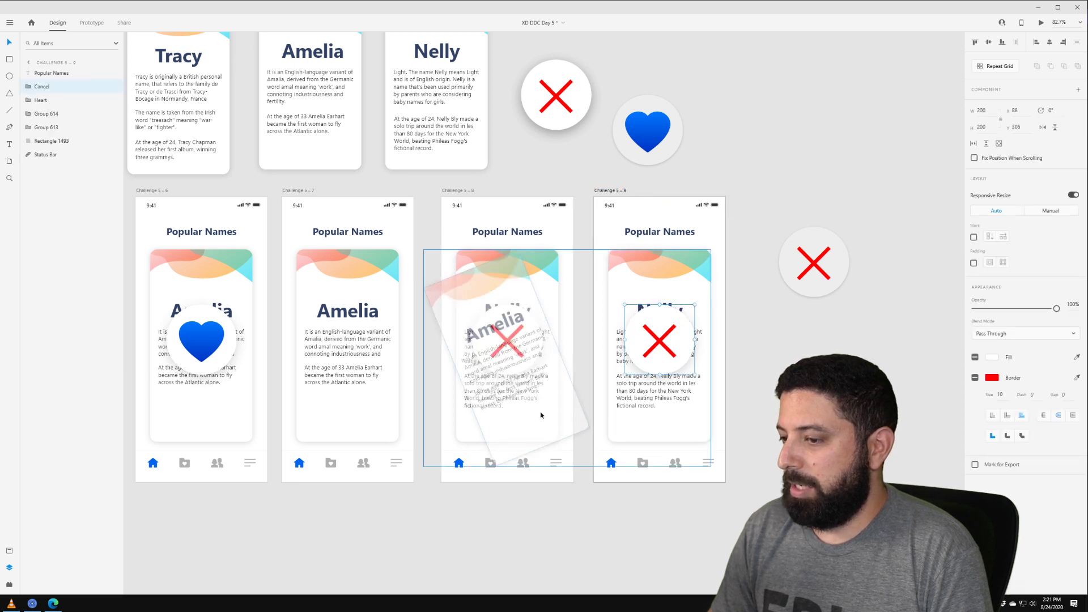
double_click(576, 417)
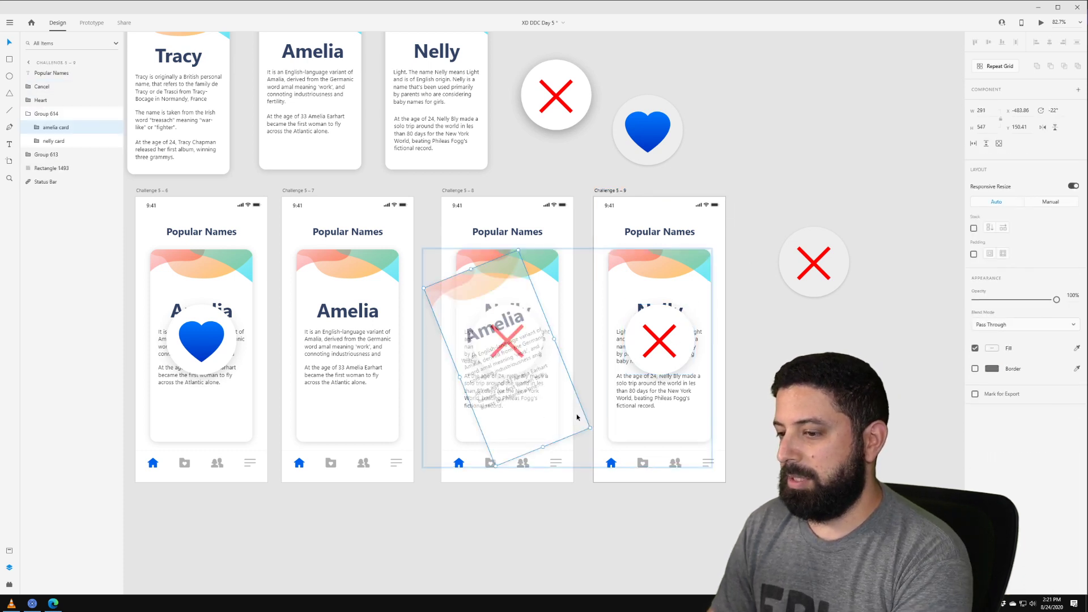
key(Delete)
click(659, 340)
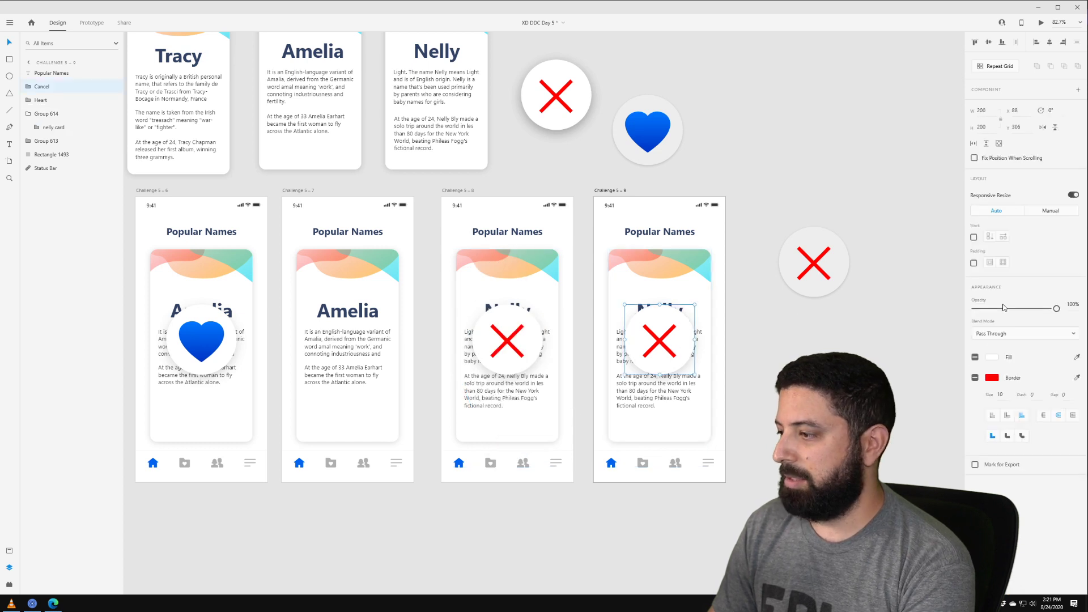
drag(1003, 308, 942, 314)
click(884, 306)
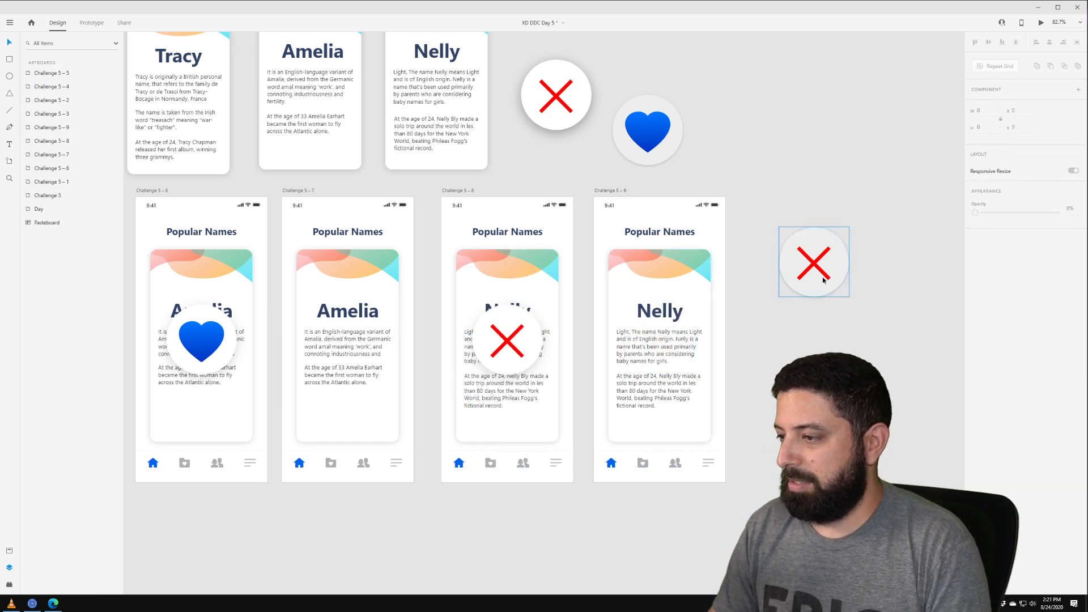
- Move the loose red X icon on the pasteboard up beside the blue heart, to x 3837, y -316
drag(823, 279, 778, 140)
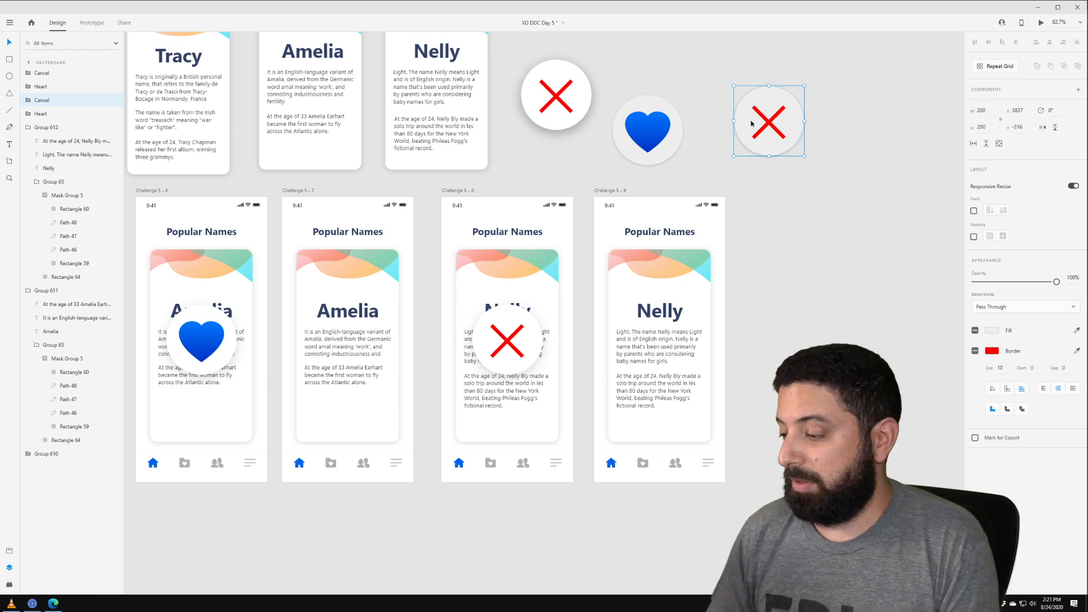
scroll(500, 182, left, 5)
scroll(500, 182, down, 1)
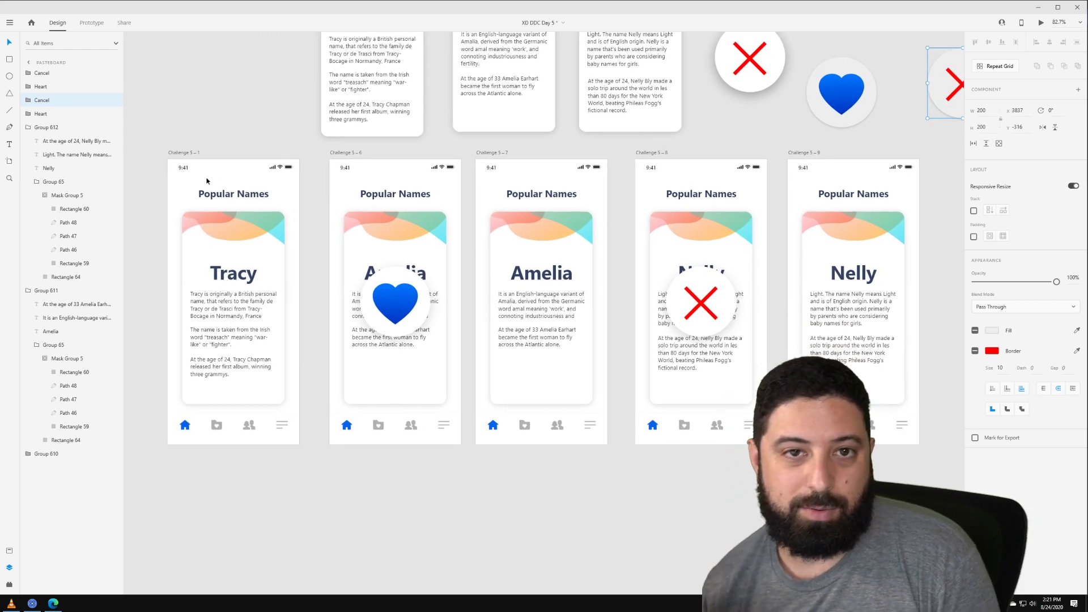
- Link the tracy card on Challenge 5 – 1 to Challenge 5 – 6 with a Drag trigger and Auto-Animate, leaving the easing at None
click(207, 181)
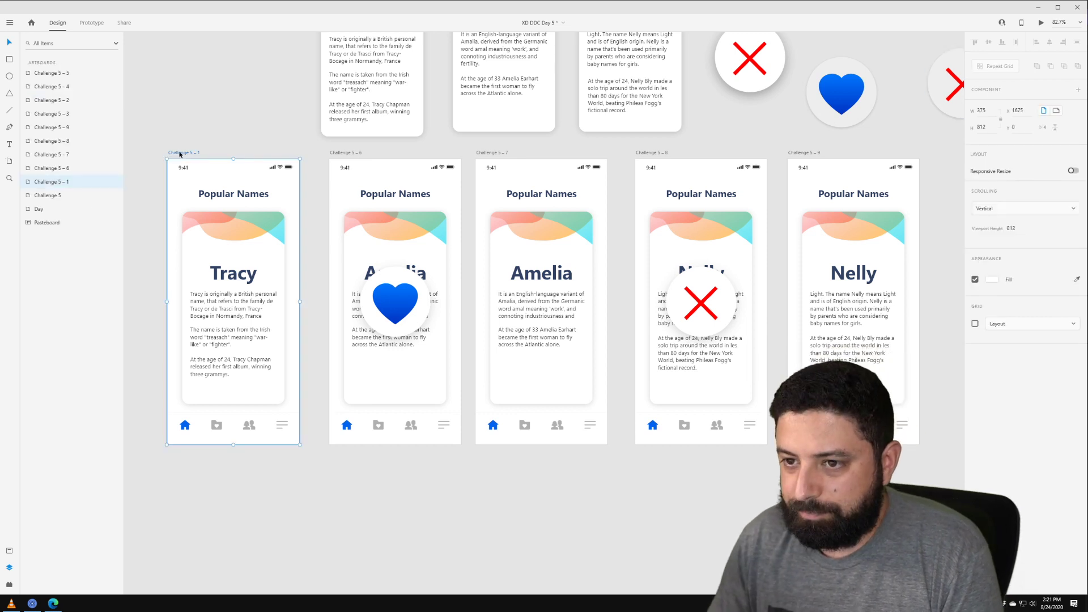
click(214, 224)
click(91, 23)
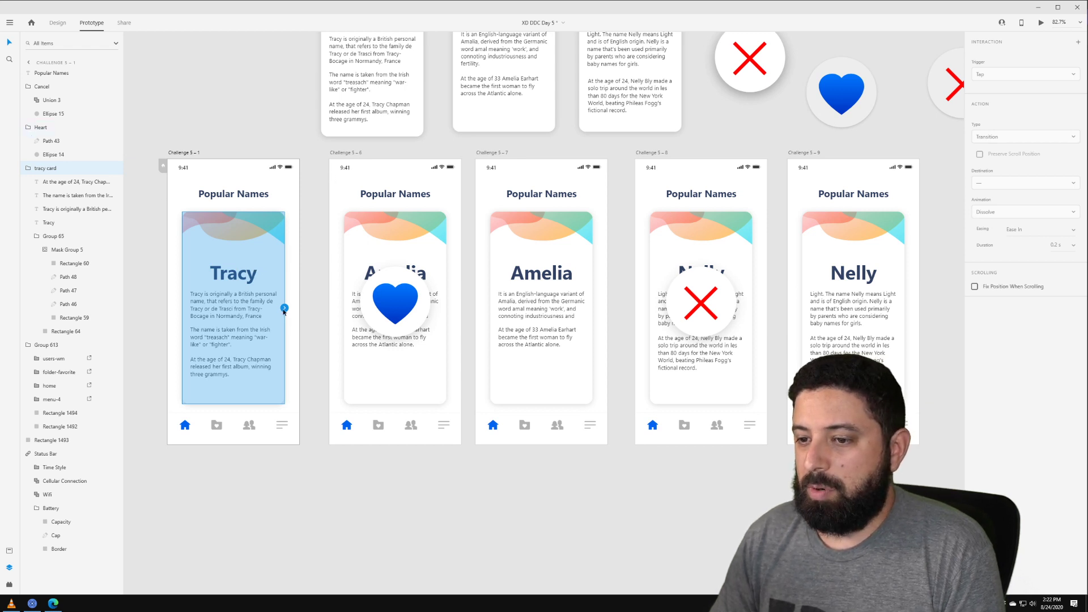
drag(285, 309, 380, 297)
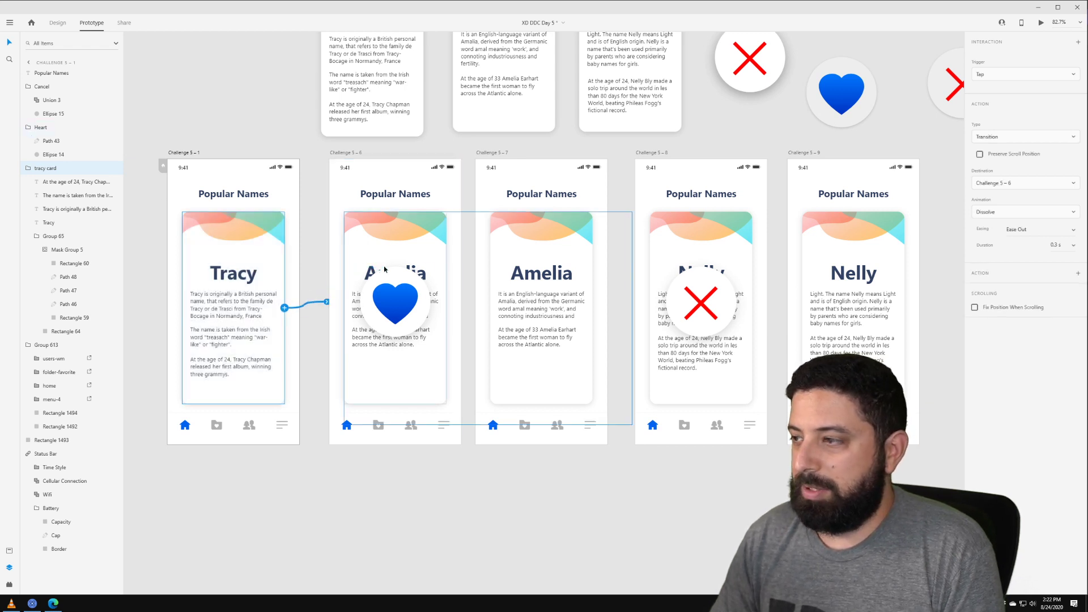
click(1006, 74)
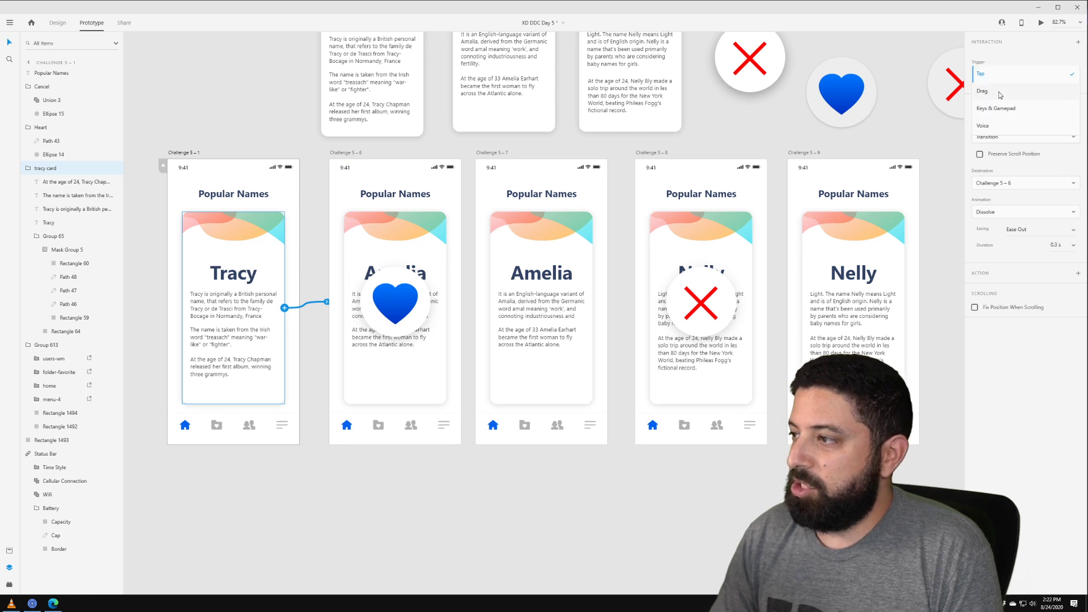
click(1000, 93)
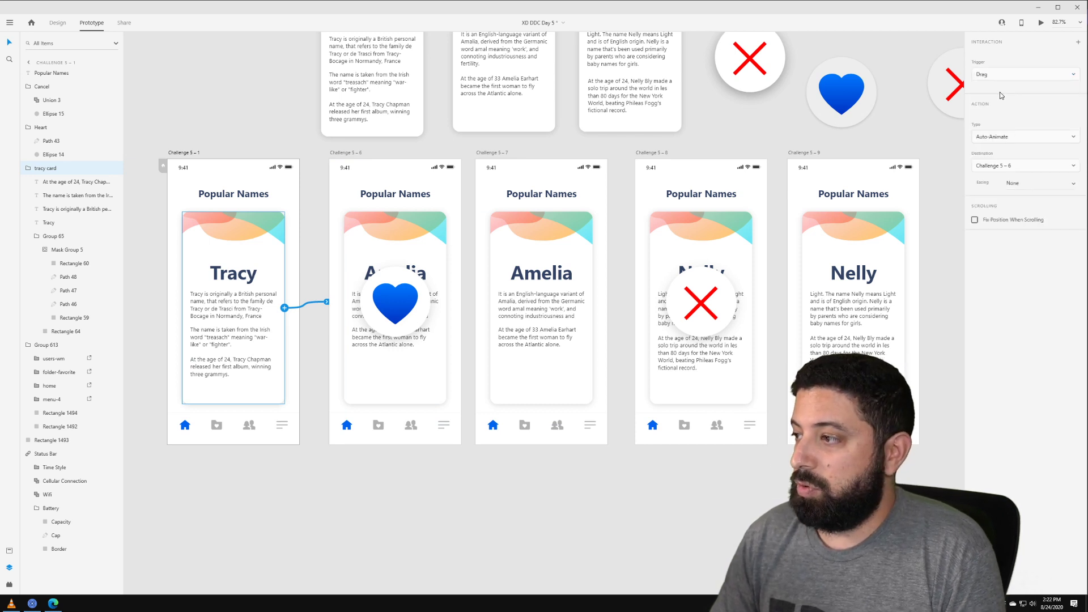
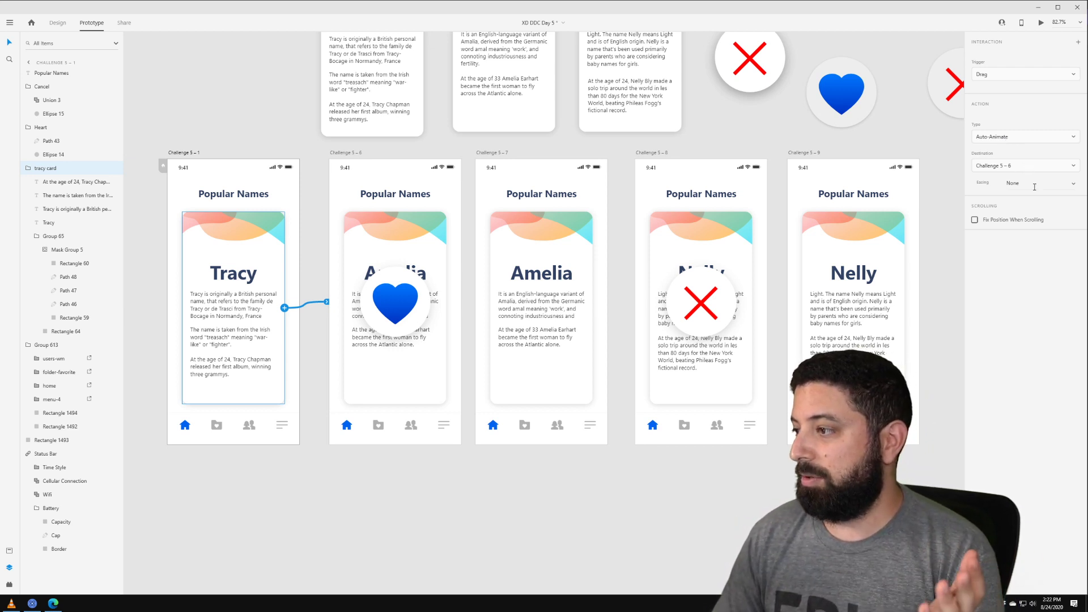
click(1071, 184)
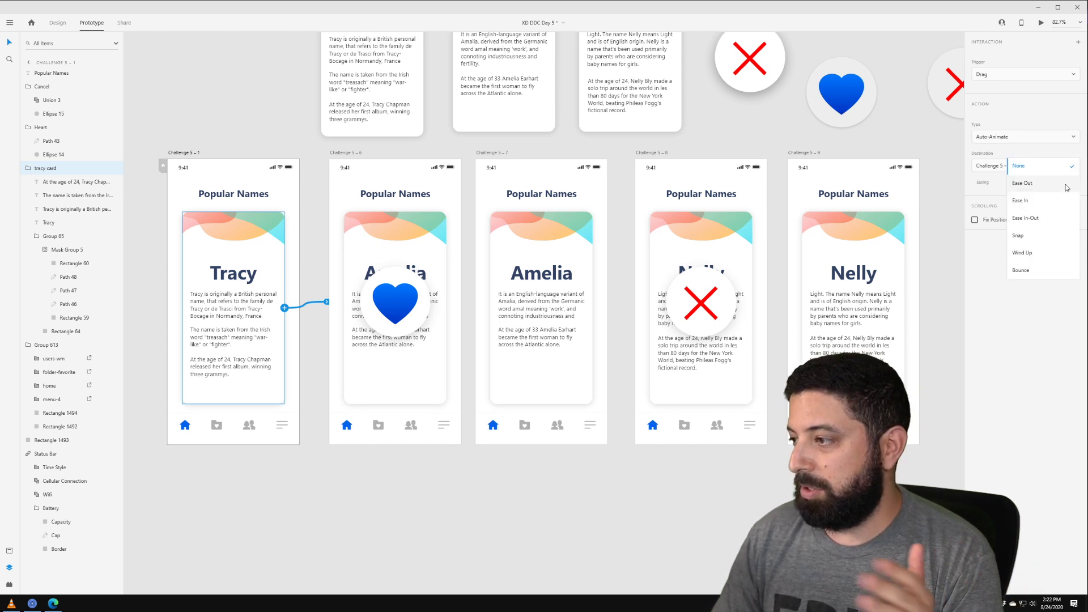
click(1009, 151)
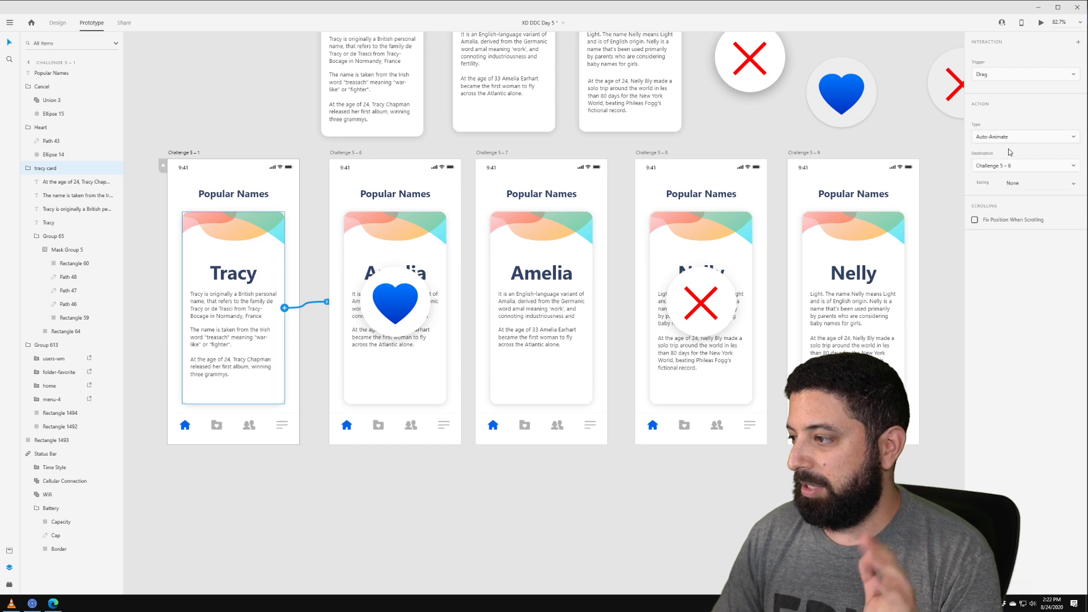
click(344, 152)
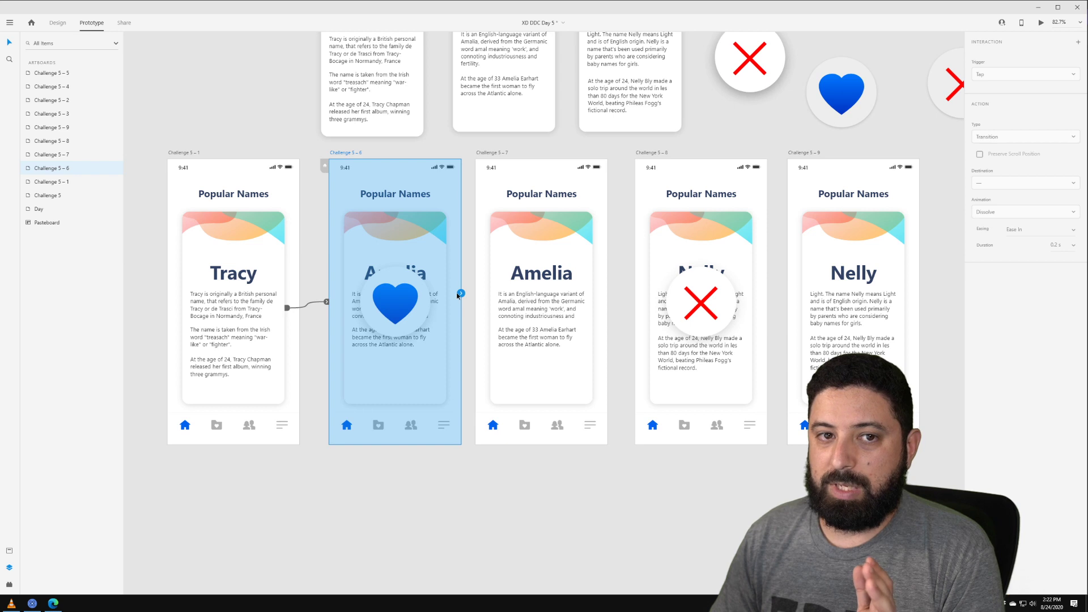
click(185, 156)
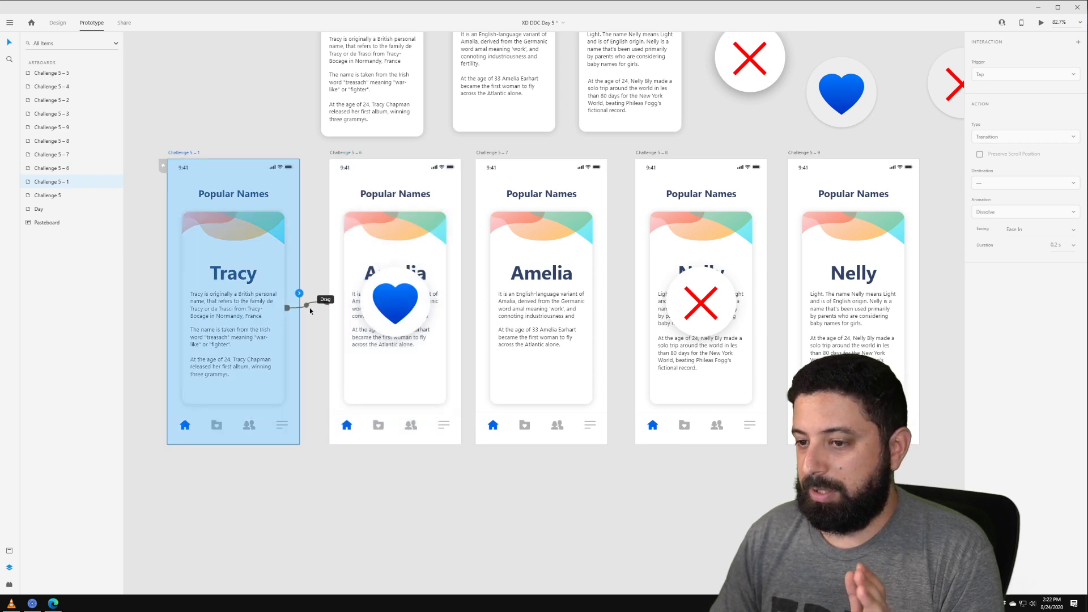
click(288, 308)
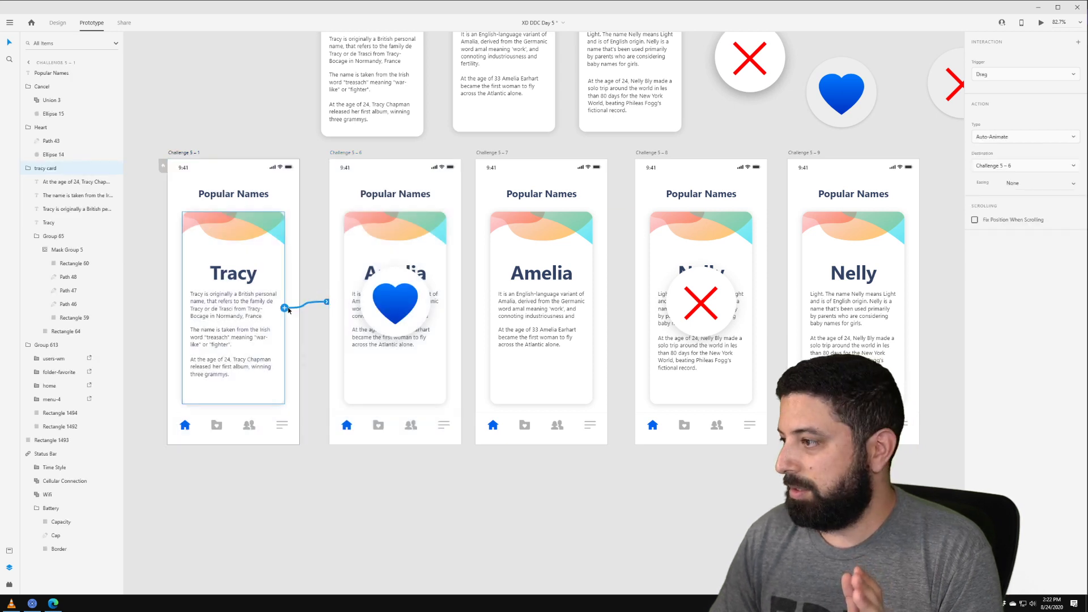
- Link the Challenge 5 – 6 artboard to Challenge 5 – 7 with a Time trigger and a 0.2 s delay
click(347, 153)
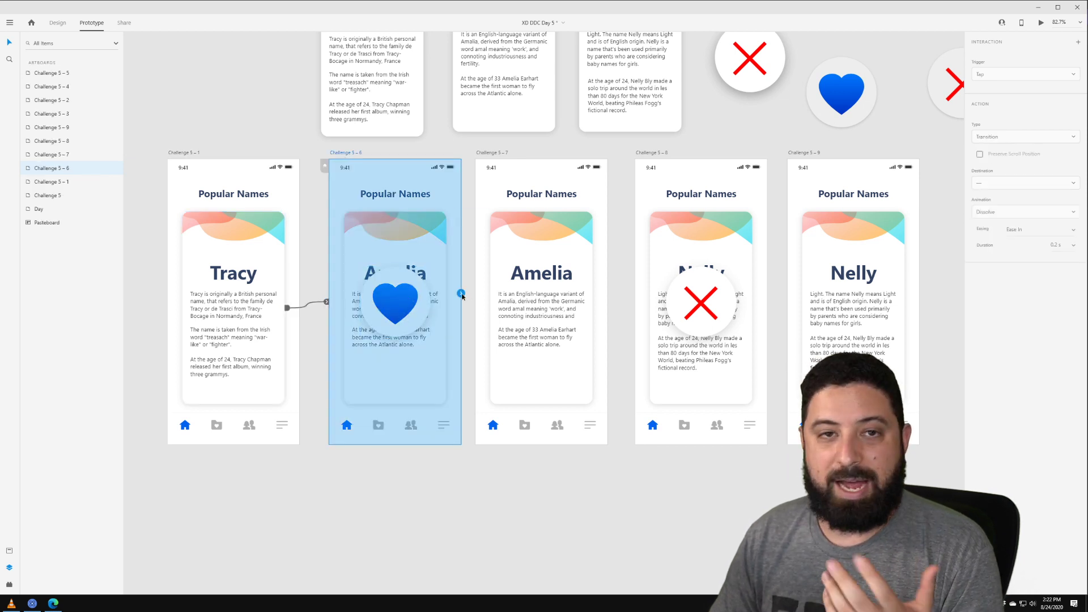
drag(461, 294, 552, 292)
click(997, 74)
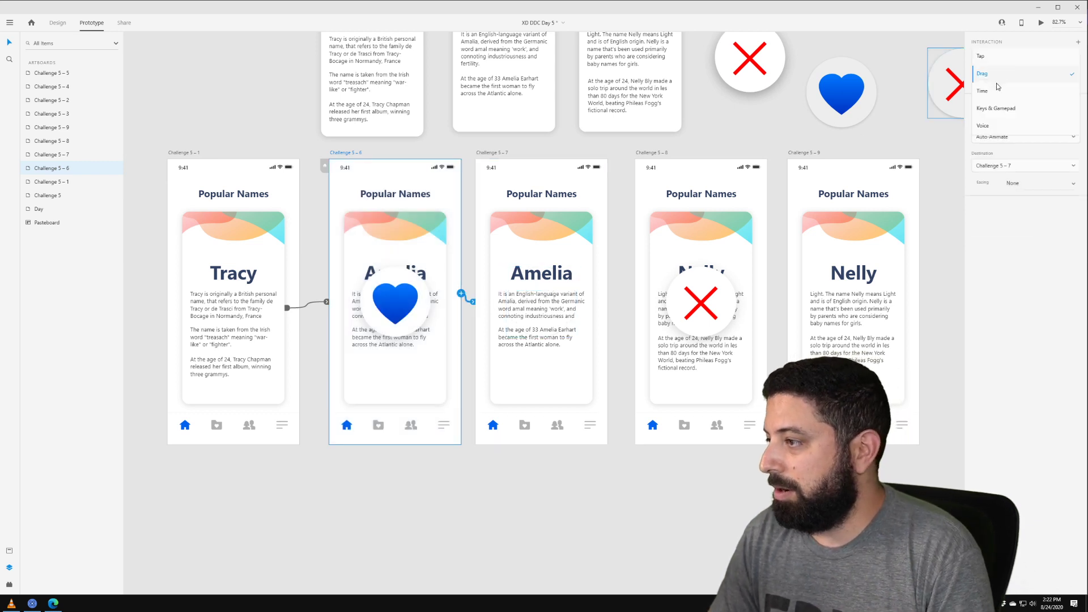
click(982, 91)
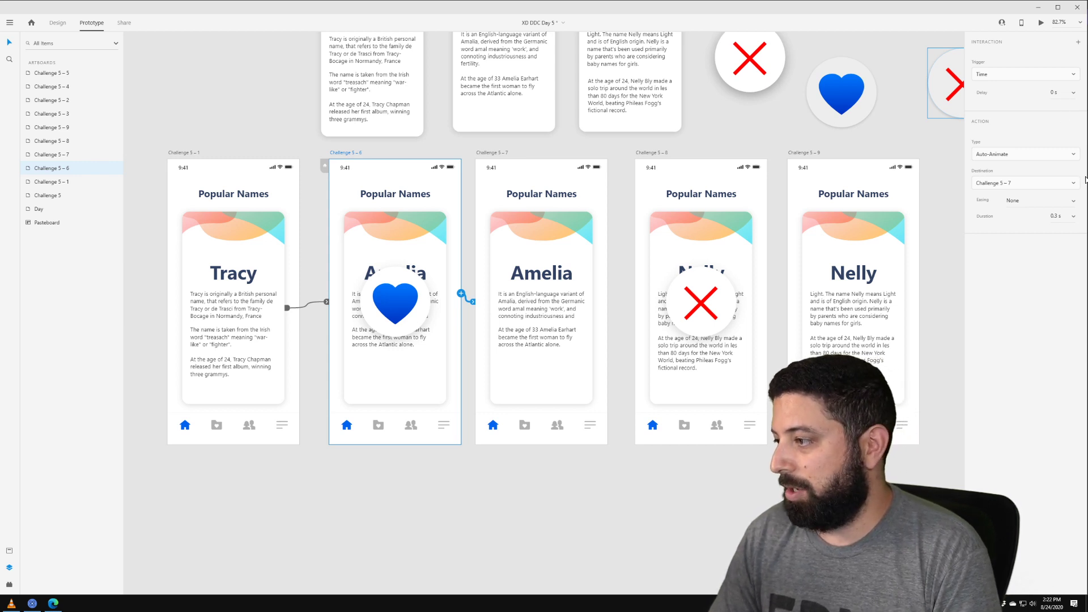
click(1073, 93)
click(1064, 62)
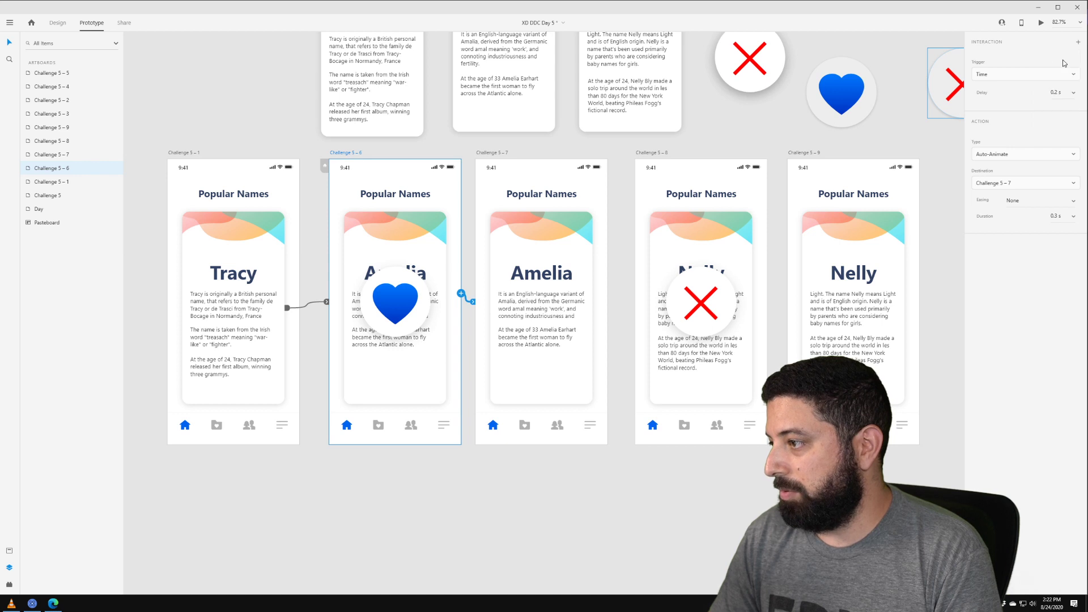
- Set the easing of the Challenge 5 – 6 transition to Ease In-Out, keeping its 0.3 s duration
click(1073, 218)
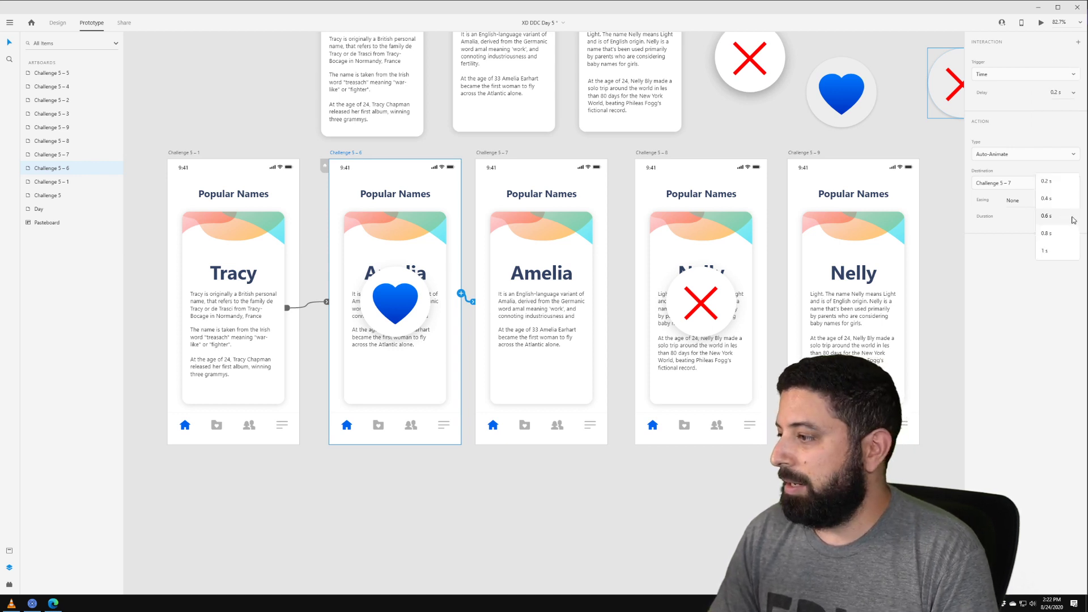
click(1012, 230)
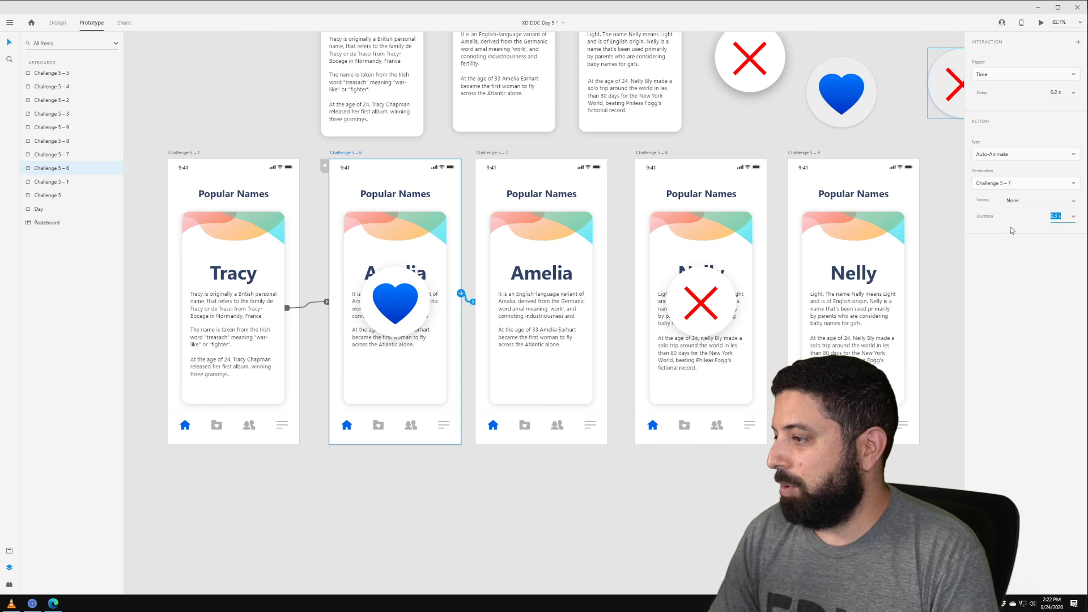
click(1053, 202)
click(1052, 235)
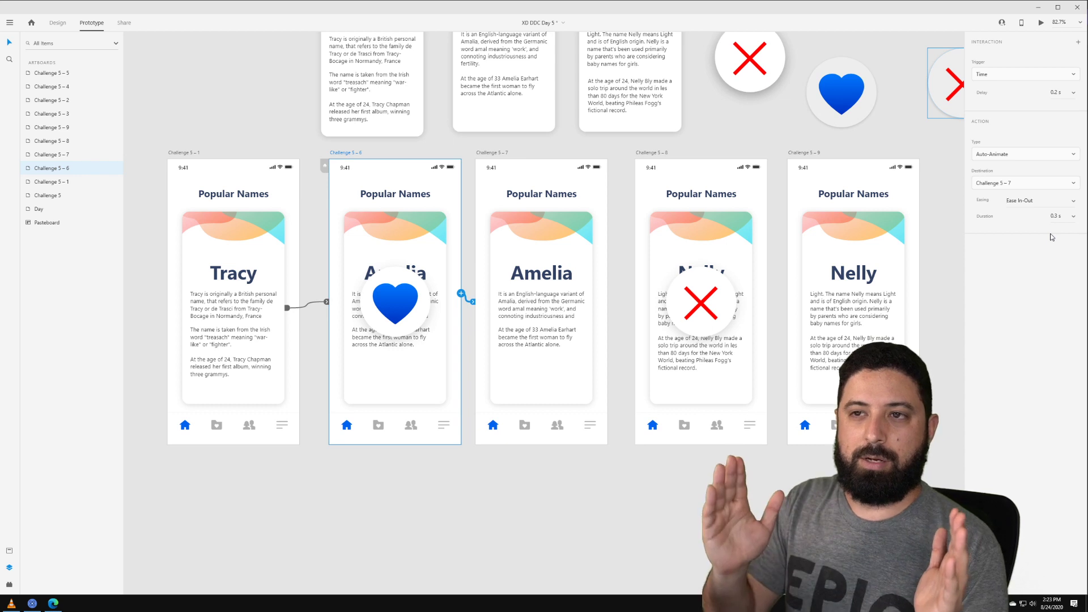
- Link the amelia card inside Group 614 on Challenge 5 – 7 to Challenge 5 – 8 with a Drag trigger and Auto-Animate
click(539, 262)
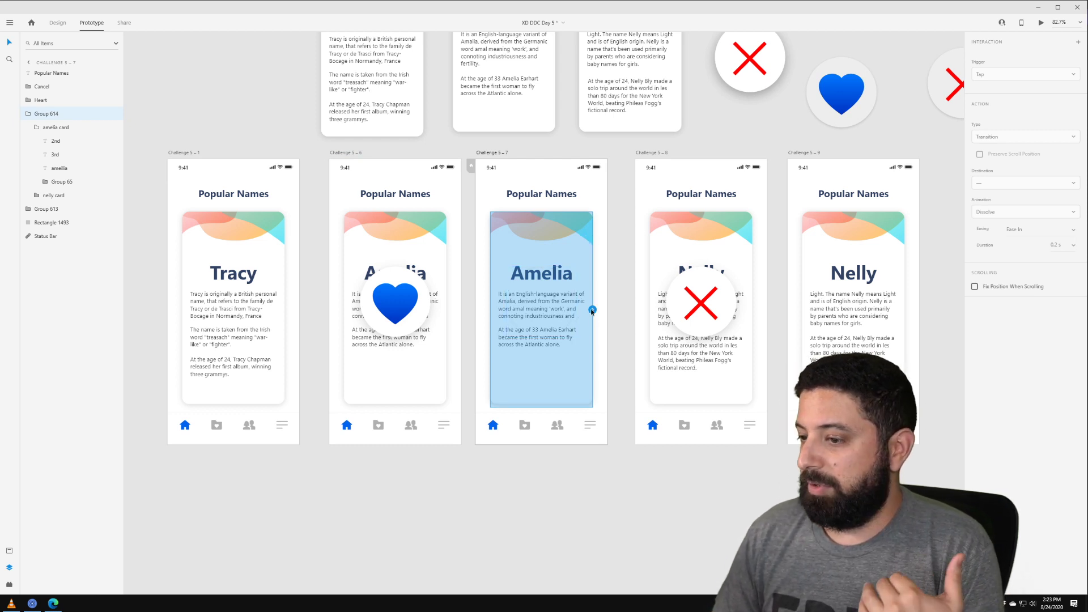
click(67, 130)
drag(593, 308, 706, 266)
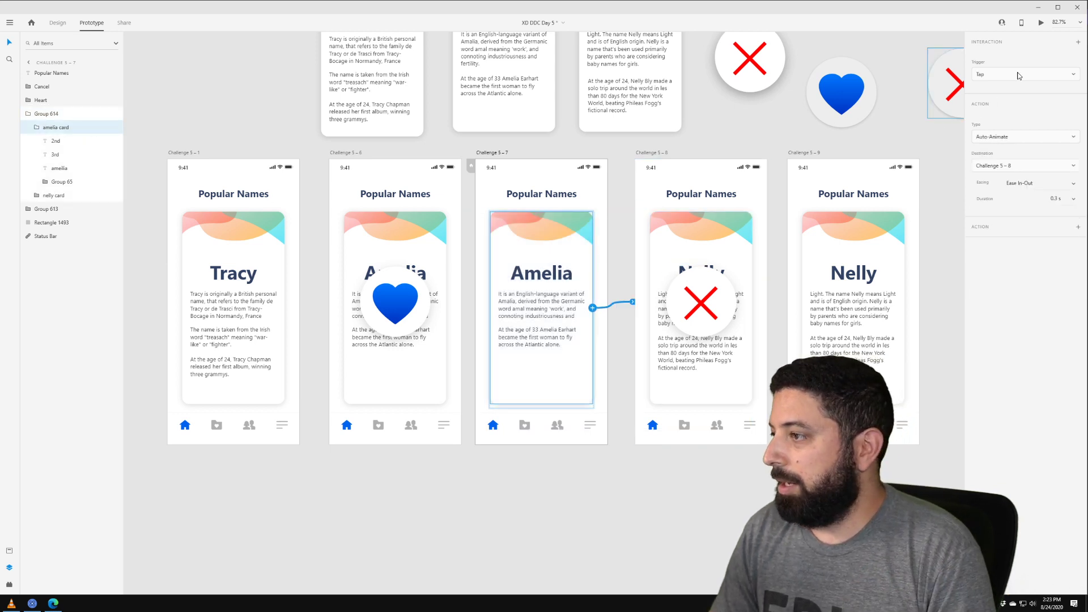
click(1018, 75)
click(1011, 90)
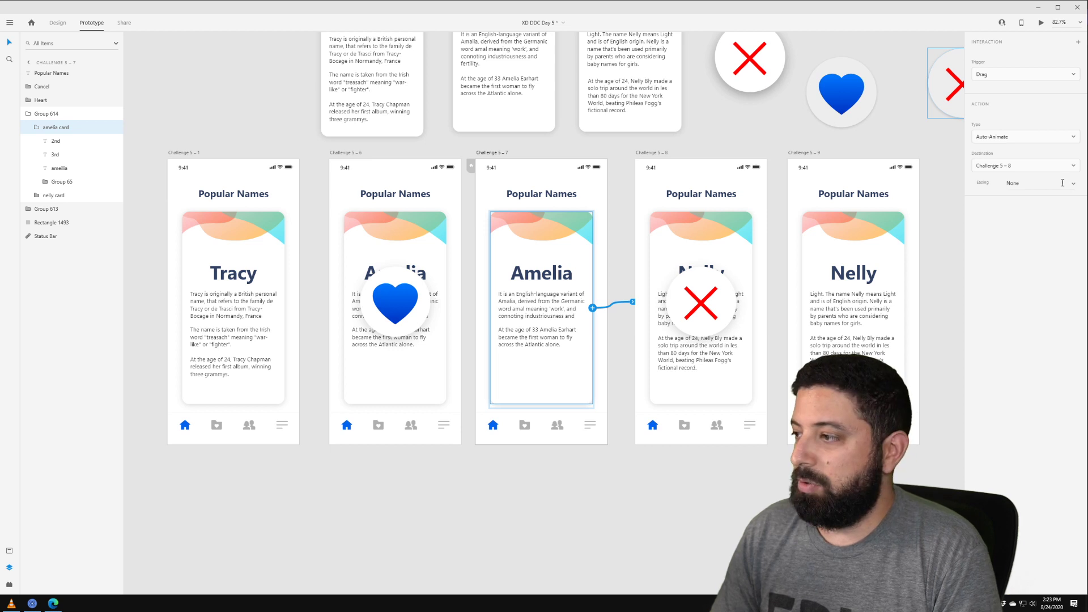
click(707, 300)
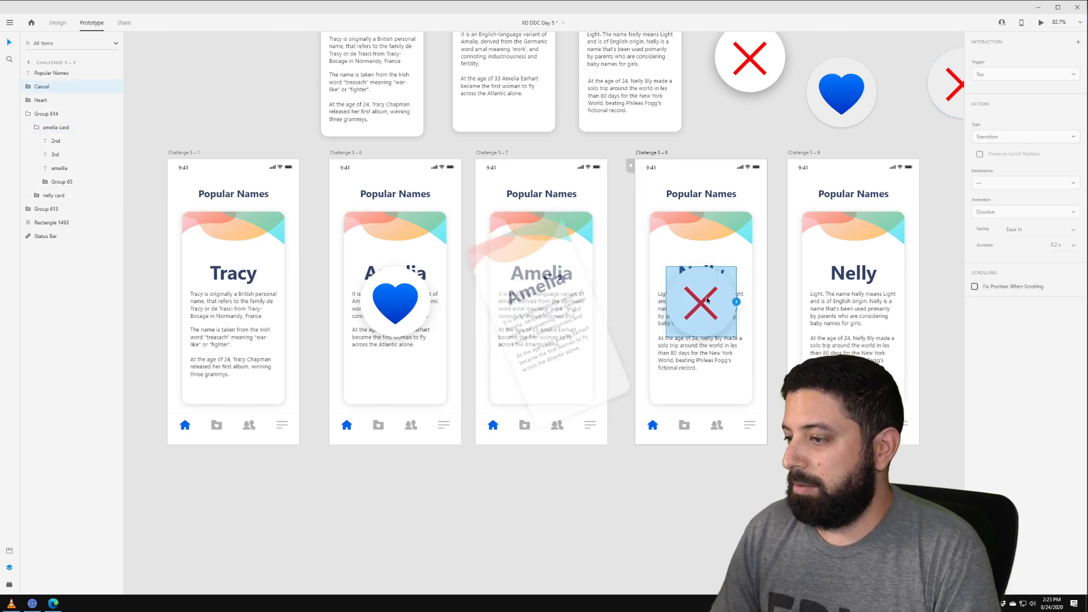
drag(736, 302, 800, 302)
click(1014, 75)
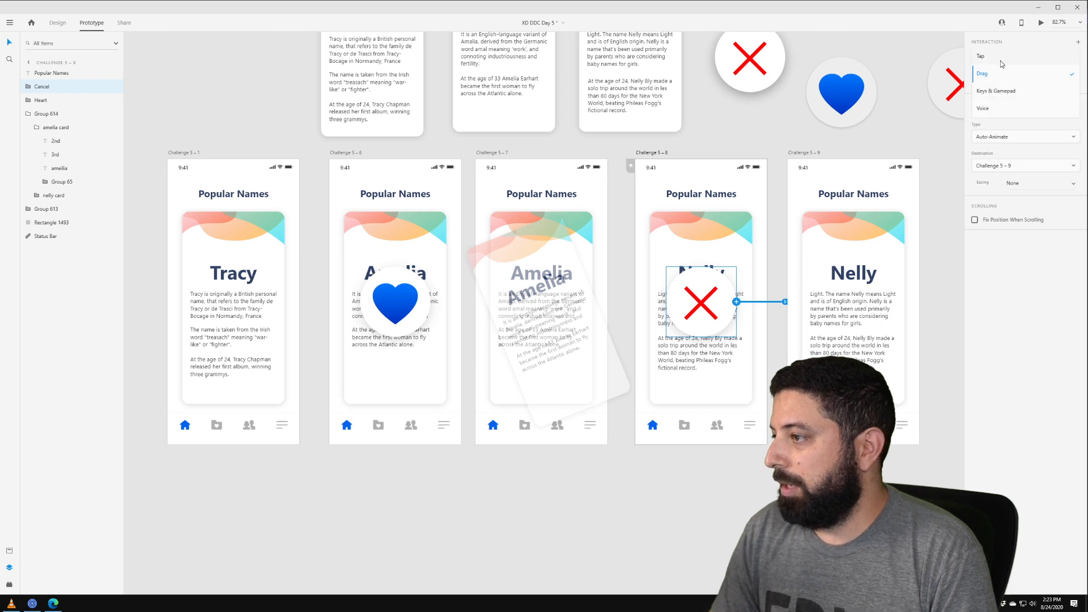
click(1001, 60)
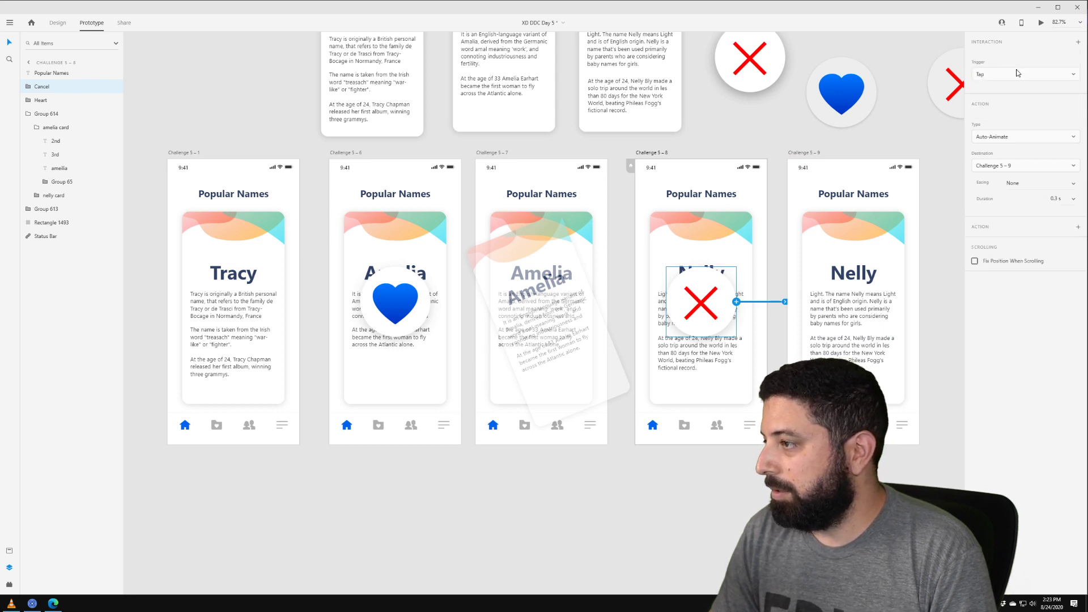
click(1018, 73)
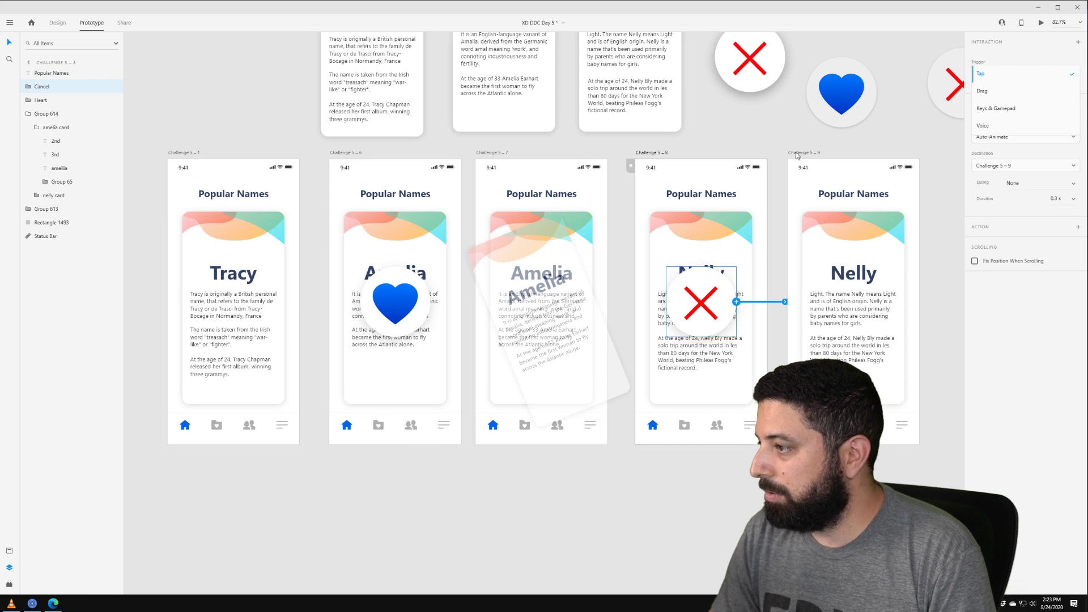
click(1019, 73)
click(1010, 139)
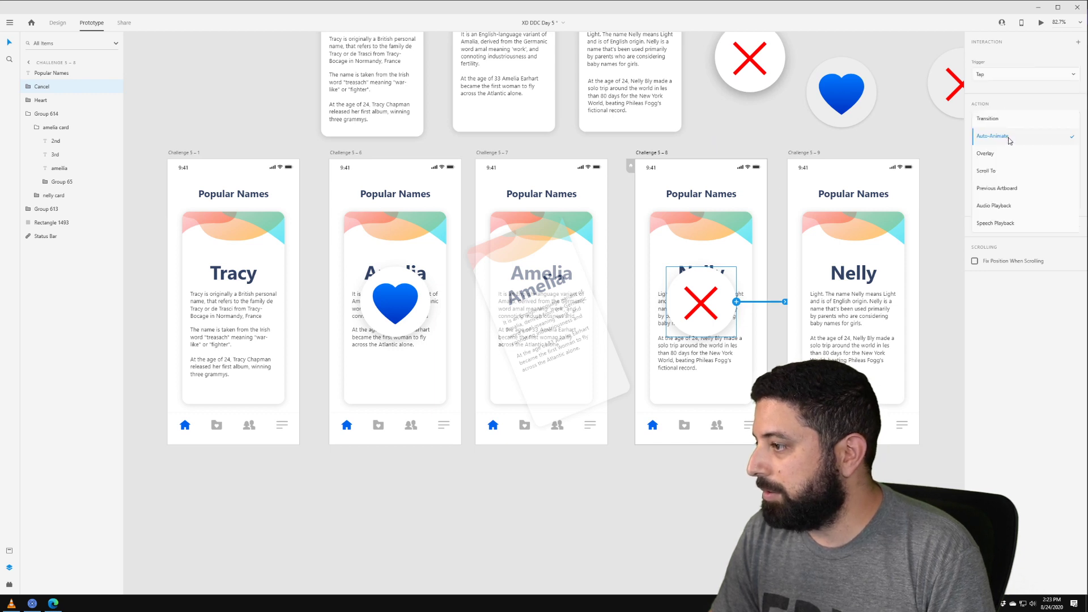
click(987, 118)
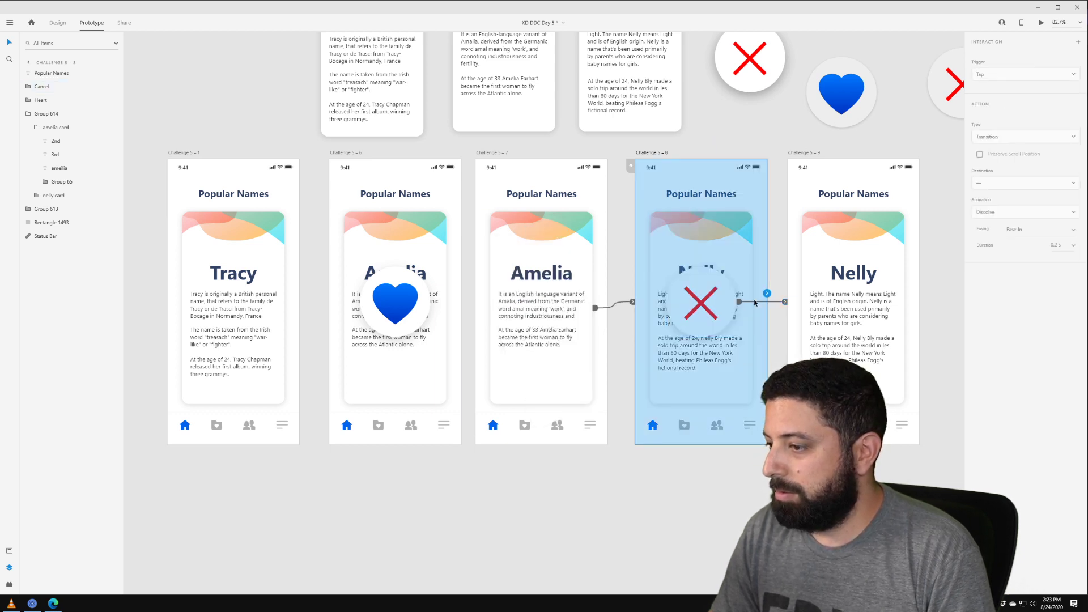
click(779, 302)
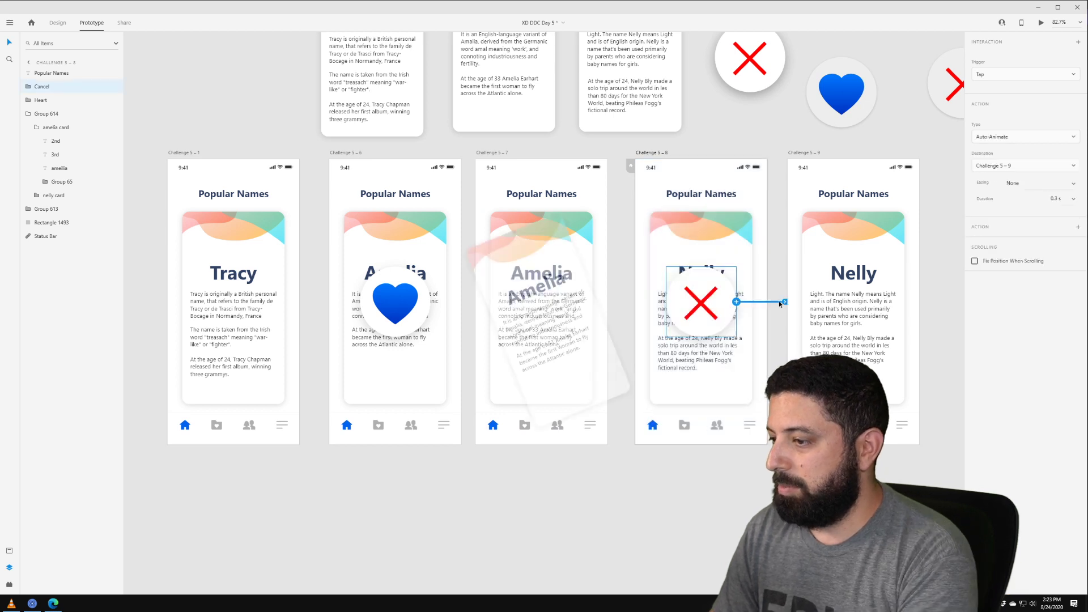
- Link the whole Challenge 5 – 8 artboard to Challenge 5 – 9 with a Time trigger and a 0.2 s delay
click(767, 293)
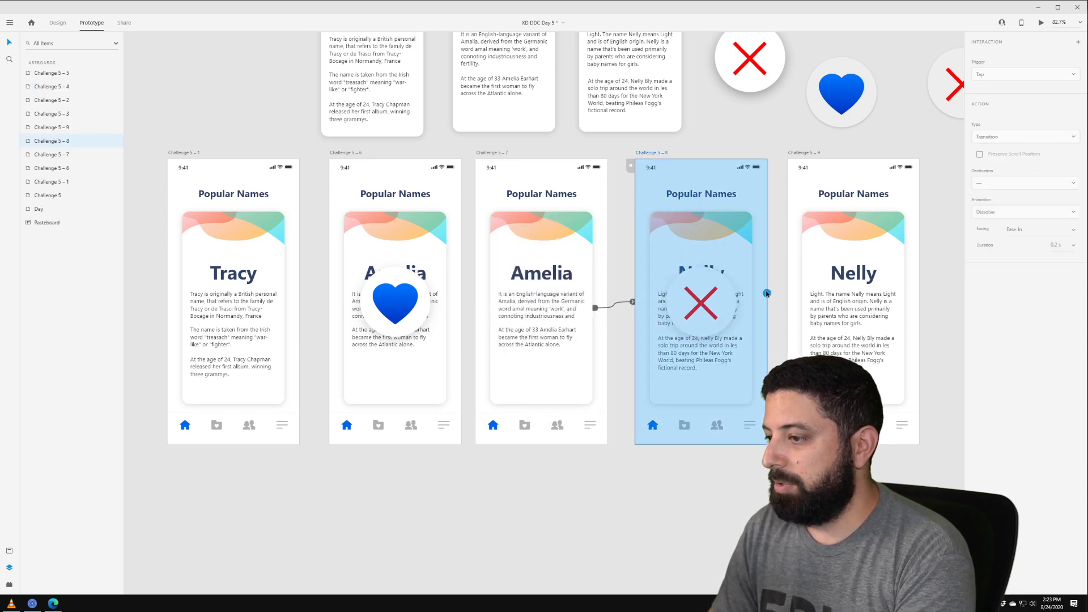
drag(767, 293, 810, 301)
click(998, 74)
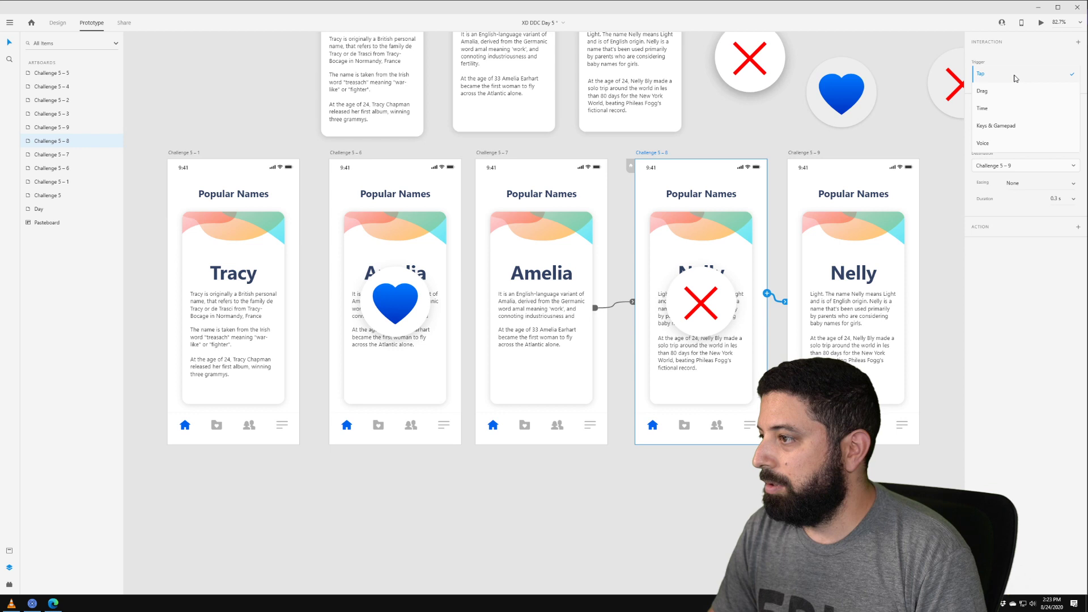
click(1003, 110)
click(1073, 93)
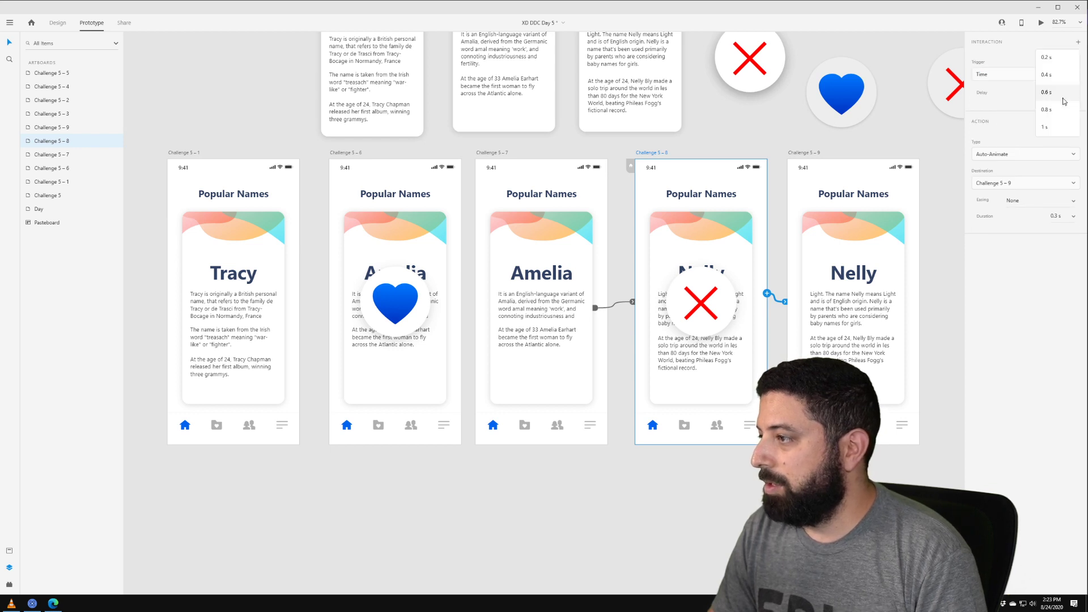
click(1051, 61)
- Set the Challenge 5 – 8 transition to a 0.6 s duration with Ease In-Out easing
click(1073, 217)
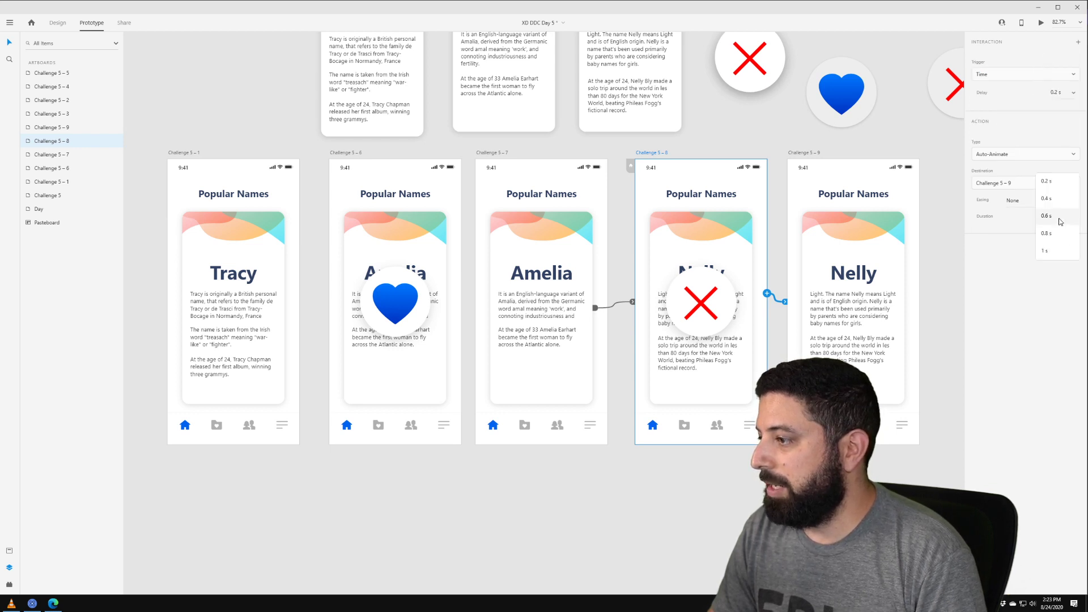
click(1058, 241)
click(1037, 201)
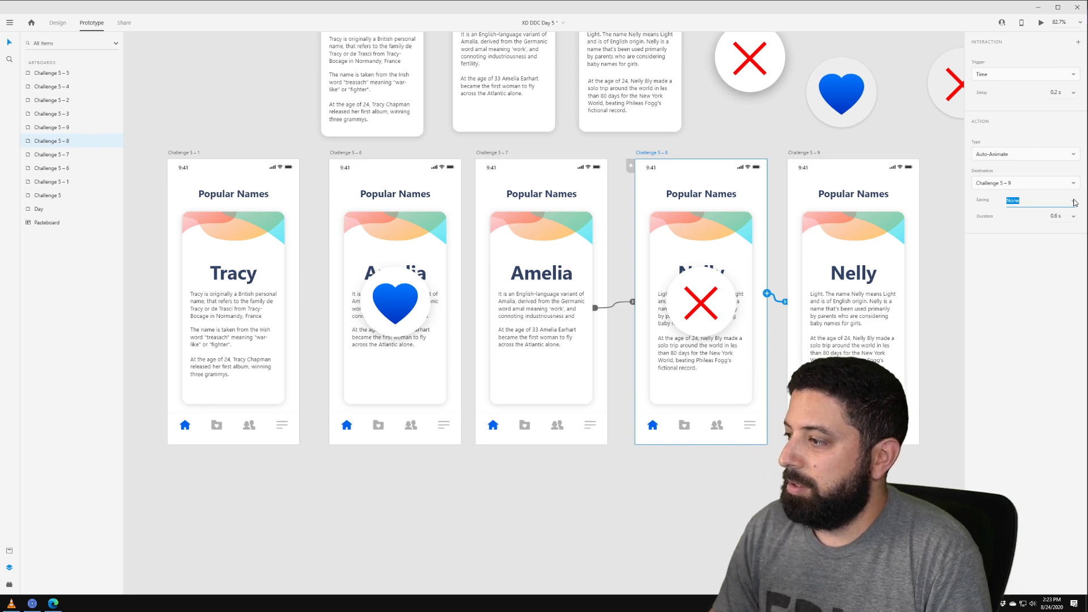
click(1037, 203)
click(1041, 237)
- Test the Tracy card swipe in a preview started from Challenge 5 – 1
click(680, 154)
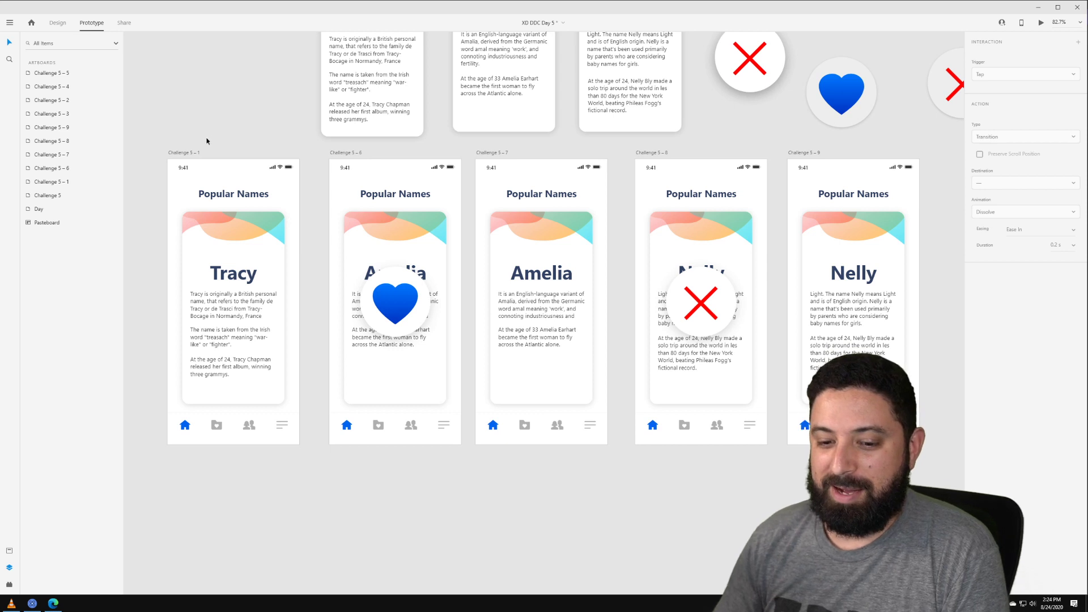
click(183, 153)
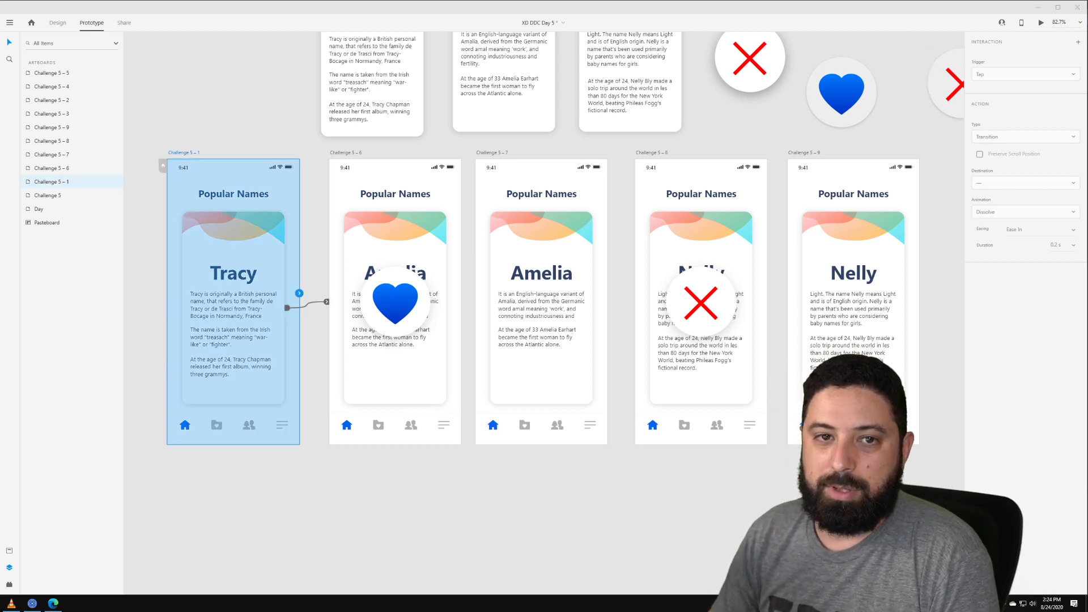
key(ctrl+Return)
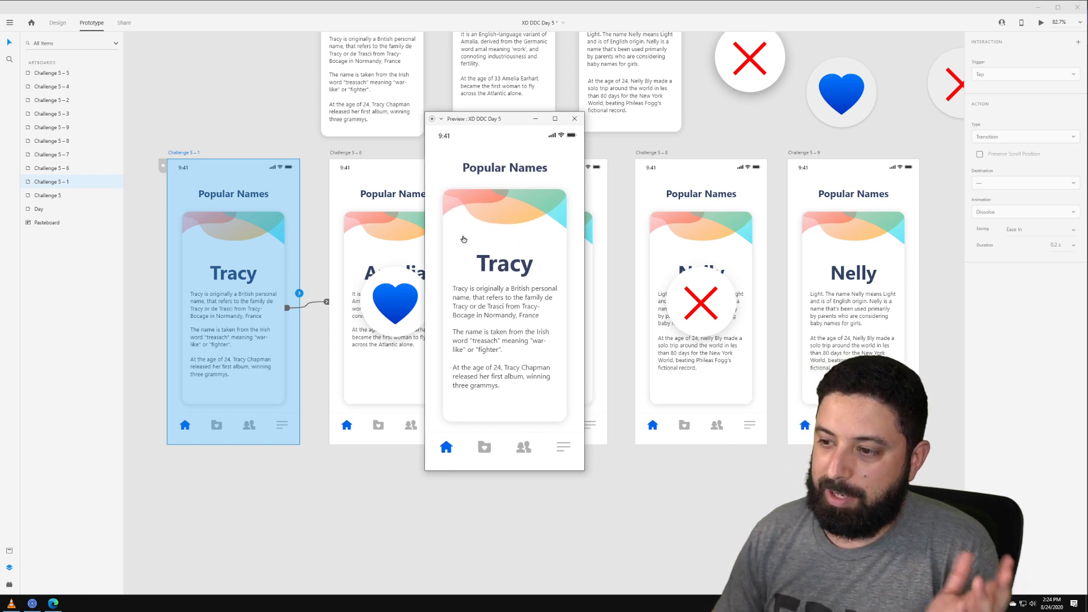
click(515, 242)
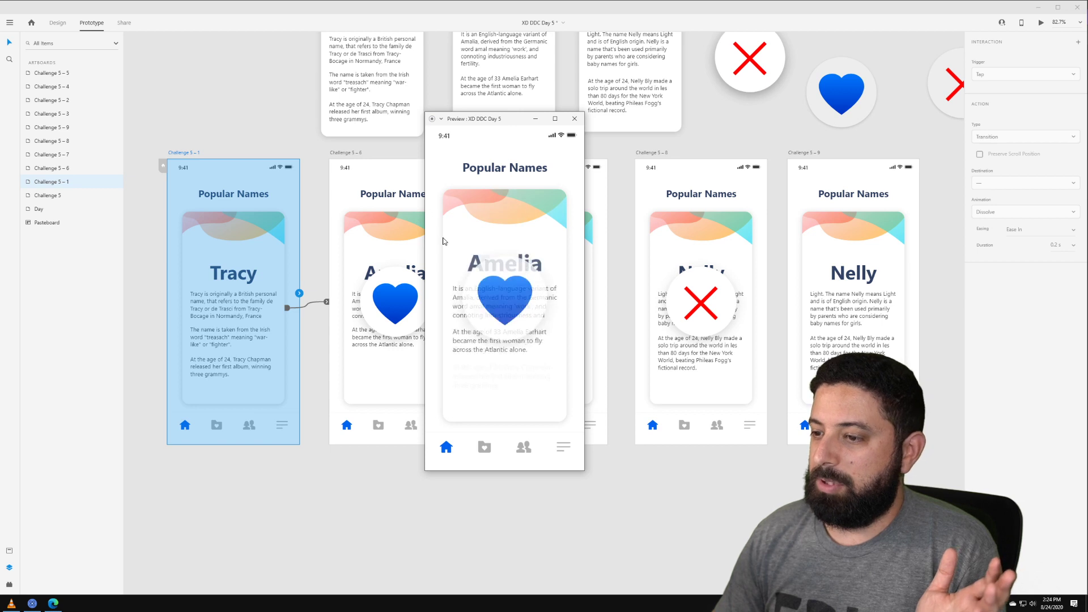
click(575, 118)
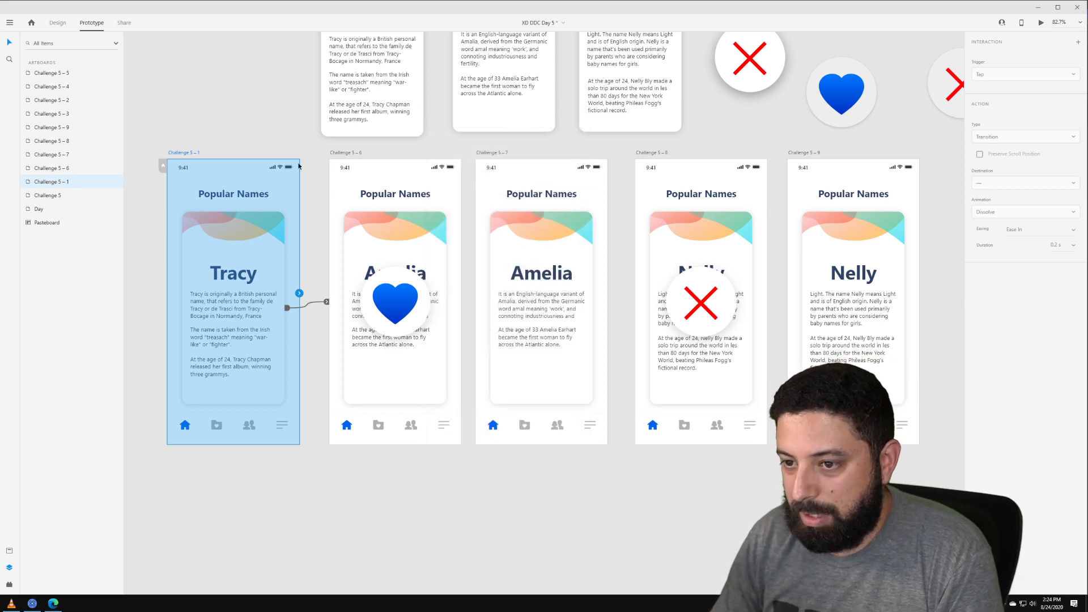
- Check the tracy card's interaction settings on Challenge 5 – 1 and retest its swipe in the preview
click(253, 272)
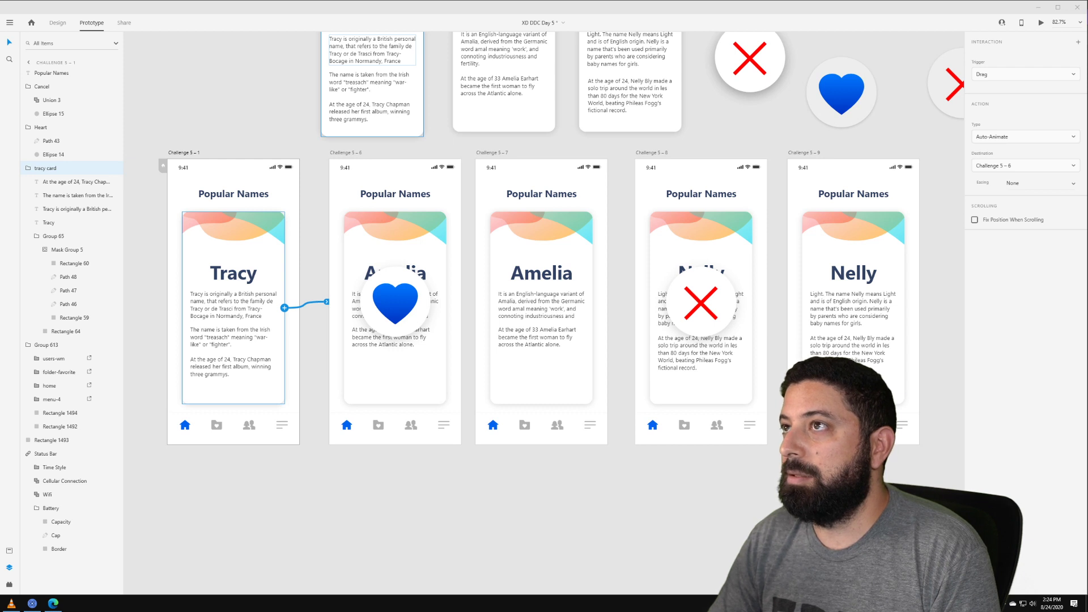
click(202, 114)
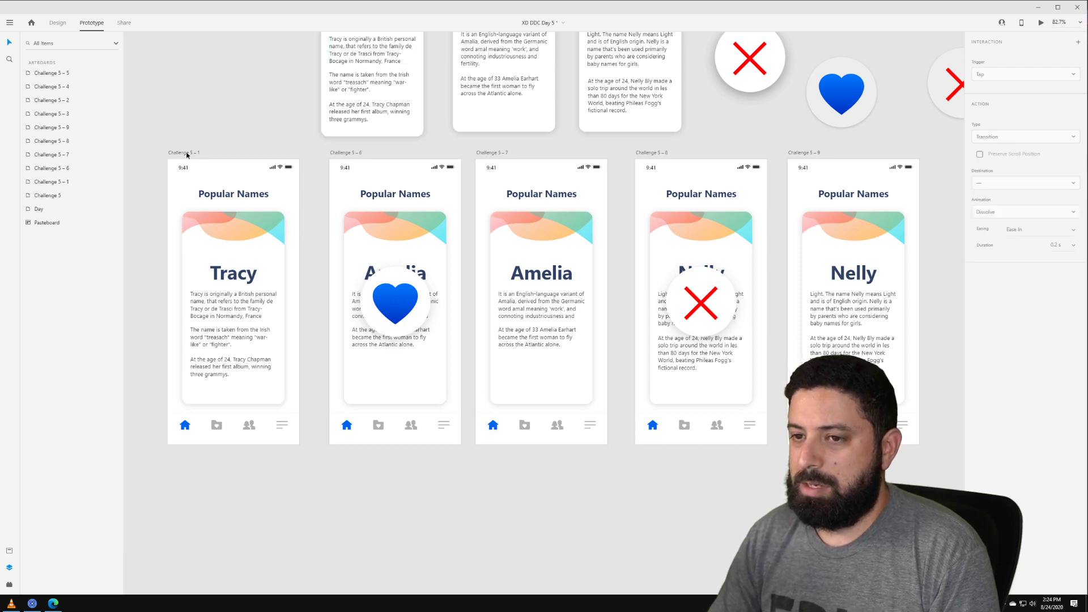
click(52, 181)
click(1040, 23)
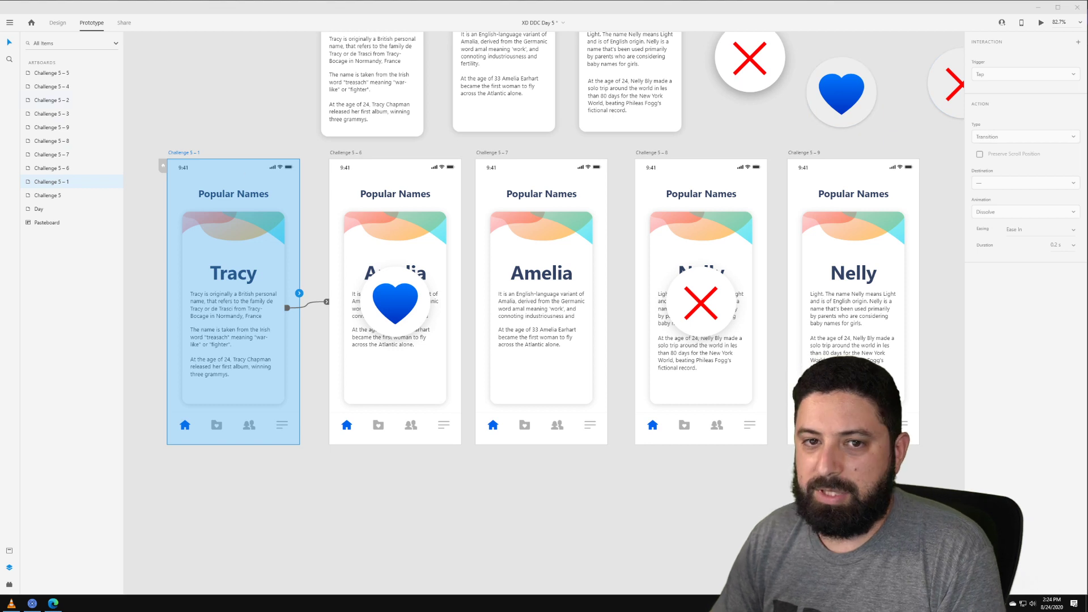
drag(469, 100, 467, 97)
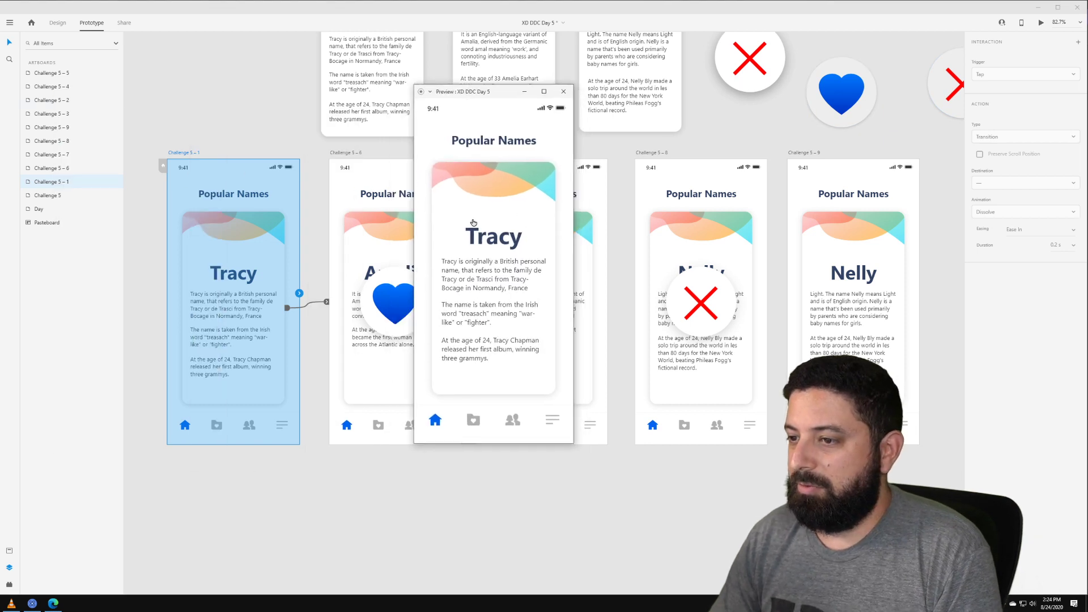
click(528, 214)
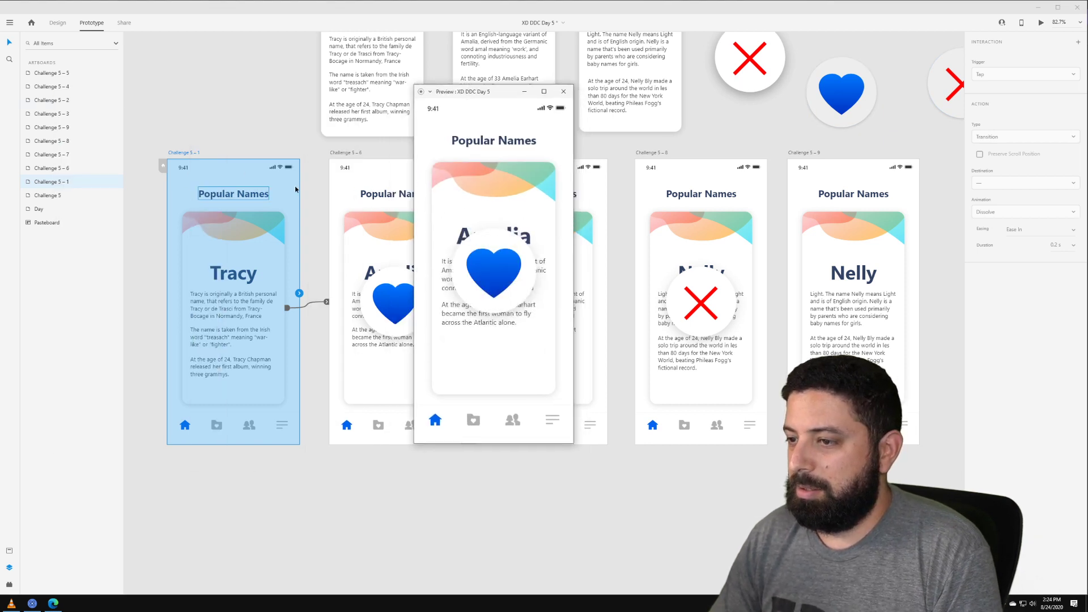
- Inspect the tracy and amelia cards in Group 614 on Challenge 5 – 6, and the tracy card on Challenge 5 – 1
click(320, 160)
click(396, 234)
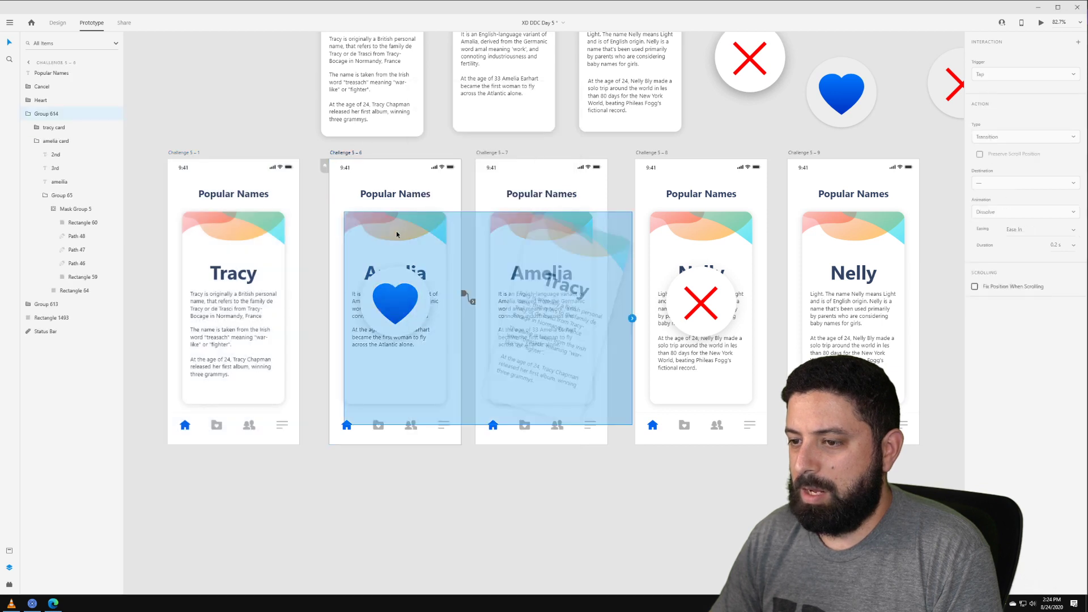
double_click(396, 234)
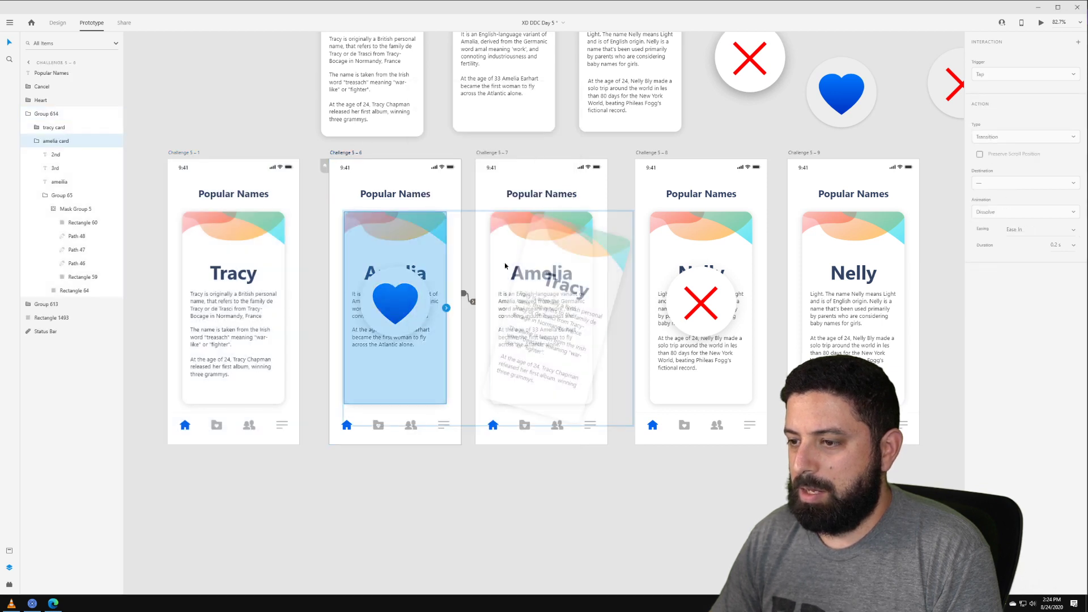
click(582, 286)
click(261, 259)
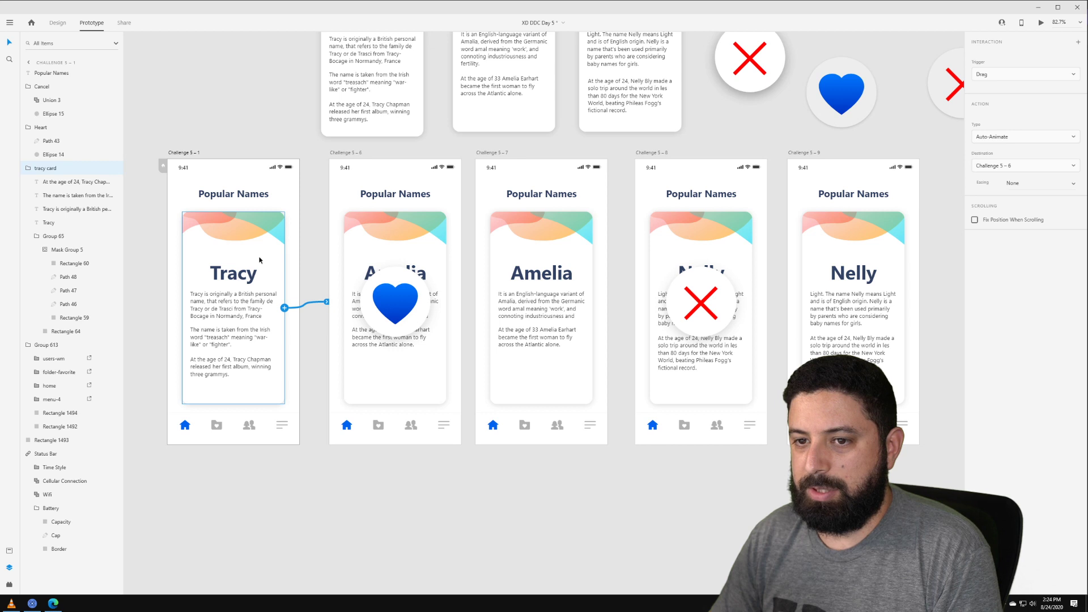
- Preview the full flow from Challenge 5 – 1, swiping through the Tracy and Amelia cards to Nelly
click(216, 144)
click(182, 153)
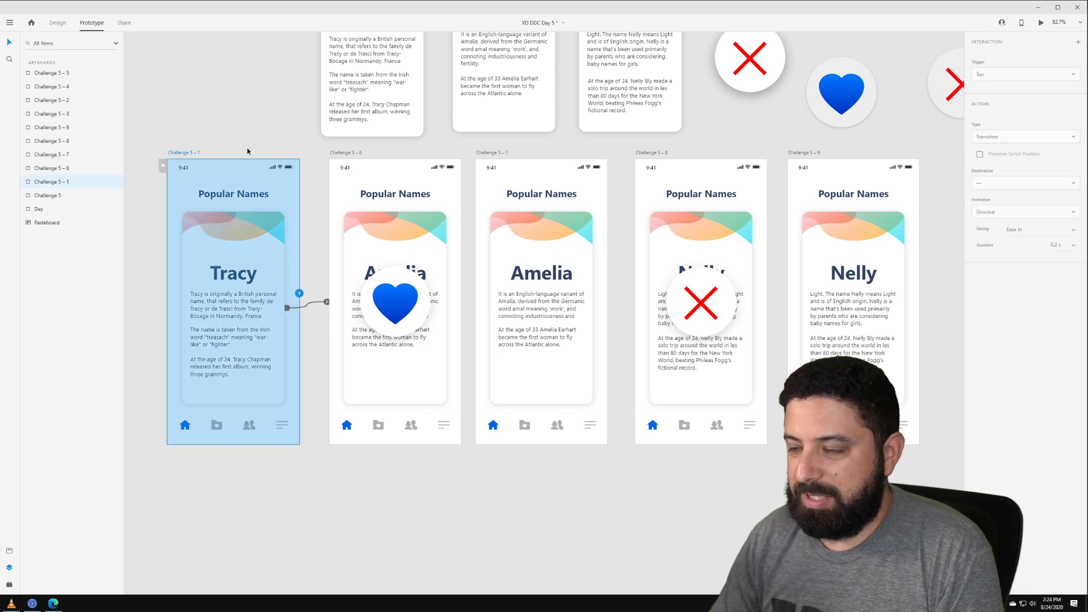
click(1041, 23)
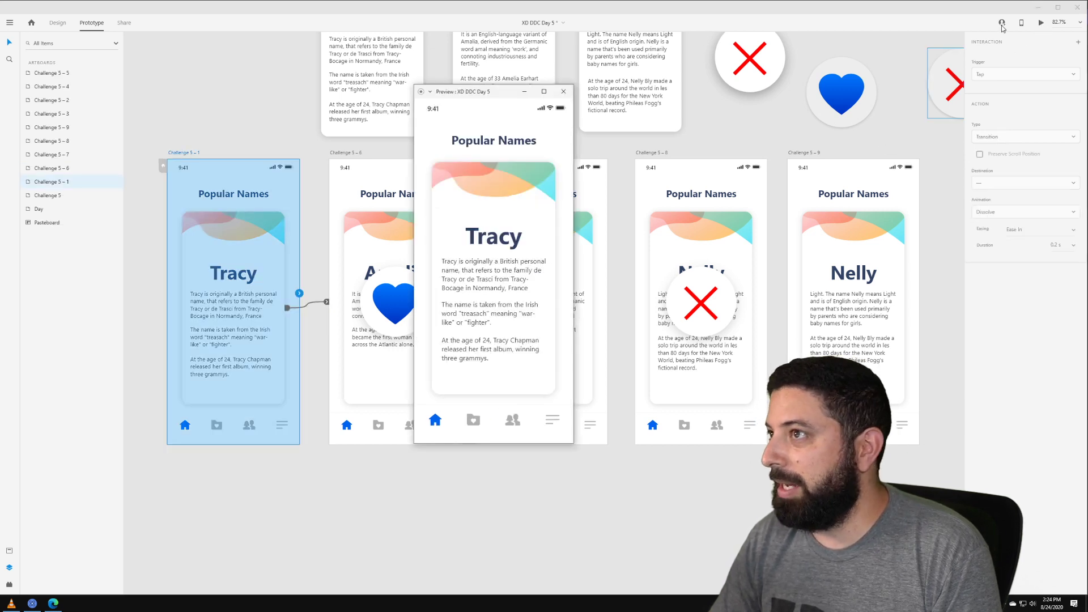
drag(532, 215, 530, 262)
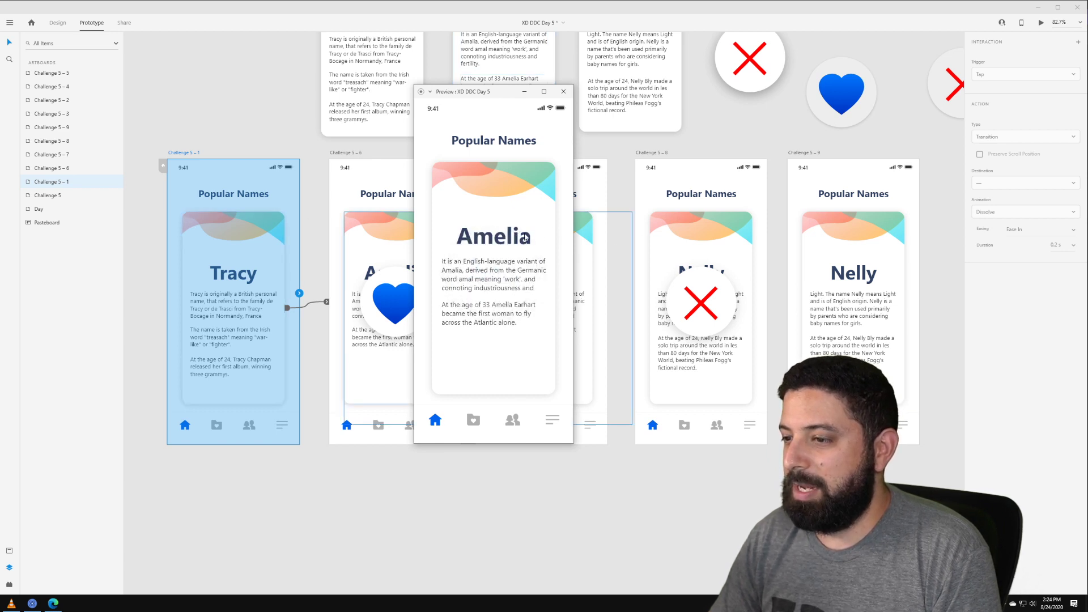
drag(535, 244, 493, 229)
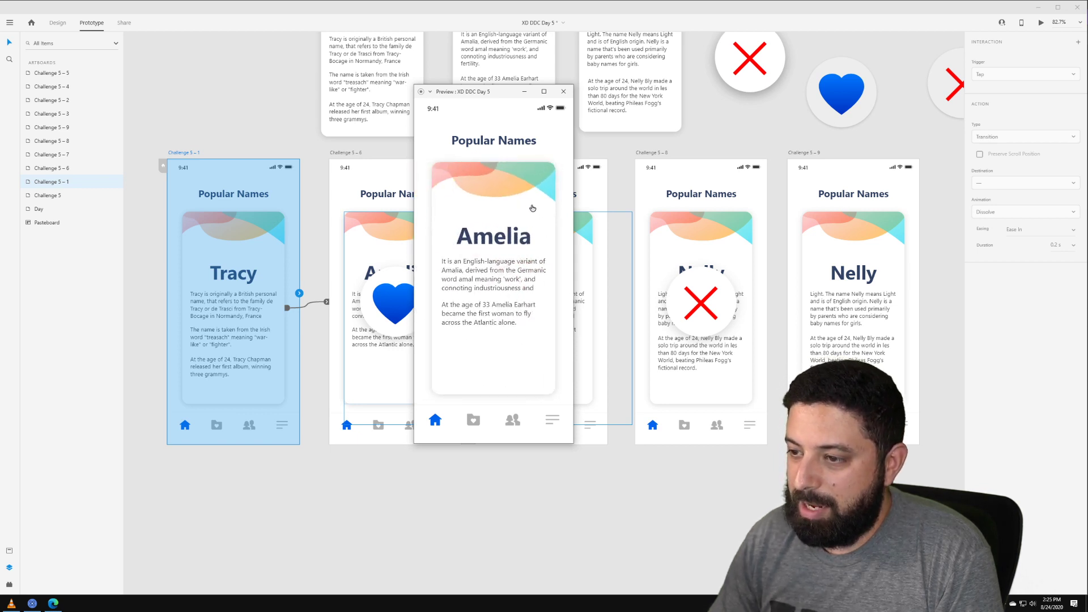
drag(532, 209, 340, 230)
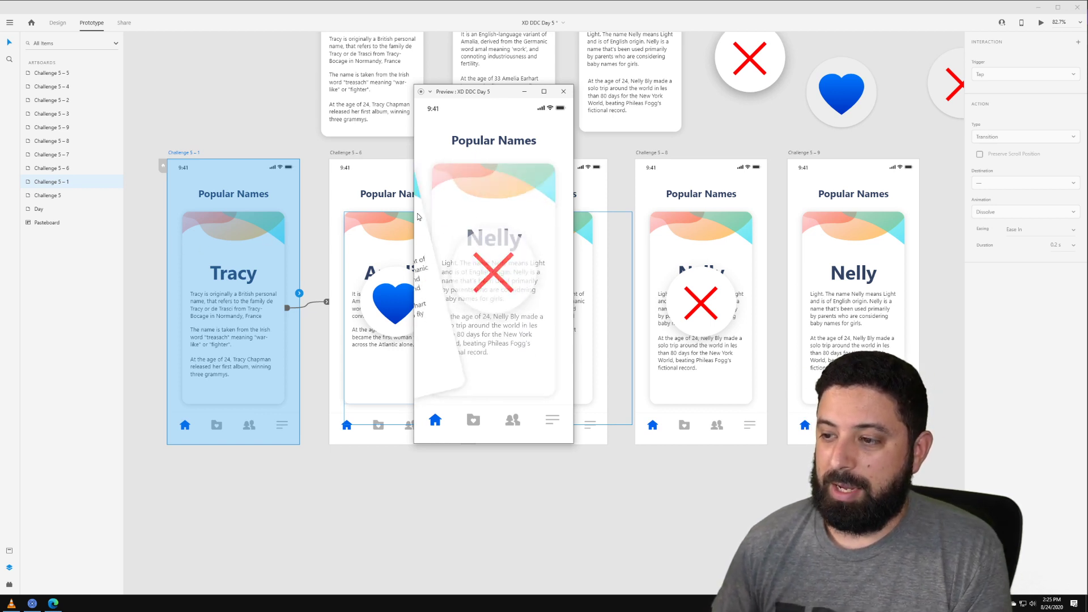
drag(520, 212, 340, 227)
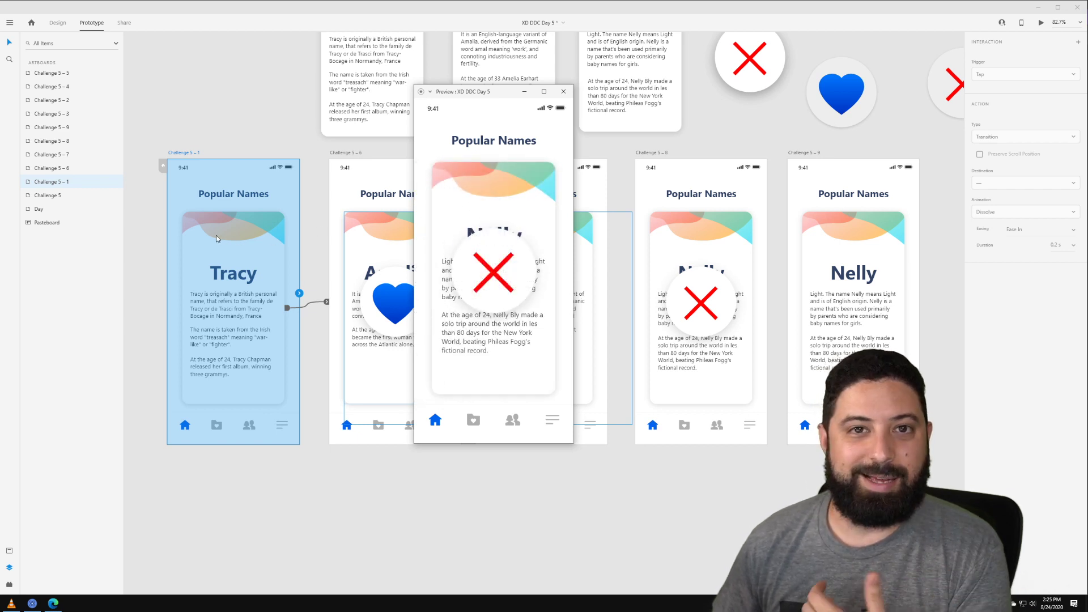
drag(501, 191, 352, 196)
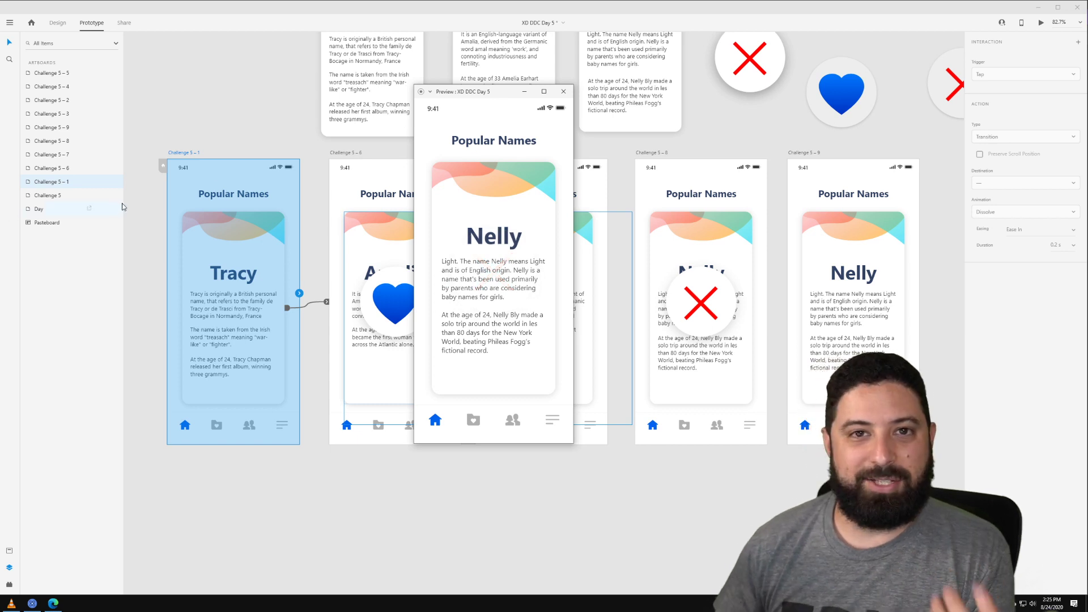
click(561, 95)
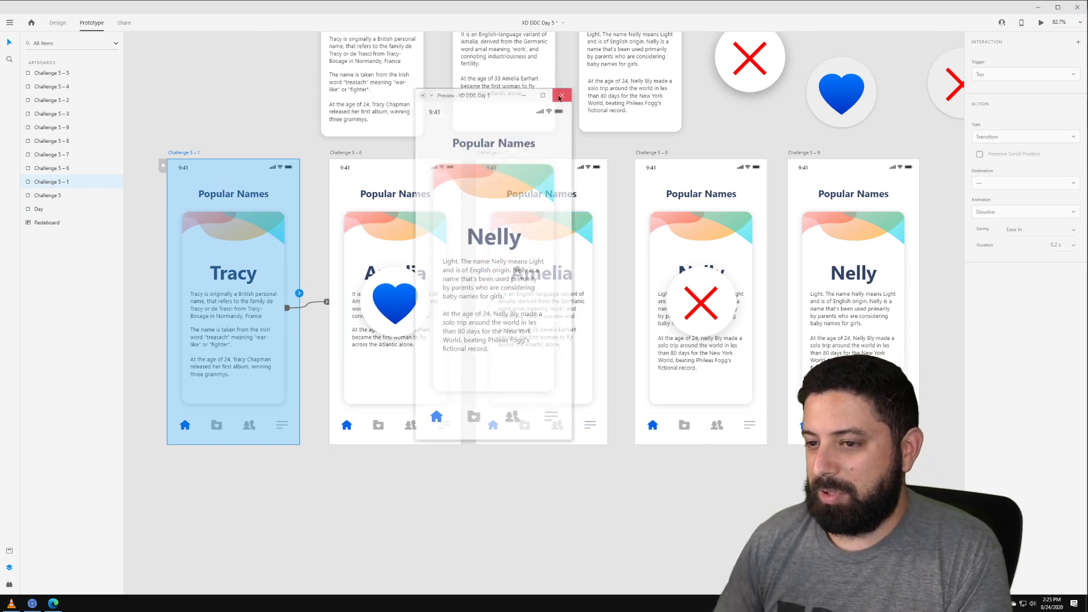
- Compare the tracy card's layer structure, including Group 65 and Rectangle 64, between Challenge 5 – 1 and Challenge 5 – 6
click(266, 273)
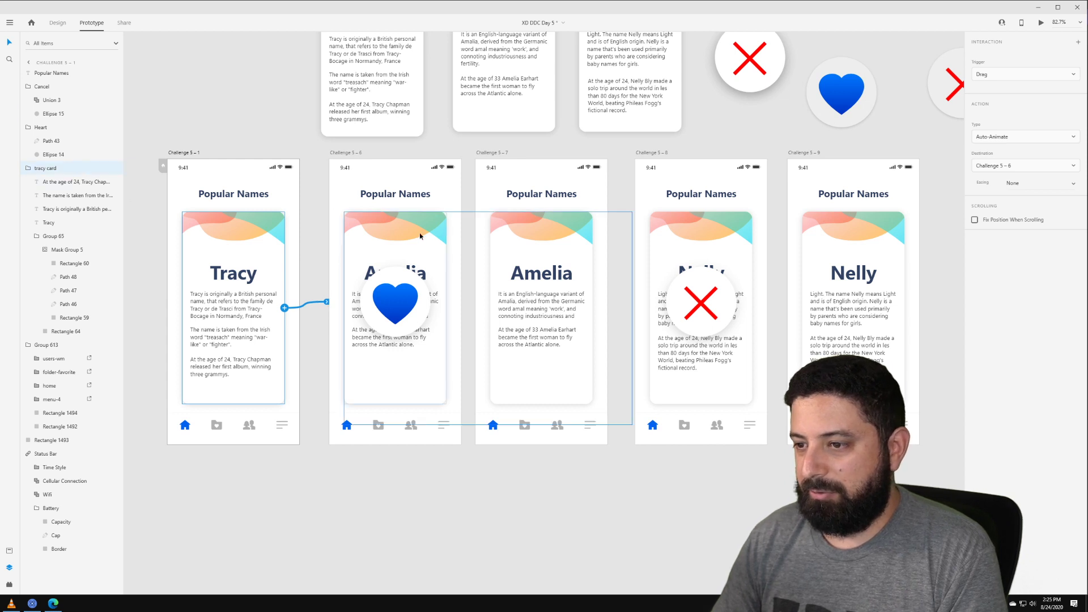
click(584, 272)
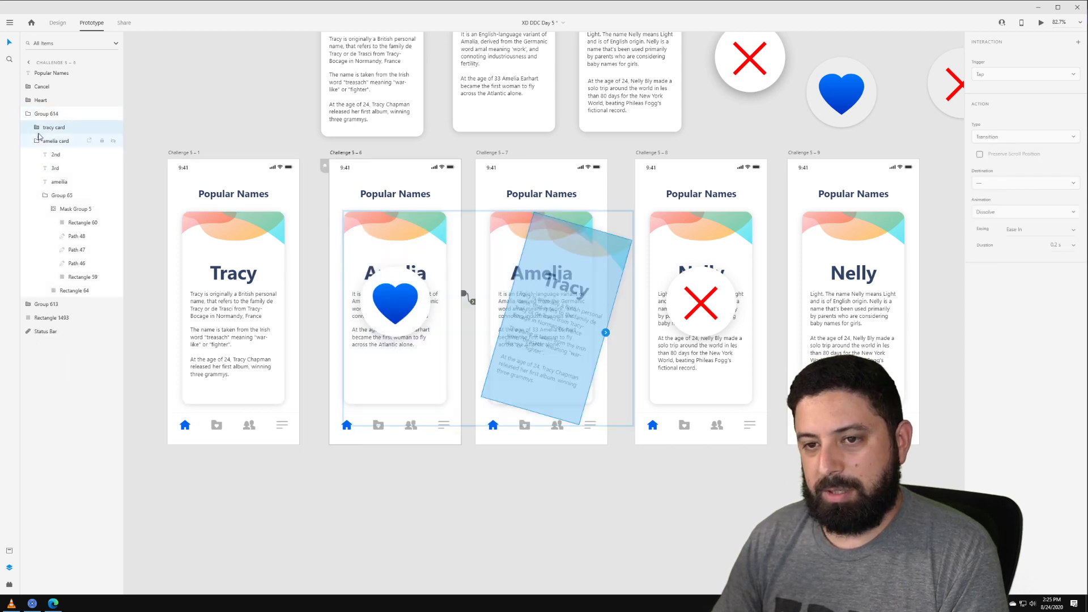
click(37, 126)
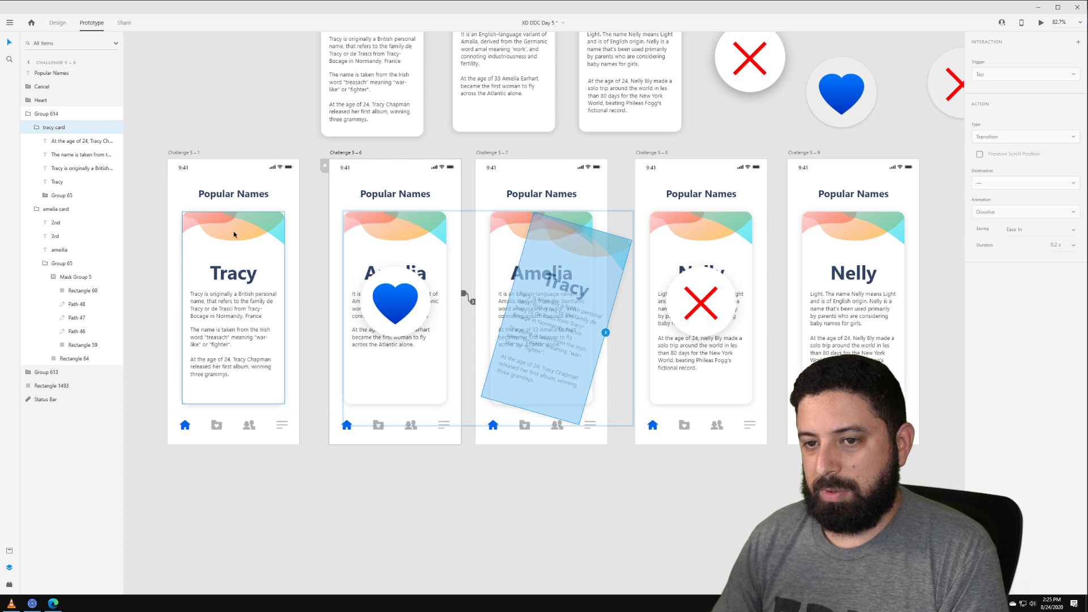
click(49, 195)
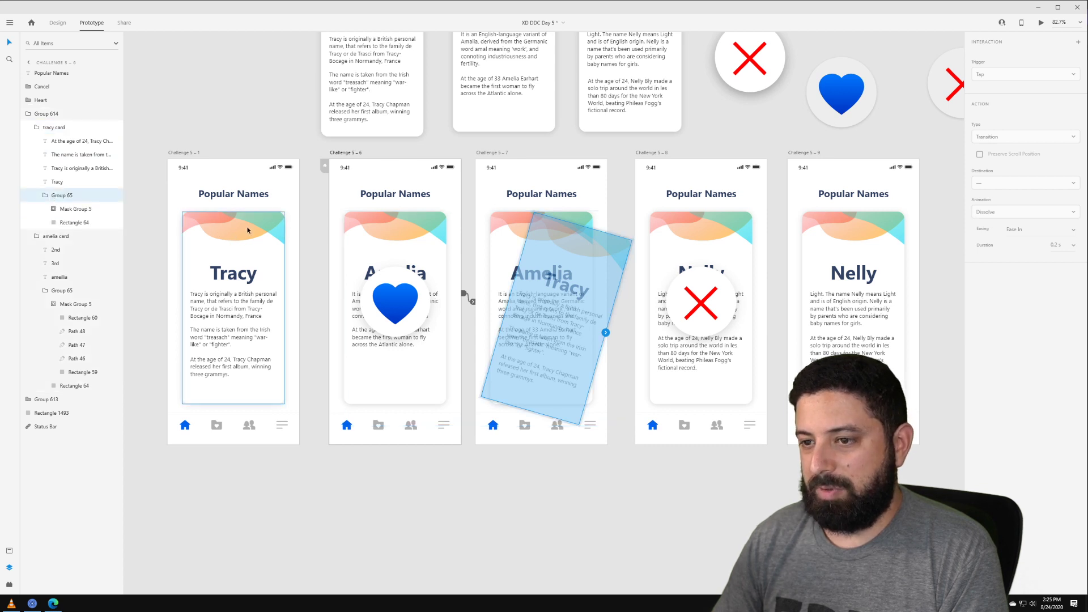
click(407, 228)
click(277, 226)
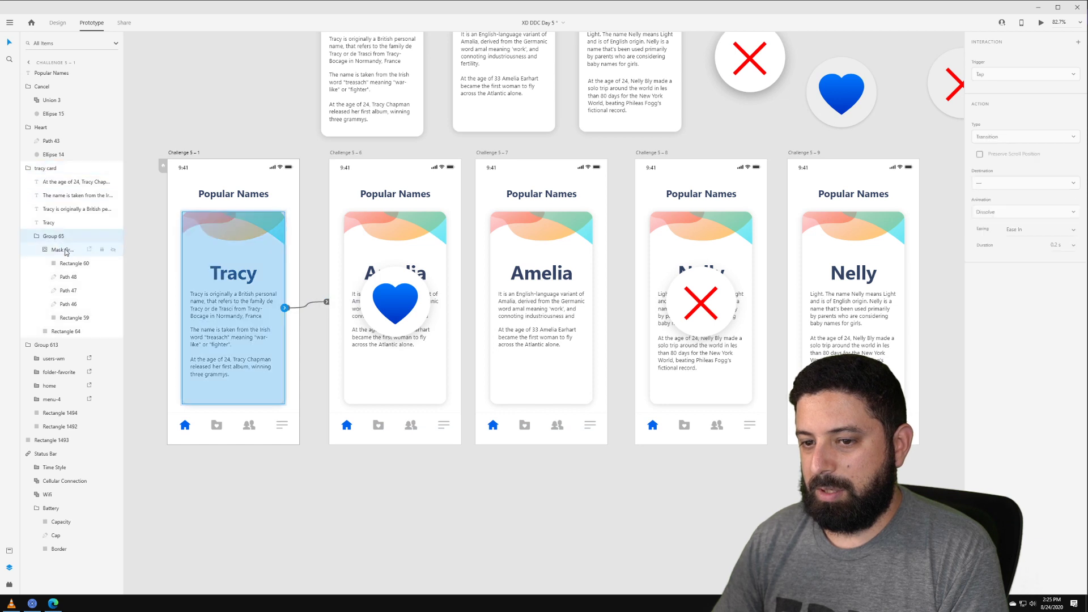
click(74, 330)
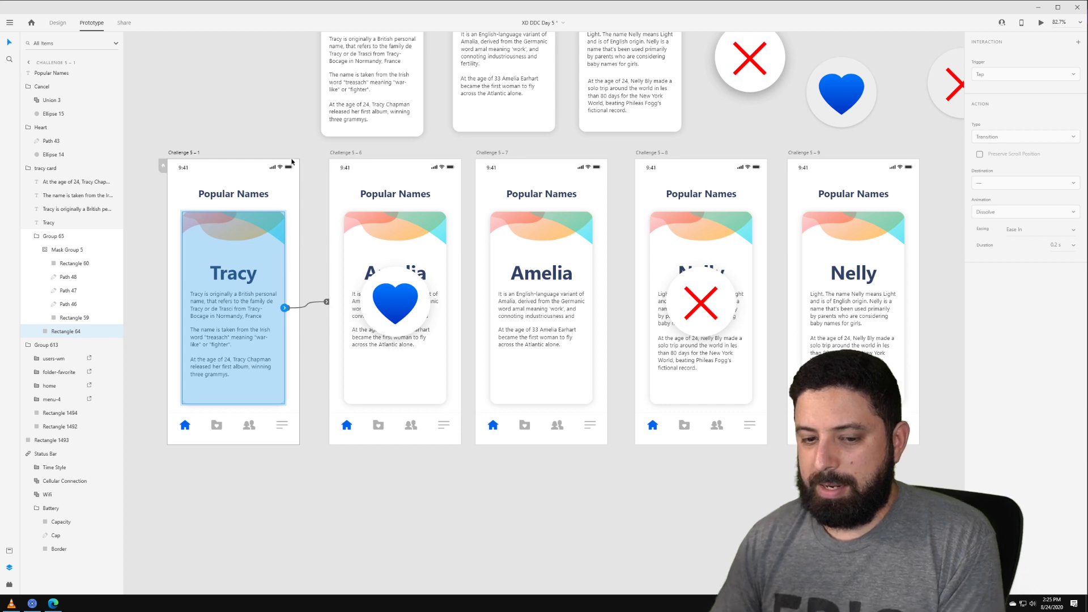
click(261, 116)
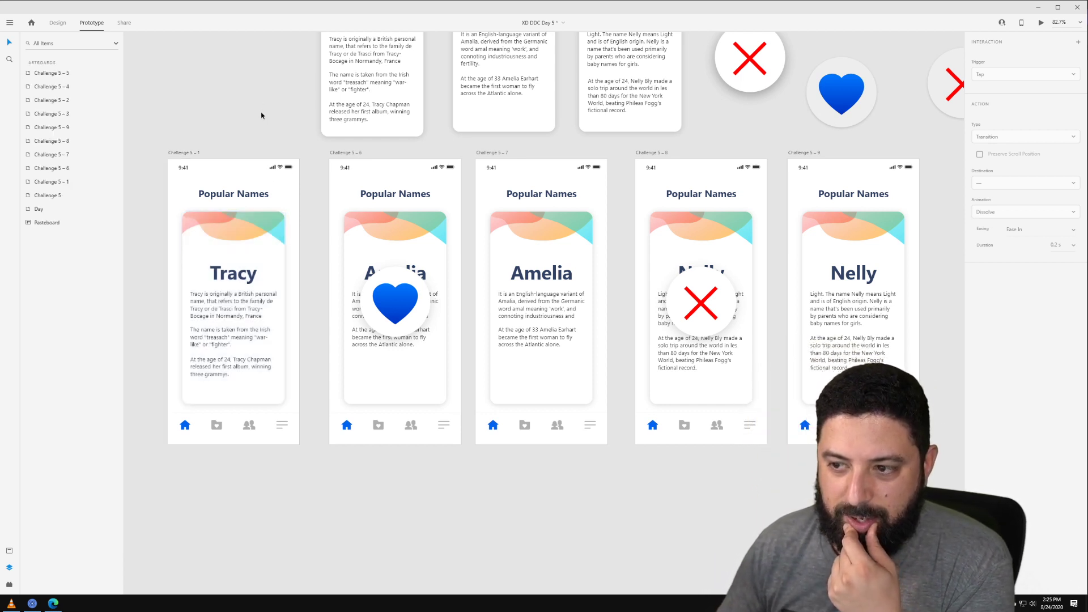
- Preview the prototype from Challenge 5 – 7 and test swiping the Amelia card to the left
click(490, 154)
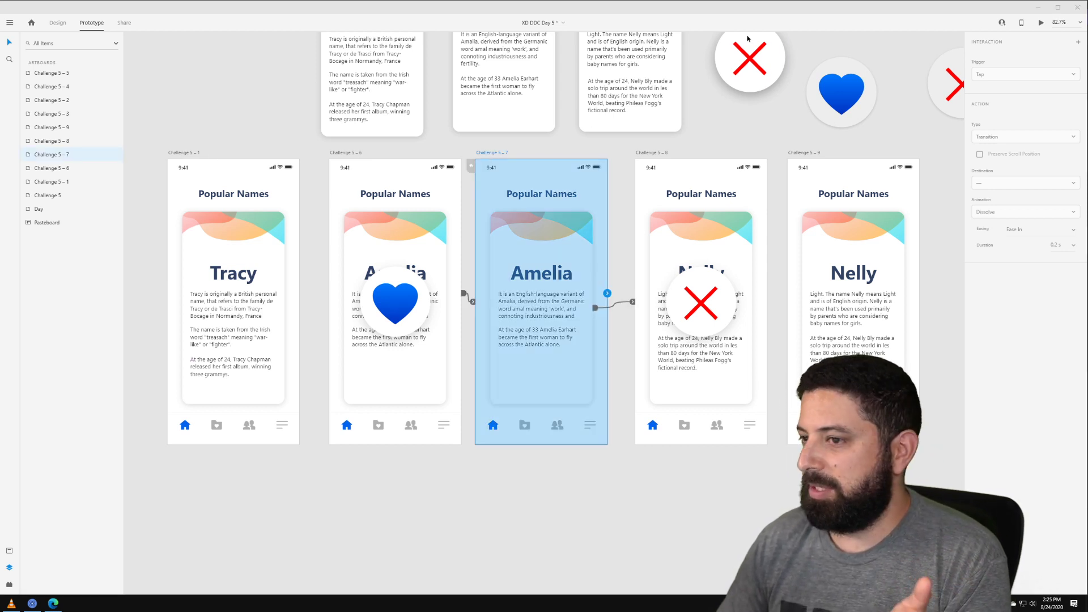
click(1041, 22)
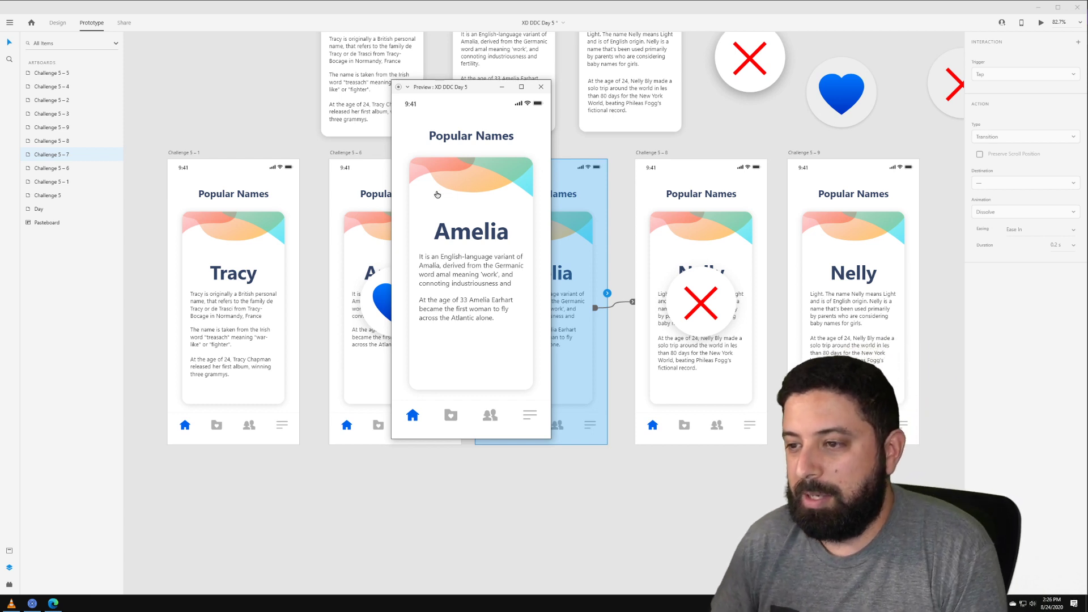
drag(433, 195, 316, 210)
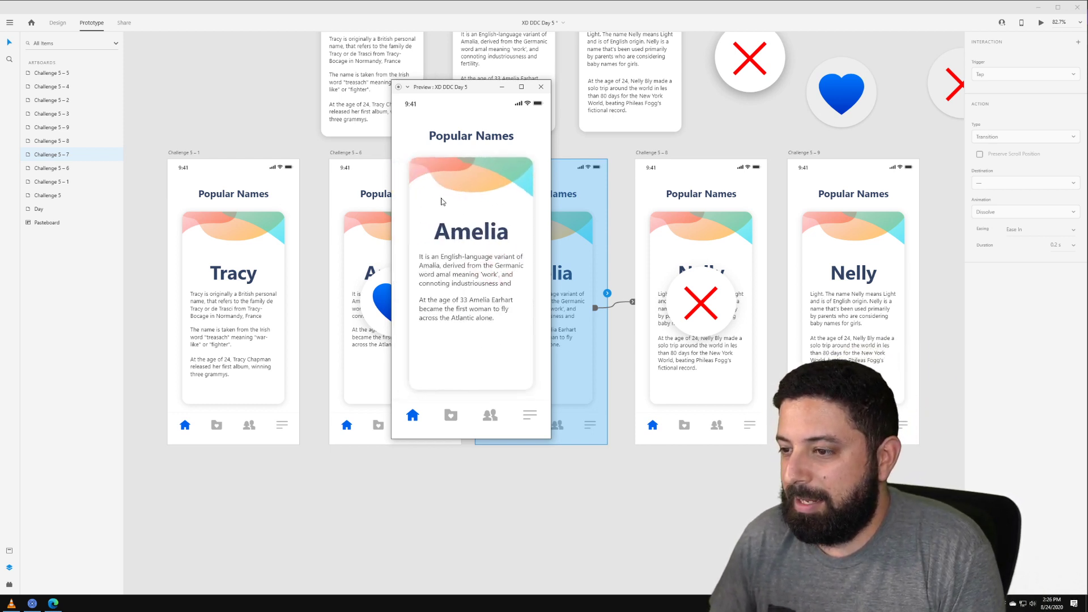